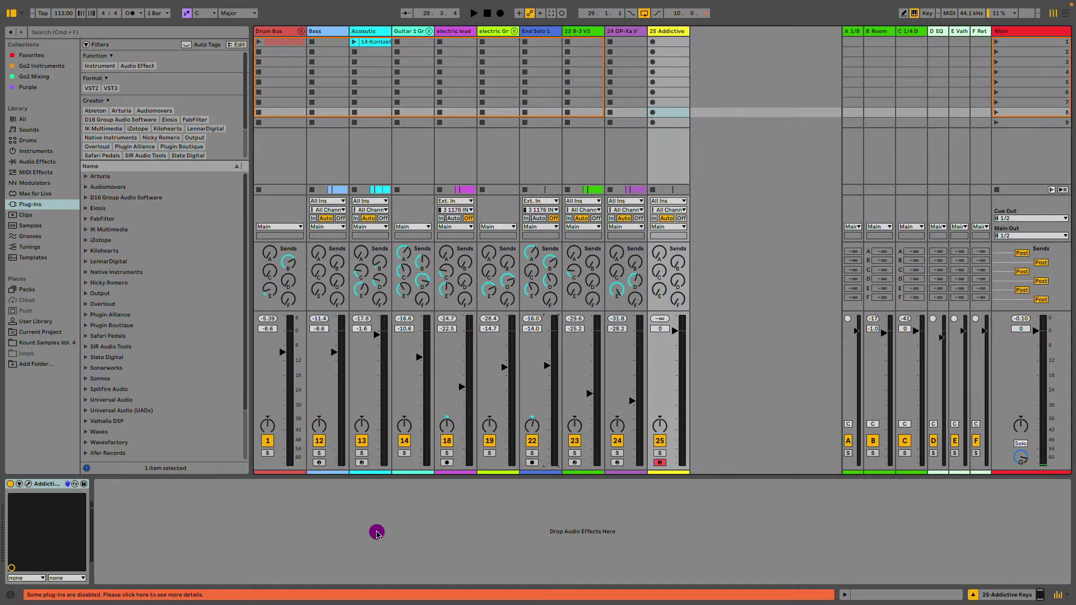
# Play the song and raise track 19 to -12.9 dB and the B-3 organ to -23.4 dB.
pyautogui.press('space')
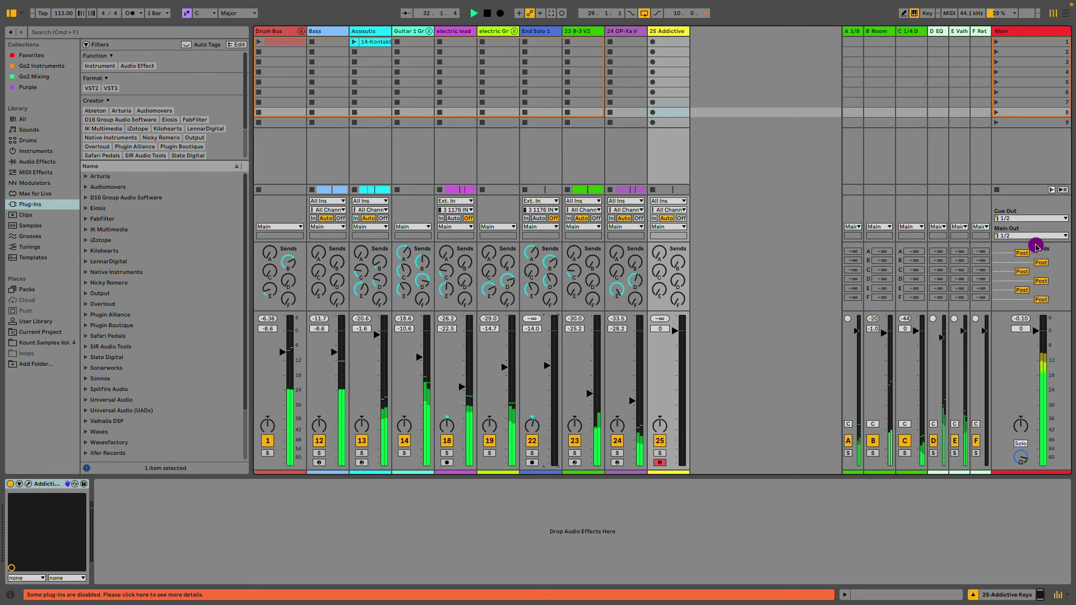
pyautogui.click(787, 331)
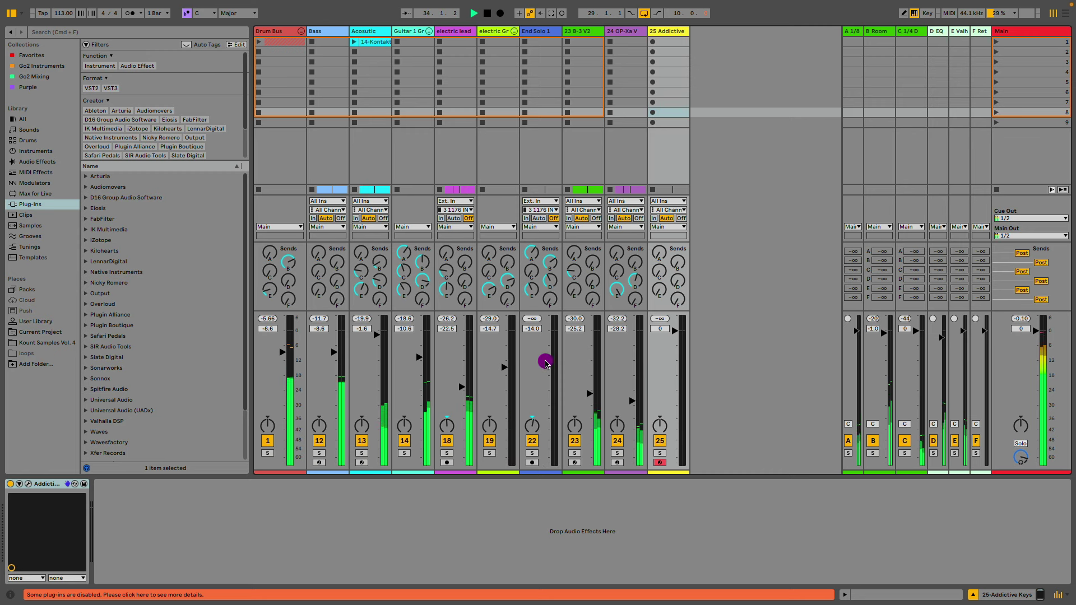
pyautogui.press('Tab')
pyautogui.press('Tab')
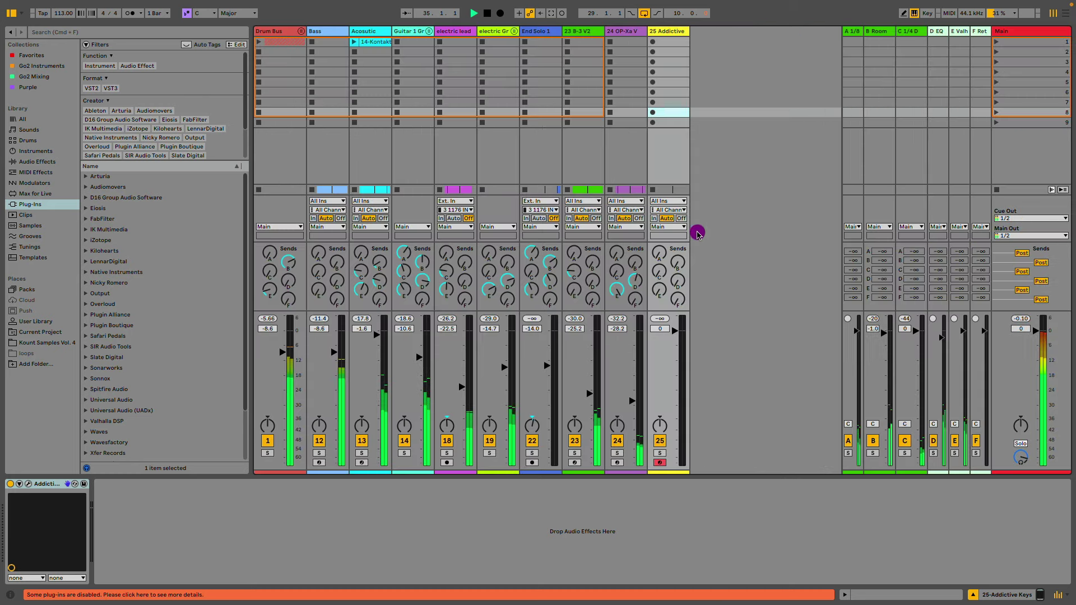
pyautogui.moveTo(504, 367); pyautogui.dragTo(547, 365)
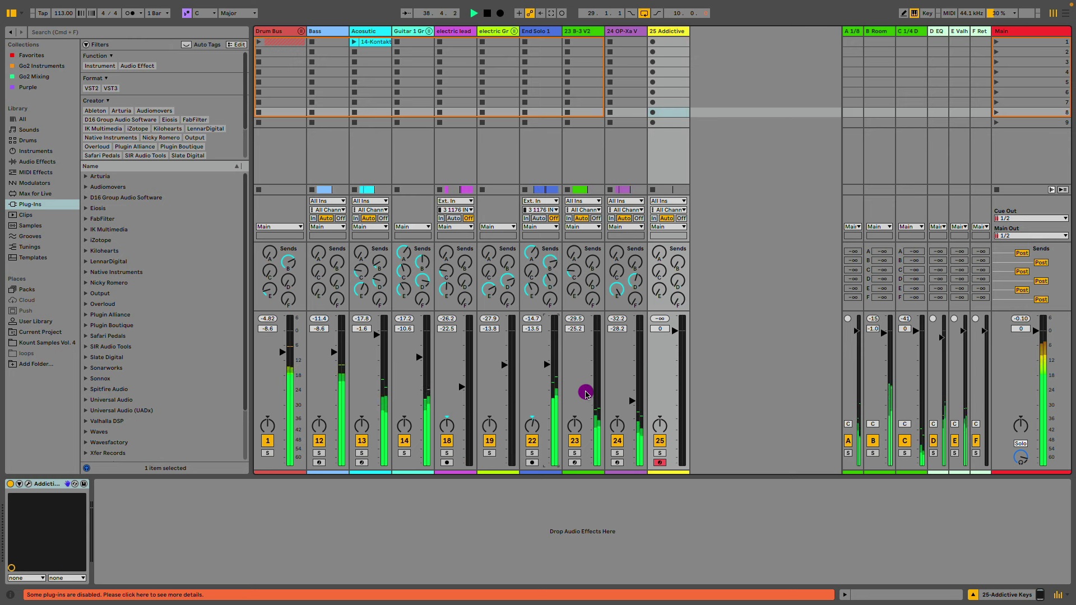
pyautogui.moveTo(588, 394); pyautogui.dragTo(588, 389)
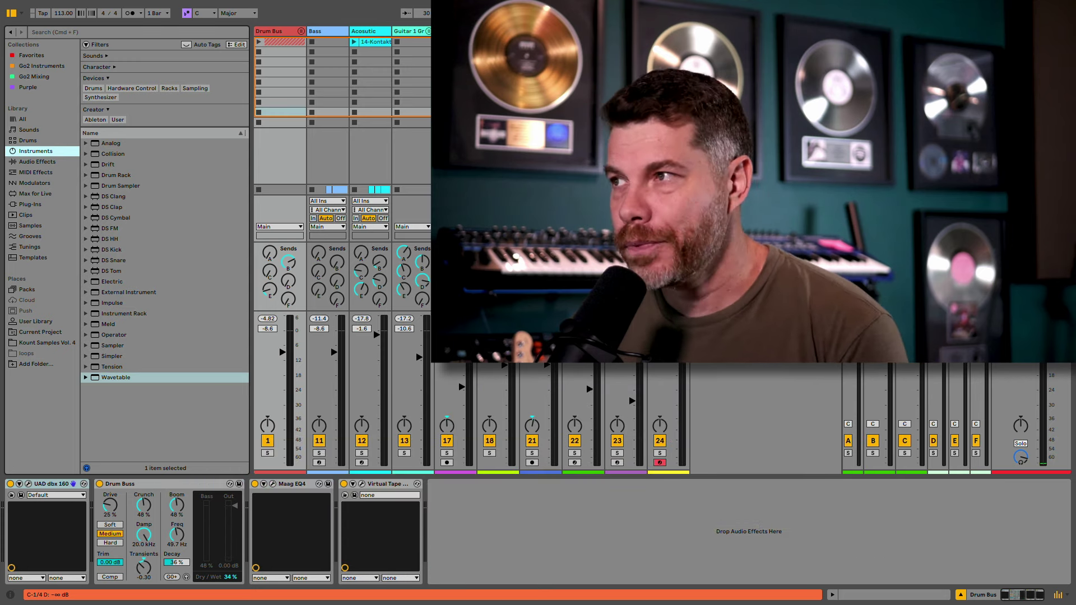
# Unfold the Drum Bus group to reveal its individual drum tracks.
pyautogui.click(300, 31)
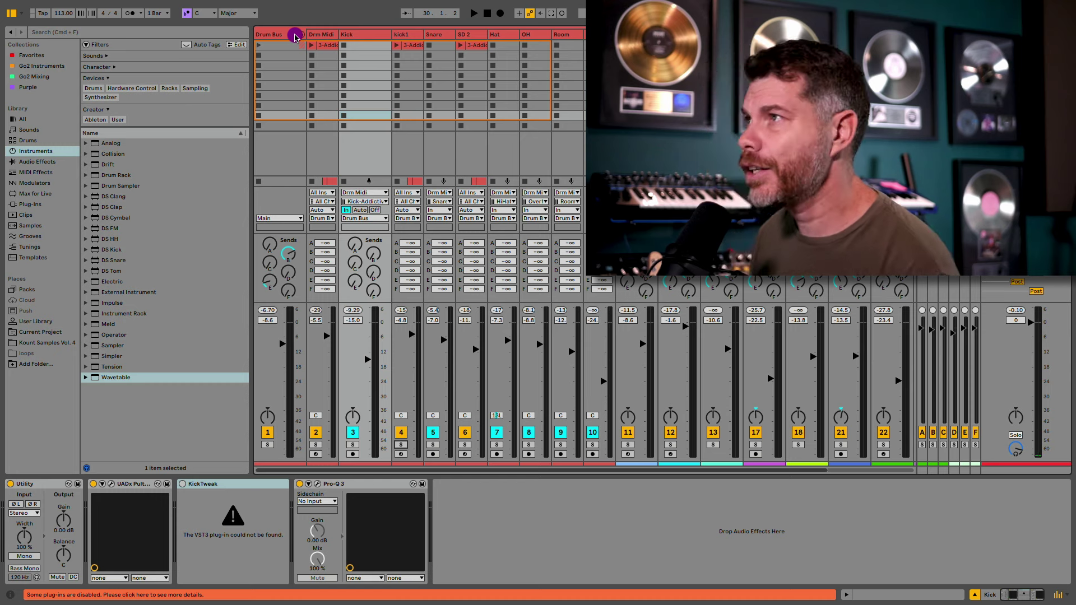
# Delete the missing KickTweak plug-in and open Addictive Drums 2 on Drm Midi.
pyautogui.press('Delete')
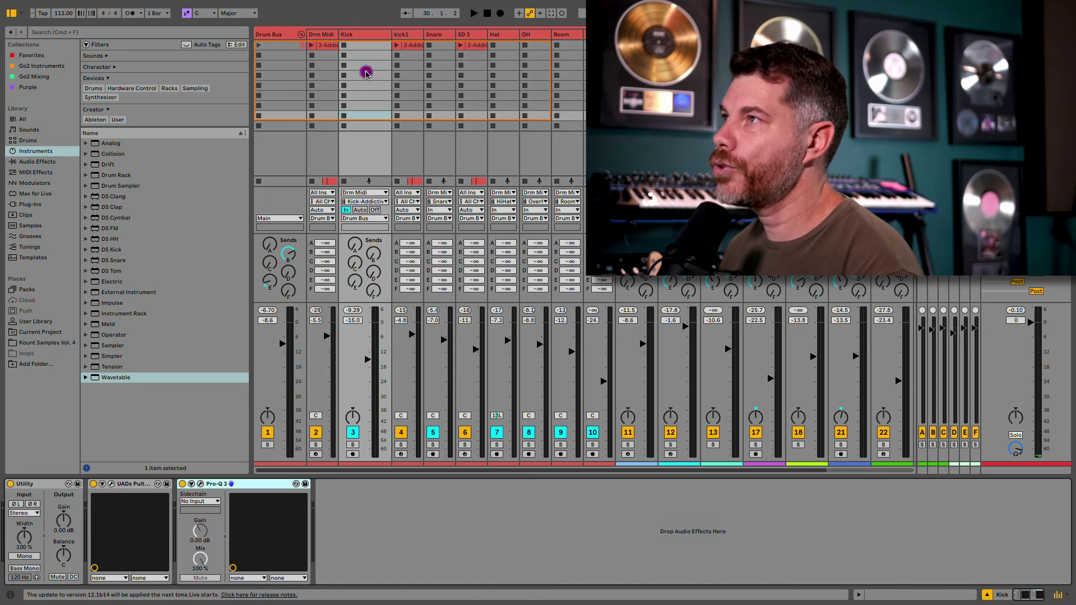
pyautogui.click(330, 36)
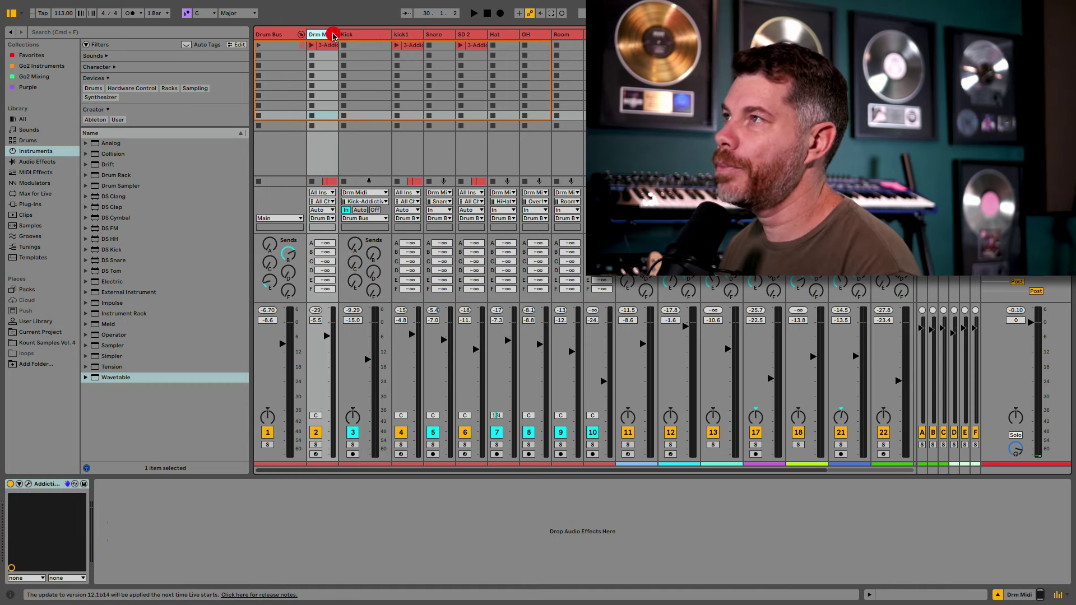
pyautogui.click(28, 484)
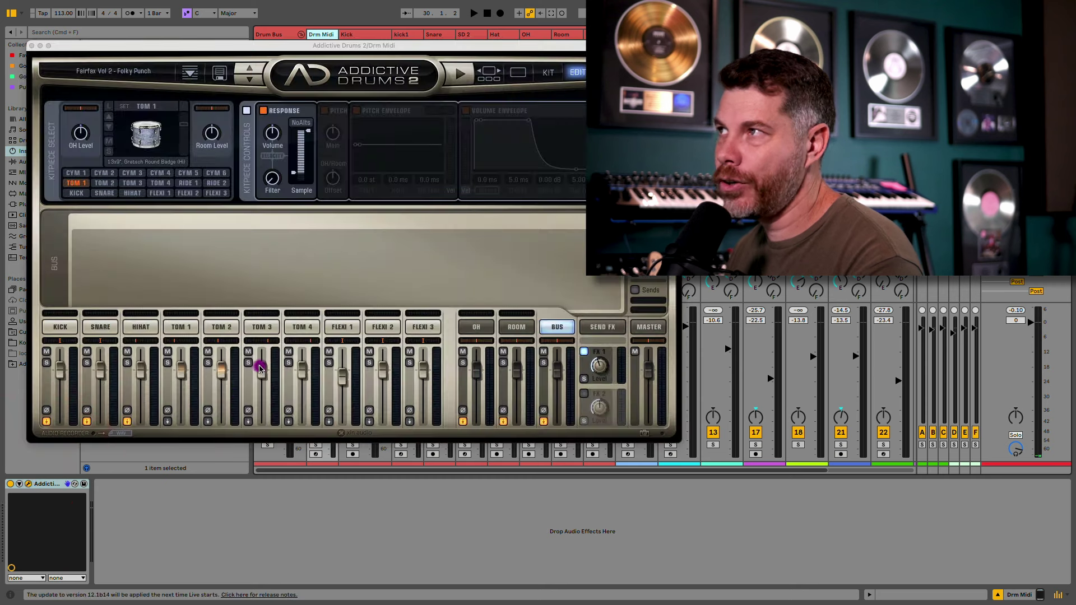
# Show the Fairfax Vol 2 Folky Punch kit picture with its preset list.
pyautogui.click(491, 75)
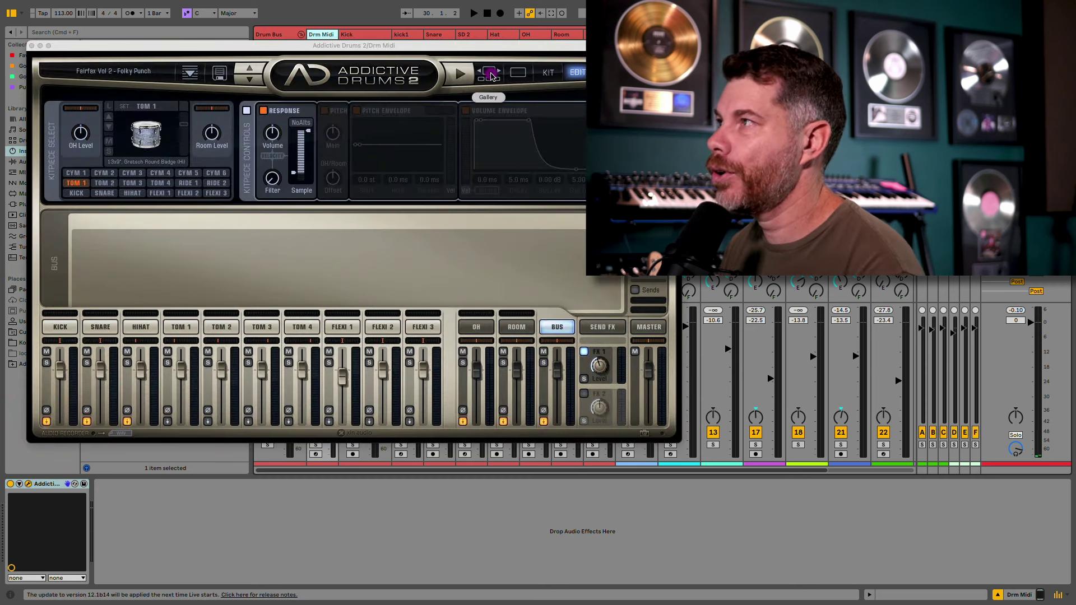
pyautogui.click(518, 75)
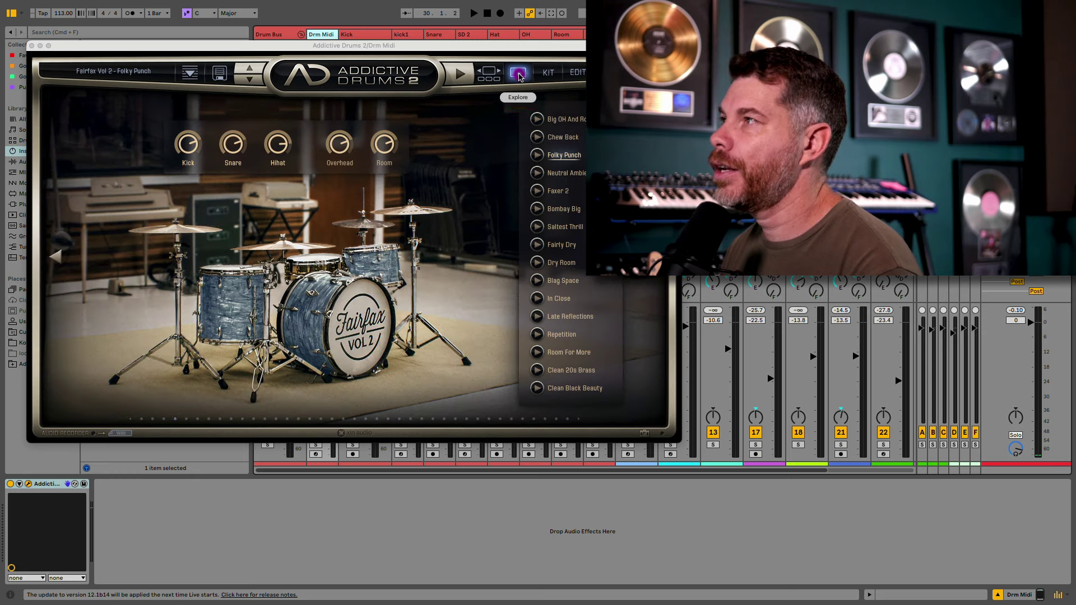
pyautogui.click(458, 134)
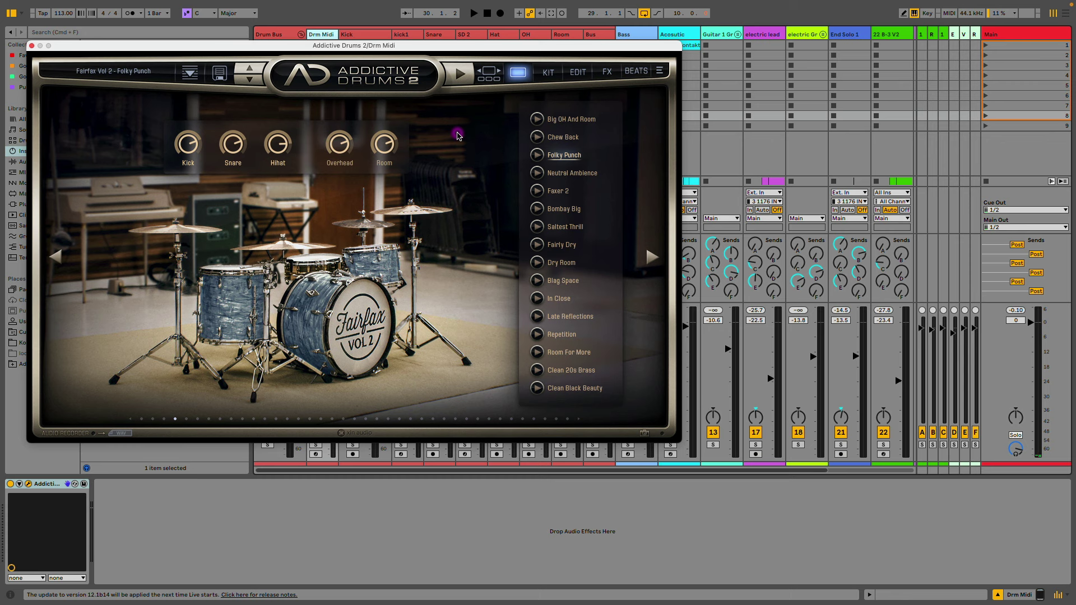
# Route the Addictive Drums KICK channel to Separate Out (Pre Fader).
pyautogui.click(547, 73)
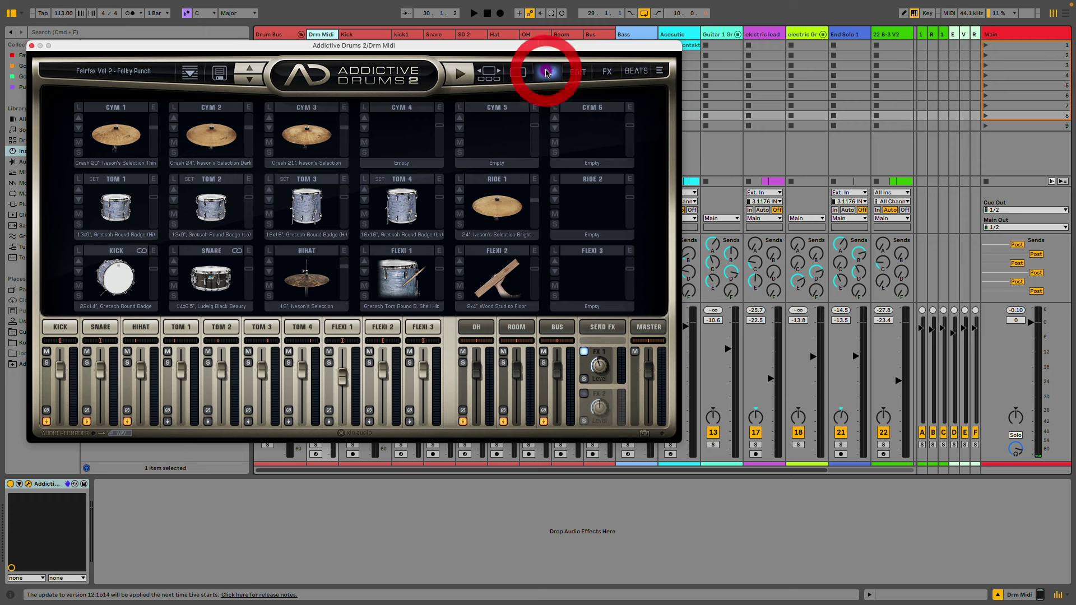
pyautogui.click(578, 71)
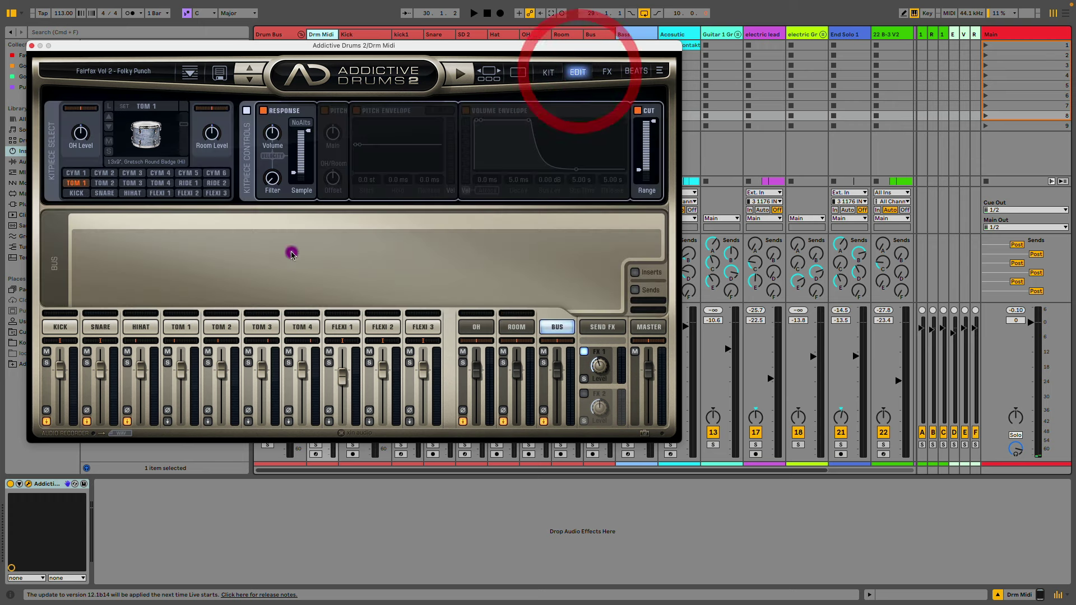
pyautogui.click(52, 329)
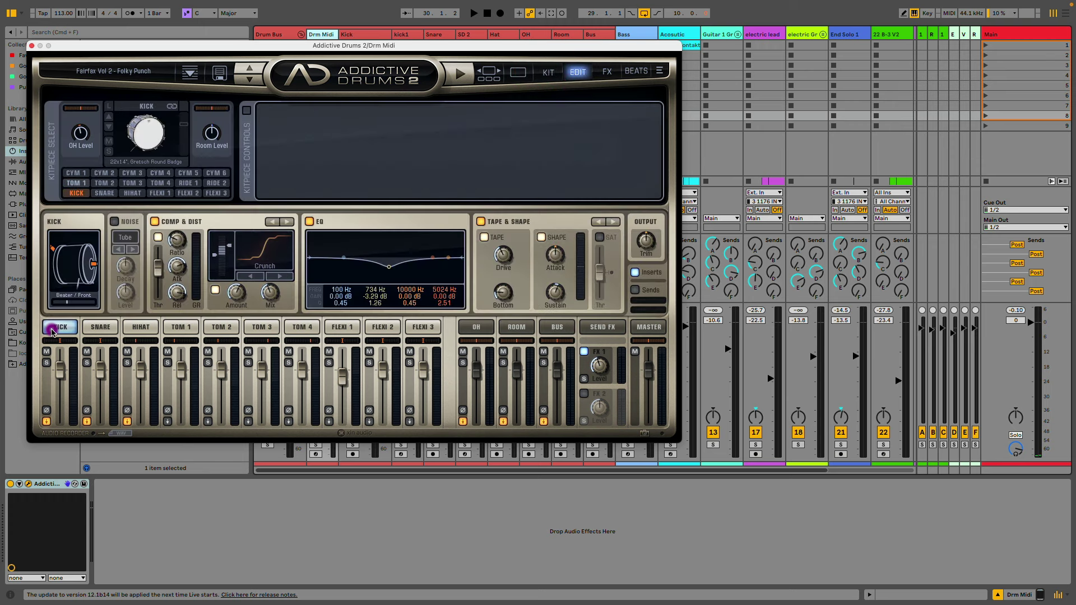
pyautogui.click(47, 422)
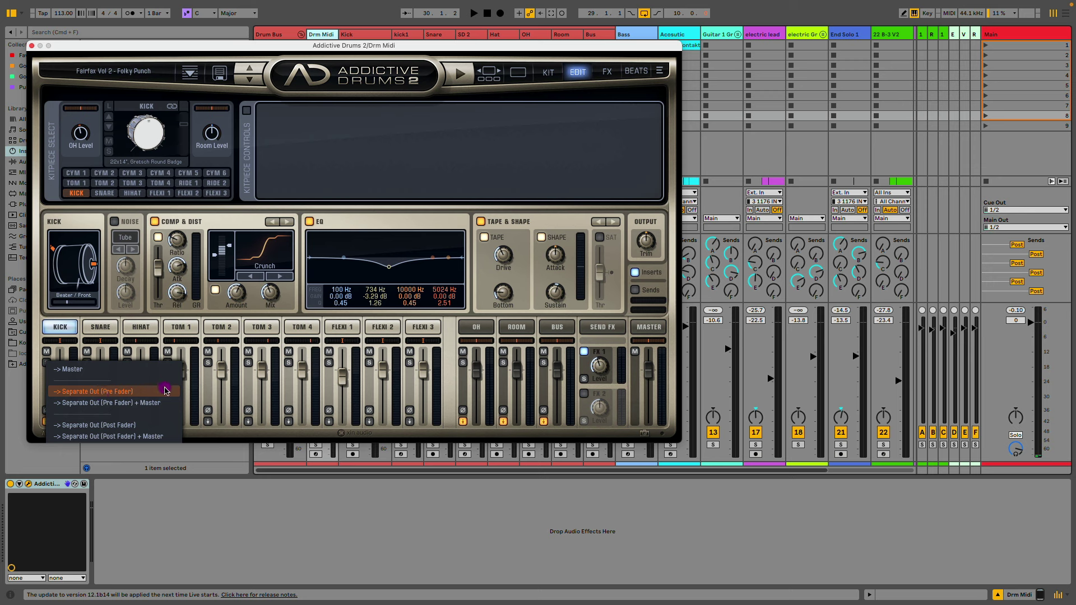
pyautogui.click(164, 391)
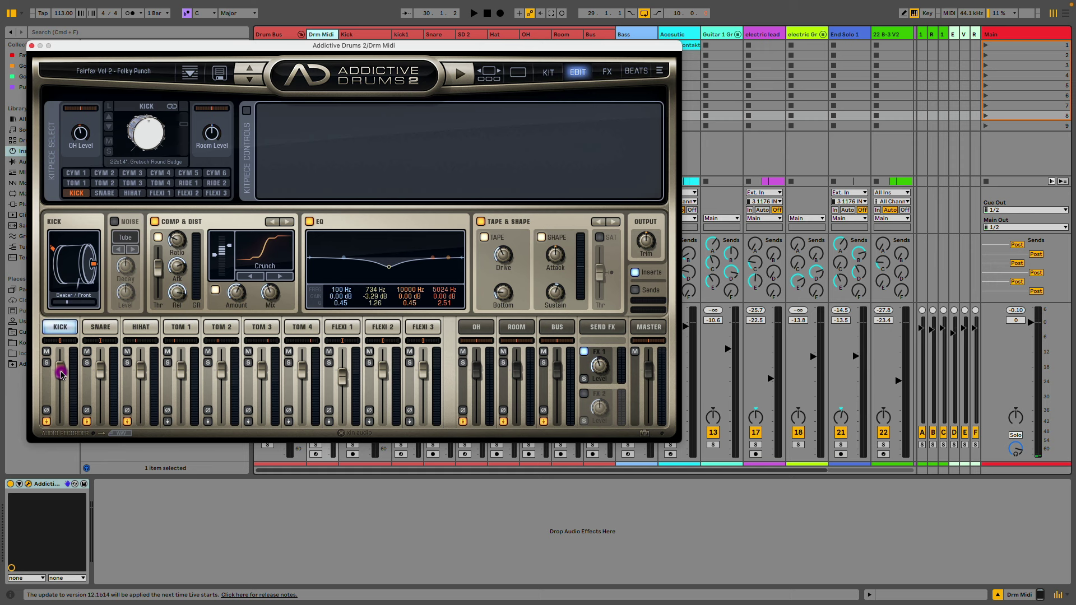
# Check the overhead, room and bus channel settings, then close the Addictive Drums window.
pyautogui.moveTo(79, 352); pyautogui.dragTo(72, 360)
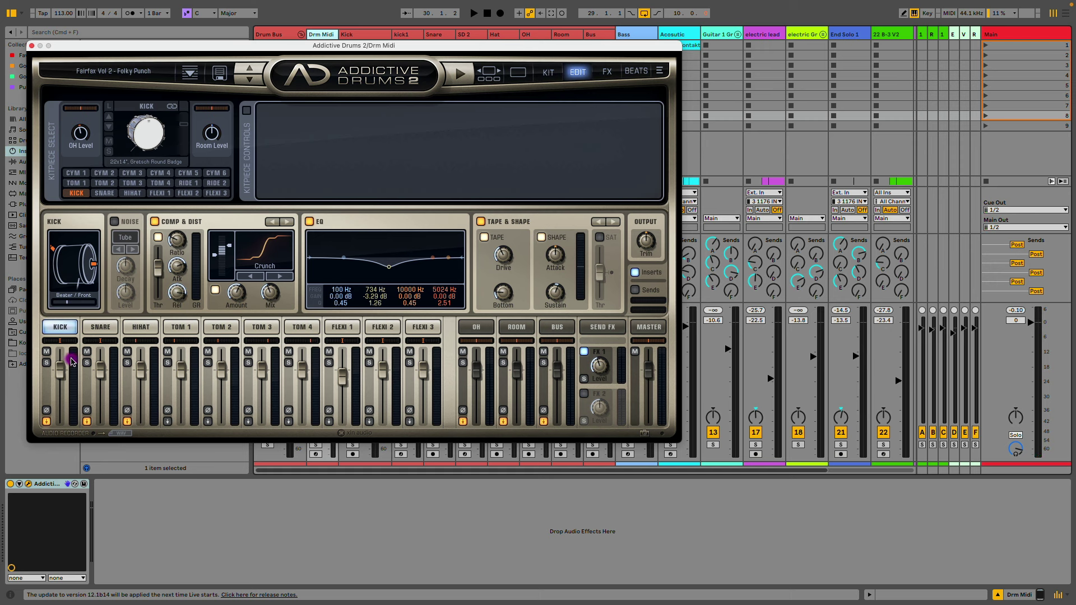
pyautogui.click(477, 327)
pyautogui.click(516, 327)
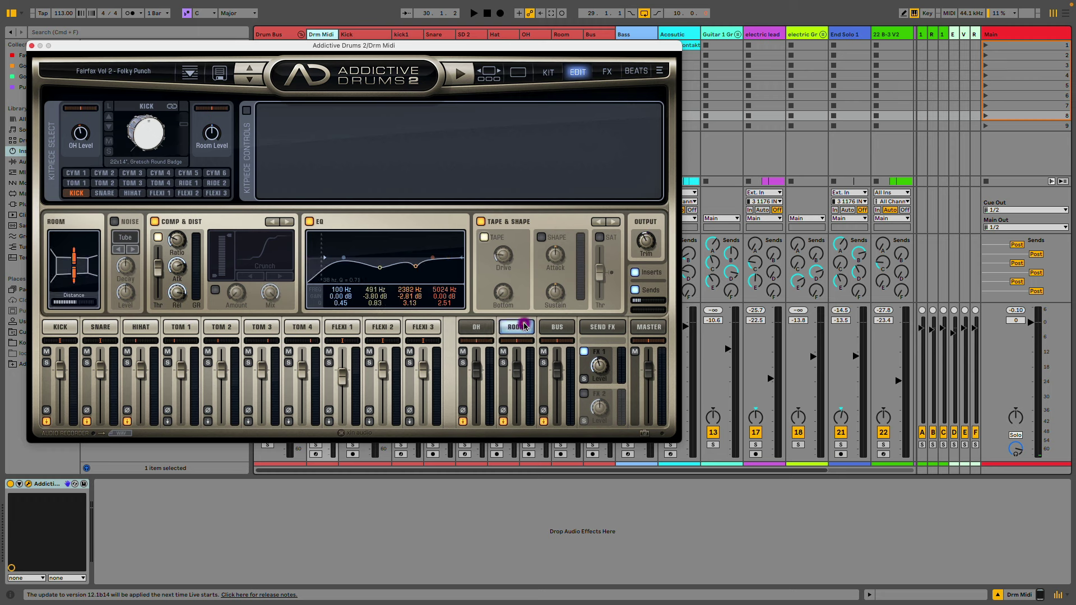
pyautogui.click(563, 326)
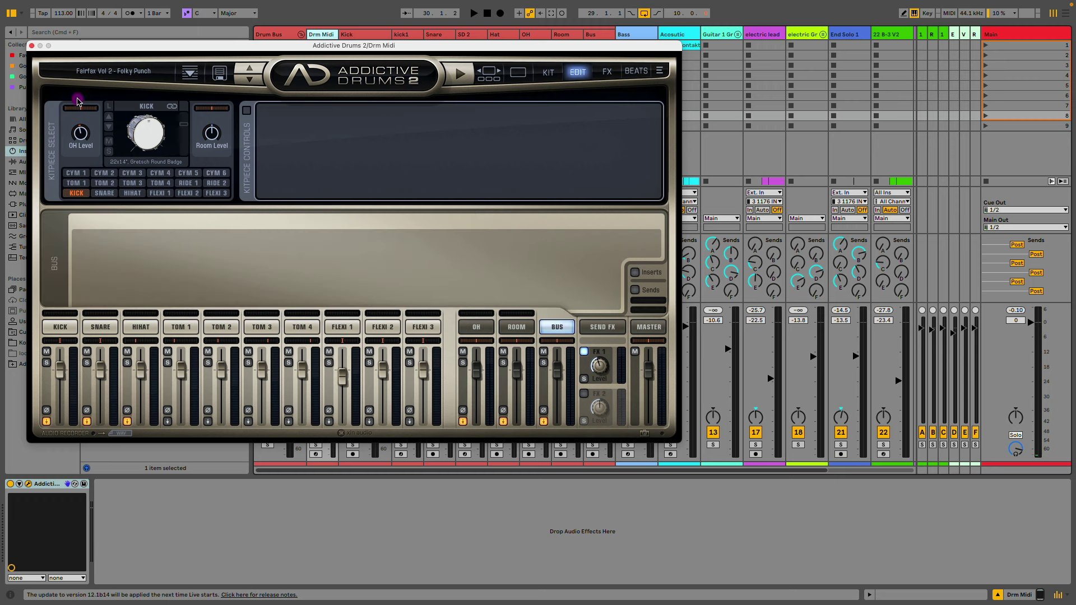
pyautogui.click(31, 46)
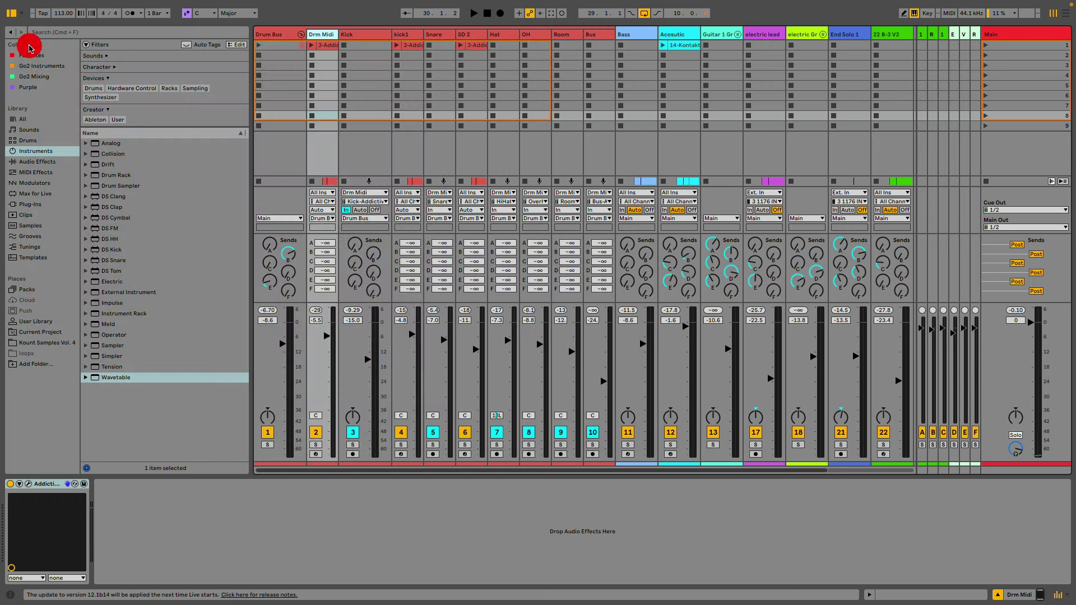
# Set the Kick track's input to Drm Midi, Kick-Addictive Drums 2.
pyautogui.click(368, 34)
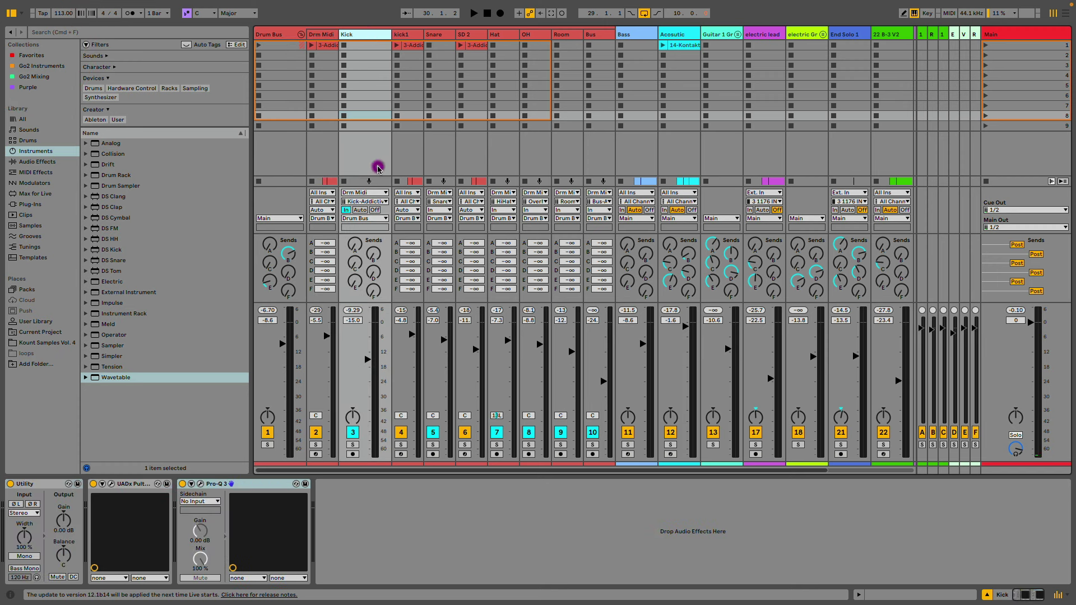
pyautogui.click(386, 194)
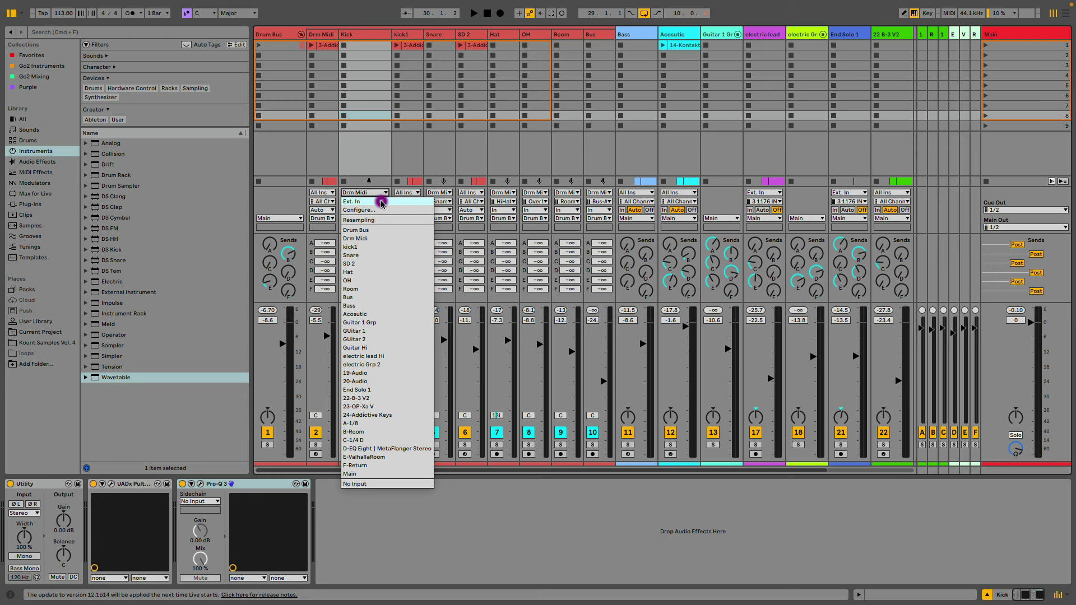
pyautogui.click(378, 238)
pyautogui.click(319, 34)
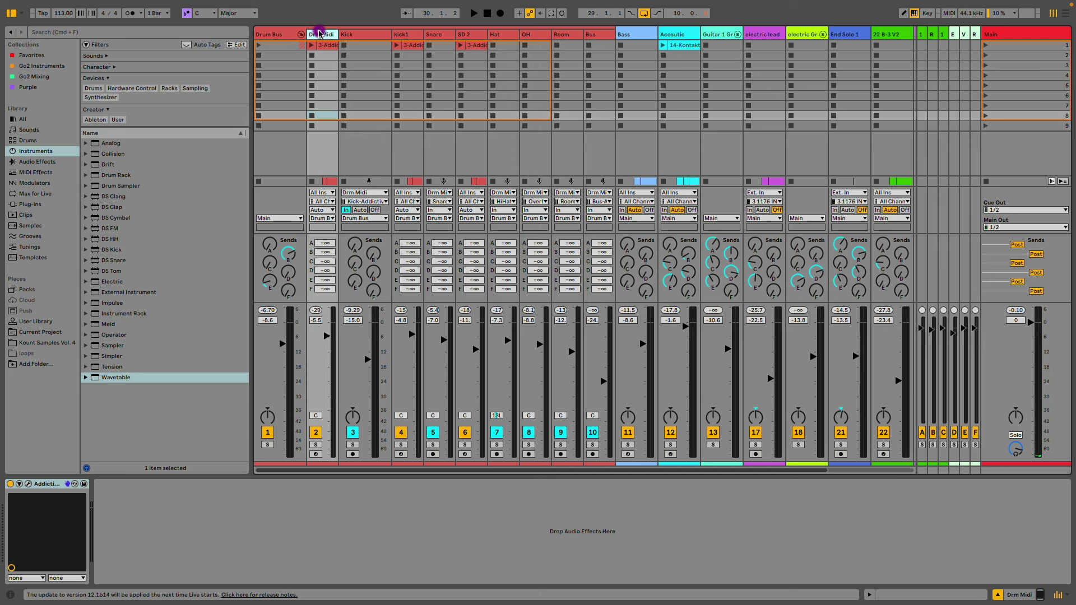
pyautogui.click(362, 34)
pyautogui.click(384, 202)
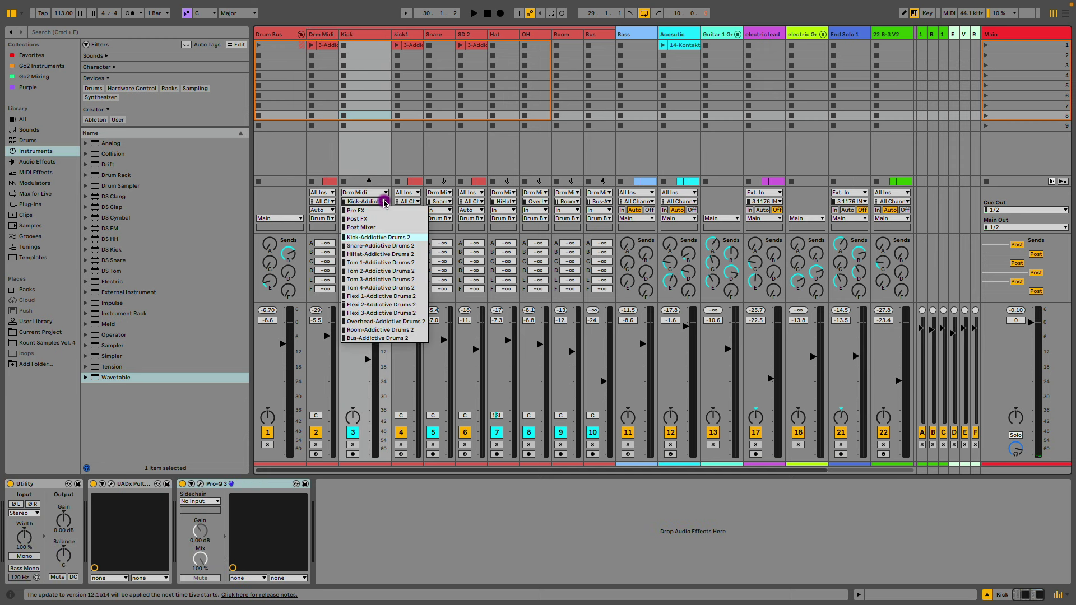
pyautogui.moveTo(384, 202); pyautogui.dragTo(396, 238)
pyautogui.click(372, 216)
# Set Kick monitoring to In, solo it and start playback.
pyautogui.click(374, 212)
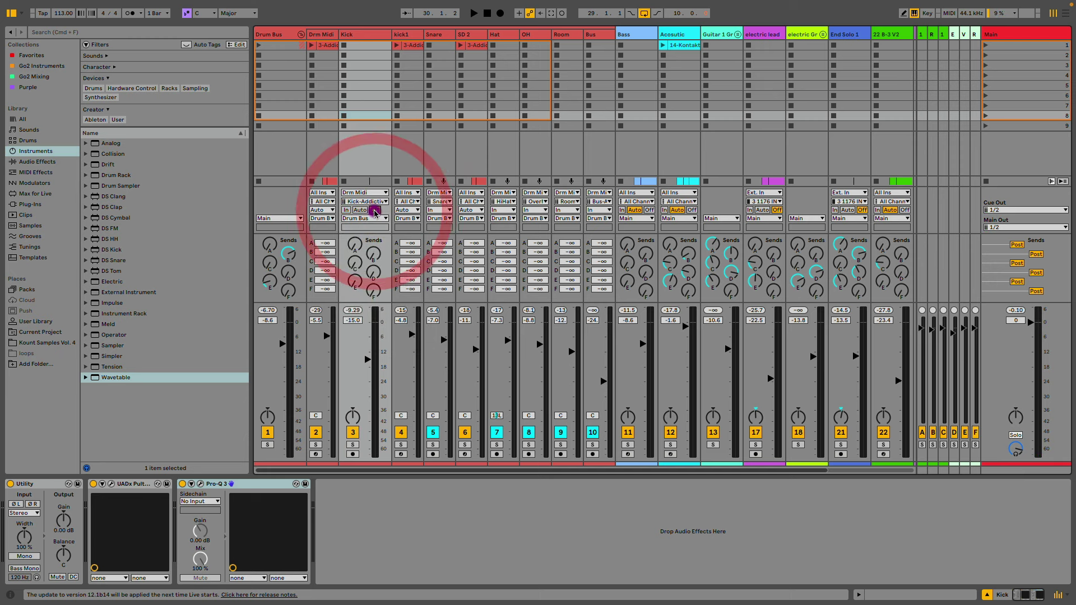
pyautogui.click(346, 210)
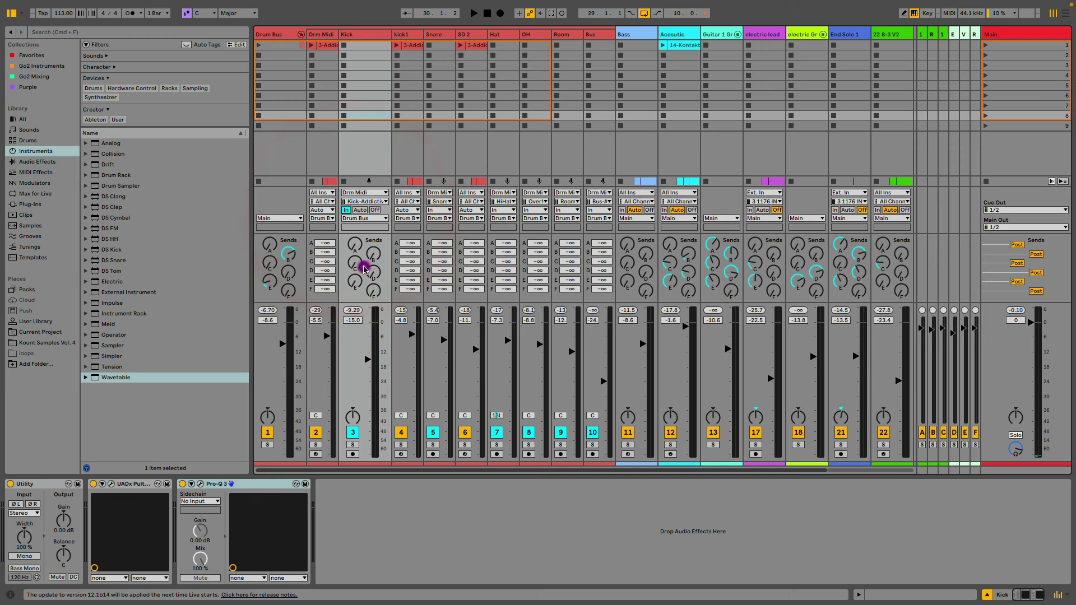
pyautogui.click(353, 445)
pyautogui.press('space')
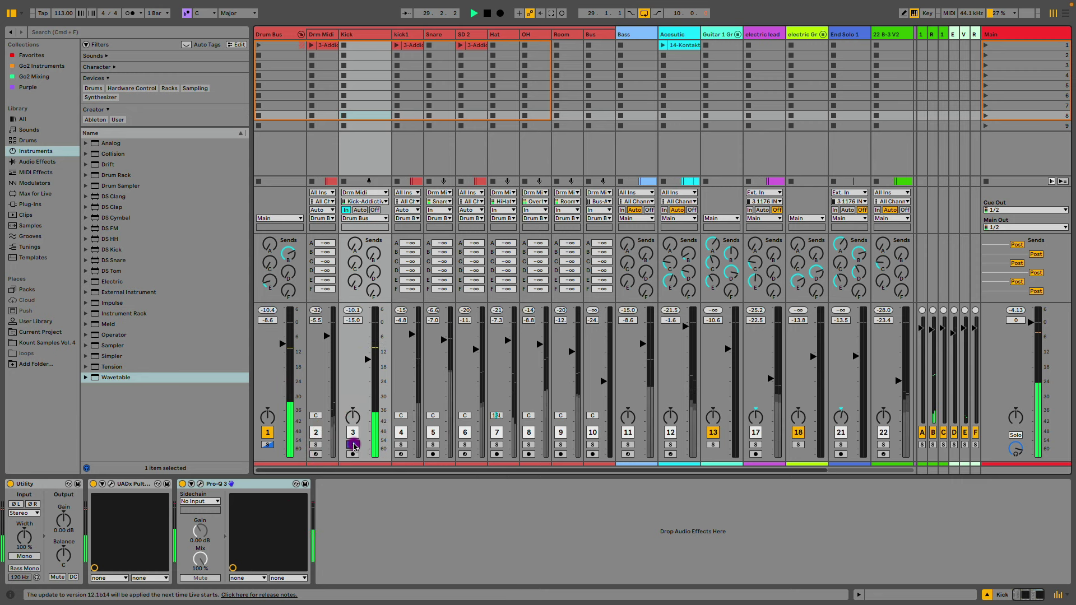
# Unsolo Kick and bring up its UADx Pultec and Pro-Q 3 windows side by side.
pyautogui.click(353, 445)
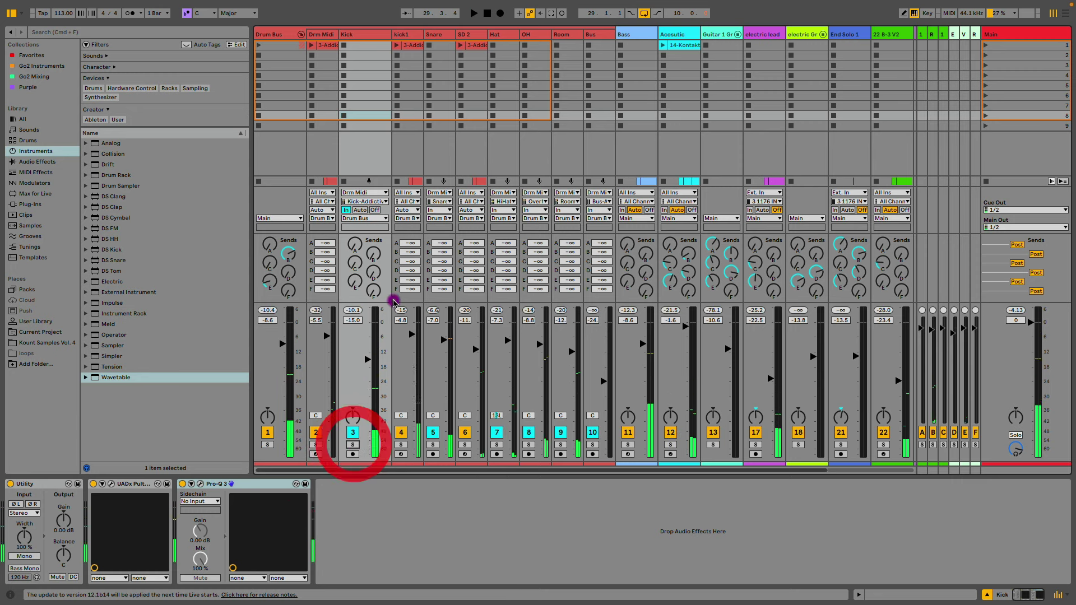
pyautogui.click(112, 484)
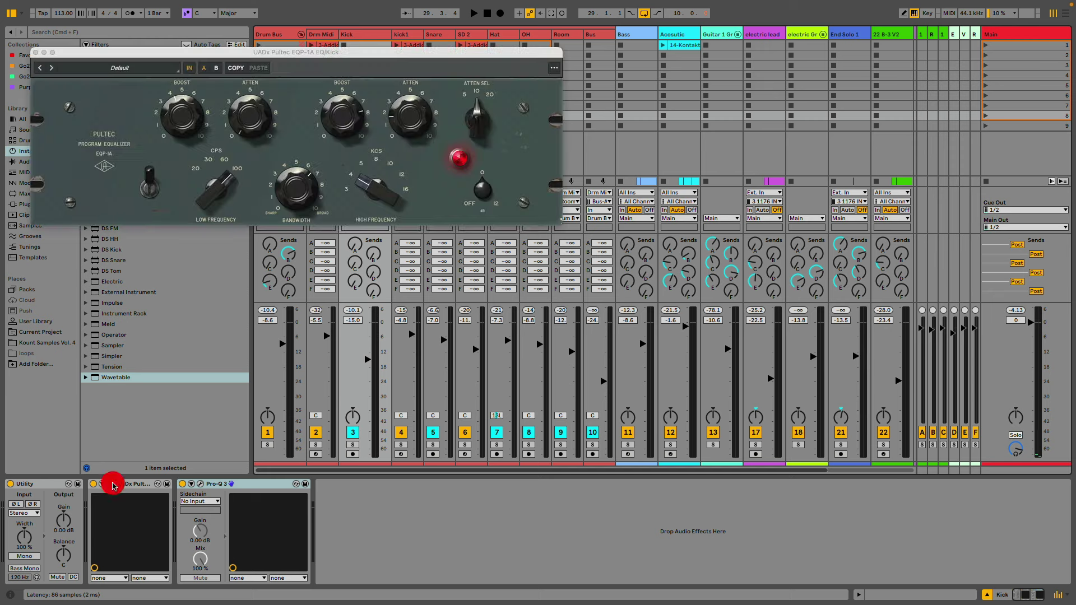
pyautogui.click(180, 128)
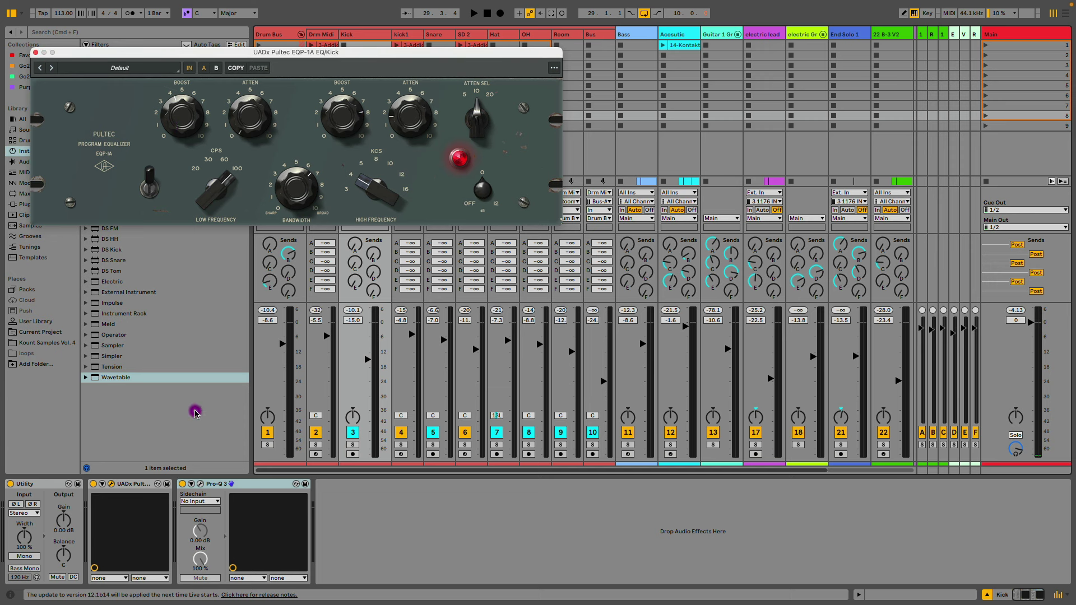
pyautogui.click(201, 484)
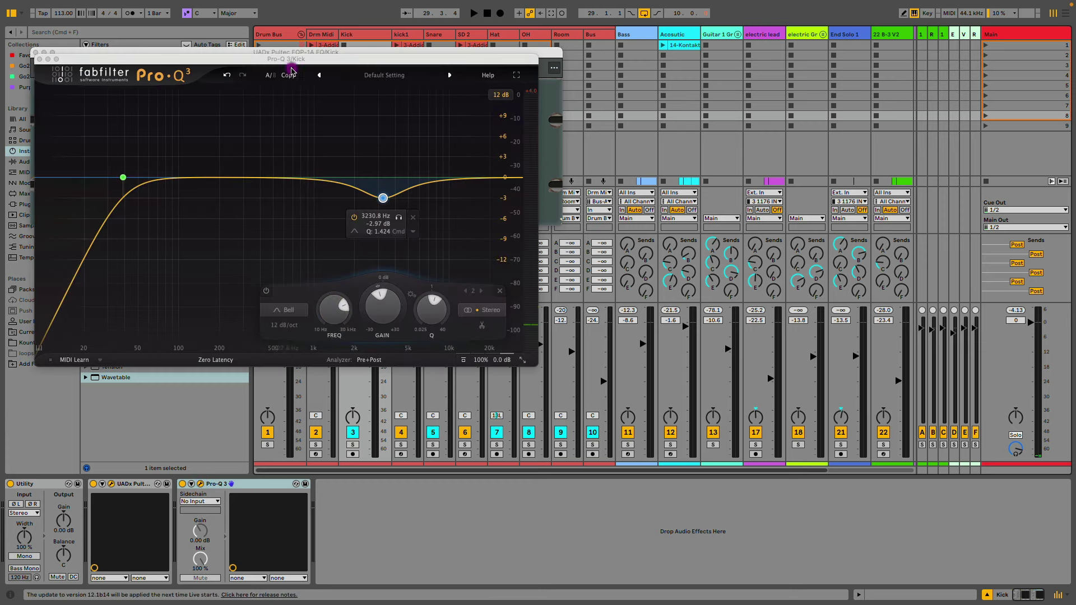
pyautogui.moveTo(293, 60); pyautogui.dragTo(717, 279)
# Raise the Pro-Q 3 low cut to 40.8 Hz and close both EQ windows.
pyautogui.moveTo(543, 397)
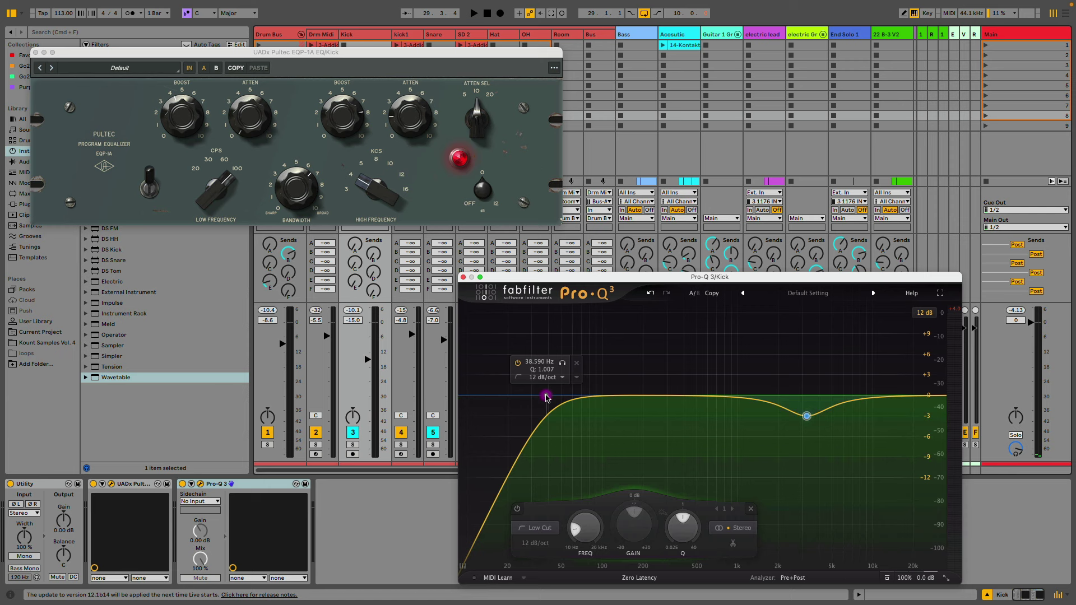
pyautogui.click(549, 397)
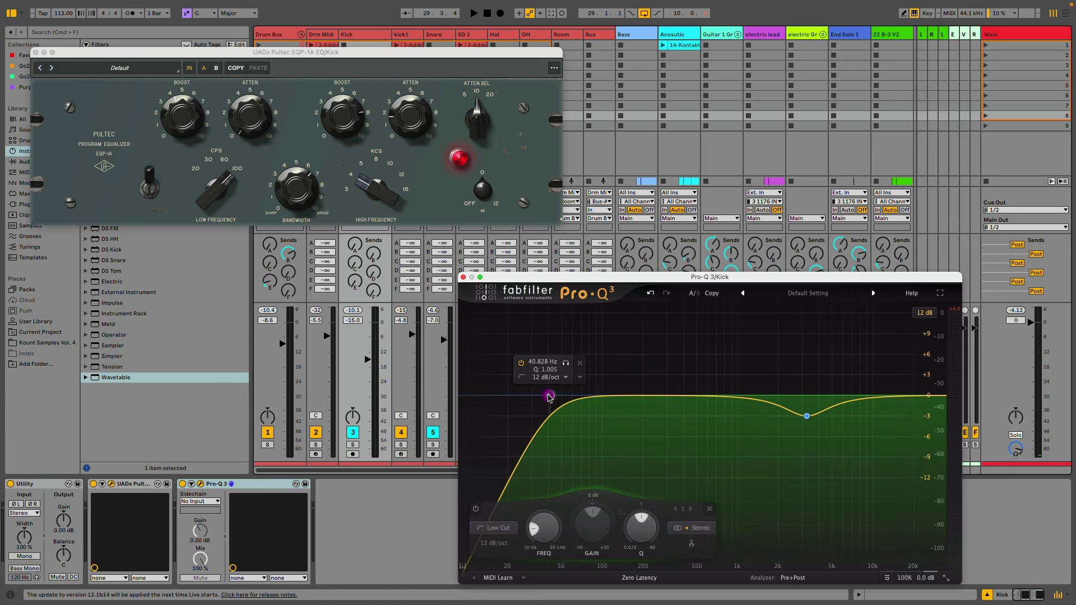
pyautogui.click(465, 277)
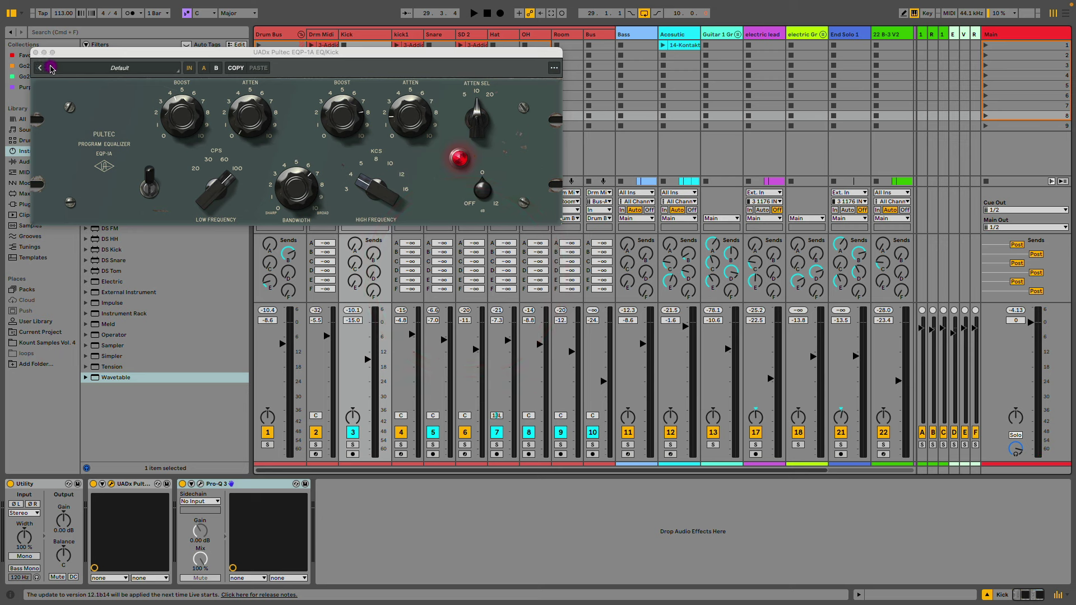
pyautogui.click(35, 54)
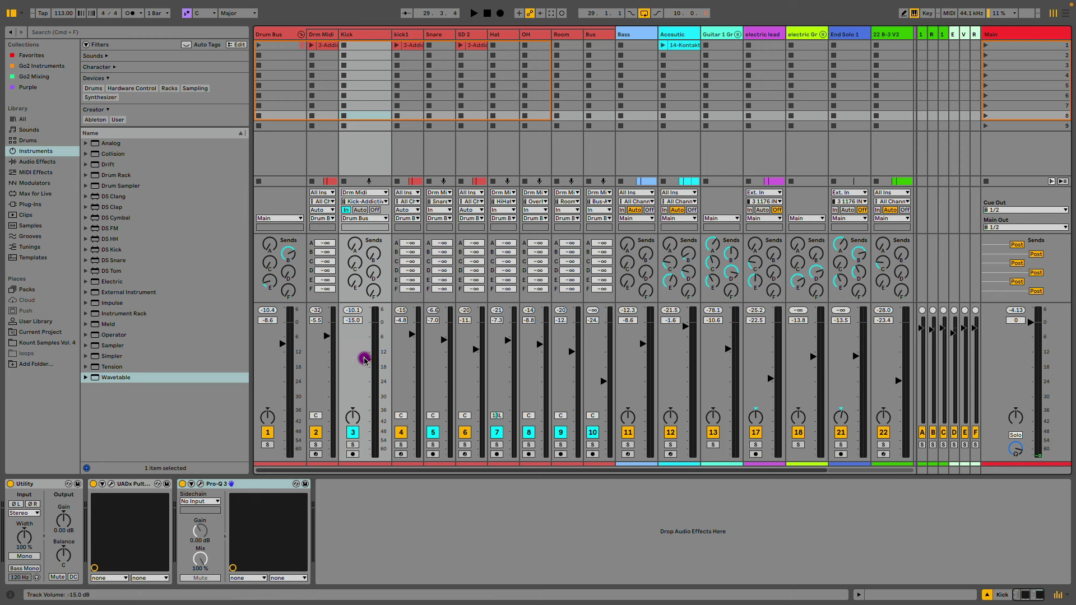
# Start playback and solo the Kick track to hear it alone.
pyautogui.press('space')
pyautogui.click(353, 444)
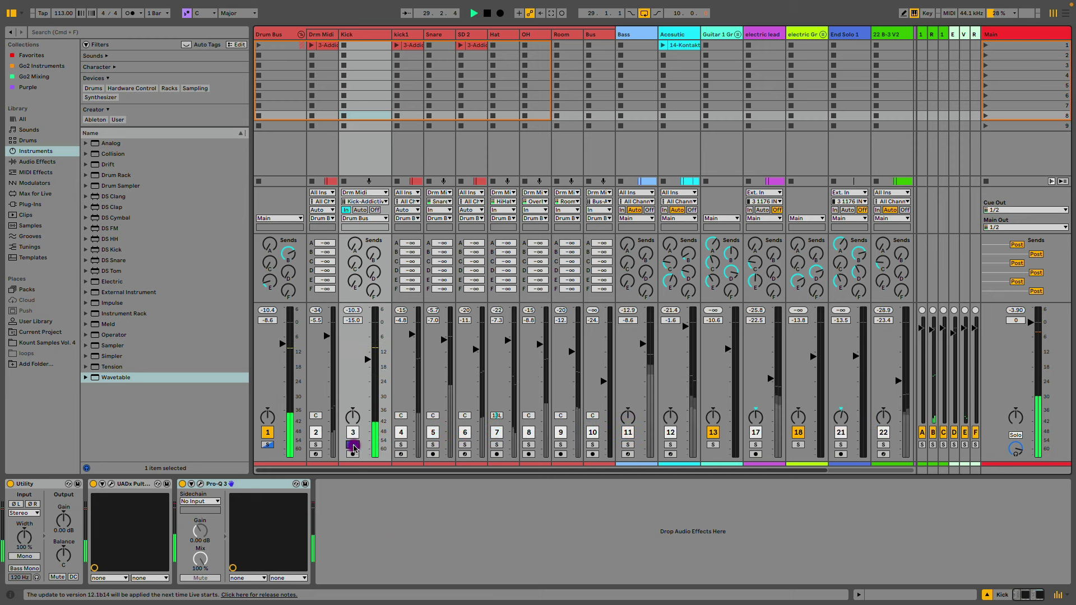
# Widen and solo kick1, then raise its volume from -4.8 to about -4.0 dB during playback.
pyautogui.click(402, 35)
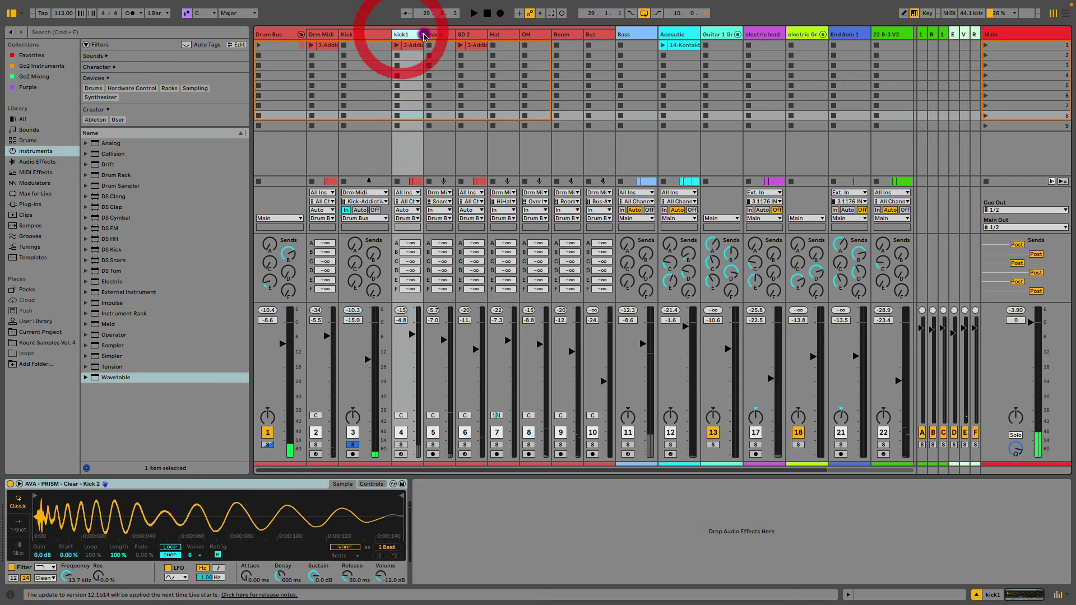
pyautogui.moveTo(422, 33); pyautogui.dragTo(434, 34)
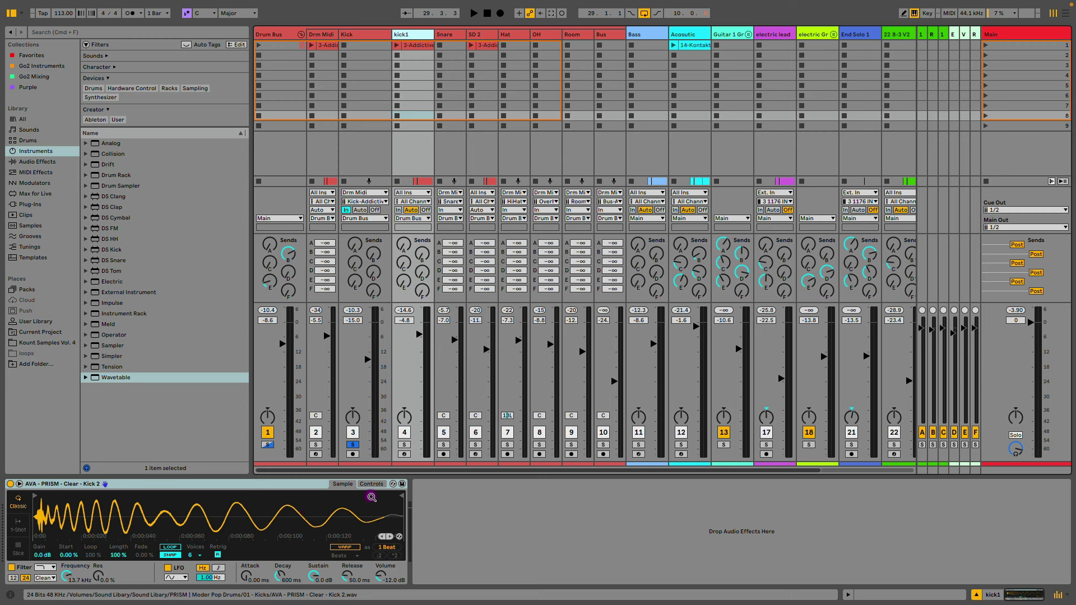
pyautogui.click(405, 444)
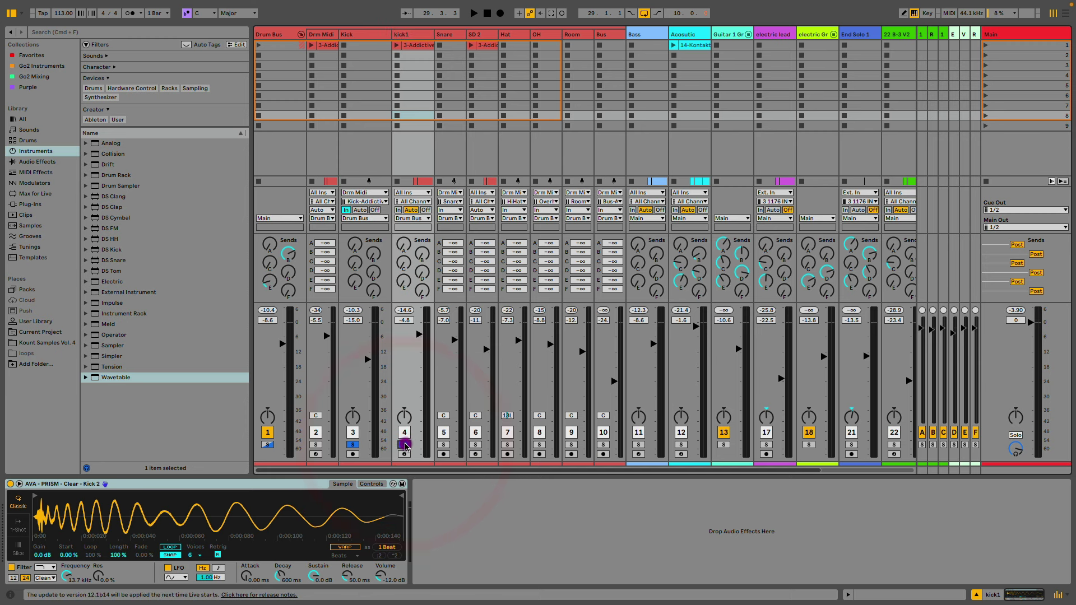
pyautogui.press('space')
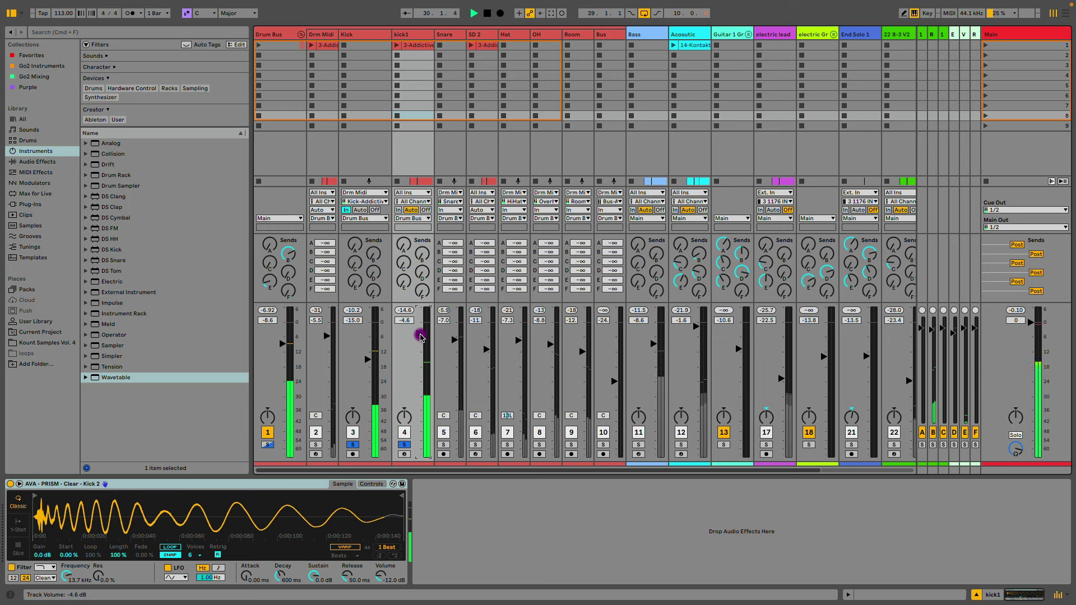
pyautogui.moveTo(420, 337); pyautogui.dragTo(419, 333)
pyautogui.click(403, 421)
pyautogui.press('space')
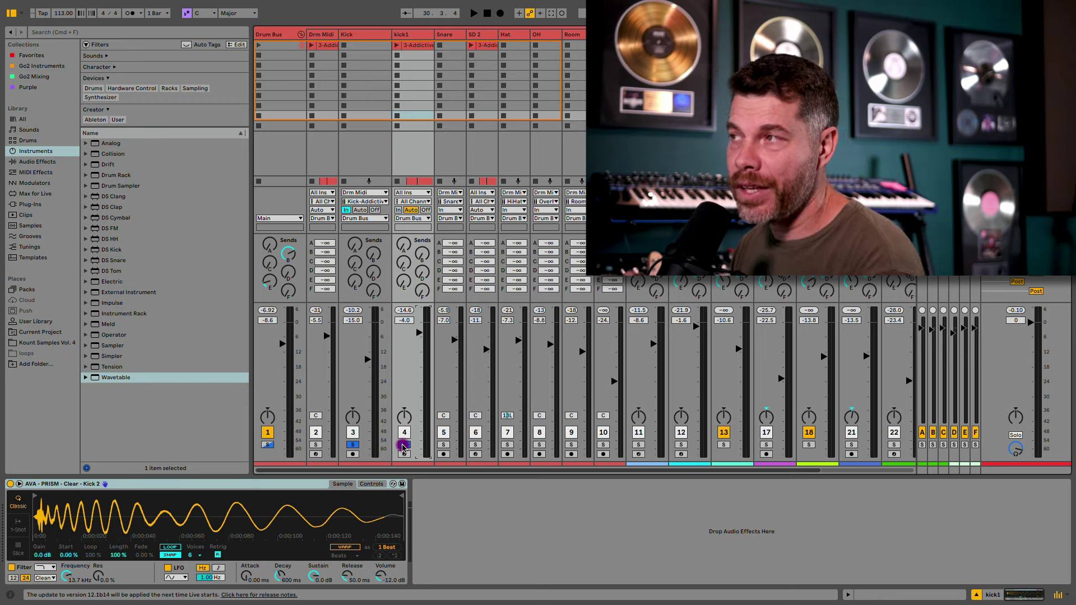
# In Arrangement view, enlarge the Drm Midi track and open its drum clip's notes.
pyautogui.click(459, 519)
pyautogui.press('Tab')
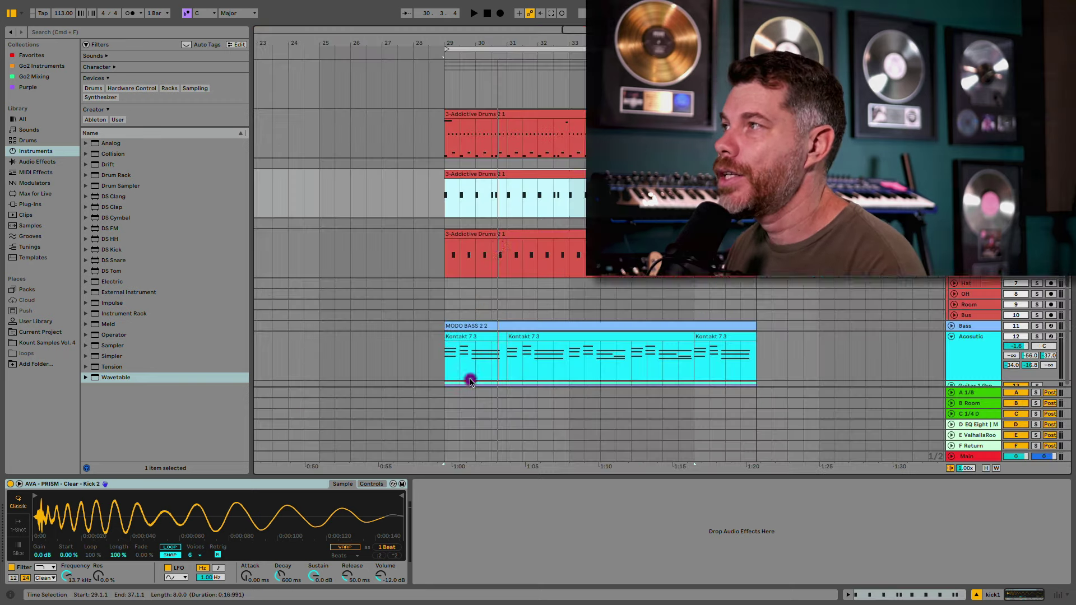
pyautogui.click(812, 215)
pyautogui.click(748, 114)
pyautogui.click(973, 128)
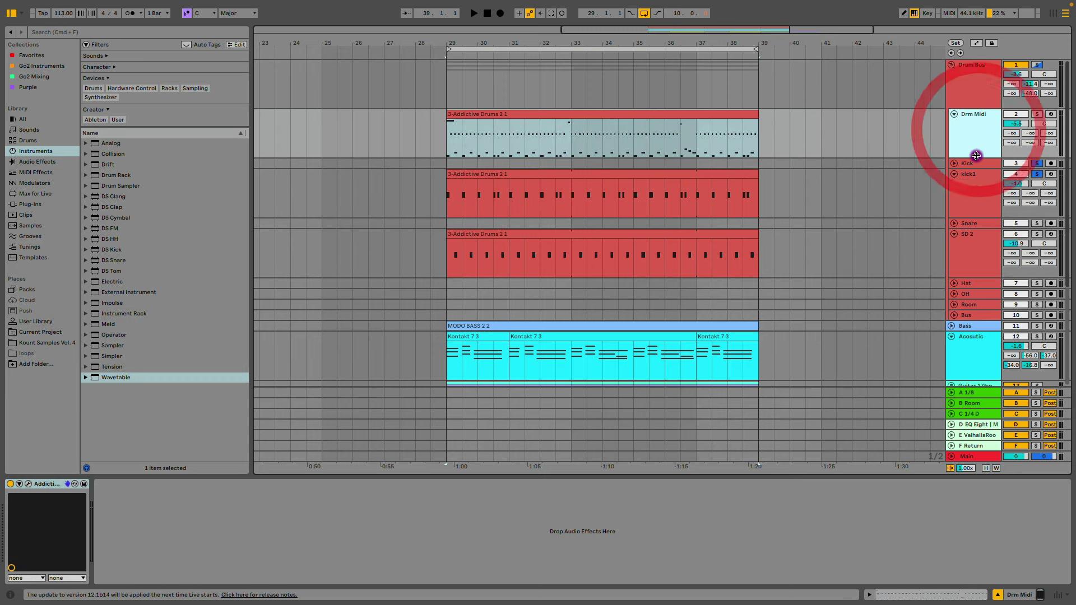
pyautogui.moveTo(975, 159); pyautogui.dragTo(977, 196)
pyautogui.doubleClick(596, 114)
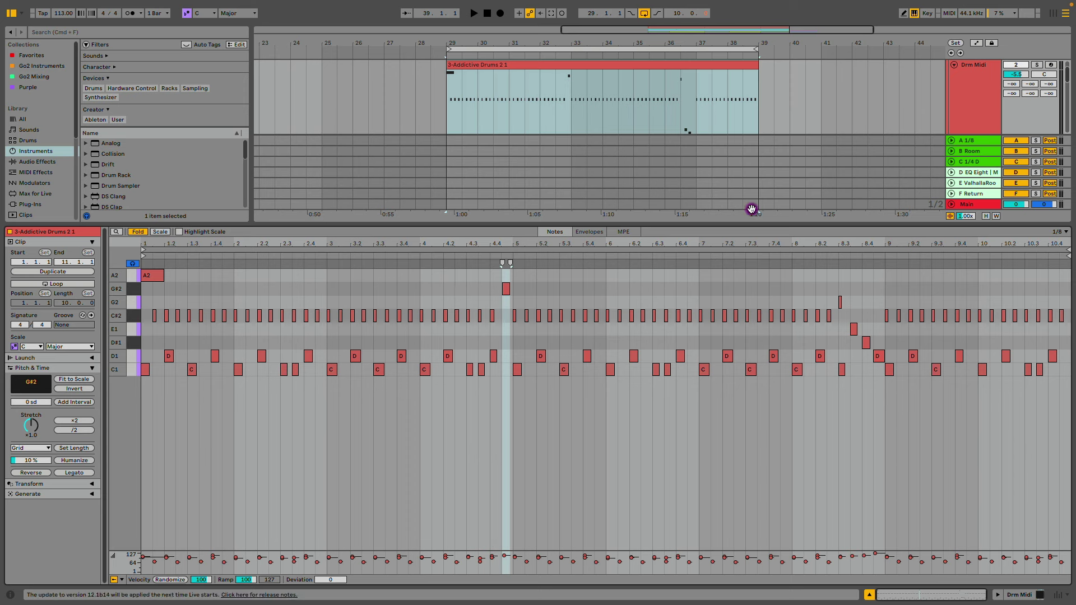
# Play the section from bar 29 with the Drum Bus soloed.
pyautogui.click(1037, 65)
pyautogui.press('space')
pyautogui.click(1036, 64)
pyautogui.scroll(2, 874, 129)
pyautogui.click(1036, 62)
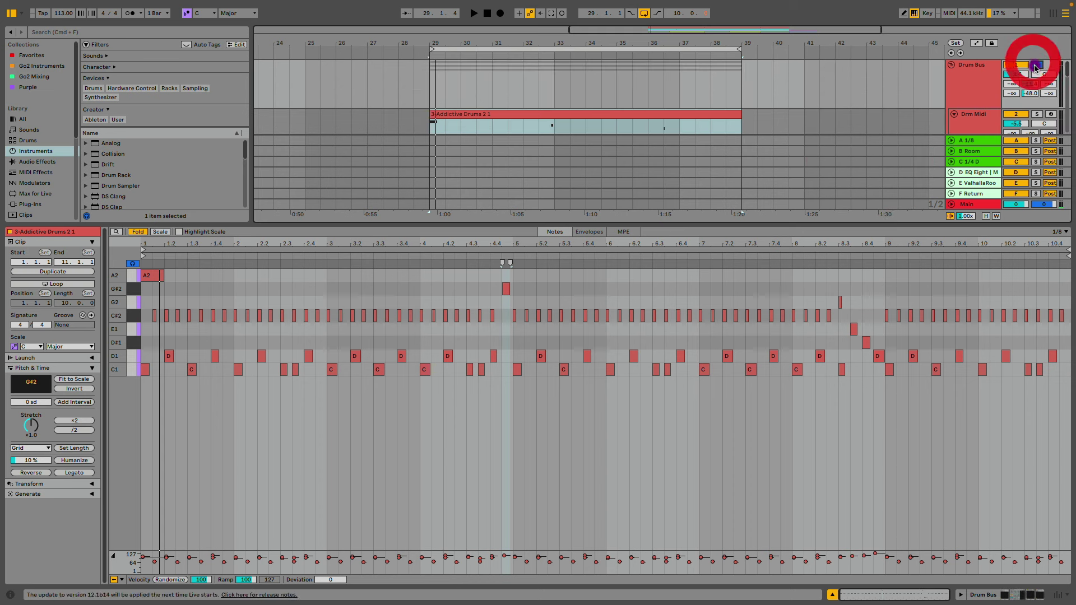
pyautogui.press('space')
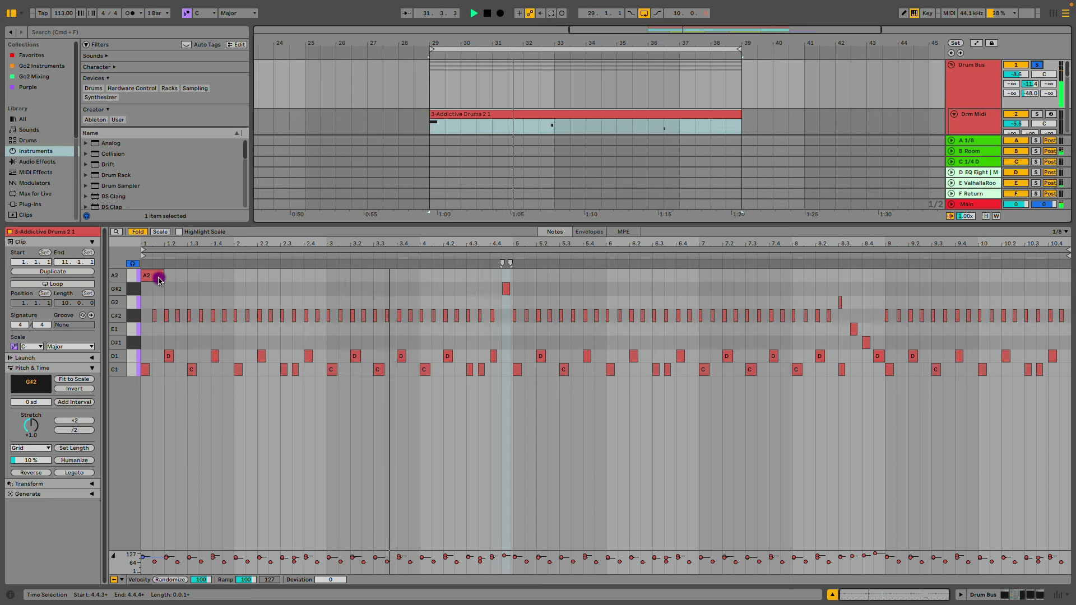
# Zoom into the first bars and raise the D1 note at 1.4 to velocity 115.
pyautogui.moveTo(187, 247); pyautogui.dragTo(187, 286)
pyautogui.click(176, 316)
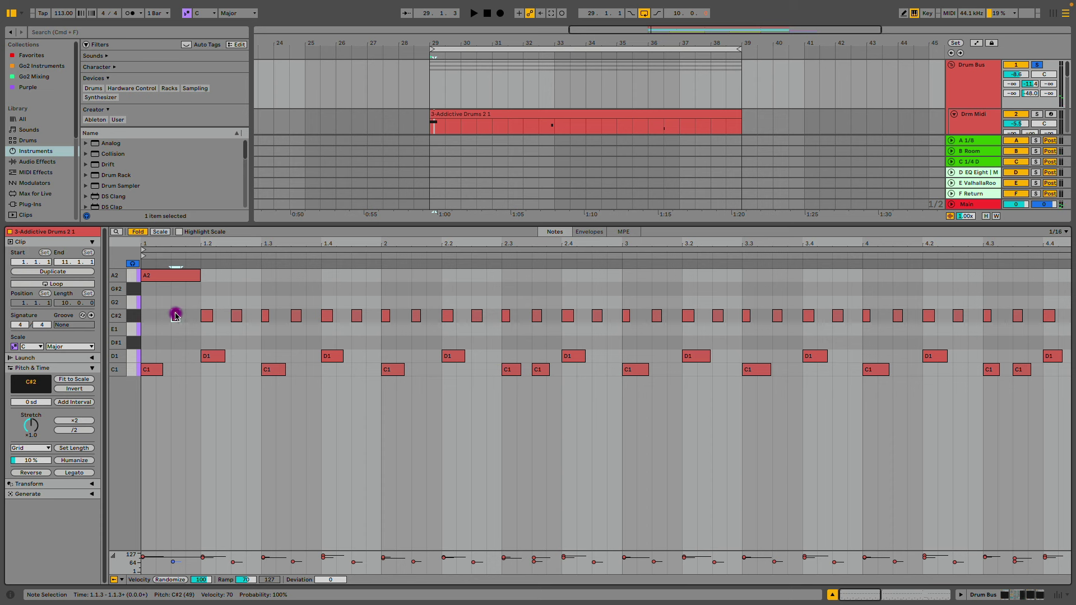
pyautogui.click(215, 358)
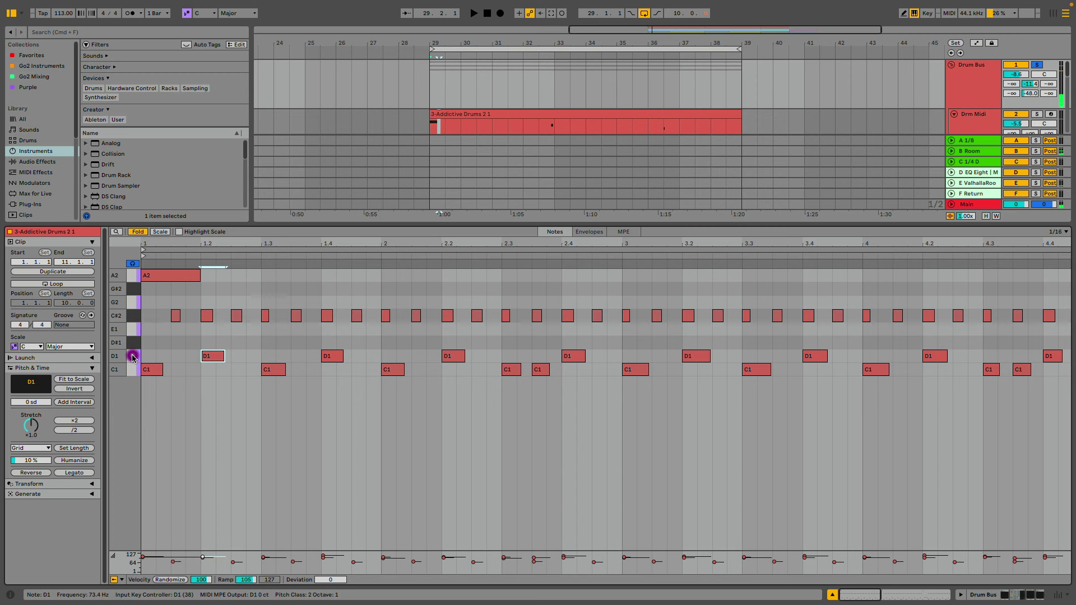
pyautogui.click(327, 357)
pyautogui.moveTo(327, 357); pyautogui.dragTo(327, 354)
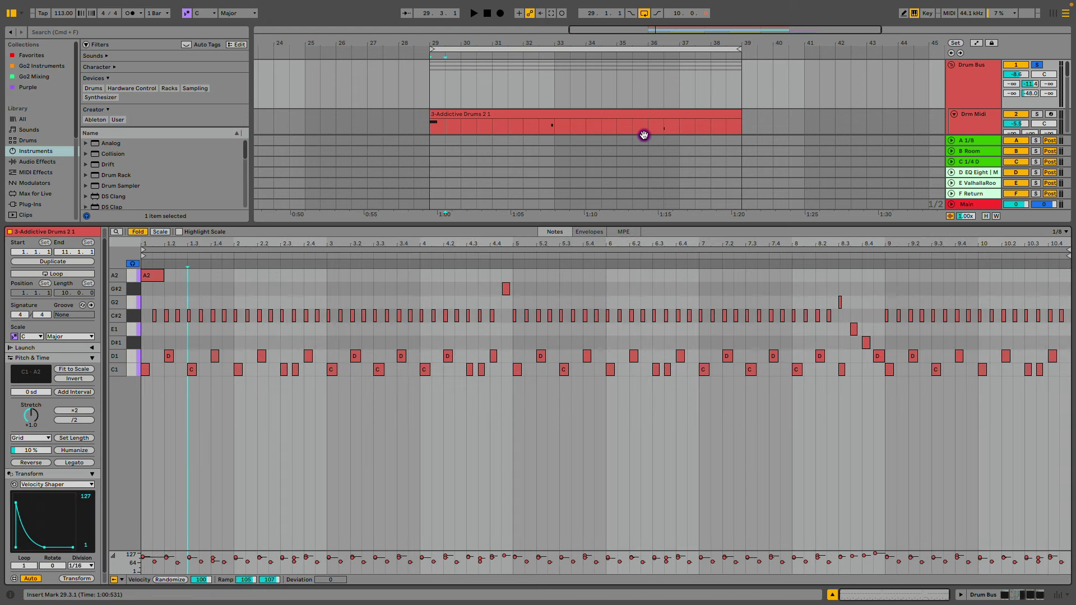
# Open the kick1 clip's notes and audition its C3 kick note.
pyautogui.scroll(-3, 643, 134)
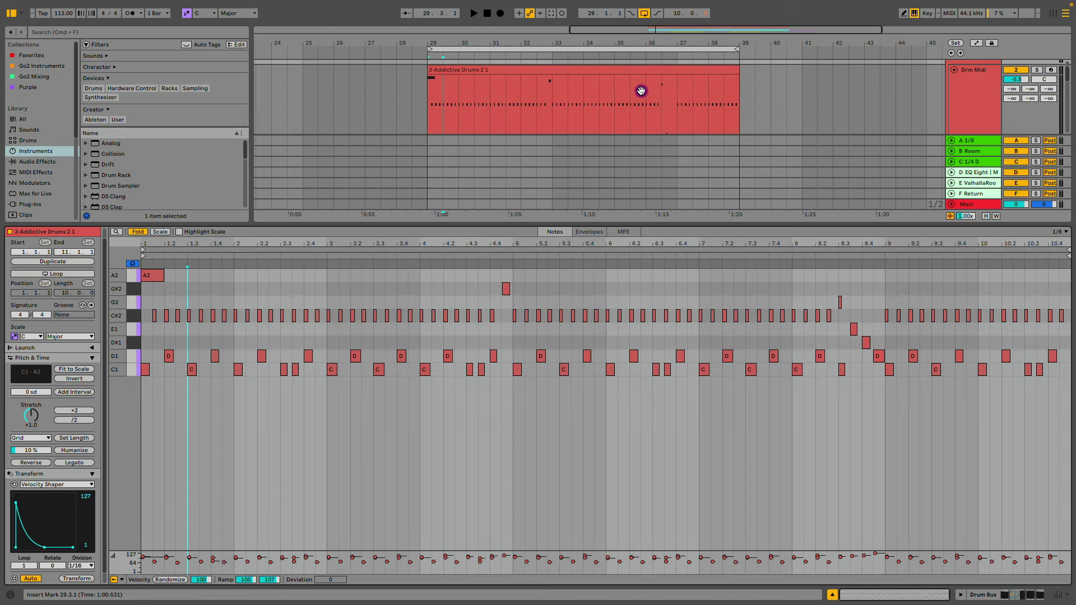
pyautogui.click(641, 60)
pyautogui.click(524, 140)
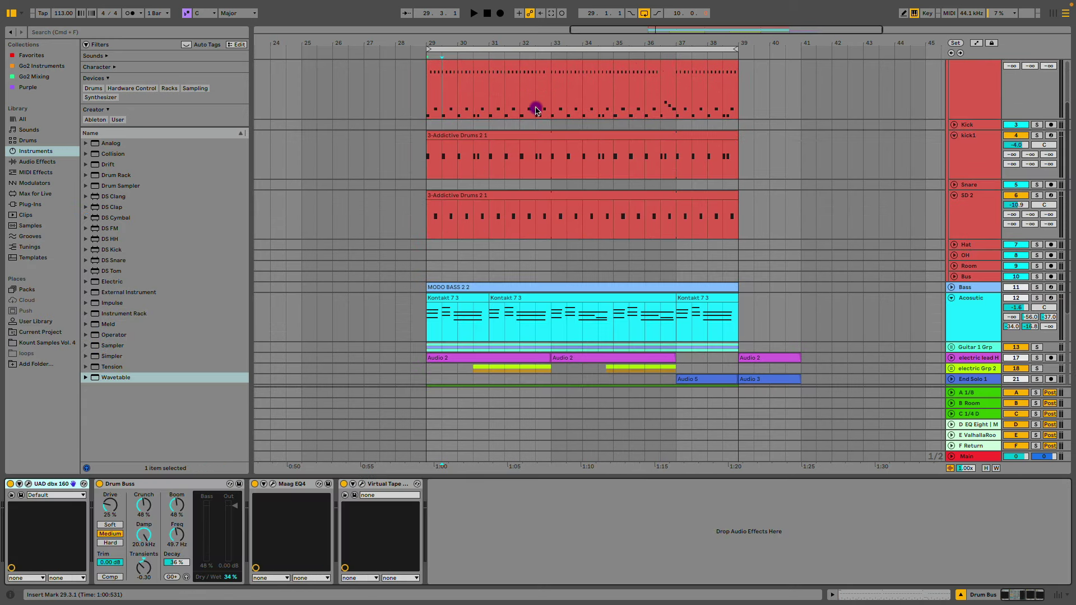
pyautogui.click(534, 135)
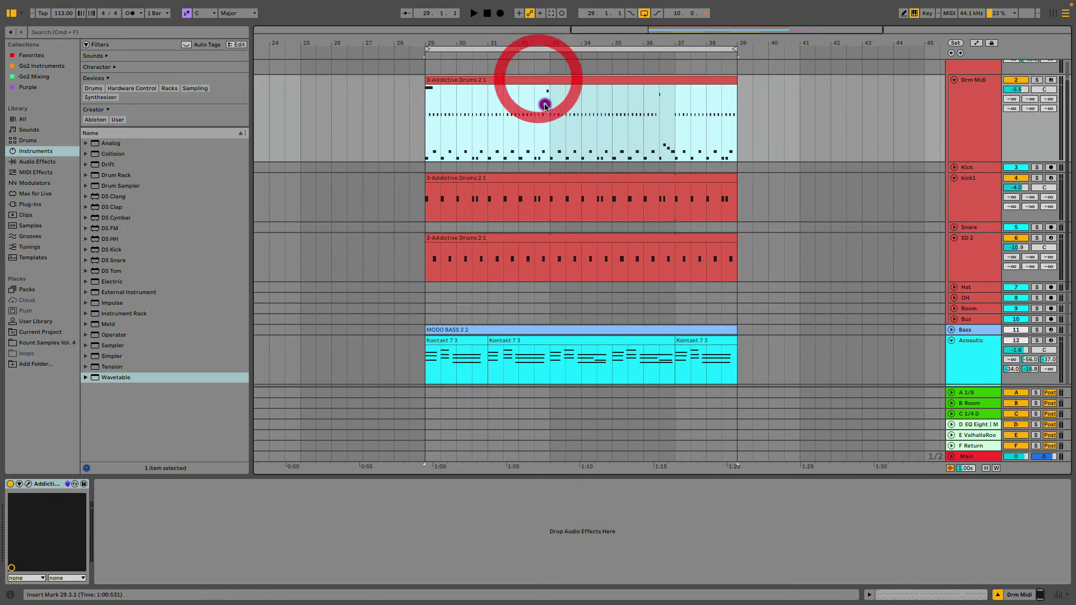
pyautogui.click(514, 177)
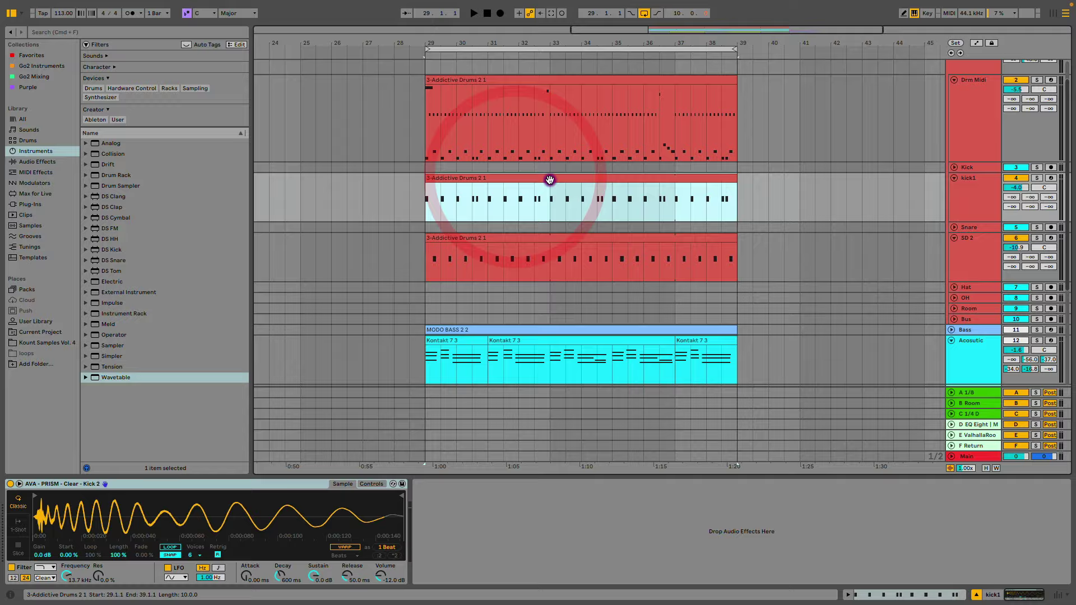
pyautogui.doubleClick(550, 177)
pyautogui.click(152, 276)
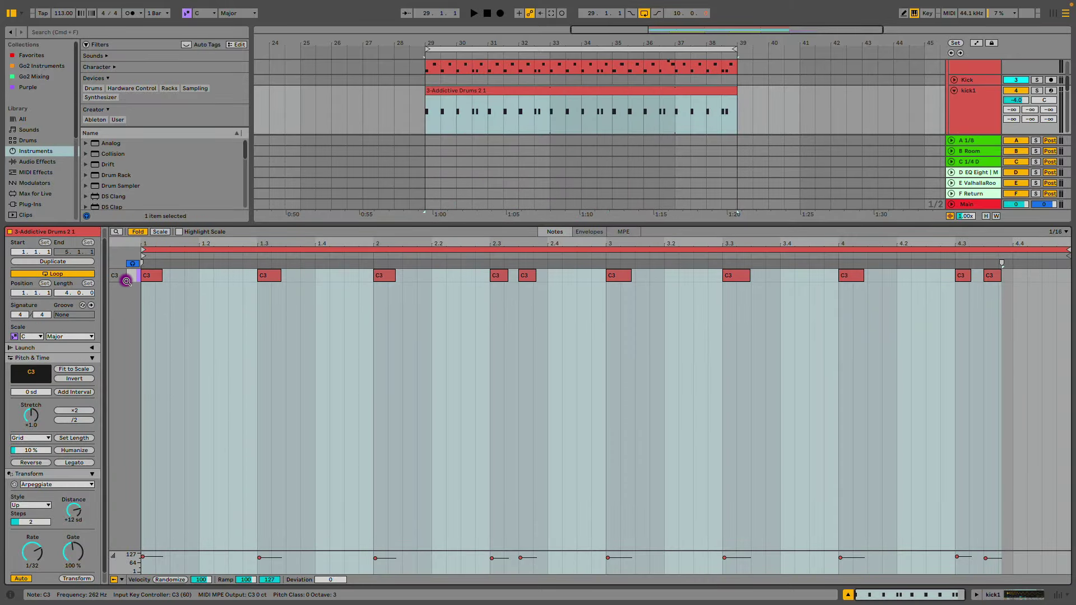
pyautogui.click(133, 277)
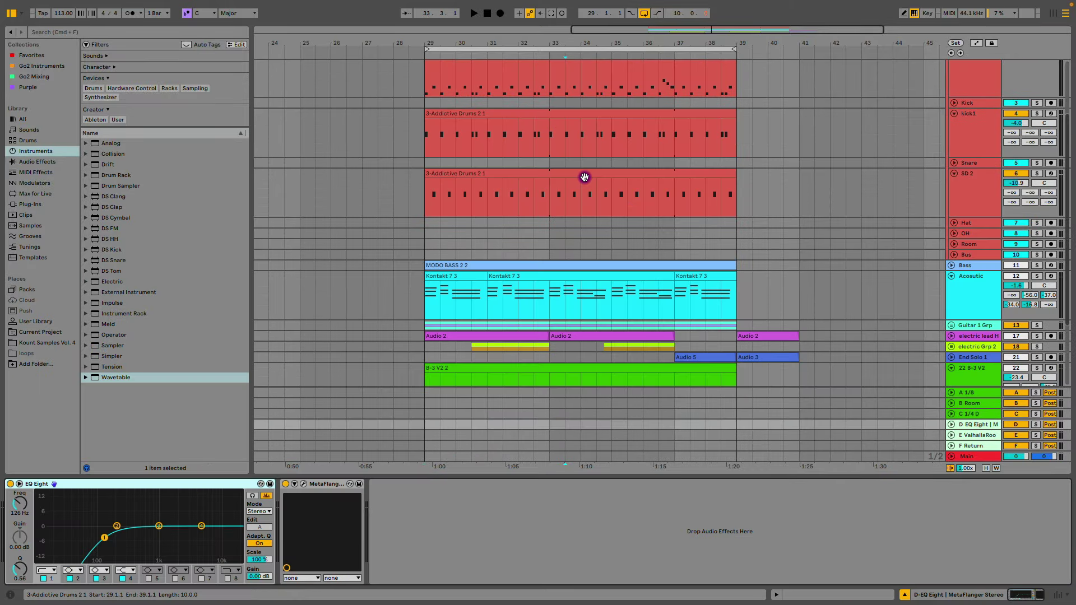
# View the SD 2 clip's notes, then return to Session view.
pyautogui.click(581, 176)
pyautogui.doubleClick(584, 179)
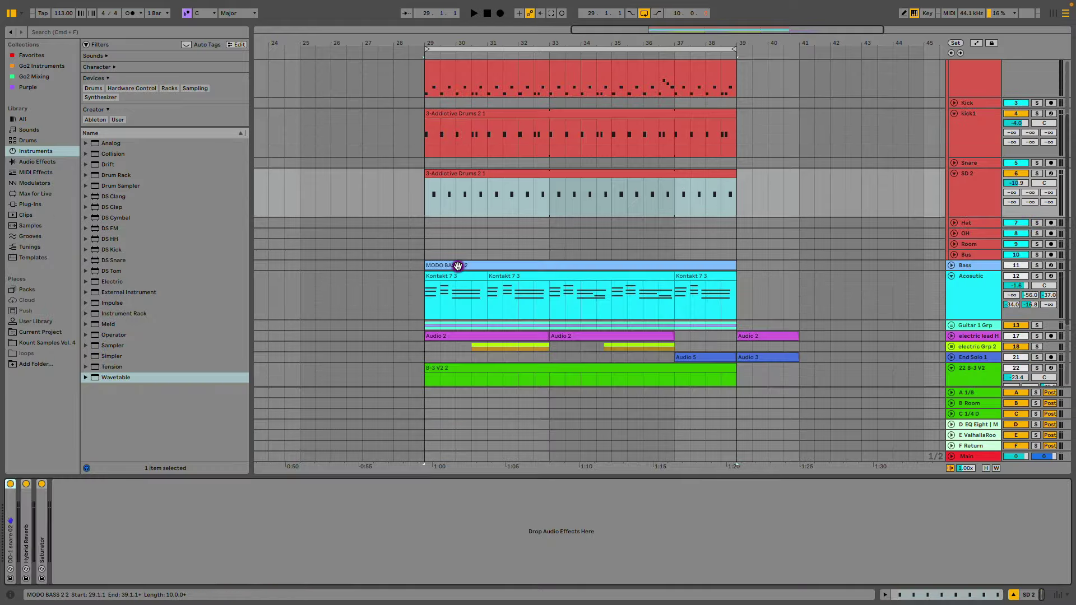
pyautogui.press('Tab')
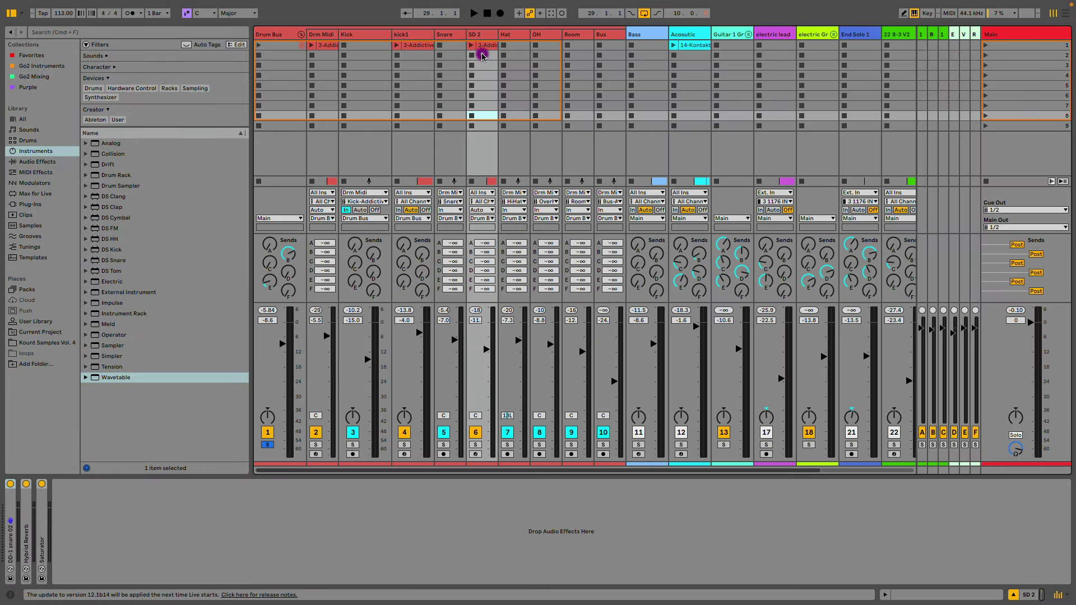
# Widen the SD 2 column and play Kick, kick1, Snare and SD 2 together in solo.
pyautogui.click(455, 37)
pyautogui.click(481, 36)
pyautogui.moveTo(498, 36); pyautogui.dragTo(509, 36)
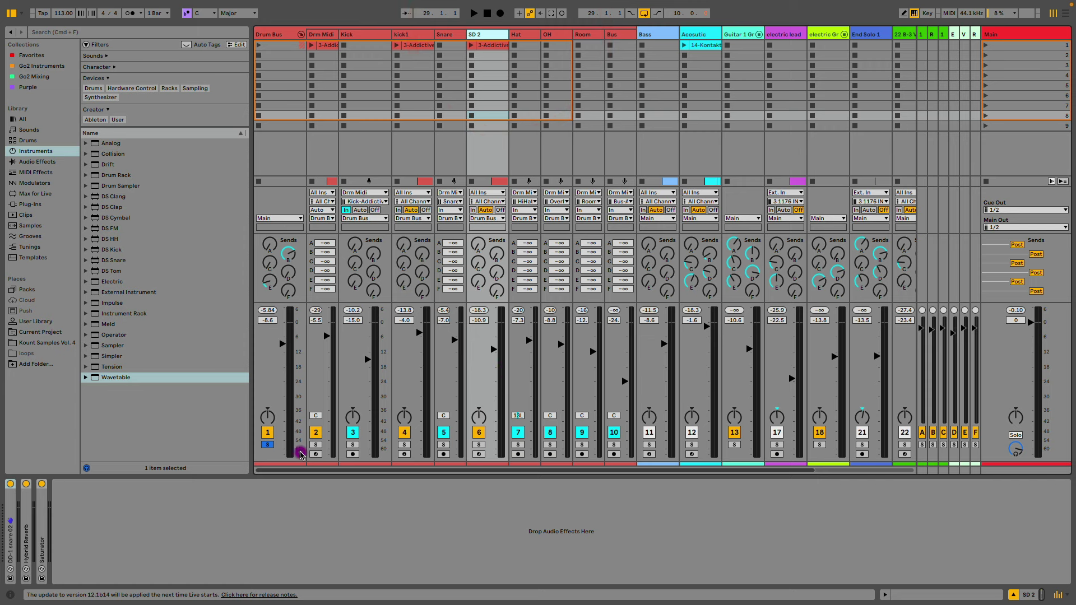
pyautogui.click(353, 445)
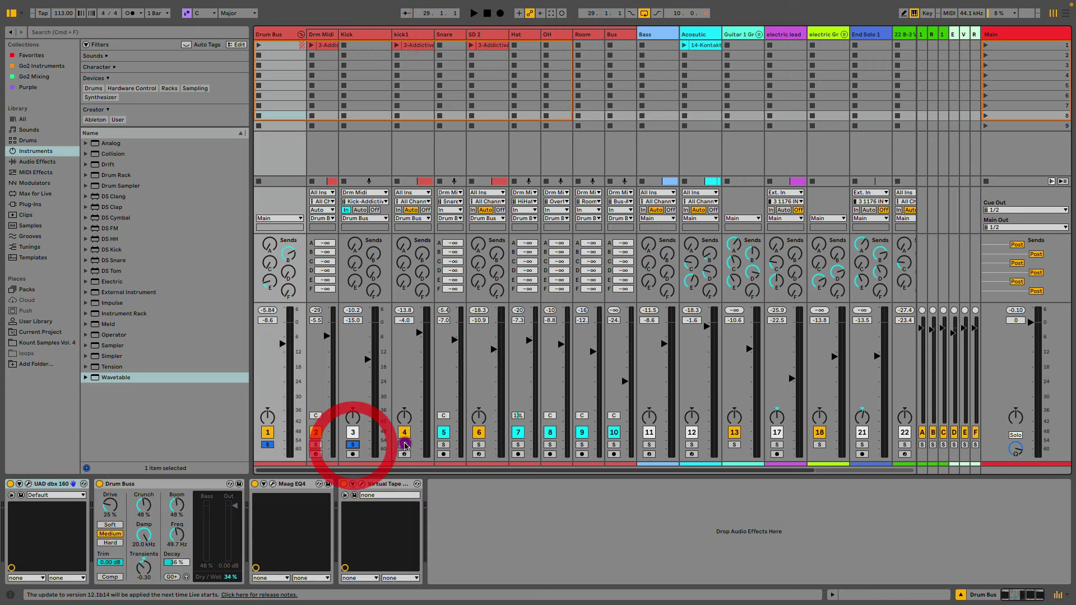
pyautogui.click(404, 445)
pyautogui.click(443, 445)
pyautogui.click(478, 445)
pyautogui.click(353, 439)
pyautogui.press('space')
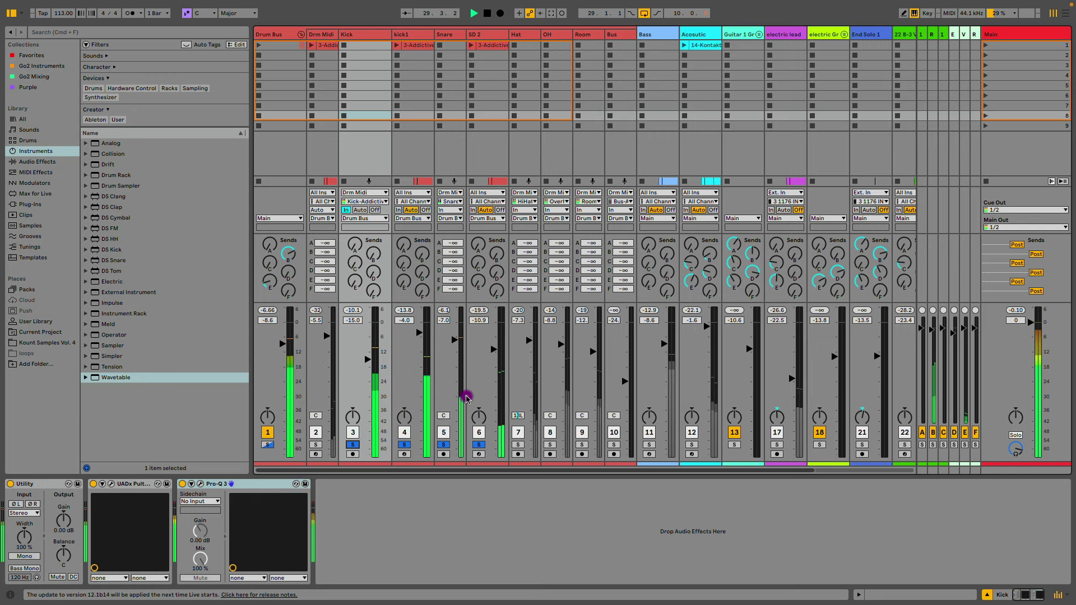
# Drop SD 2's volume to about -18.3 dB and disable the Drum Bus sends.
pyautogui.click(497, 353)
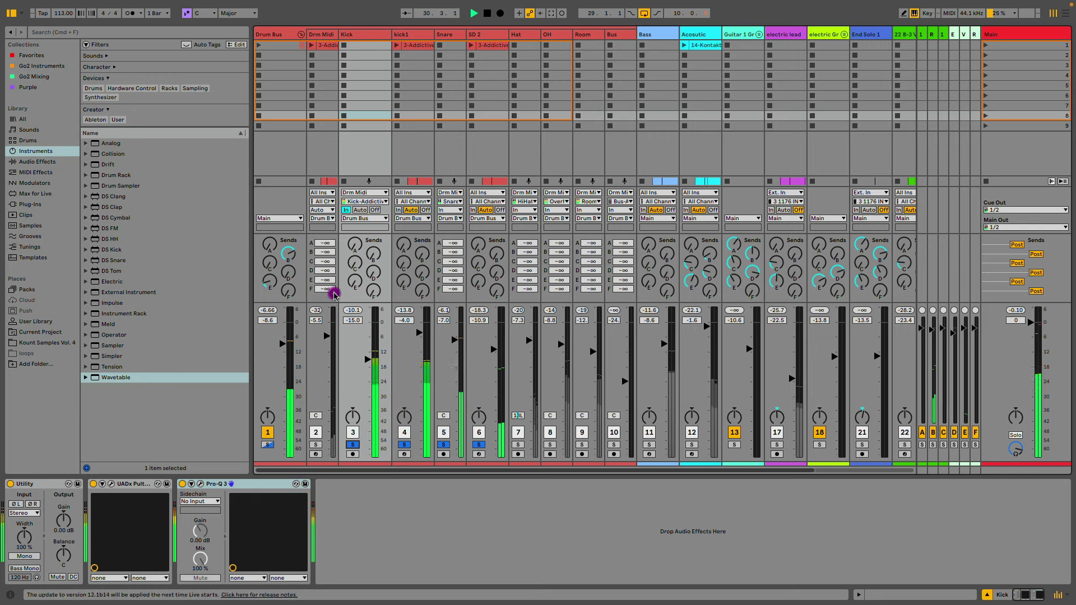
pyautogui.rightClick(287, 251)
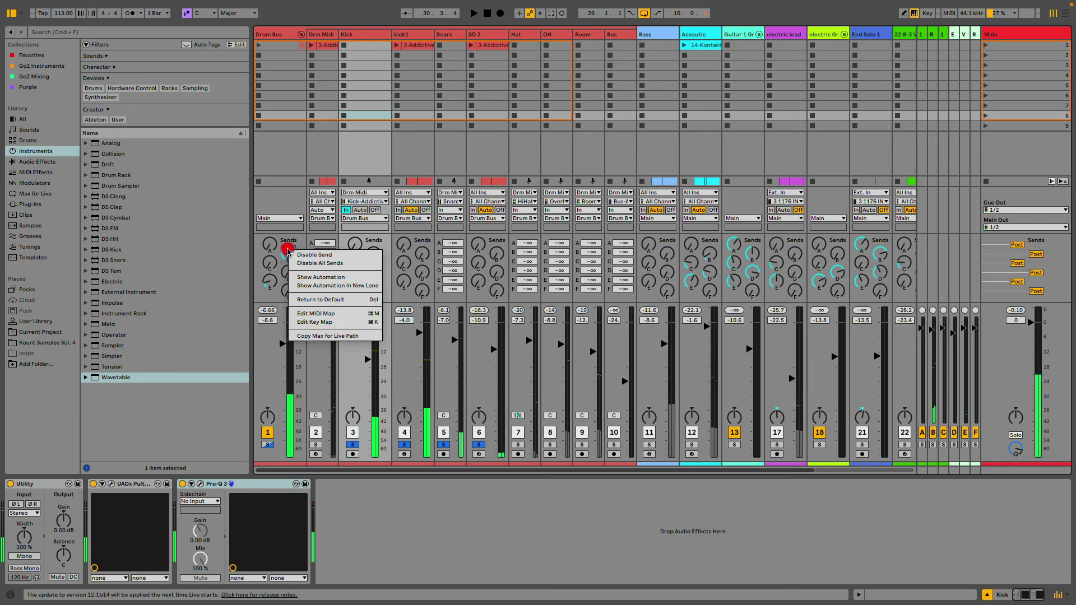
pyautogui.click(328, 264)
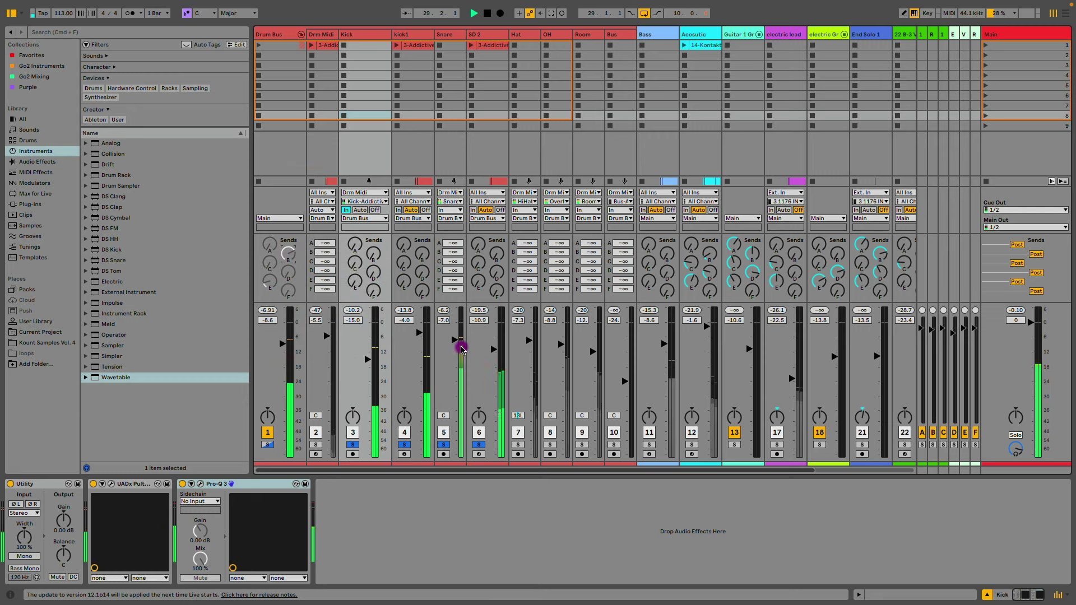
# Turn off kick1's solo and play SD 2 soloed on its own.
pyautogui.click(480, 445)
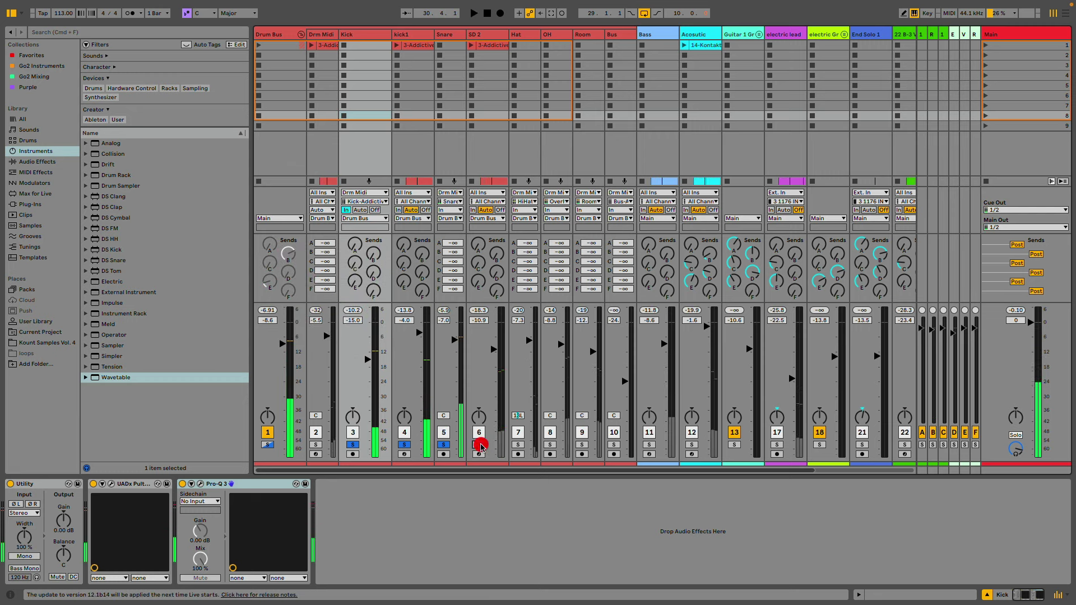
pyautogui.click(404, 445)
pyautogui.click(483, 450)
pyautogui.press('space')
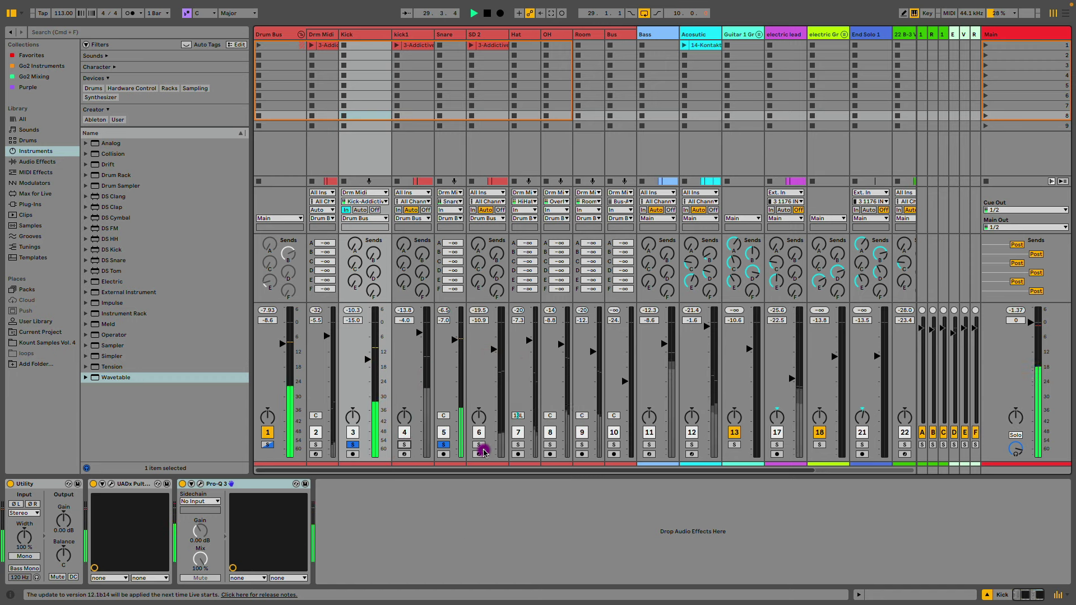
# Audition the OH, Room and Hat tracks in solo from the loop start.
pyautogui.click(550, 446)
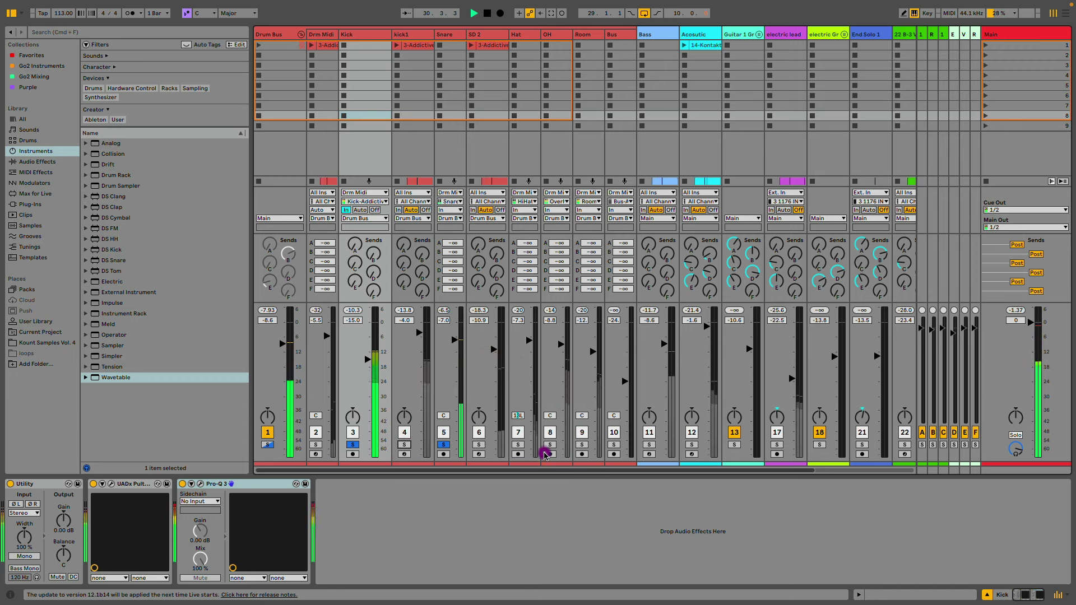
pyautogui.click(582, 445)
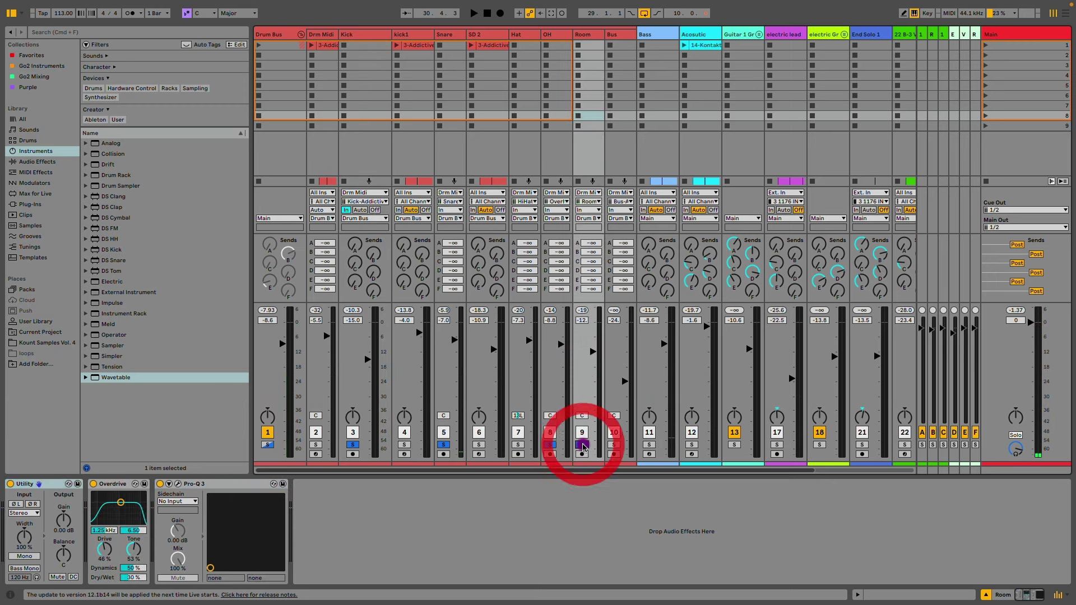
pyautogui.click(518, 445)
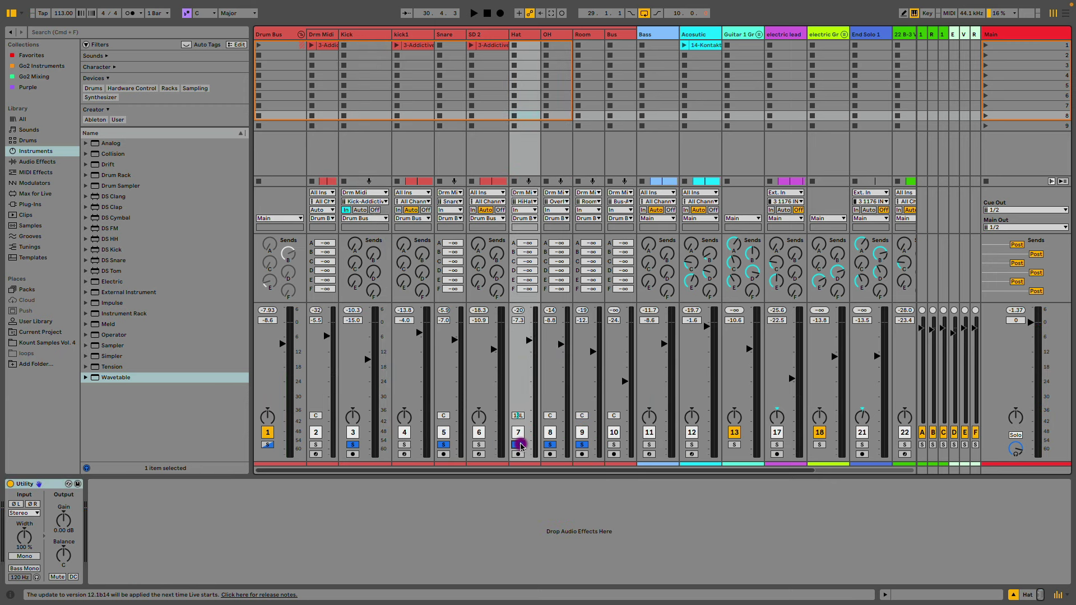
pyautogui.press('space')
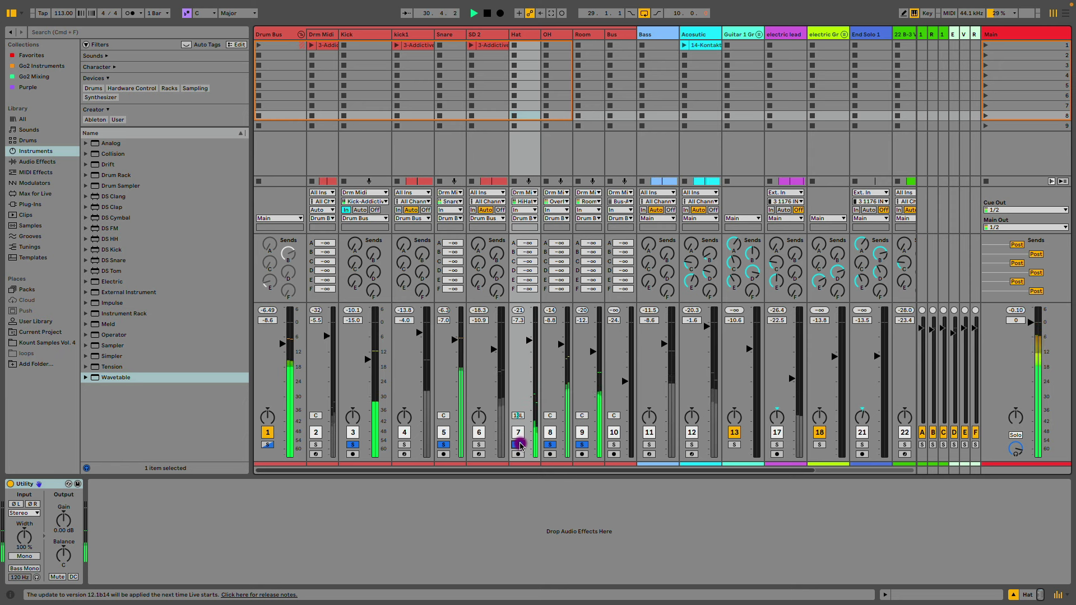
# Solo SD 2 with kick1 and raise the SD 2 snare to -5.0 dB.
pyautogui.click(479, 445)
pyautogui.click(404, 446)
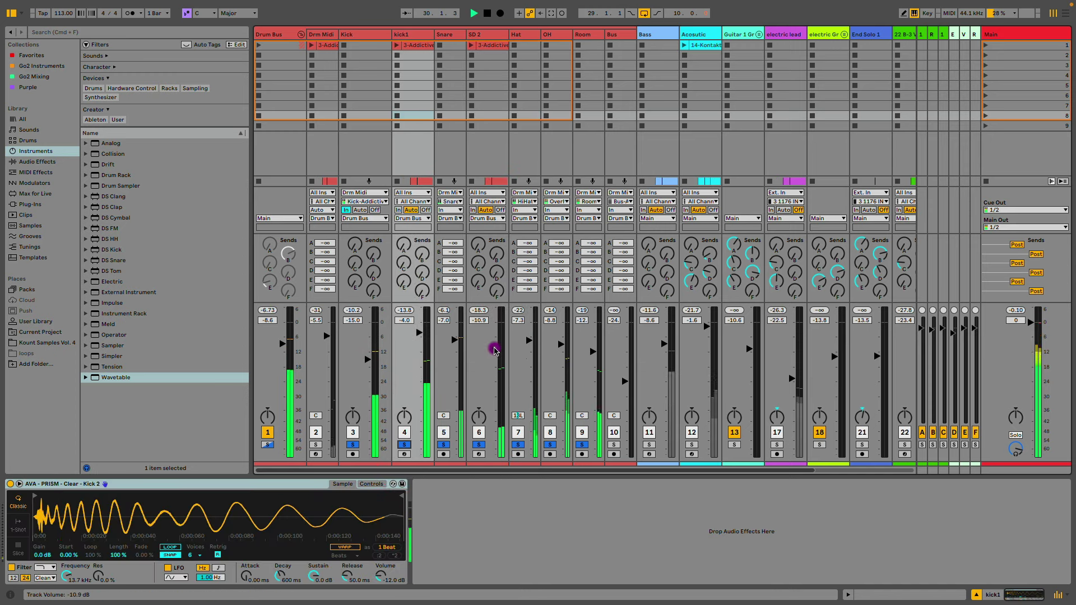
pyautogui.moveTo(494, 351); pyautogui.dragTo(494, 421)
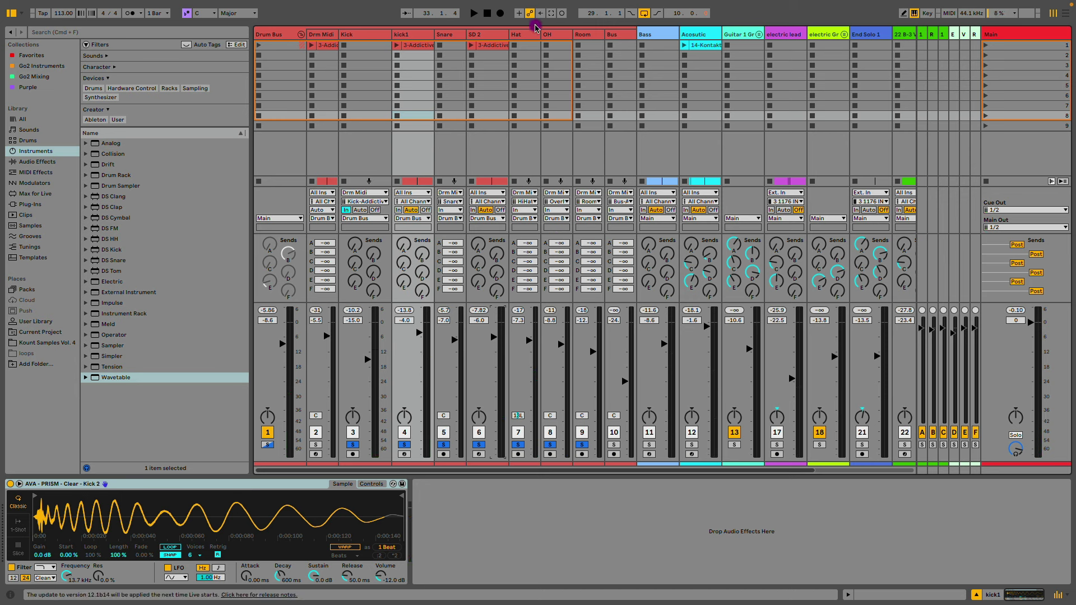
# Add a low cut at about 169 Hz in the OH track's Pro-Q 3.
pyautogui.click(568, 31)
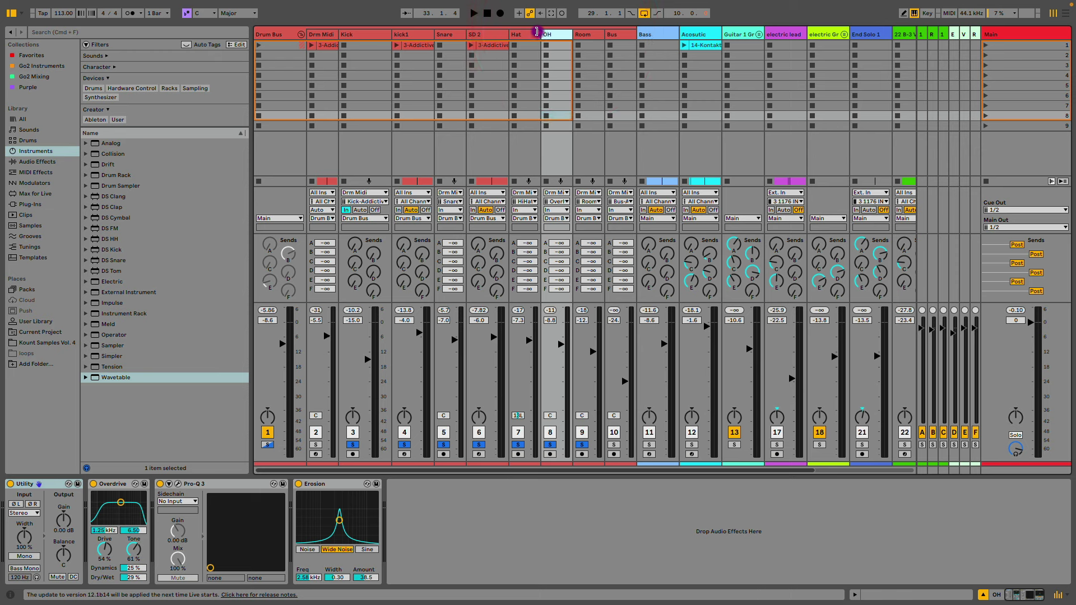
pyautogui.click(537, 31)
pyautogui.click(557, 34)
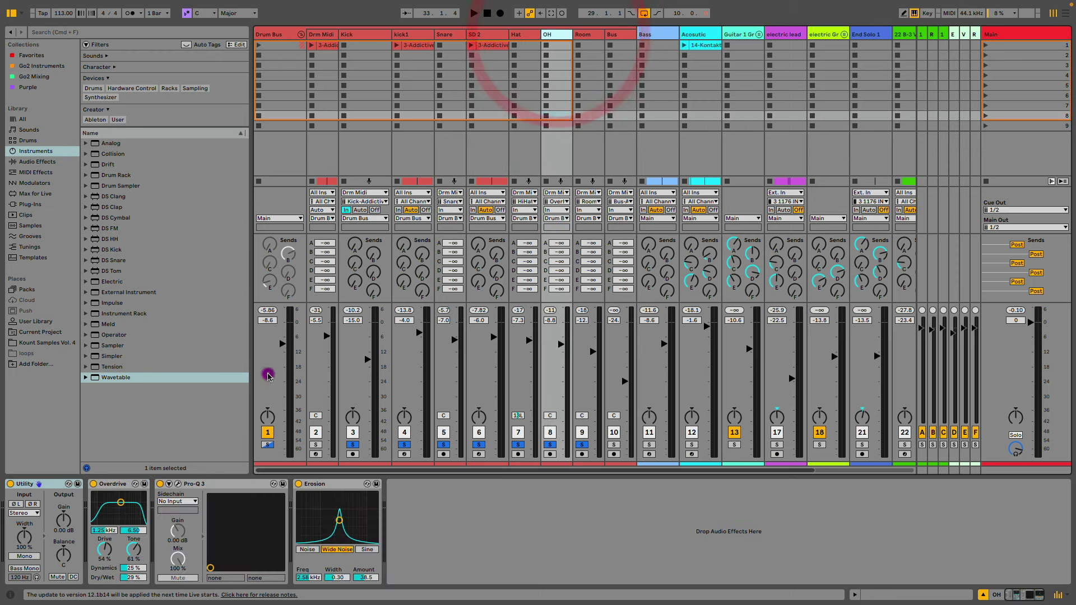
pyautogui.click(104, 488)
pyautogui.click(177, 483)
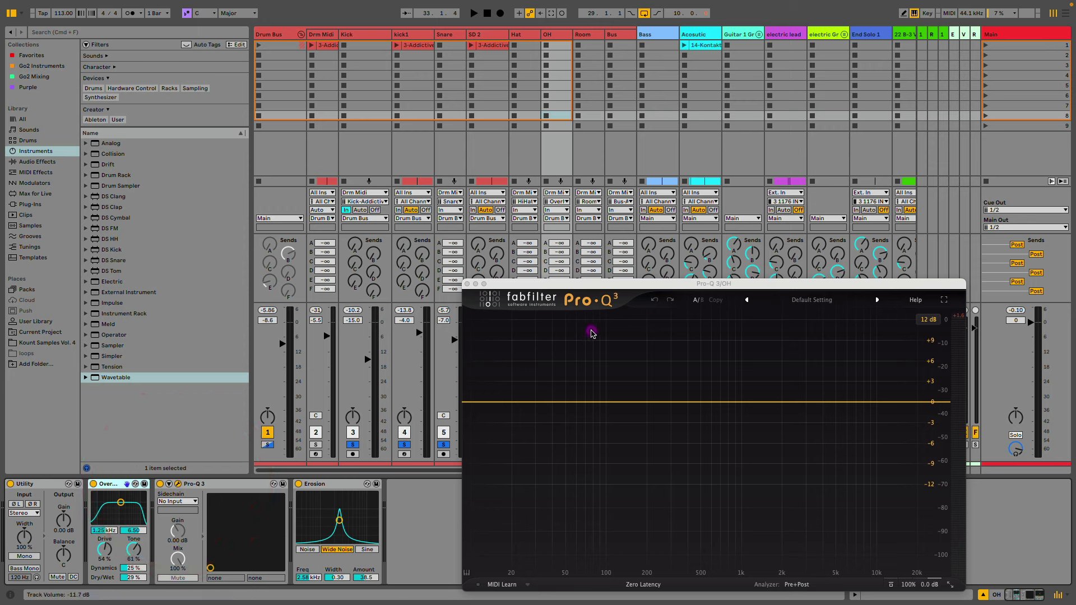
pyautogui.moveTo(596, 287); pyautogui.dragTo(411, 196)
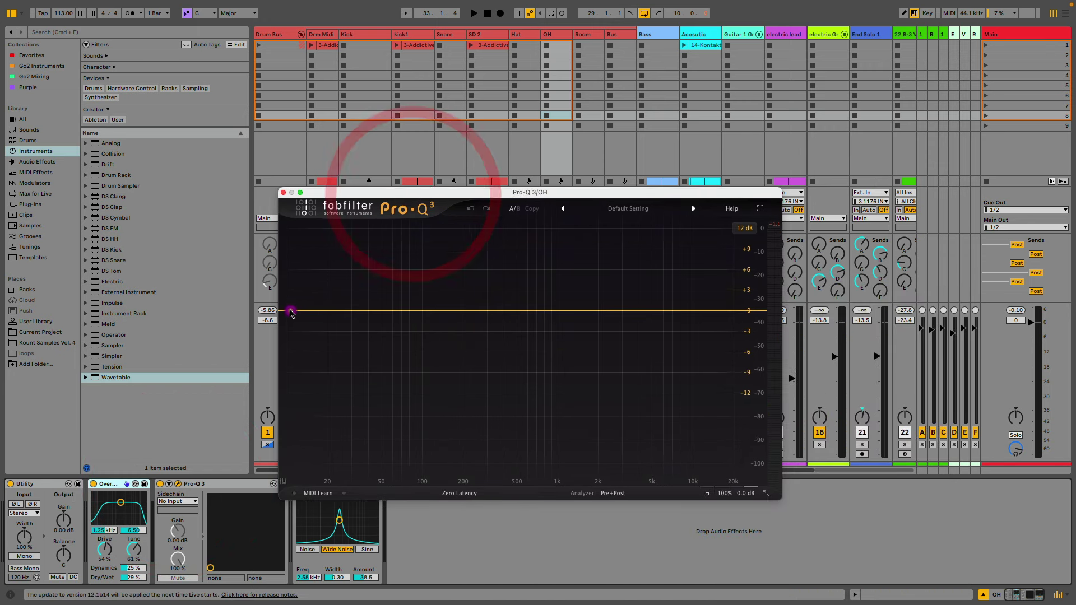
pyautogui.click(289, 312)
pyautogui.press('space')
pyautogui.moveTo(289, 312); pyautogui.dragTo(448, 309)
pyautogui.click(452, 312)
pyautogui.click(282, 192)
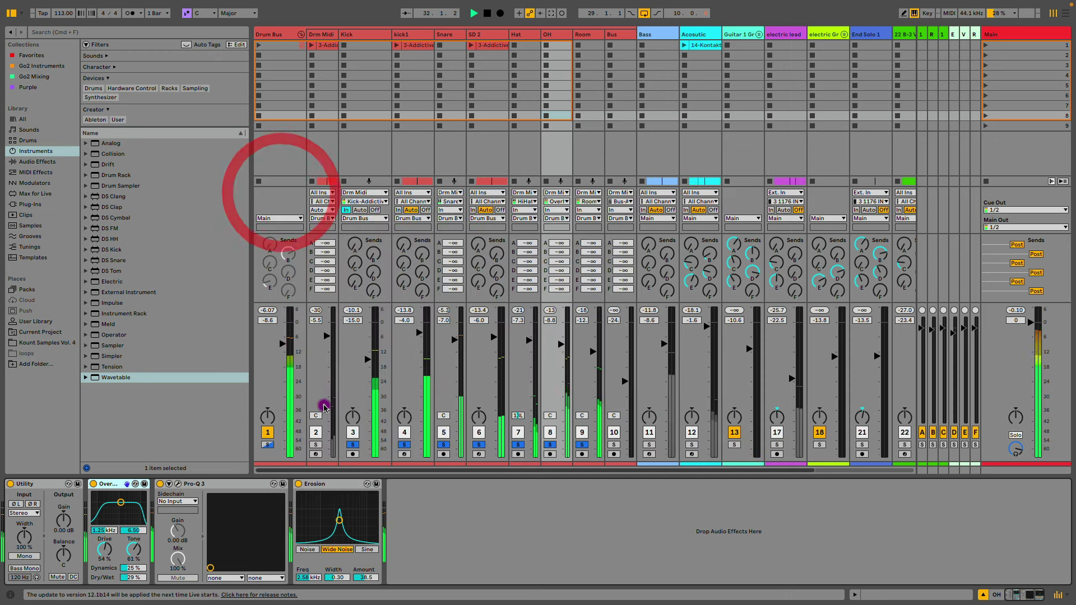
# Compare Erosion against bypass and raise its Amount from 40.7 to 58.0.
pyautogui.click(338, 486)
pyautogui.click(339, 520)
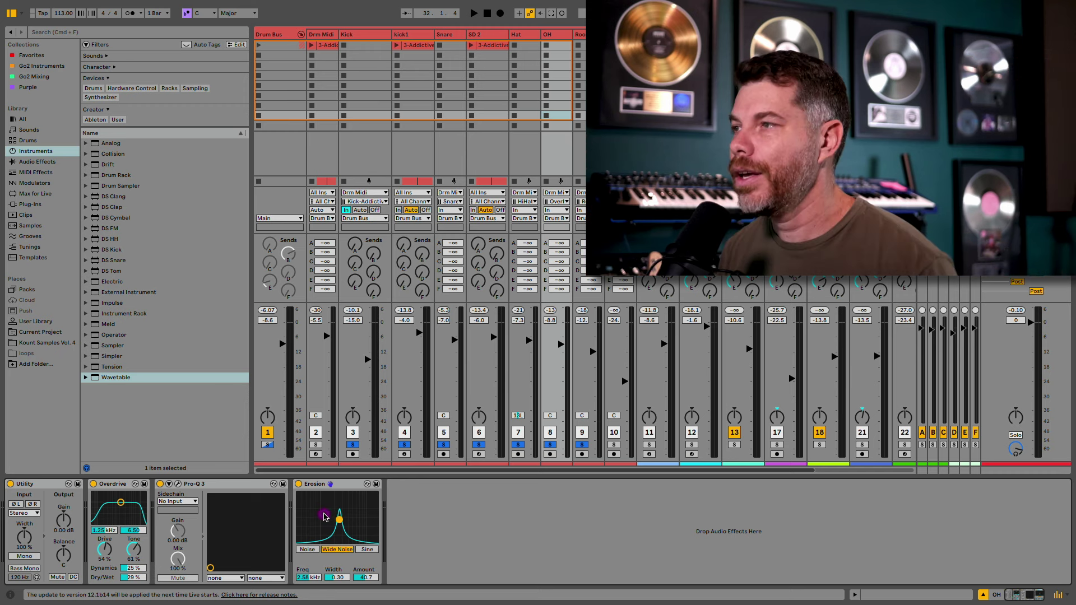
pyautogui.press('space')
pyautogui.click(300, 486)
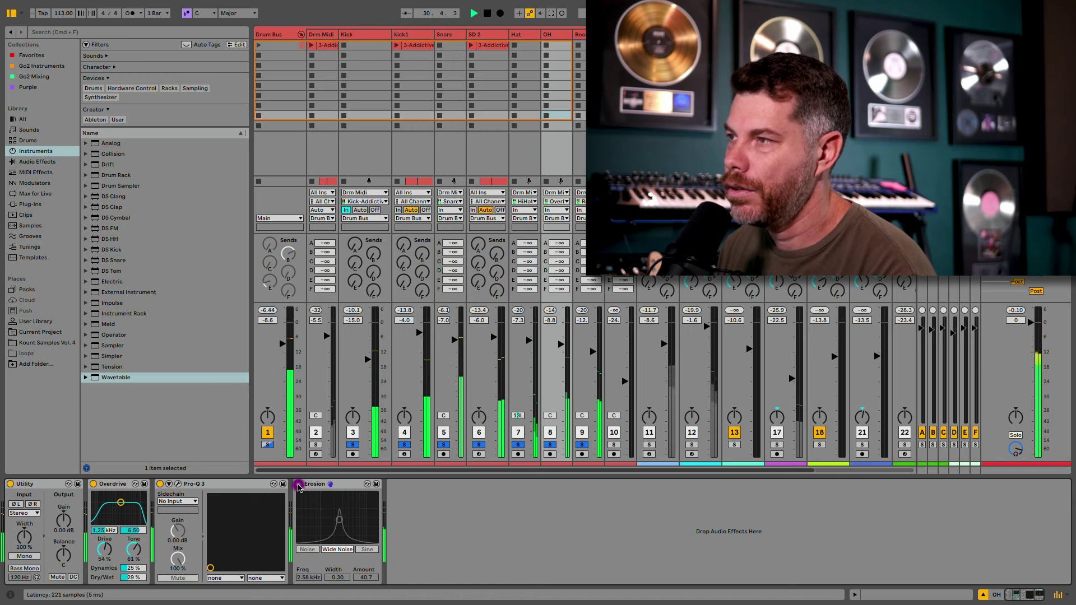
pyautogui.click(299, 485)
pyautogui.click(337, 520)
pyautogui.moveTo(337, 520); pyautogui.dragTo(338, 516)
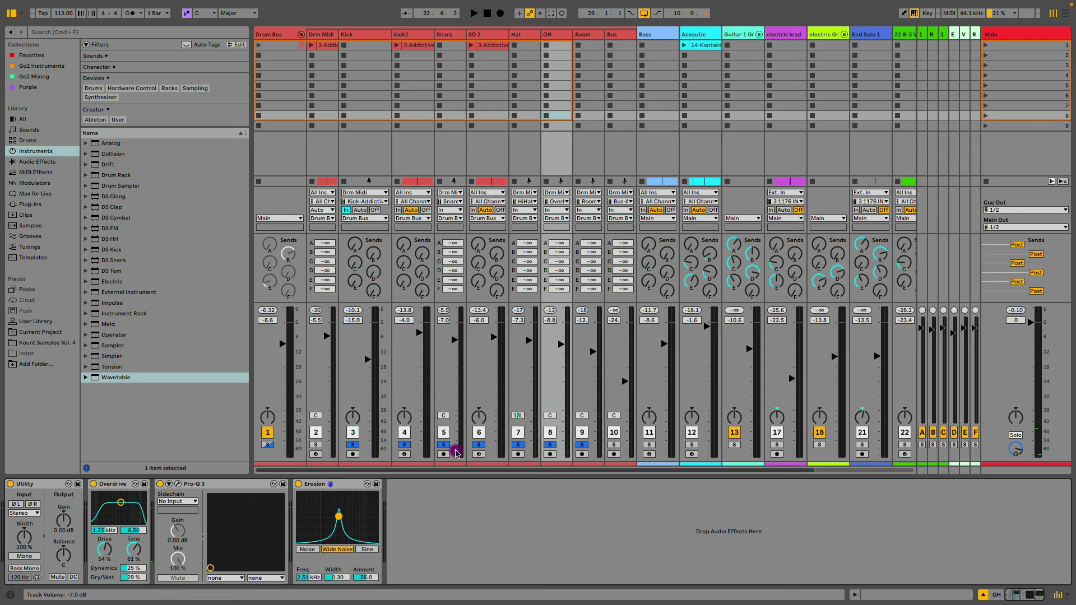
# Add a 12 dB/oct low cut at about 98 Hz to the Room track's Pro-Q 3 during playback.
pyautogui.click(584, 36)
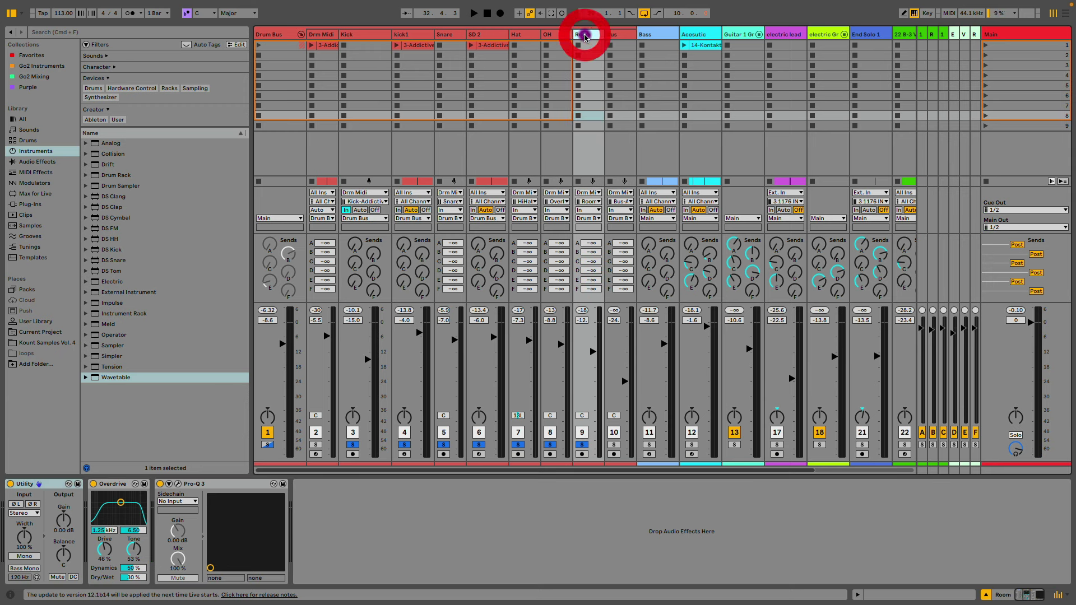
pyautogui.click(109, 485)
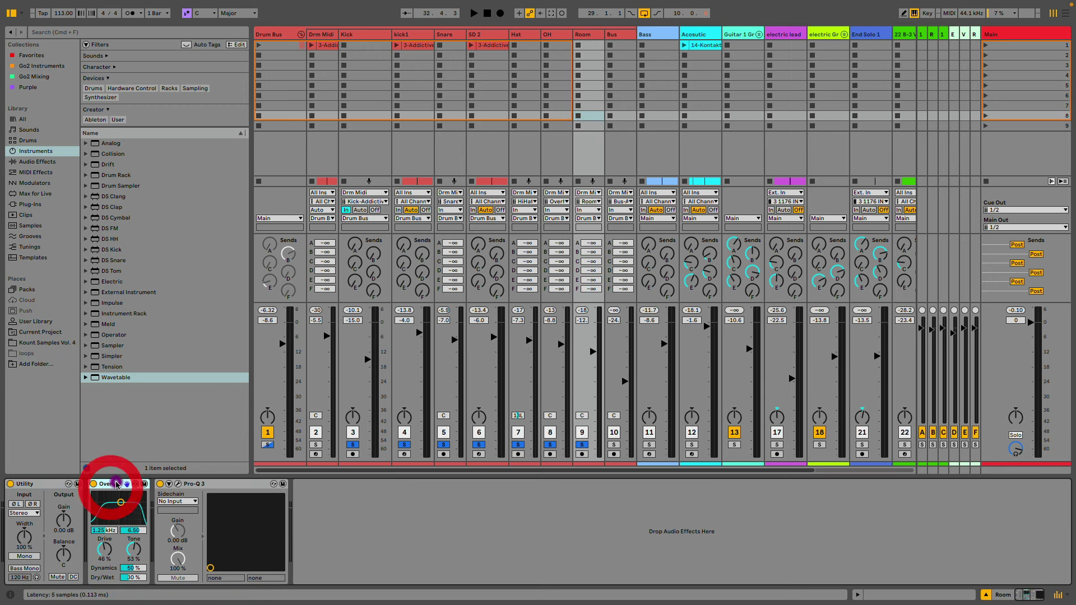
pyautogui.click(178, 485)
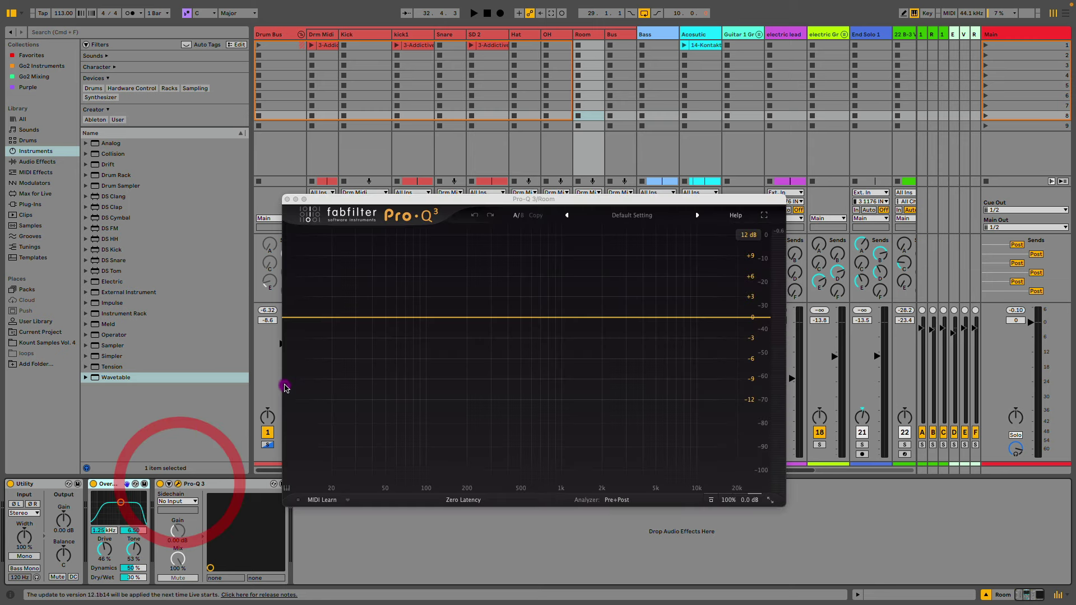
pyautogui.press('space')
pyautogui.click(289, 319)
pyautogui.moveTo(289, 320); pyautogui.dragTo(423, 317)
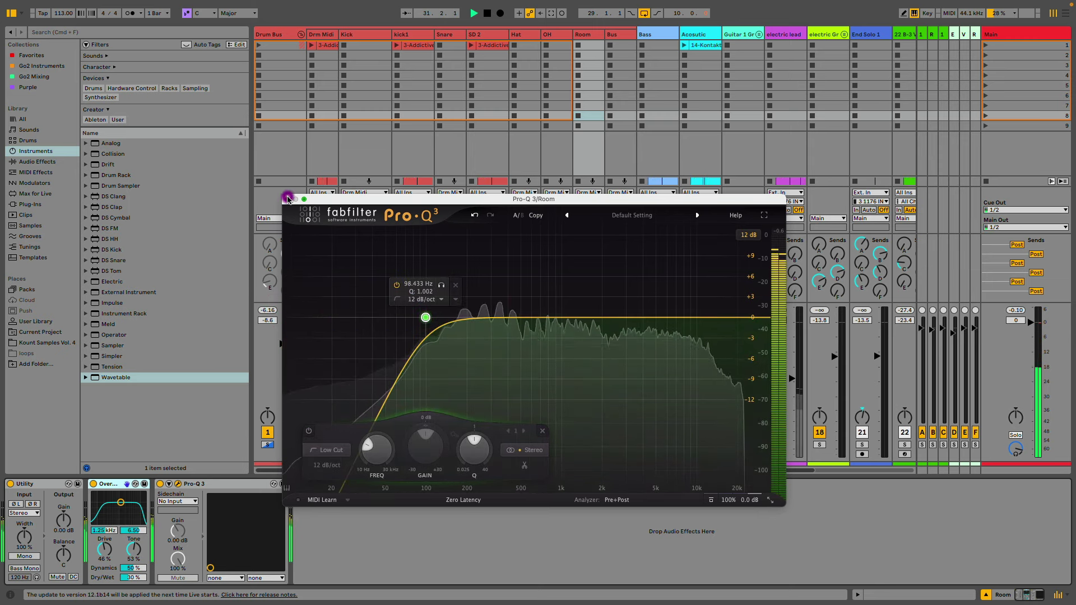
pyautogui.press('space')
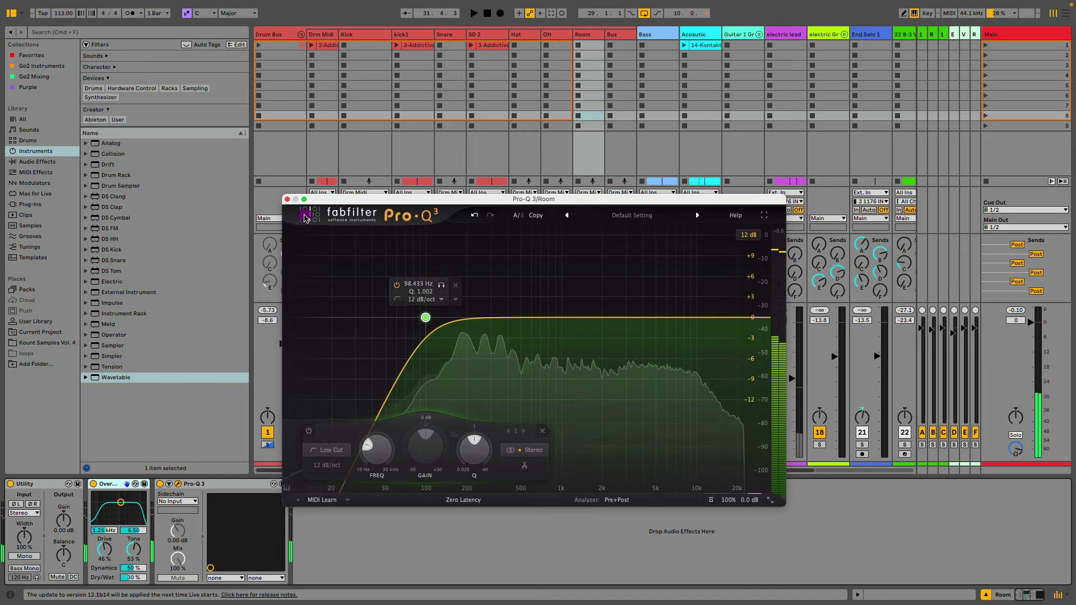
pyautogui.click(287, 199)
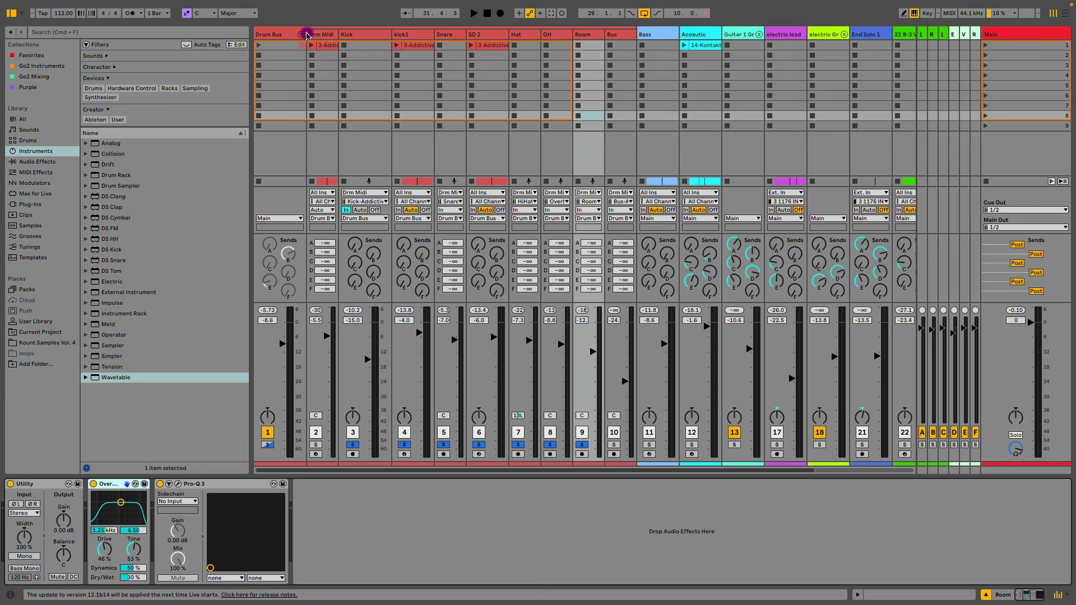
# Open the Drum Bus dbx 160 and A/B its POWER switch during playback, leaving it on.
pyautogui.click(273, 35)
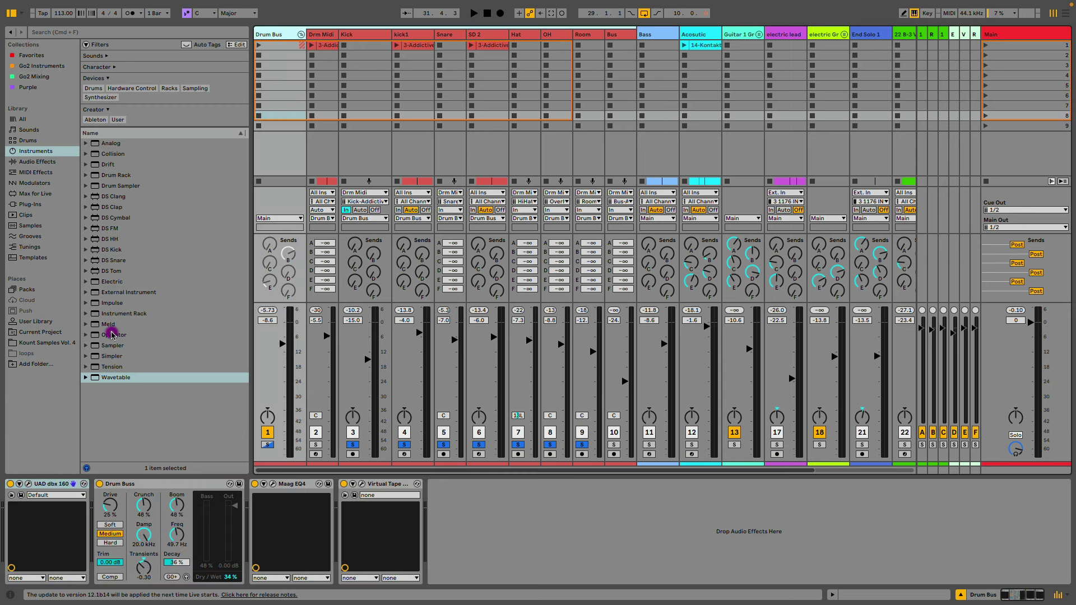
pyautogui.click(28, 484)
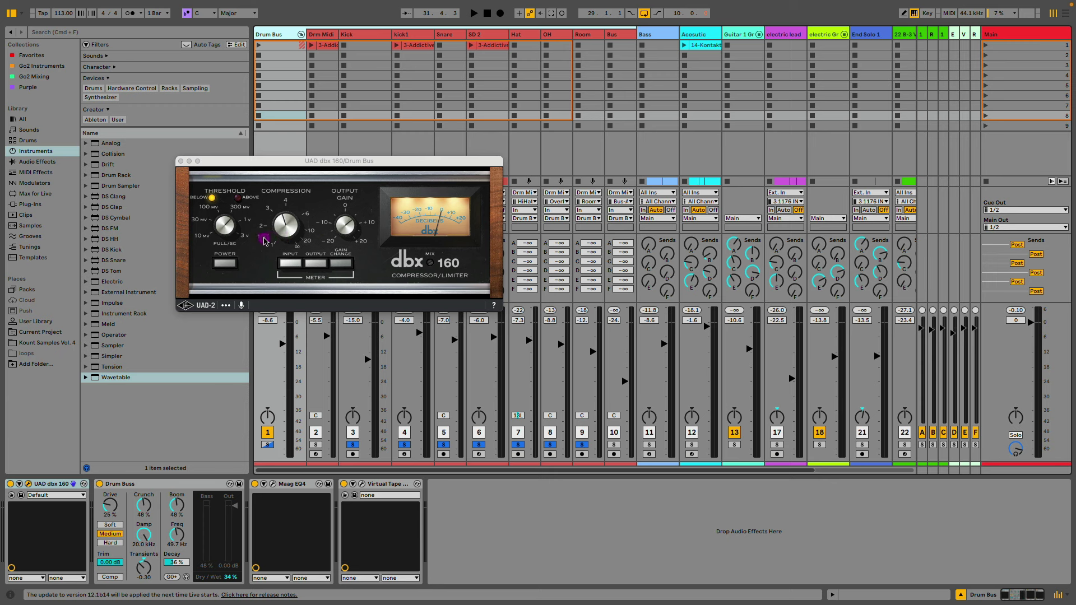
pyautogui.press('space')
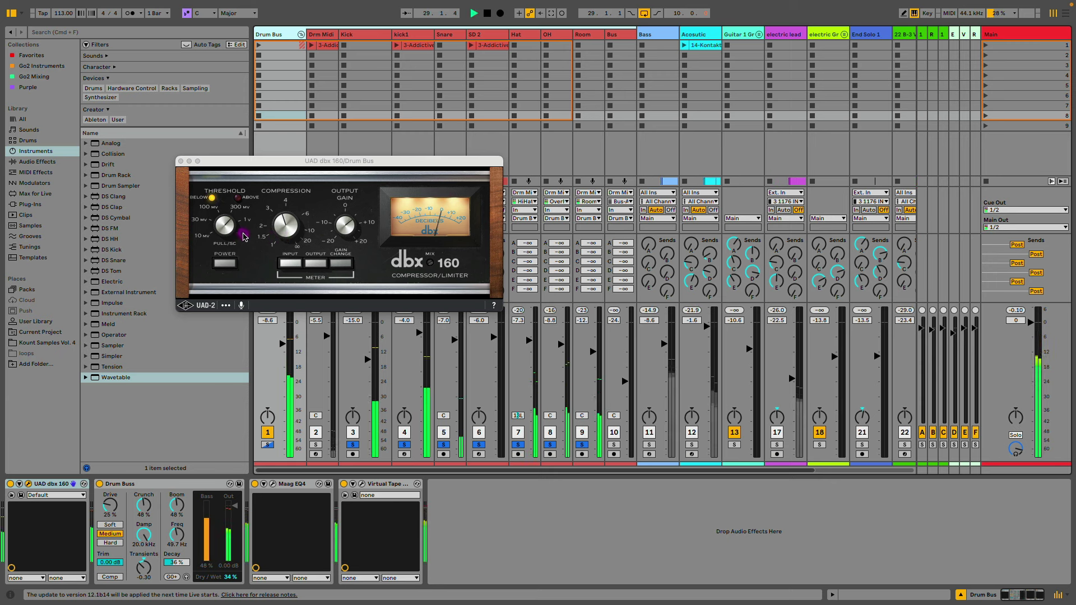
pyautogui.click(231, 264)
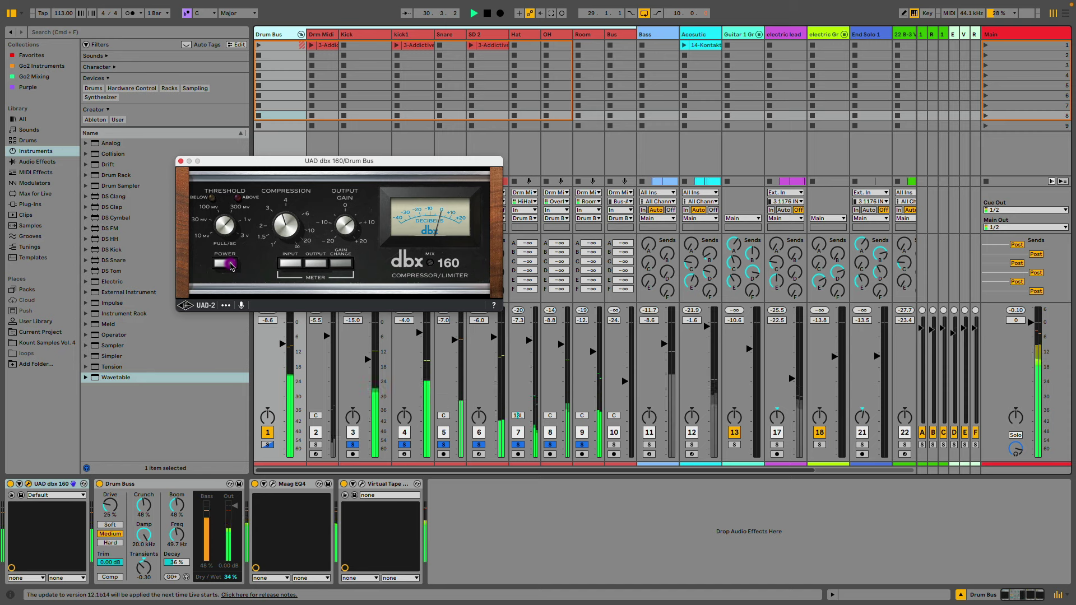
pyautogui.click(230, 264)
pyautogui.click(231, 264)
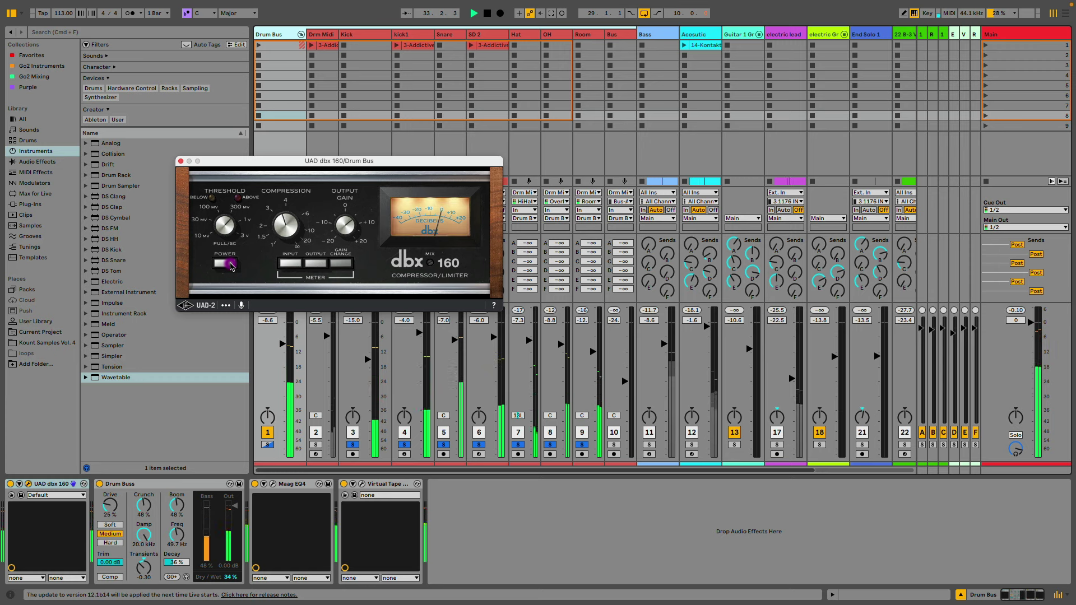
pyautogui.click(231, 264)
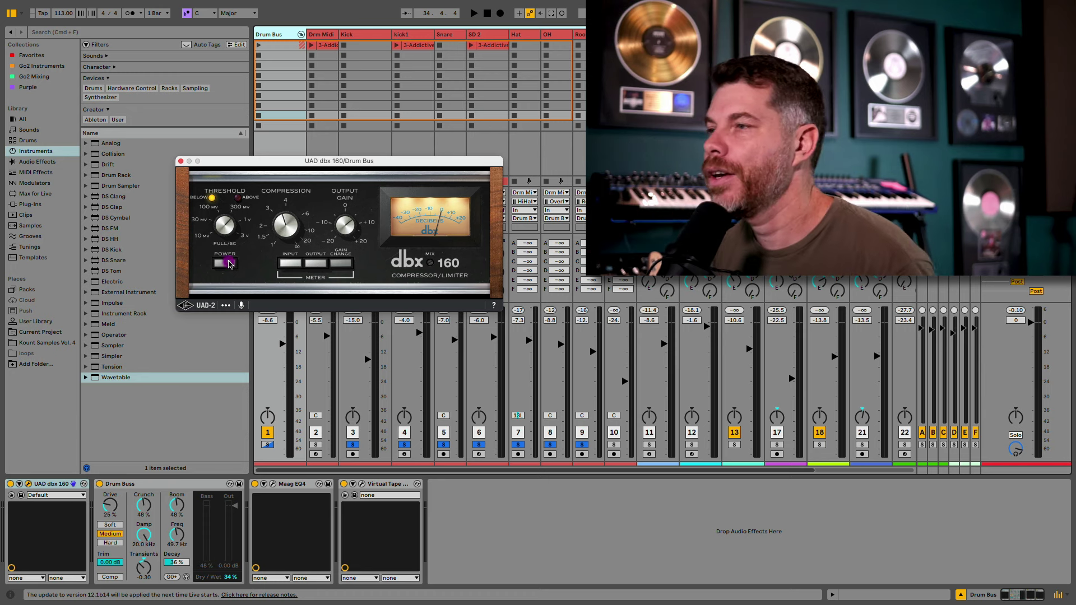
# Compare the Drum Buss effect on and off, leaving it active.
pyautogui.click(139, 486)
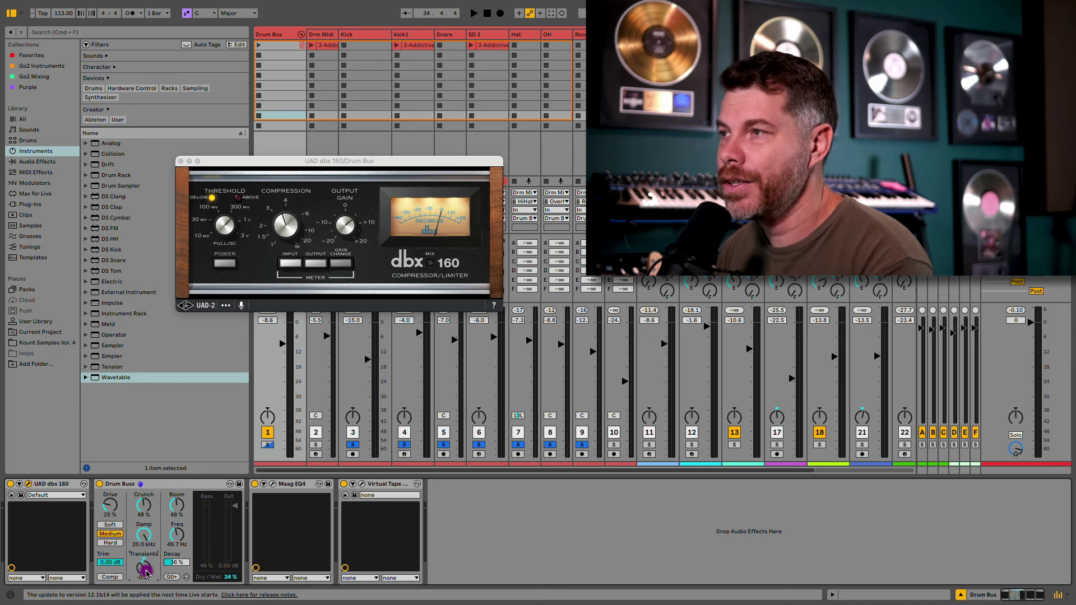
pyautogui.press('space')
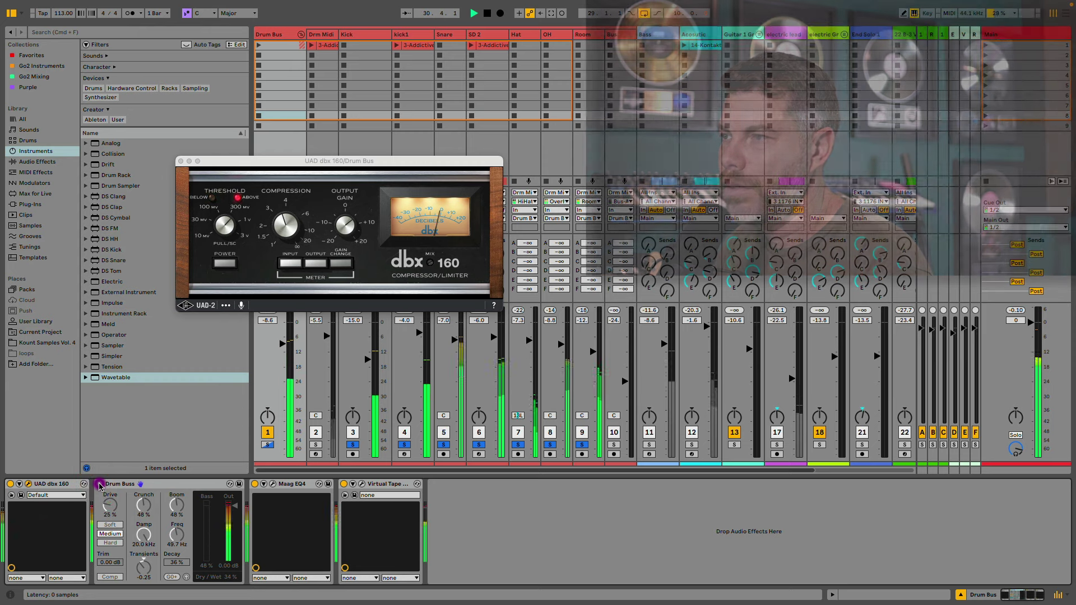
pyautogui.click(99, 484)
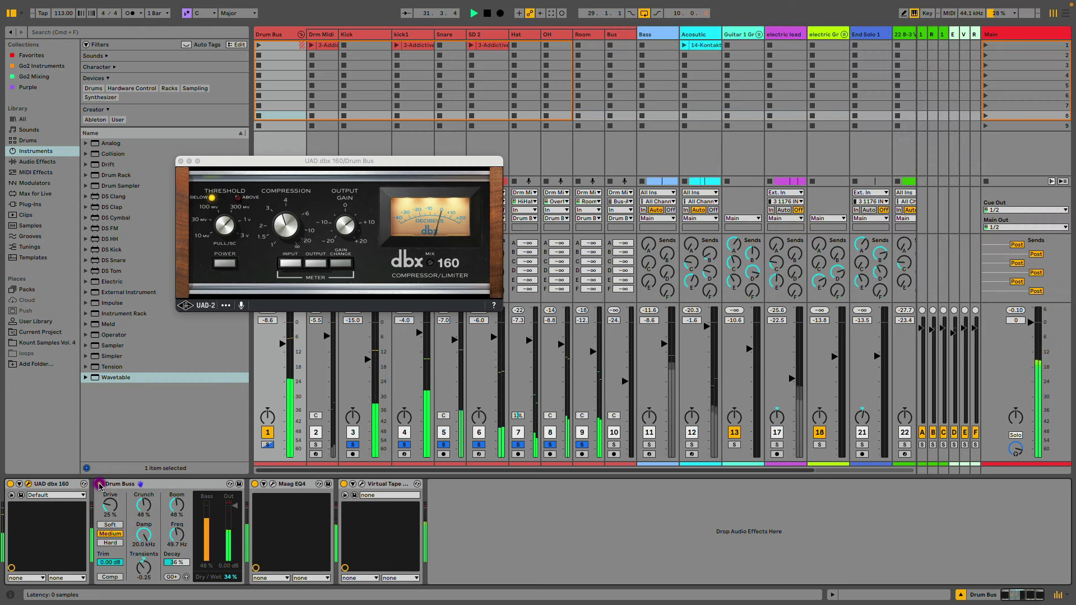
pyautogui.click(100, 484)
pyautogui.click(99, 484)
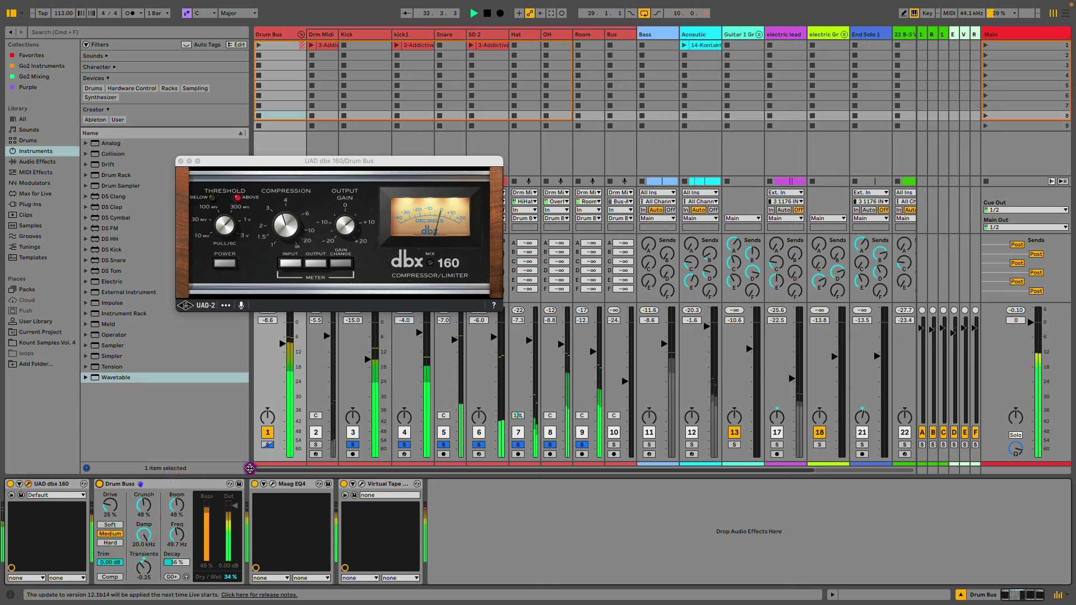
# Inspect the Maag EQ4's Air Gain 6.0, 650 Hz and 160 Hz bands.
pyautogui.click(271, 484)
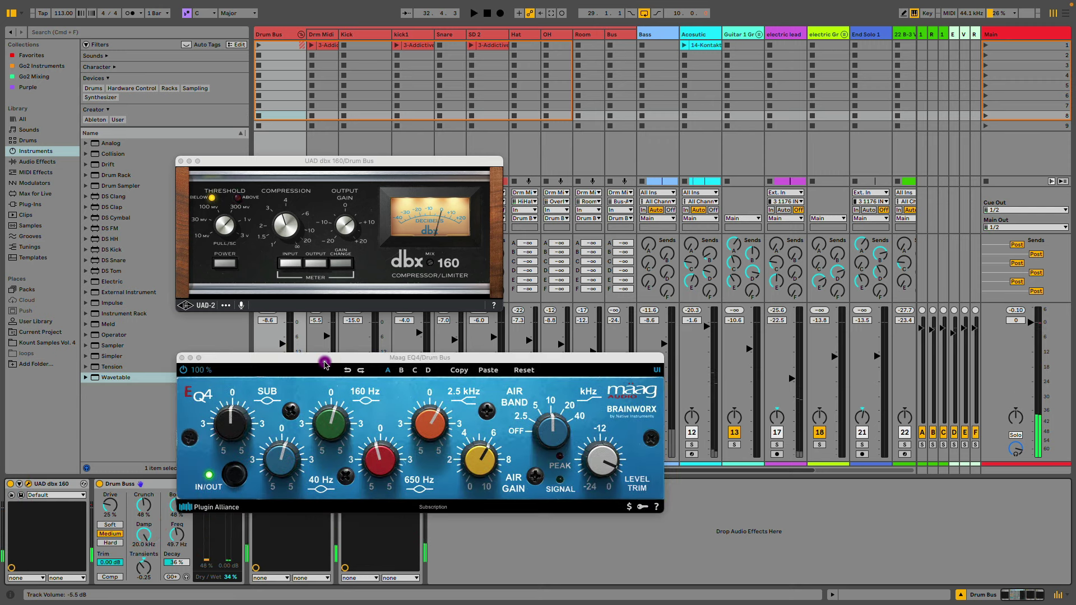
pyautogui.moveTo(324, 364); pyautogui.dragTo(460, 351)
pyautogui.click(625, 455)
pyautogui.click(522, 448)
pyautogui.click(483, 416)
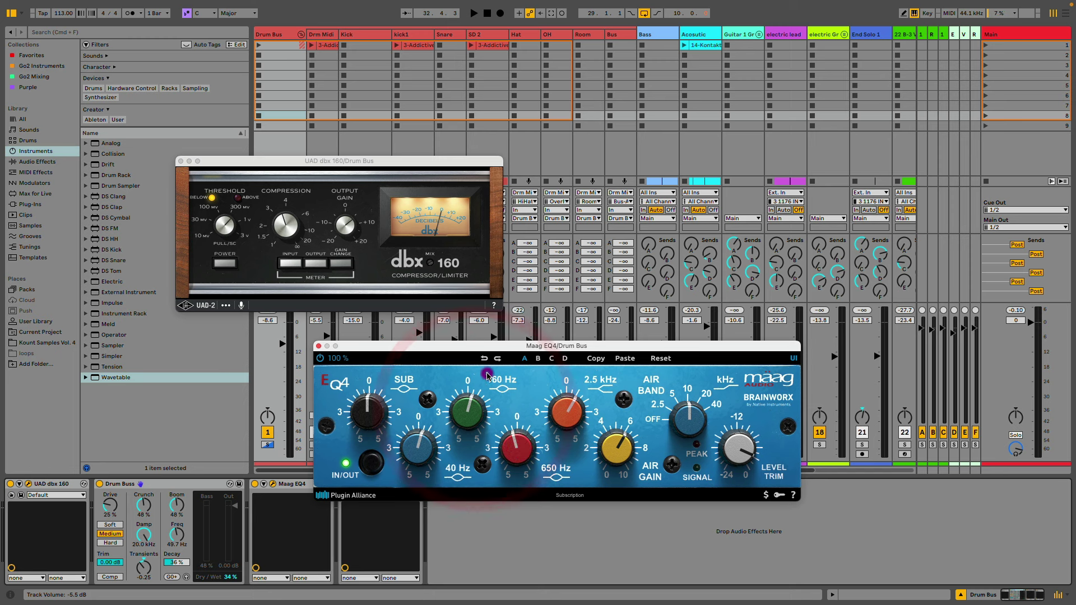
pyautogui.moveTo(477, 350); pyautogui.dragTo(298, 317)
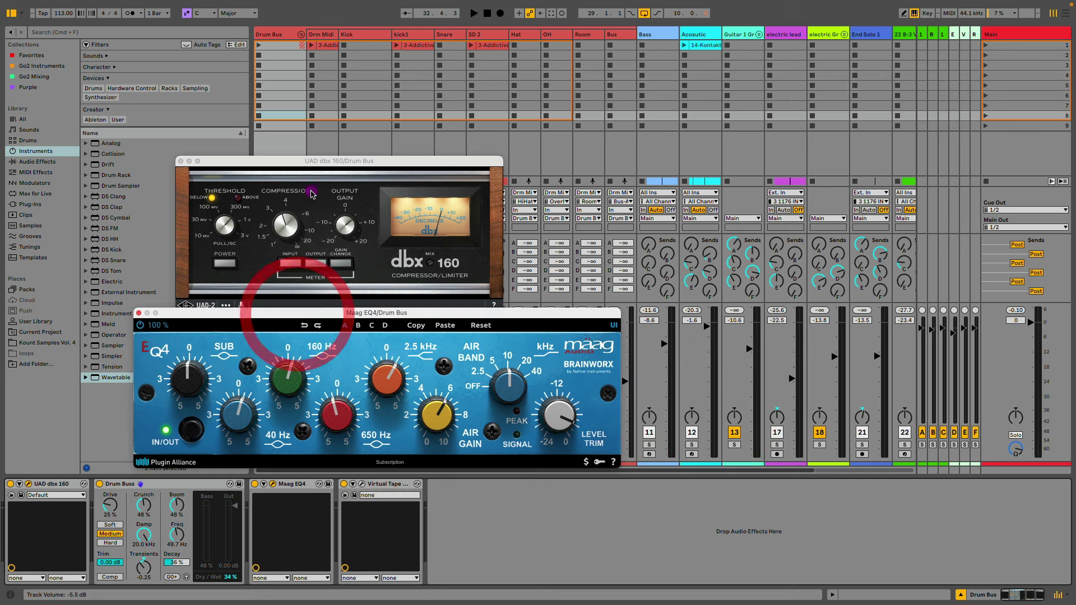
pyautogui.moveTo(316, 167); pyautogui.dragTo(262, 42)
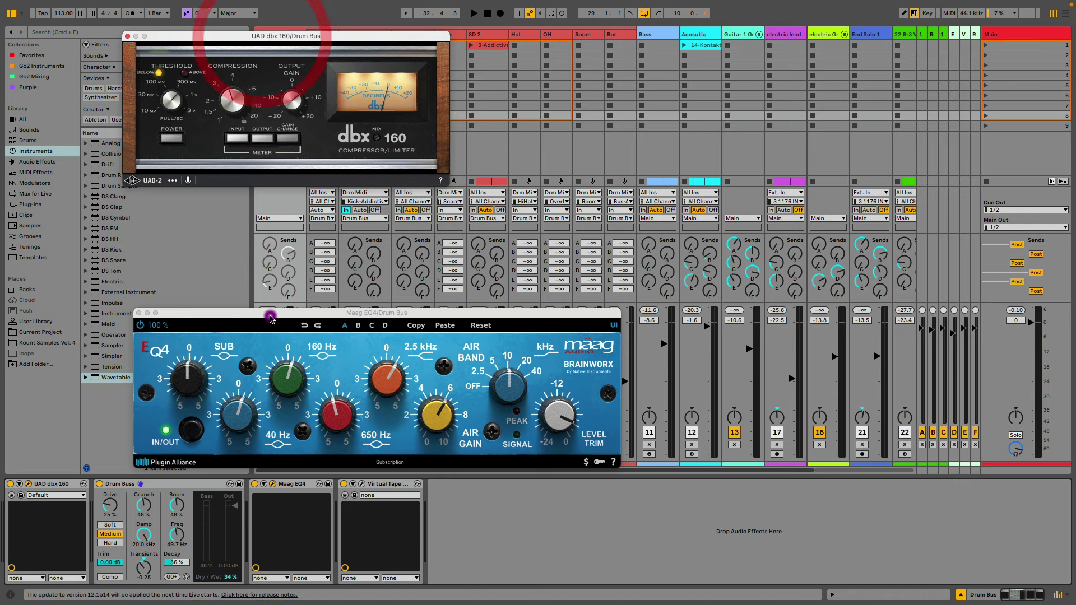
pyautogui.moveTo(266, 307); pyautogui.dragTo(211, 185)
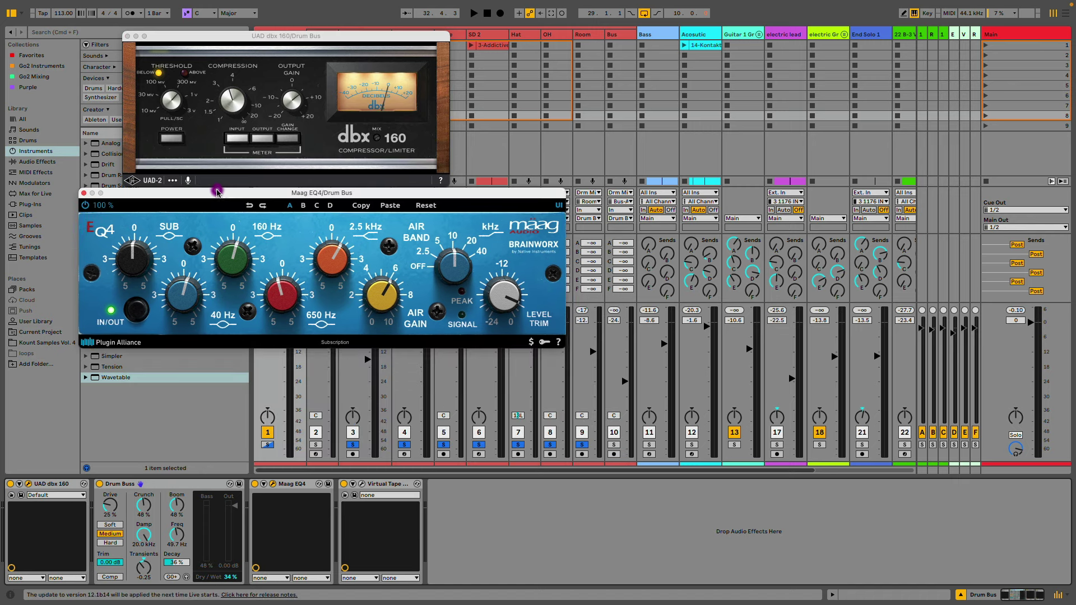
# Compare Virtual Tape Machines against bypass during playback, then close it and the EQ4.
pyautogui.click(360, 485)
pyautogui.moveTo(654, 277); pyautogui.dragTo(541, 370)
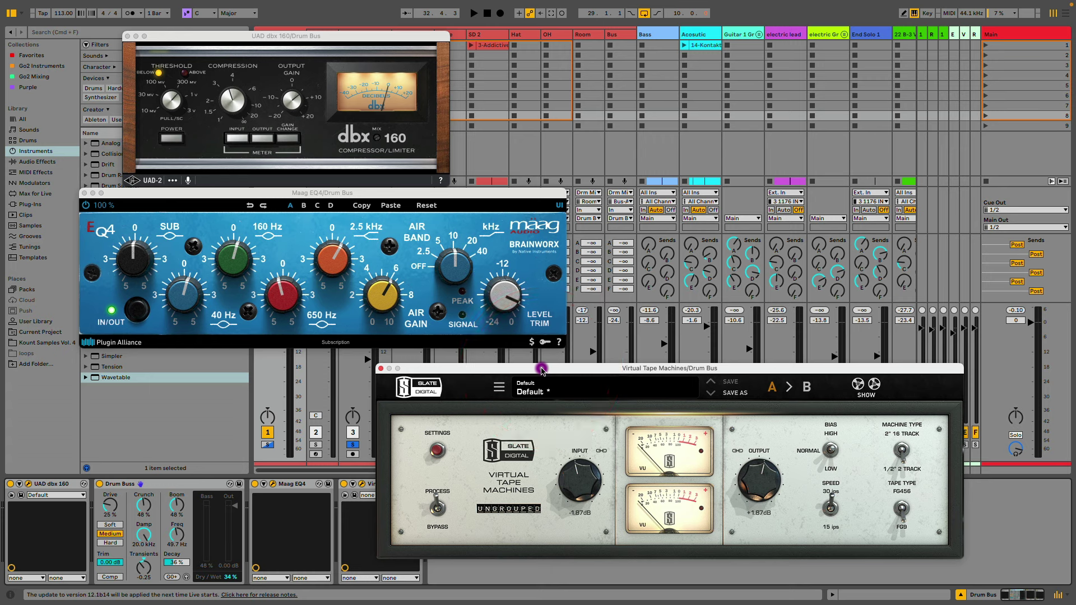
pyautogui.press('space')
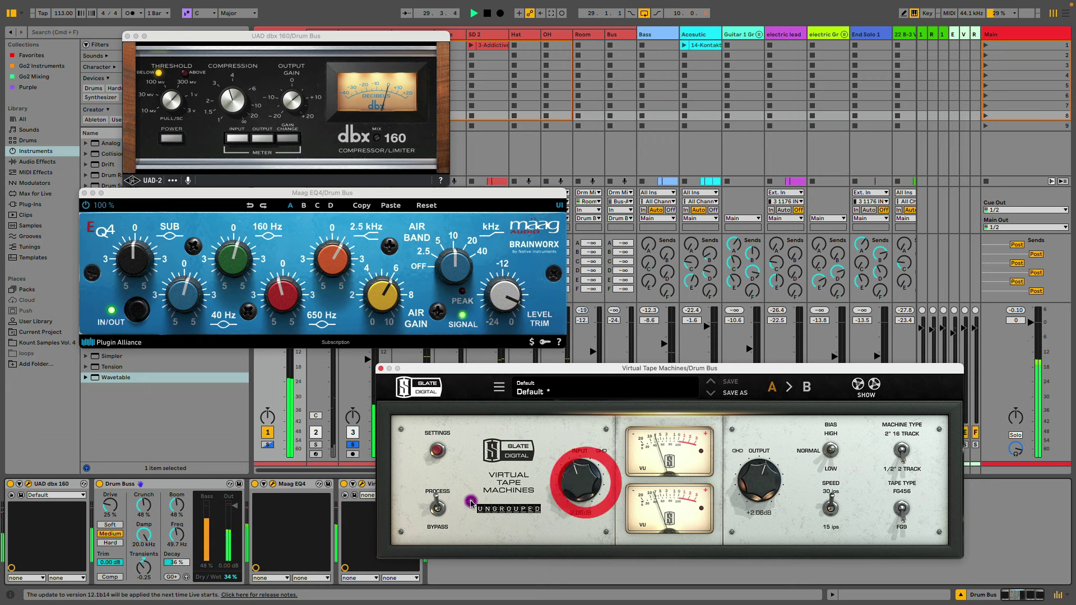
pyautogui.click(439, 506)
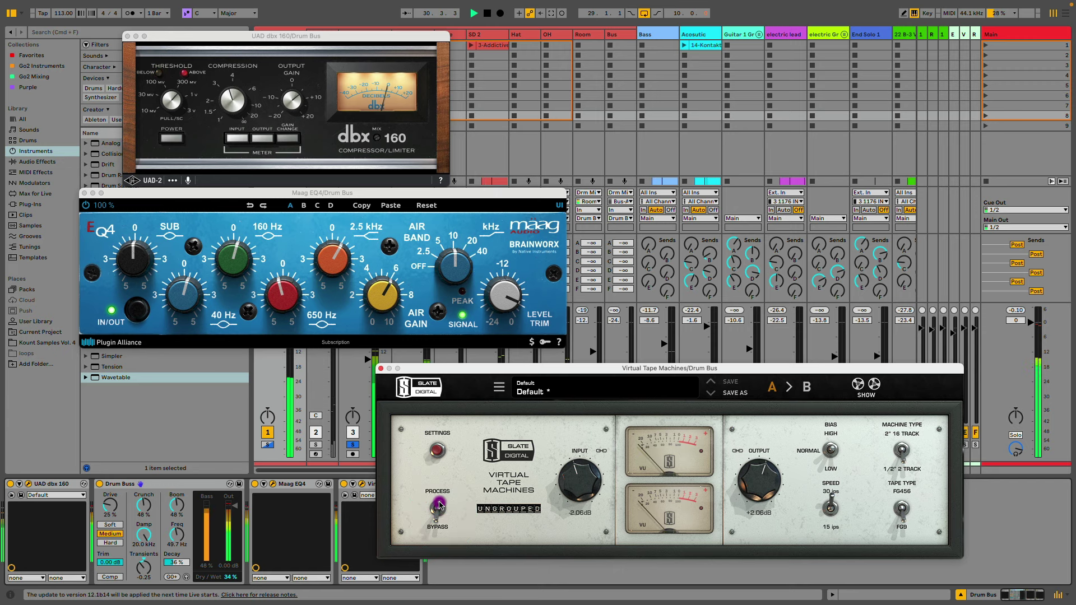
pyautogui.click(438, 504)
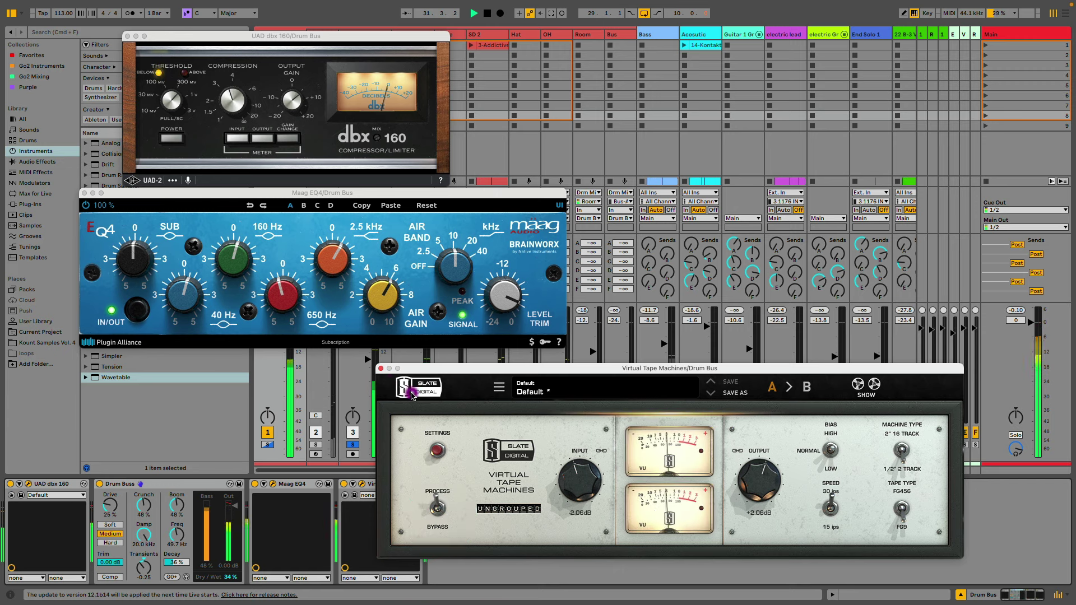
pyautogui.click(381, 369)
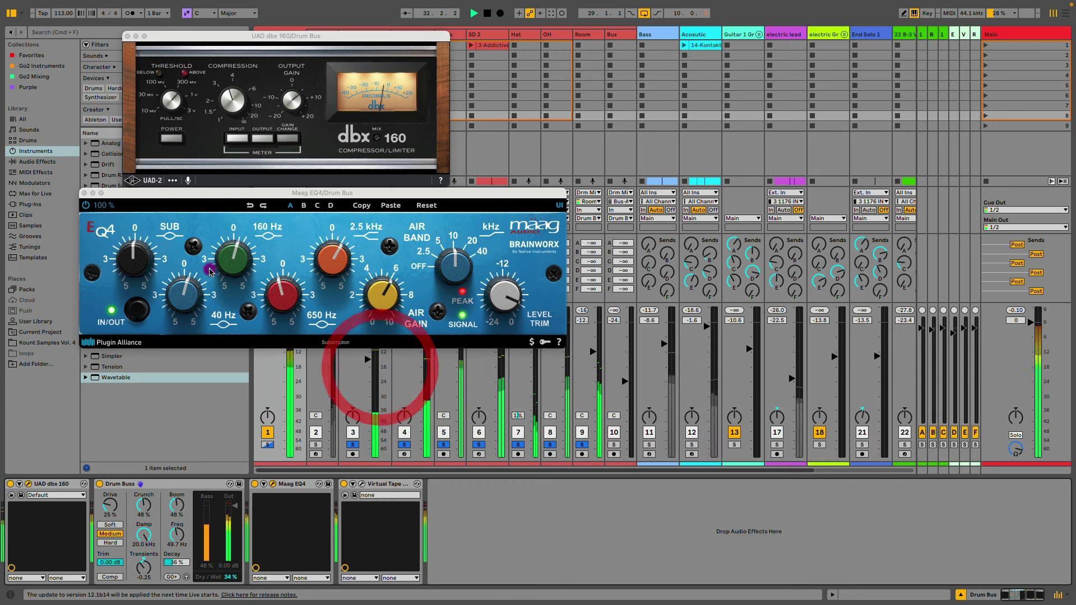
pyautogui.click(84, 193)
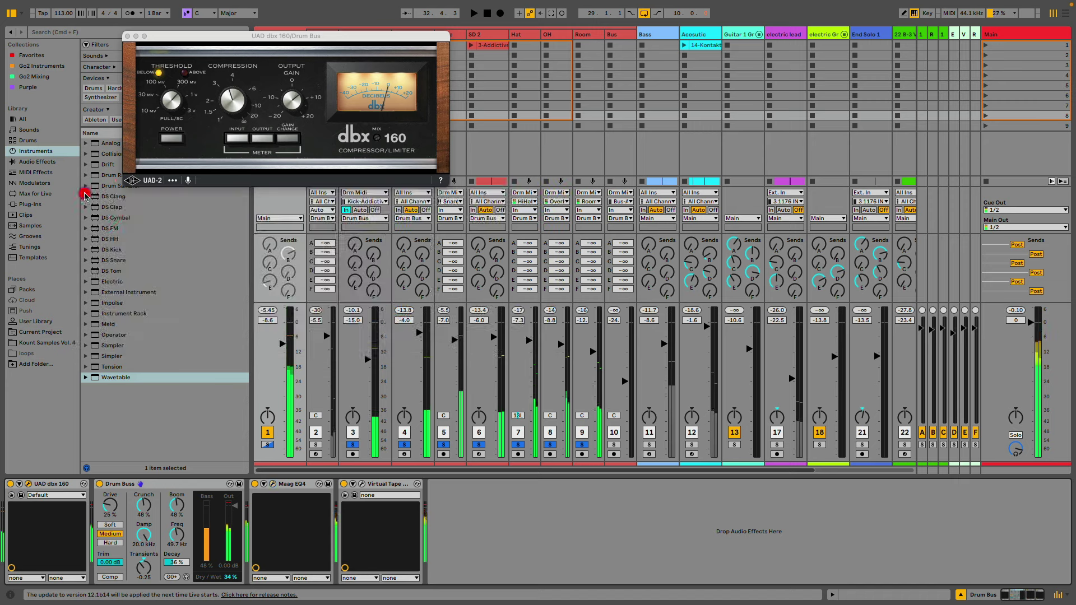
# Close the dbx 160, enable Drum Bus sends with Send B at -11.4 dB, and select B-Room.
pyautogui.click(127, 38)
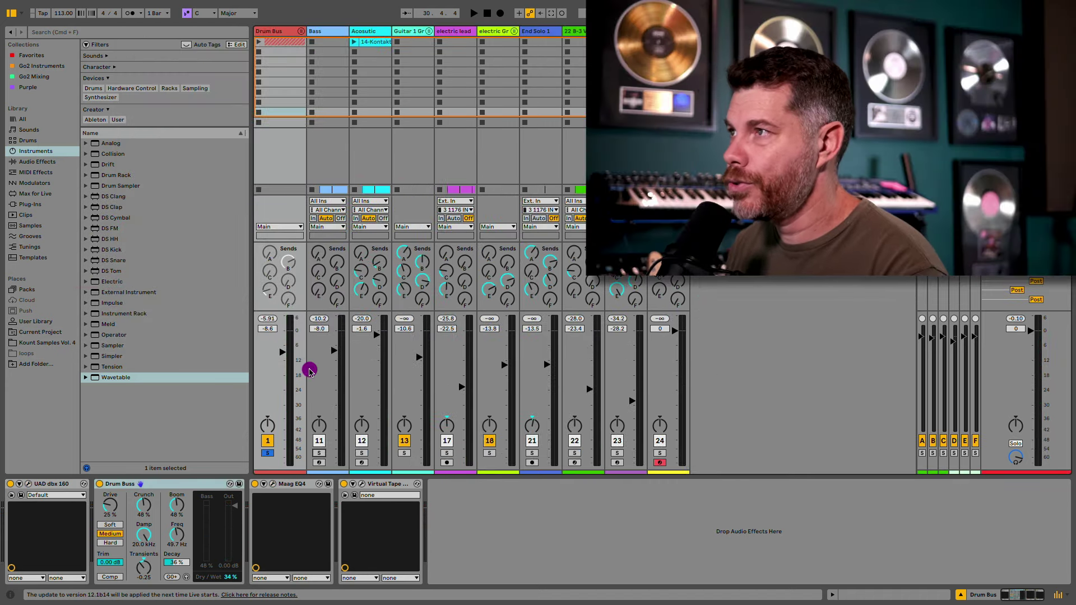
pyautogui.rightClick(289, 261)
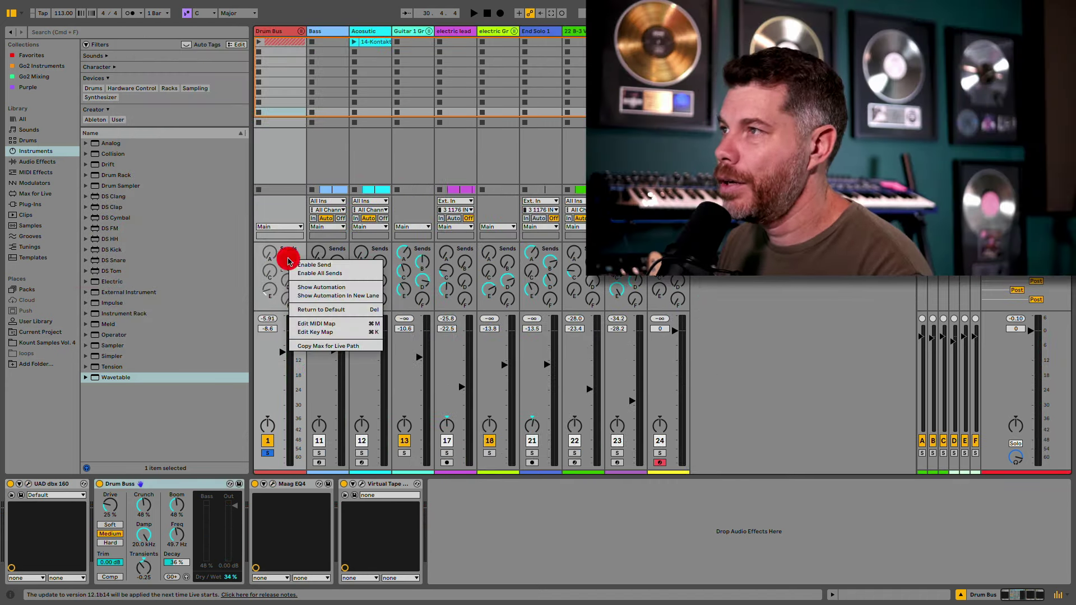
pyautogui.click(322, 275)
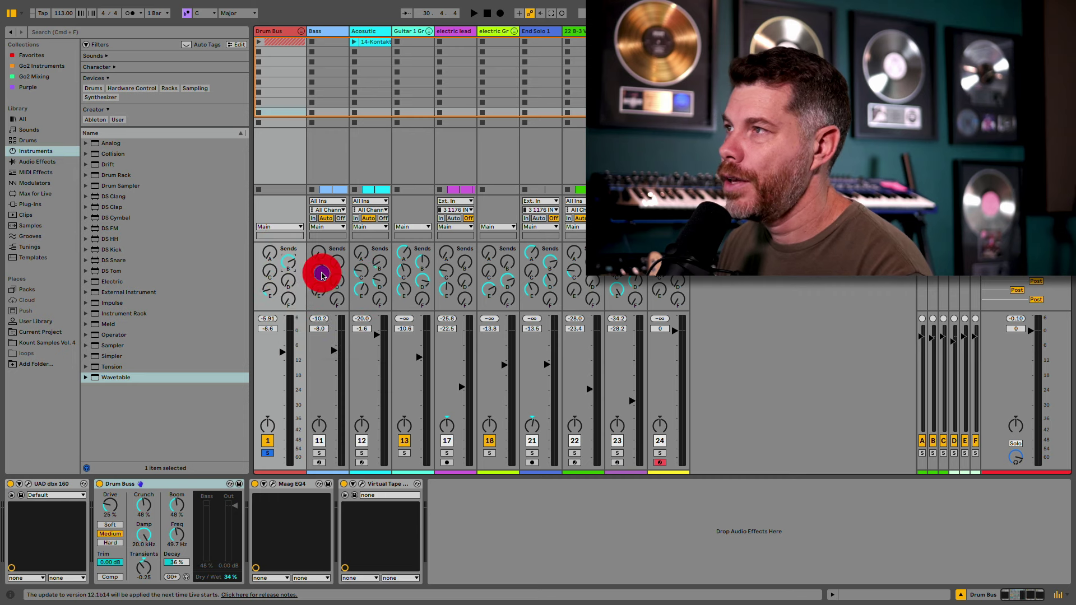
pyautogui.click(290, 32)
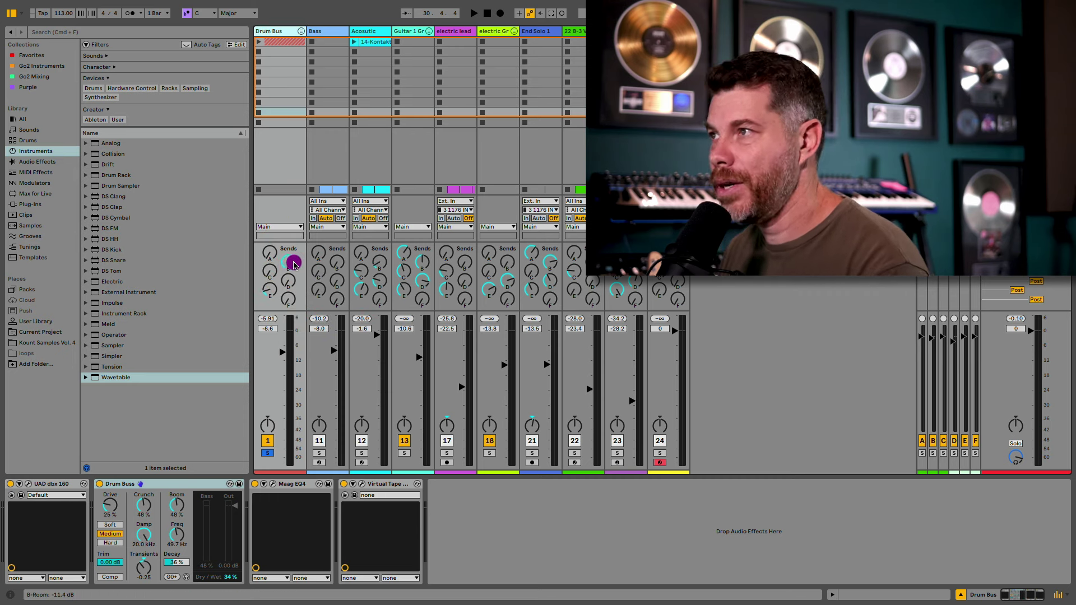
pyautogui.click(292, 263)
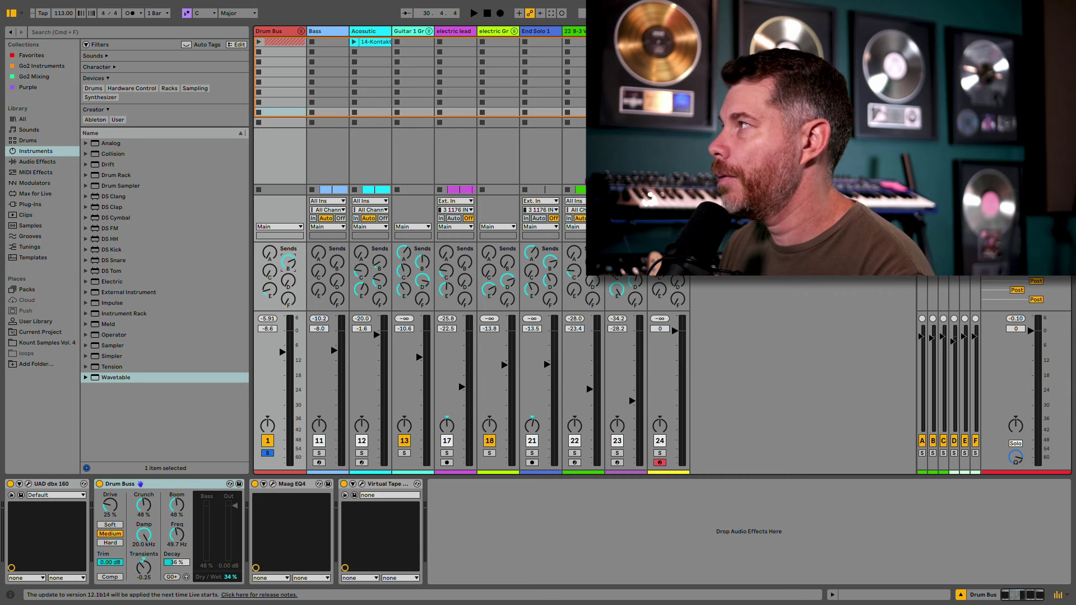
pyautogui.click(932, 31)
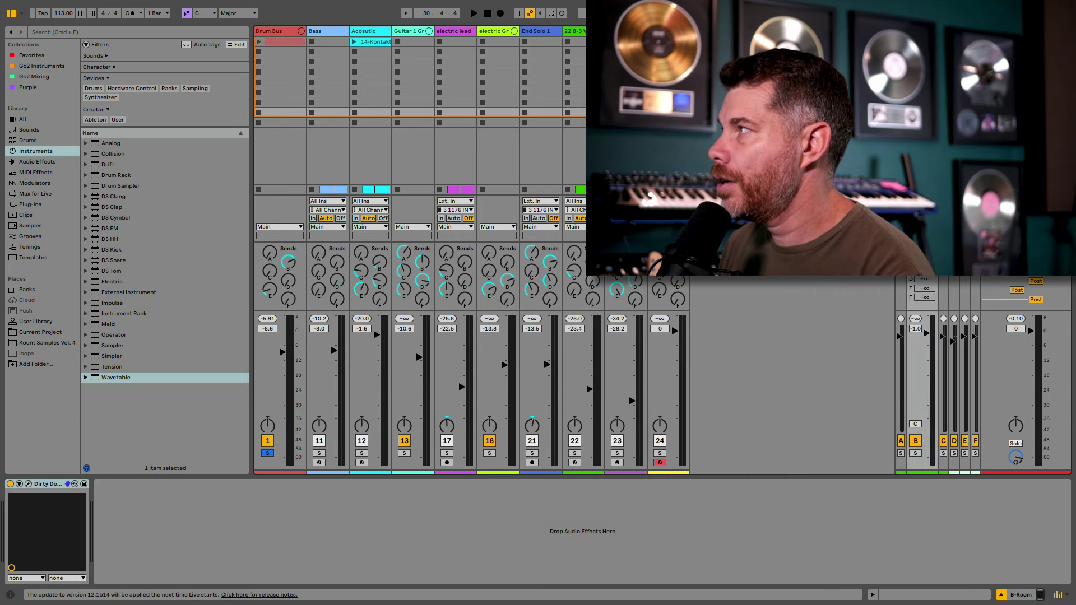
# Set Dirty Dog Reverb's pre-delay to 87 ms, A/B the B-Room return, and nudge Send B to -11.7 dB.
pyautogui.click(30, 484)
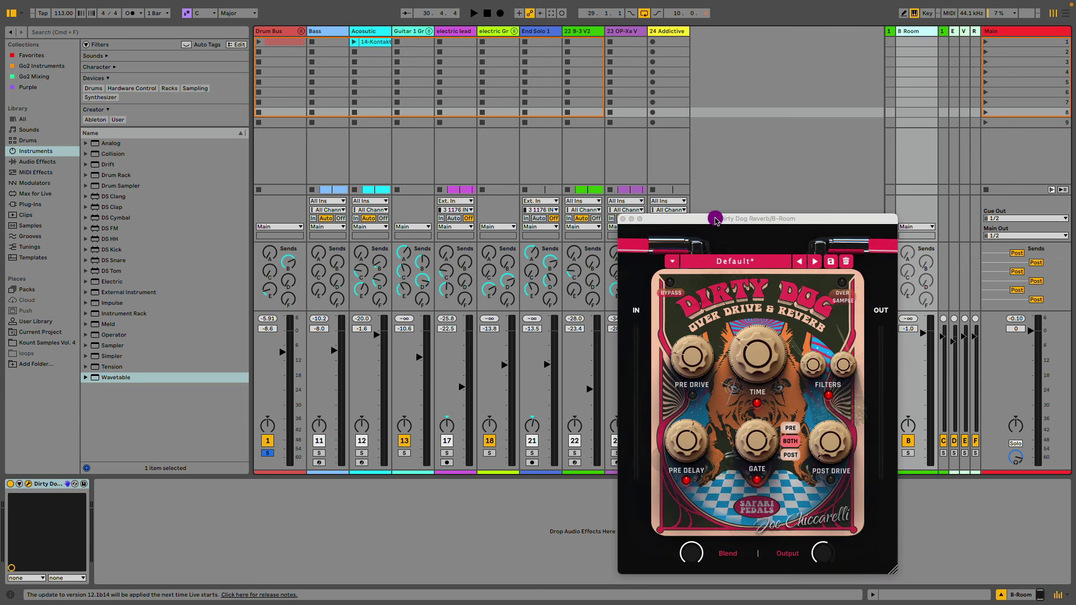
pyautogui.moveTo(715, 219); pyautogui.dragTo(650, 110)
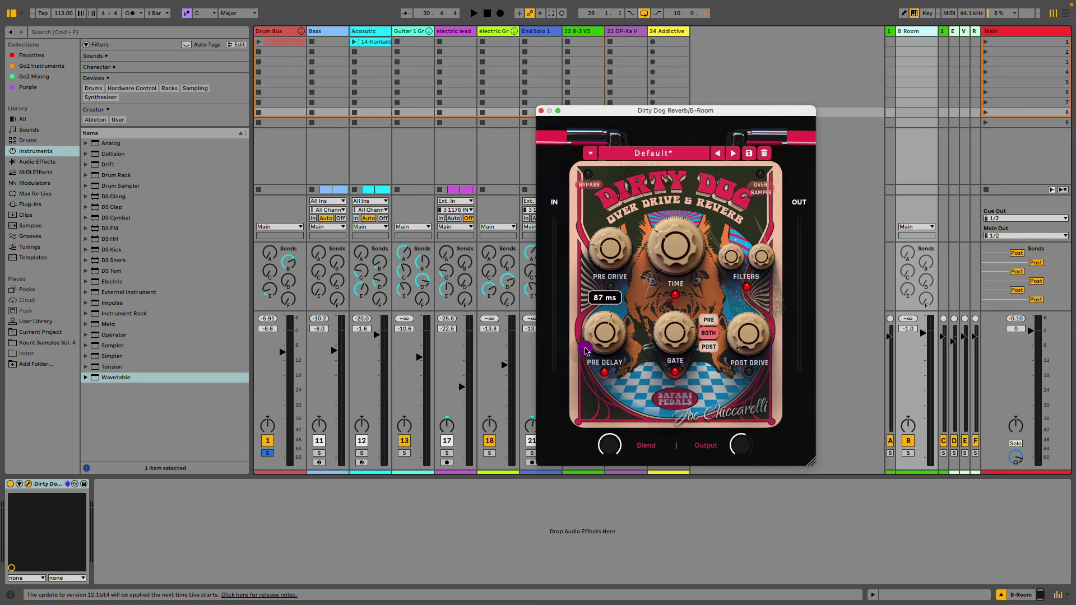
pyautogui.press('space')
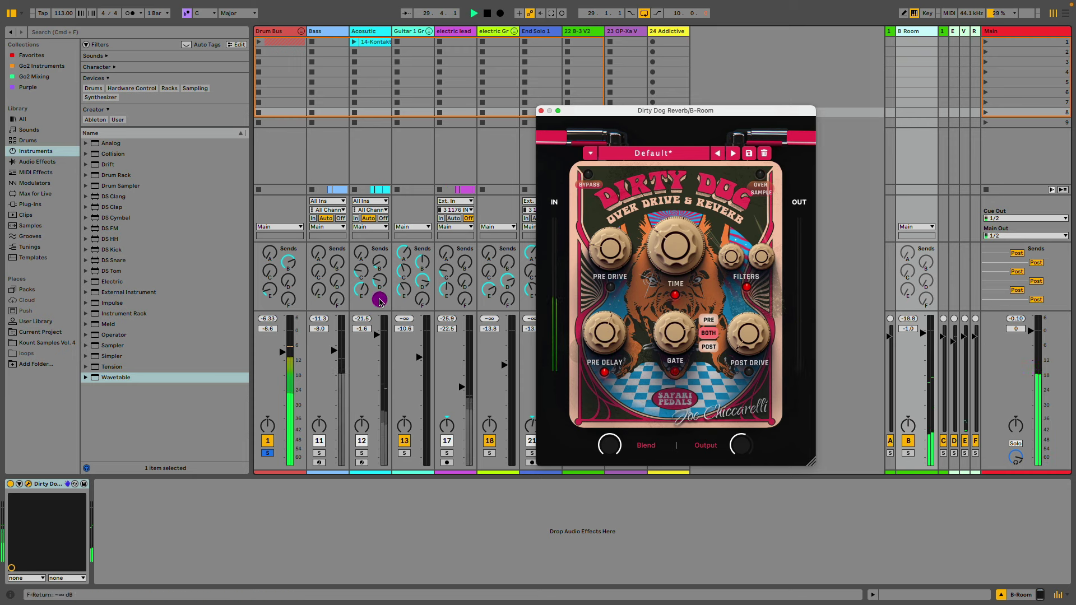
pyautogui.click(908, 440)
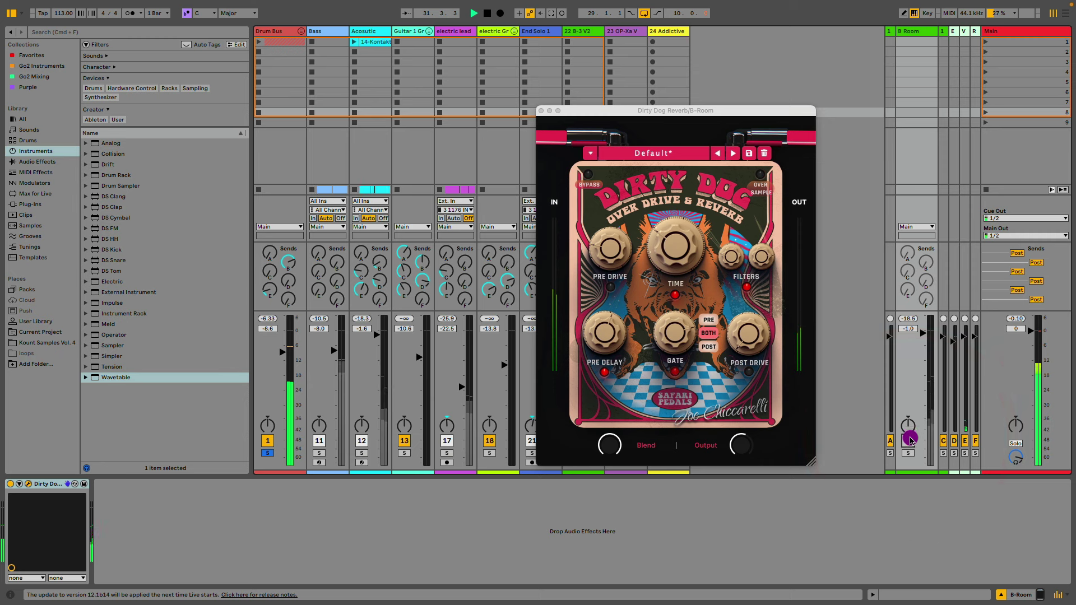
pyautogui.click(909, 440)
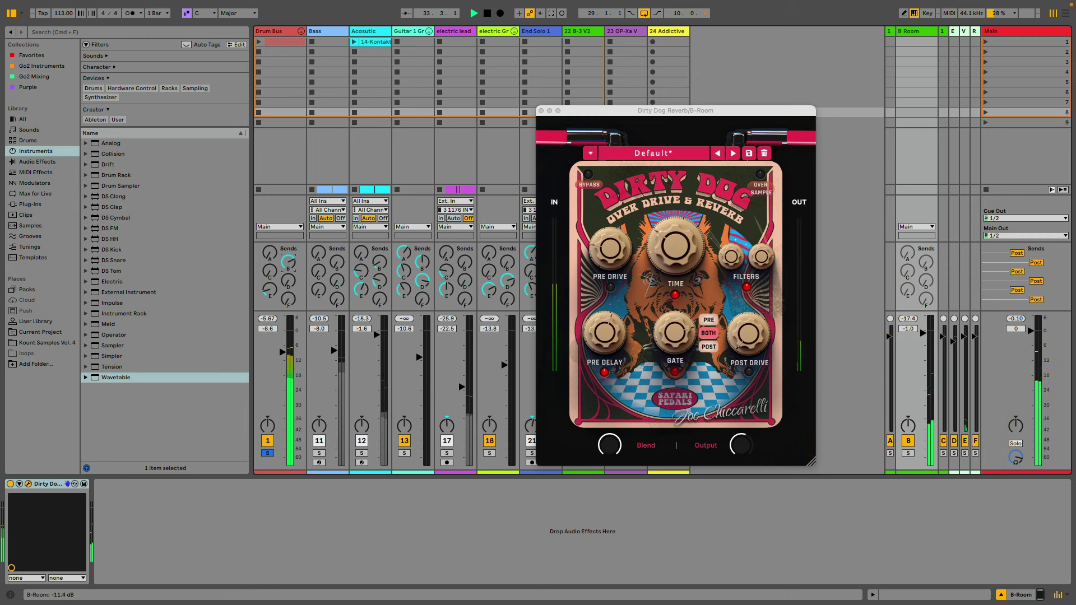
pyautogui.click(289, 271)
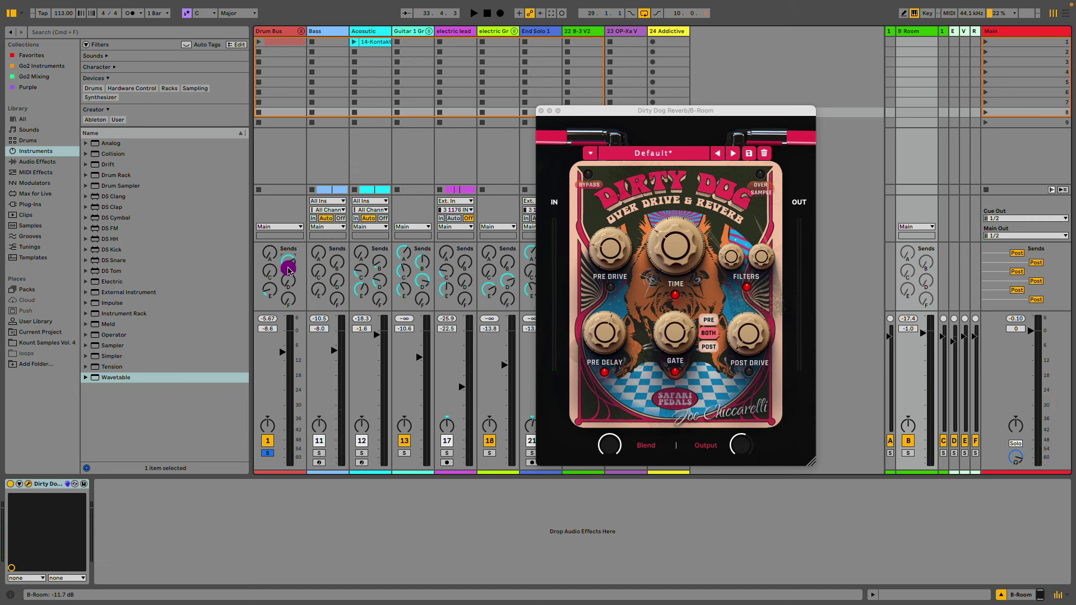
pyautogui.click(316, 175)
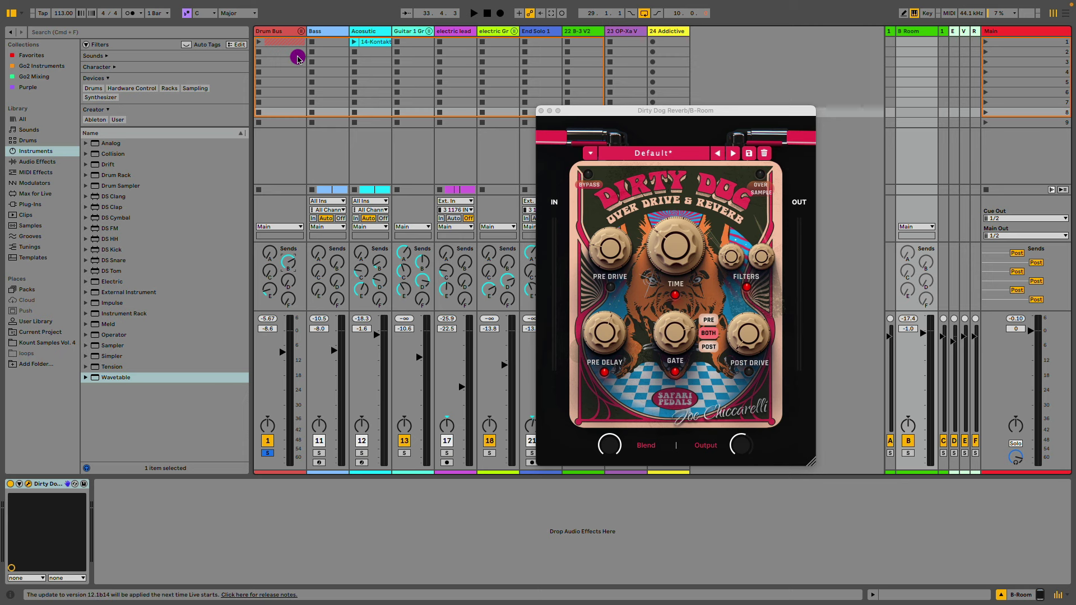
# Check ValhallaRoom on return E and set the Drum Bus Send E to about -37 dB.
pyautogui.click(282, 34)
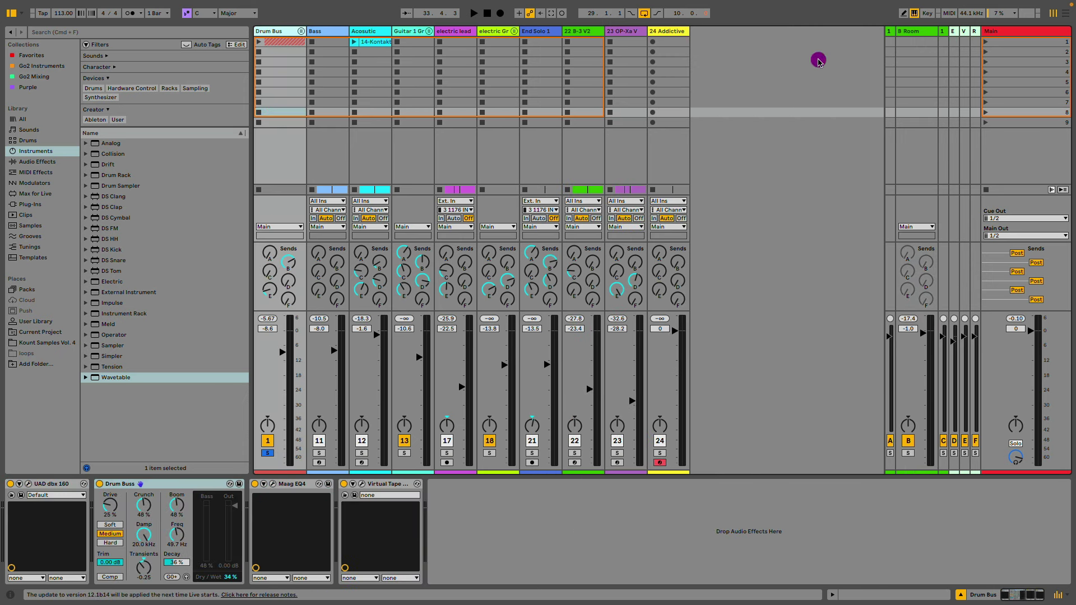
pyautogui.click(962, 28)
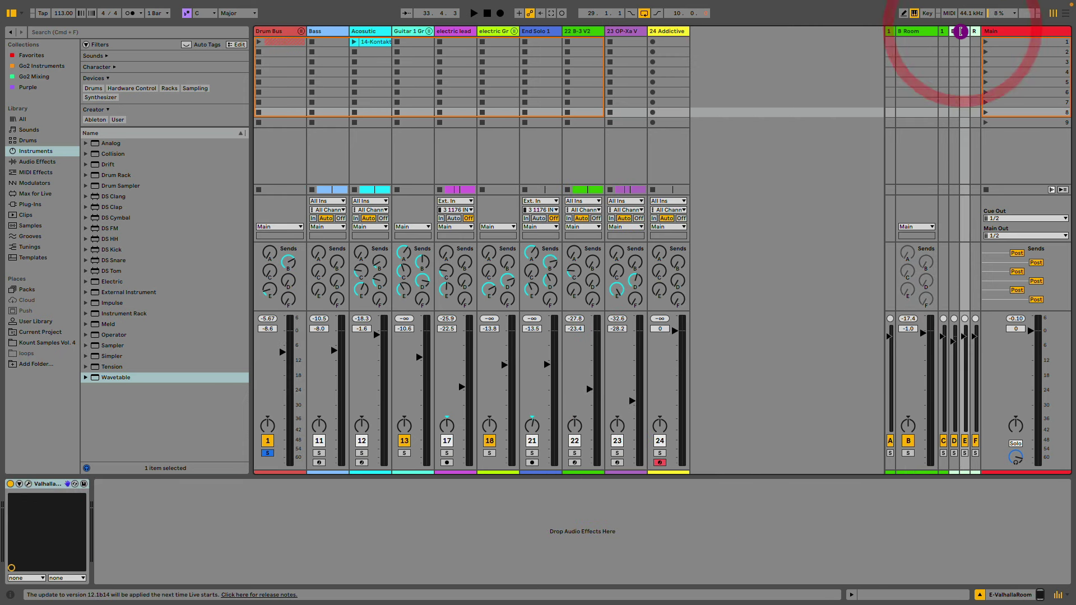
pyautogui.click(944, 35)
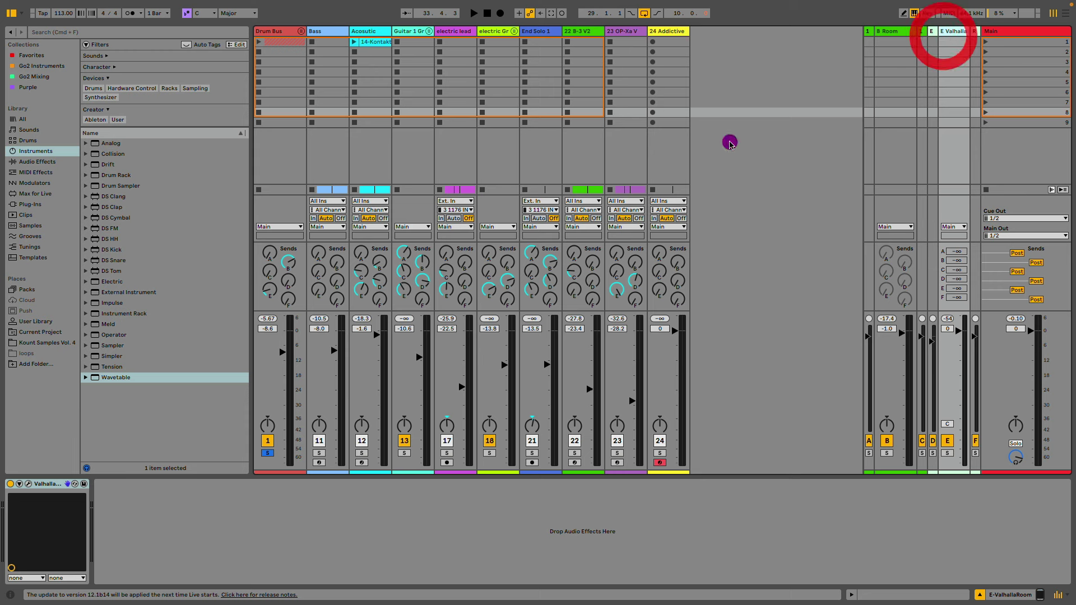
pyautogui.click(29, 484)
pyautogui.click(28, 484)
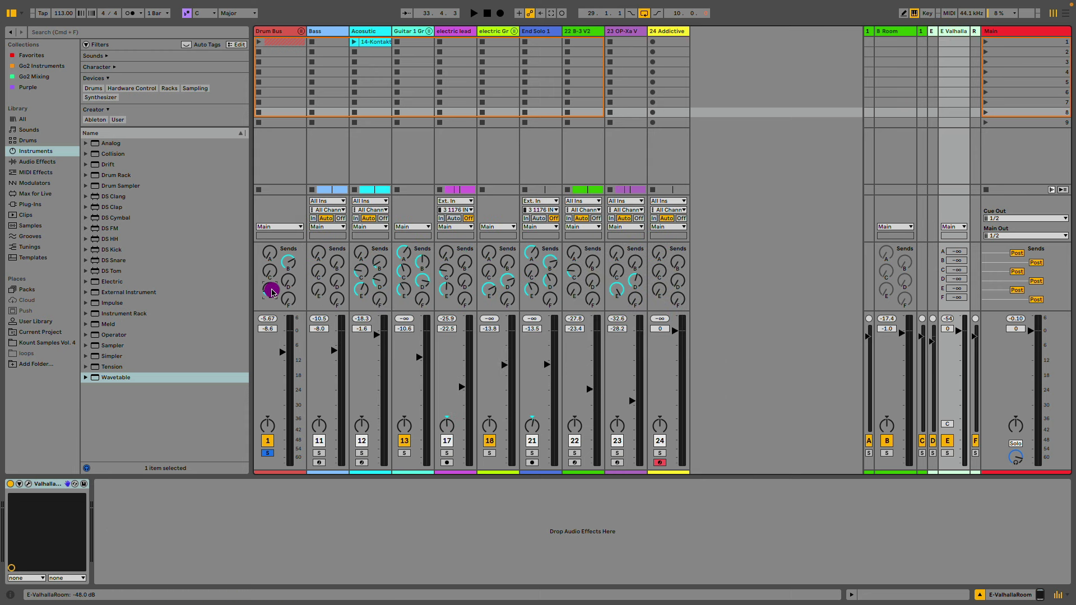
pyautogui.press('space')
pyautogui.moveTo(272, 292); pyautogui.dragTo(271, 264)
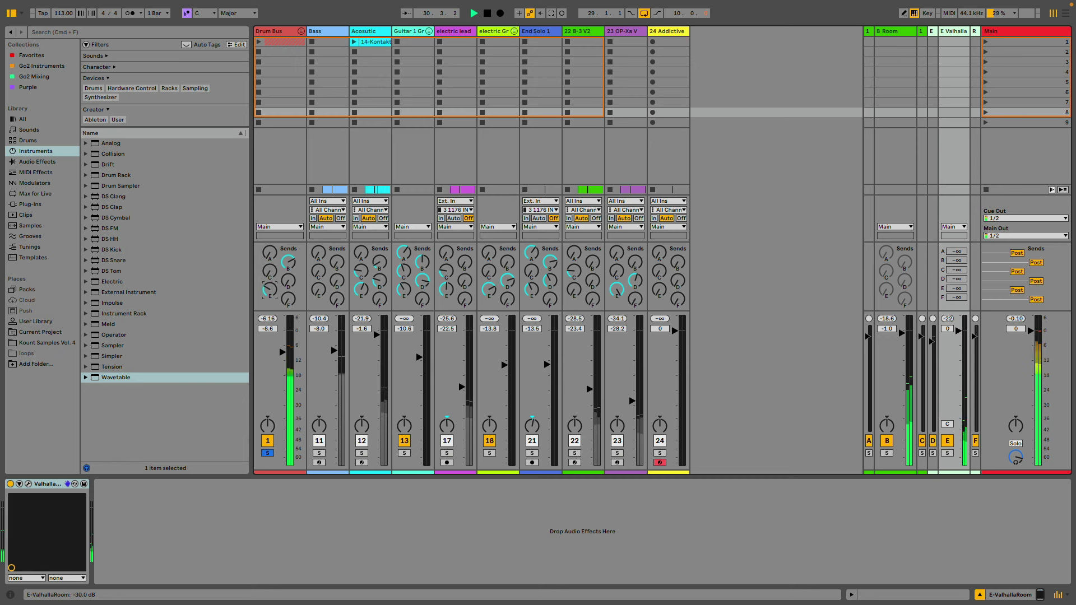
pyautogui.moveTo(269, 290); pyautogui.dragTo(270, 291)
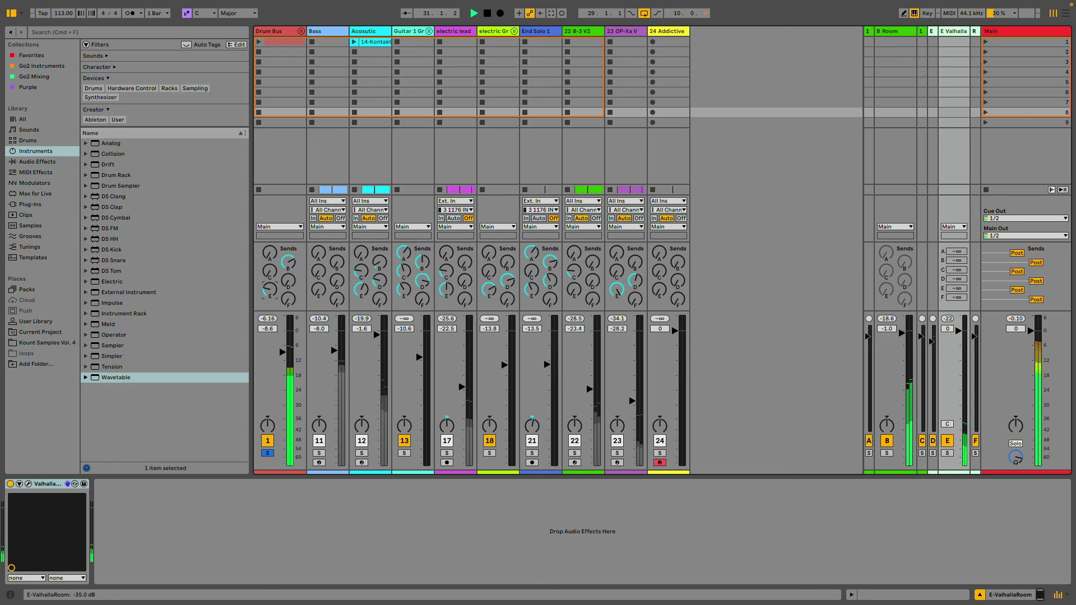
pyautogui.click(271, 291)
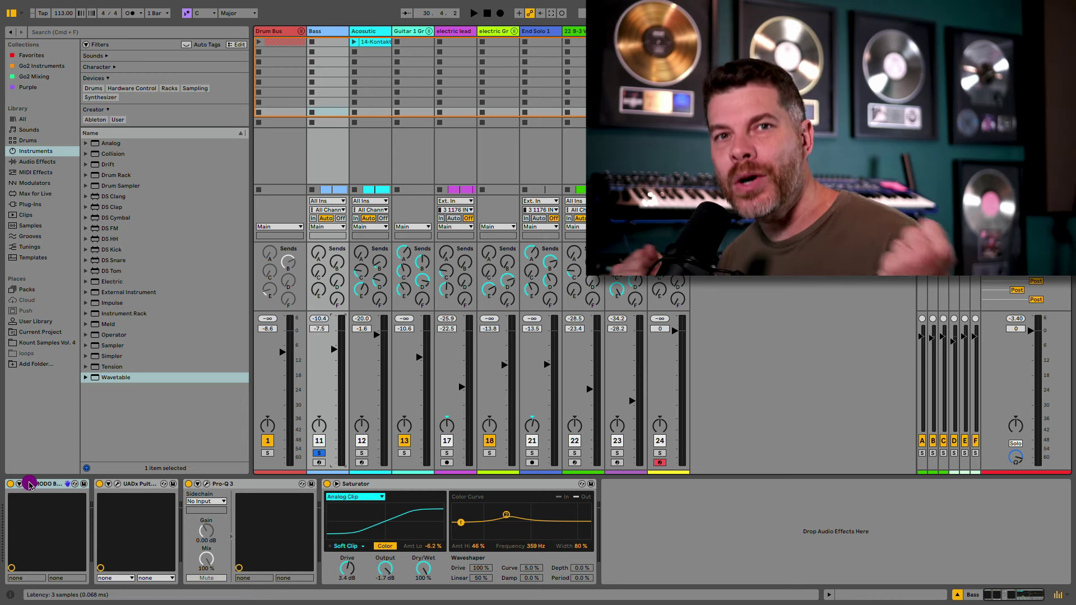
# Open MODO BASS 2 and review its bass models while the track plays.
pyautogui.click(30, 485)
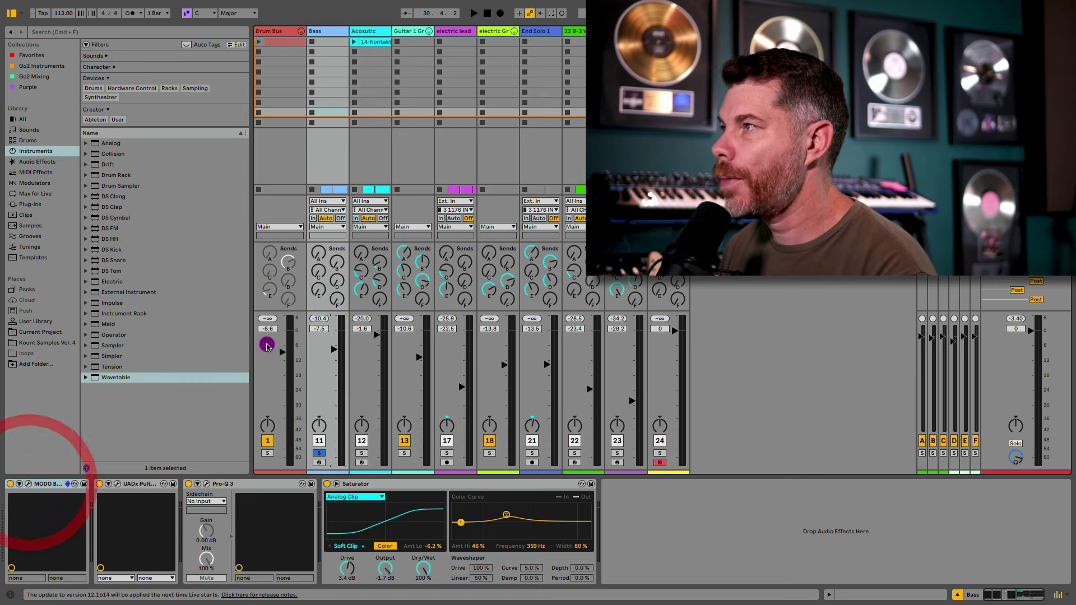
pyautogui.click(24, 485)
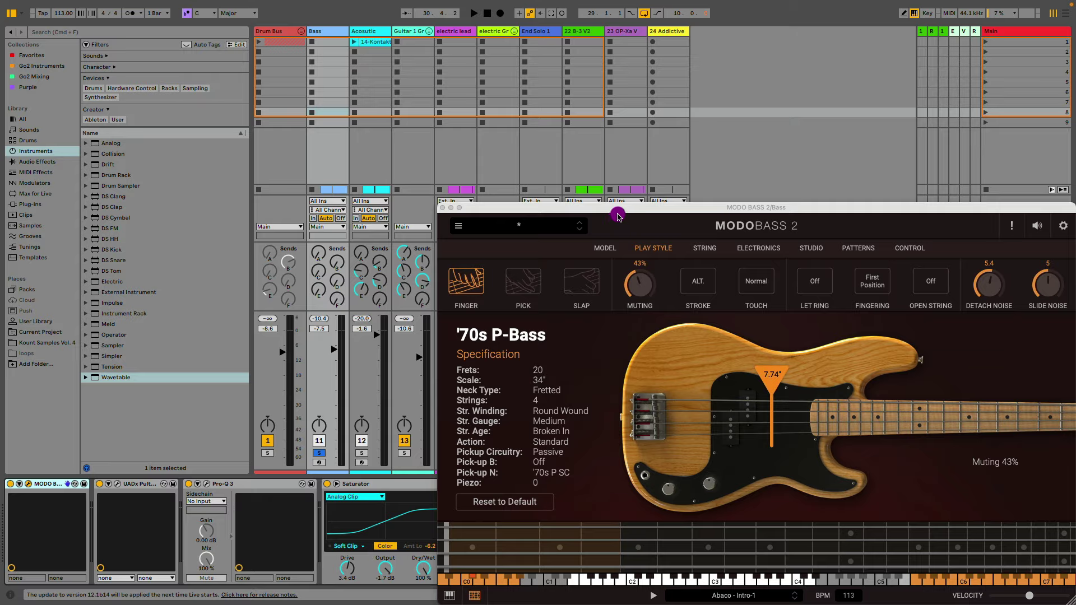
pyautogui.moveTo(619, 211); pyautogui.dragTo(411, 87)
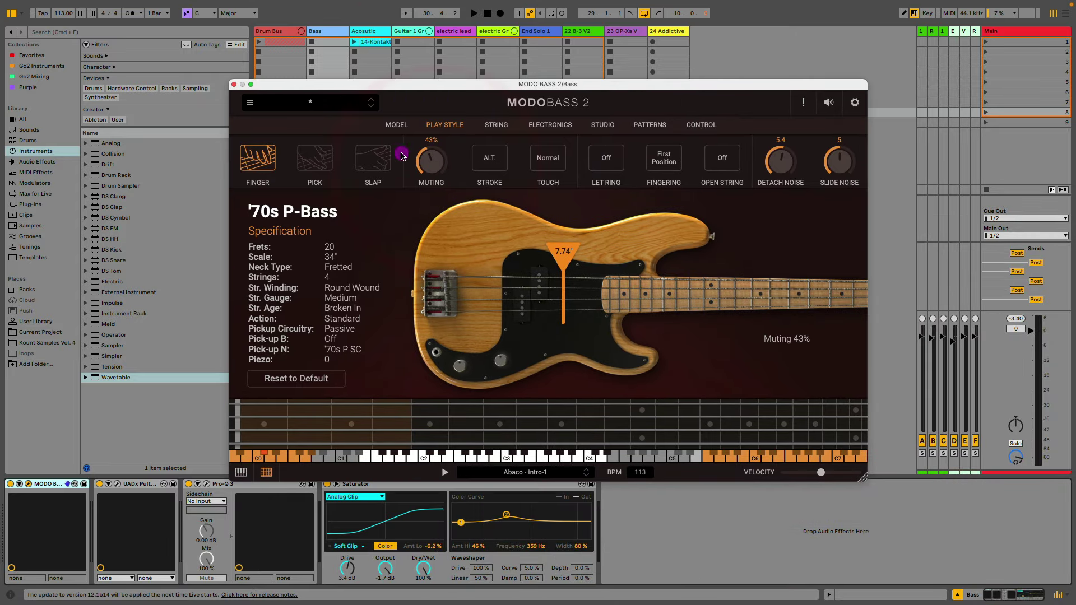
pyautogui.click(398, 125)
pyautogui.press('space')
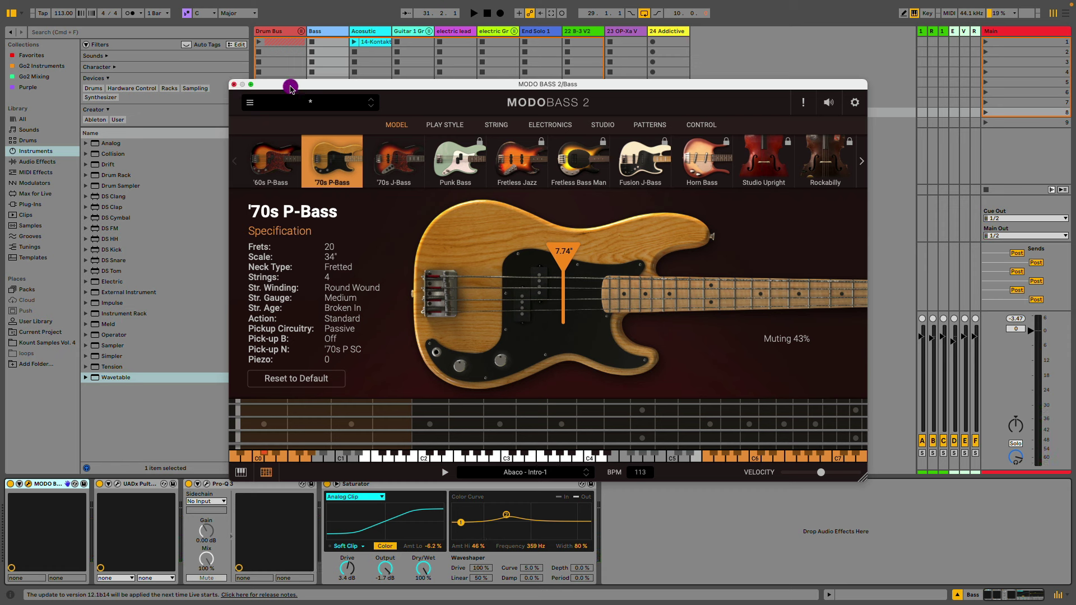
pyautogui.click(438, 124)
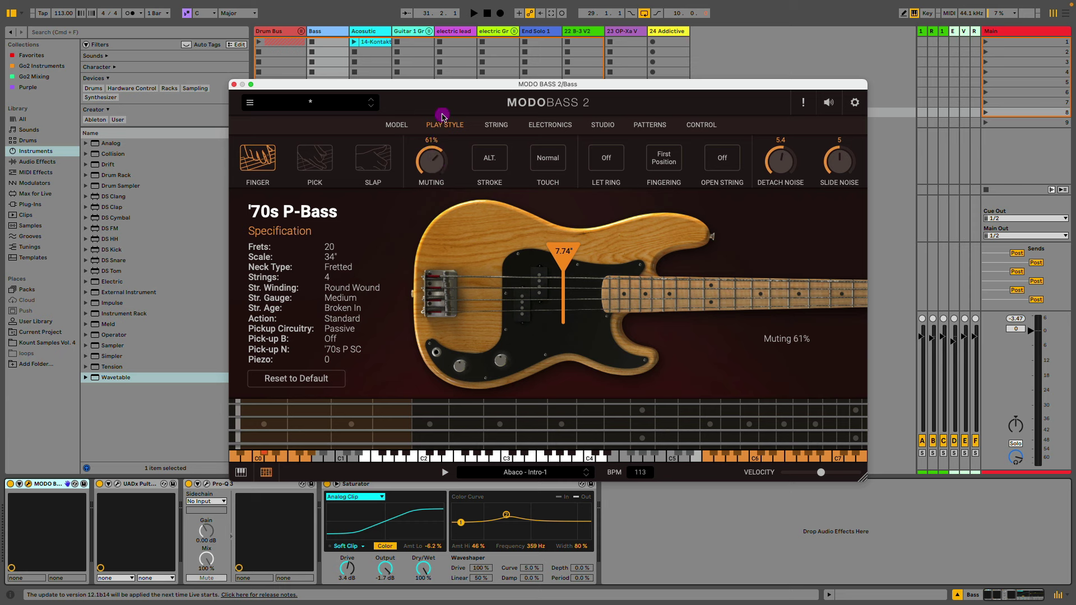
# Lower the '70s P-Bass string muting to 41% and close the plugin.
pyautogui.click(439, 165)
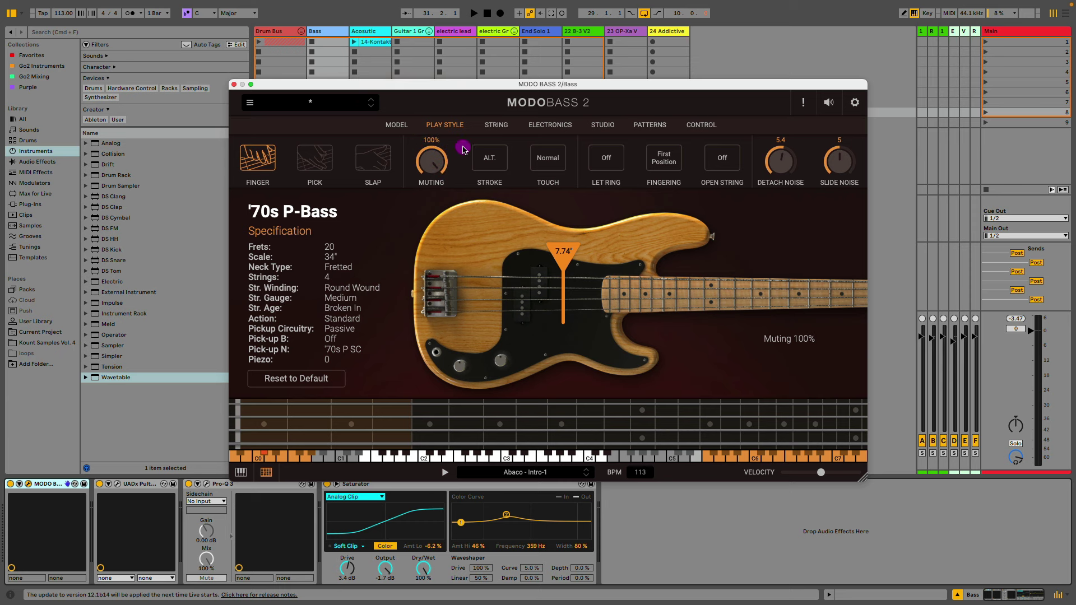
pyautogui.press('space')
pyautogui.moveTo(442, 166); pyautogui.dragTo(428, 241)
pyautogui.click(432, 163)
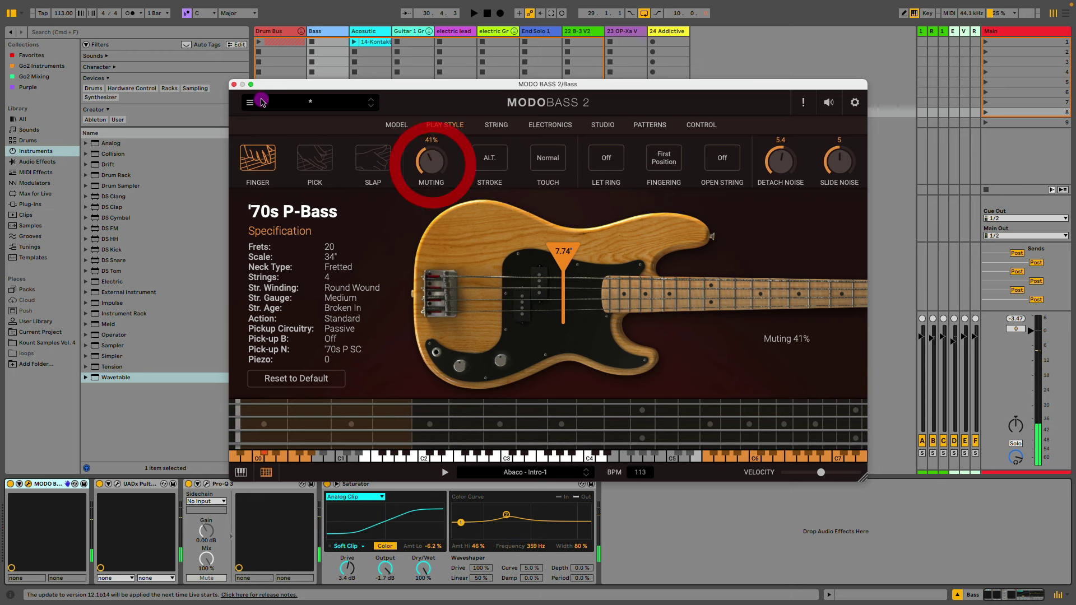
pyautogui.click(233, 84)
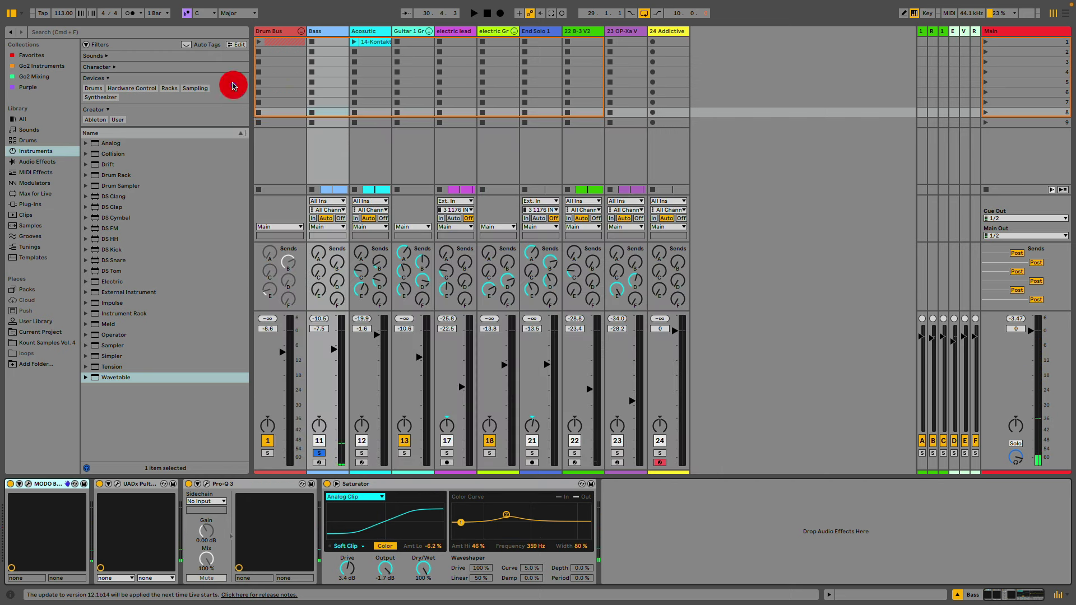
# Open the Bass track's Pultec EQP-1A and check its low boost amount.
pyautogui.click(117, 484)
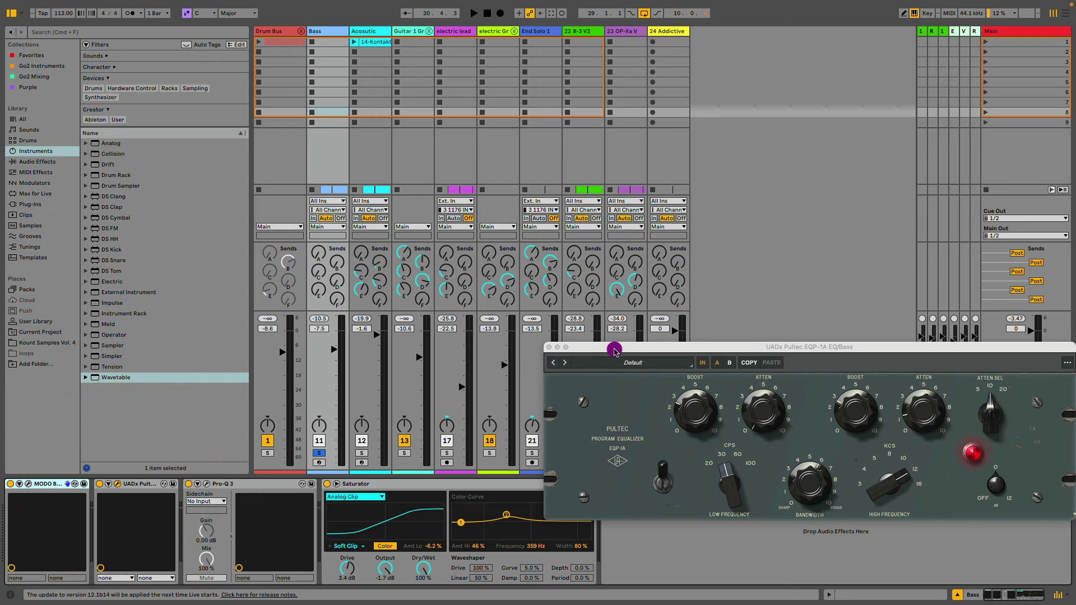
pyautogui.moveTo(613, 348); pyautogui.dragTo(457, 297)
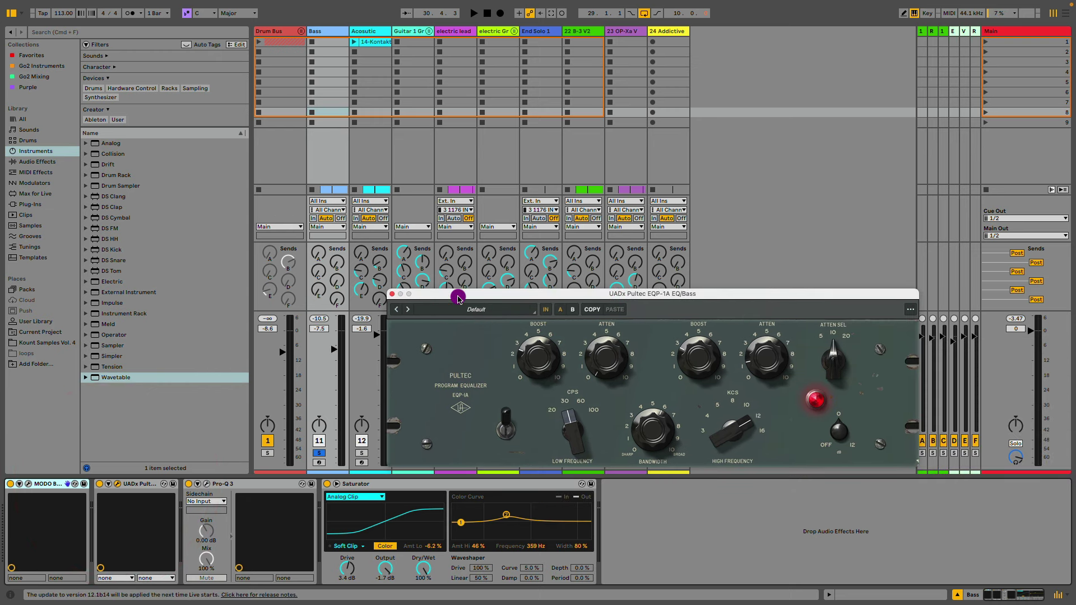
pyautogui.click(536, 355)
pyautogui.click(539, 363)
# Open the Bass Pro-Q 3 and inspect its dip near 399 Hz.
pyautogui.click(206, 483)
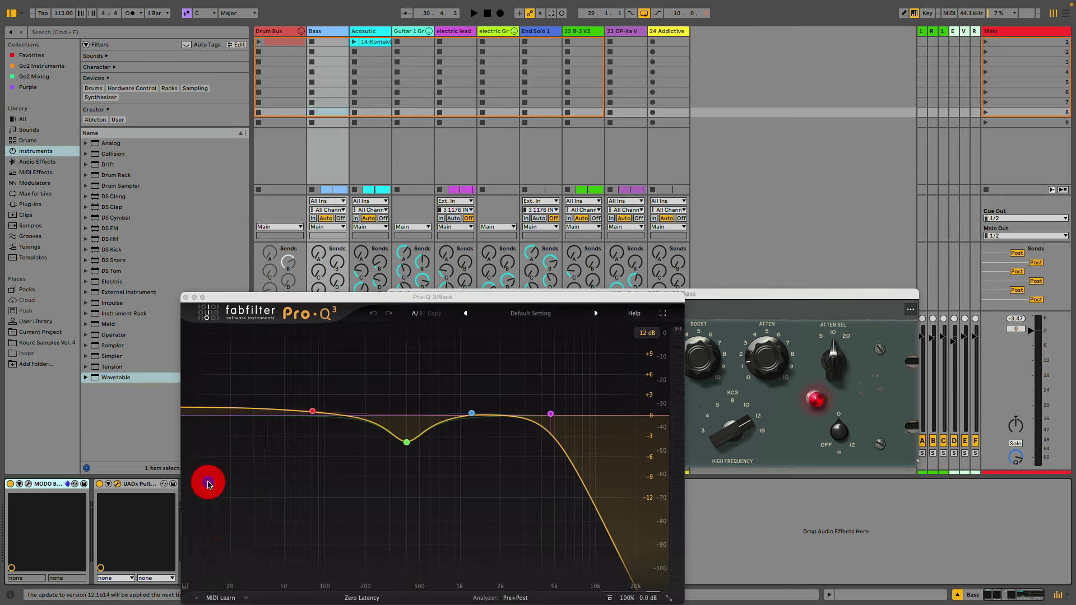
pyautogui.moveTo(403, 297); pyautogui.dragTo(390, 111)
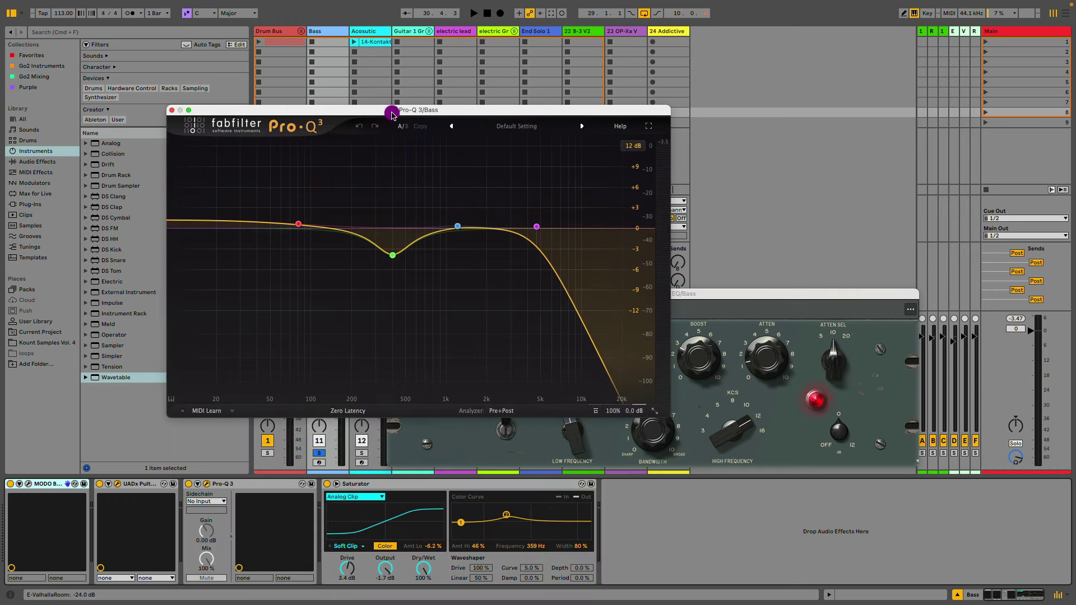
pyautogui.moveTo(348, 192); pyautogui.dragTo(407, 271)
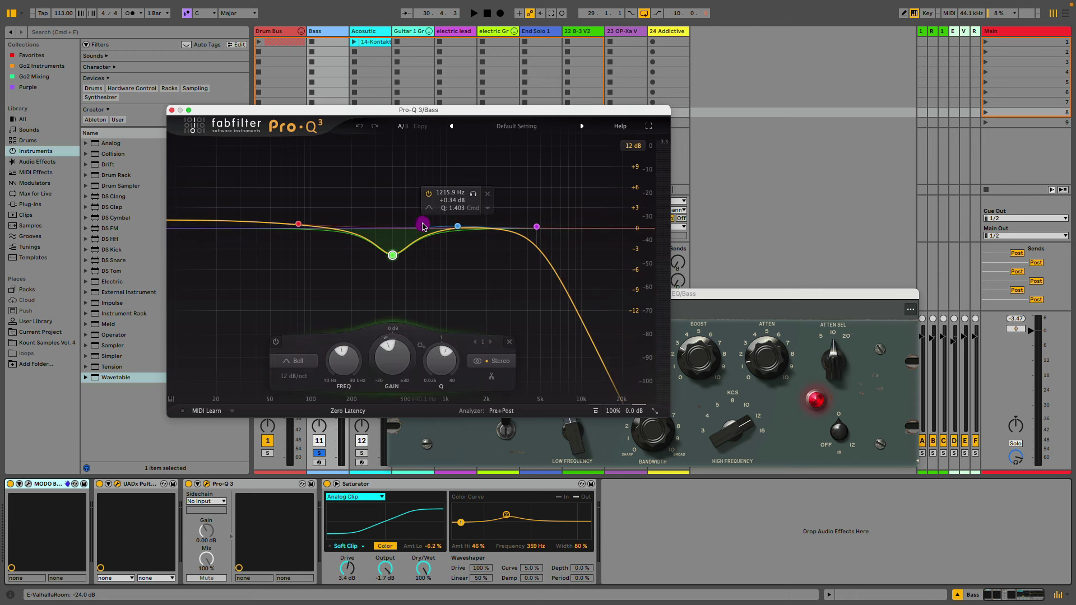
# Close Pro-Q 3, re-expand the Saturator's curve settings and nudge the Color curve point higher.
pyautogui.click(171, 109)
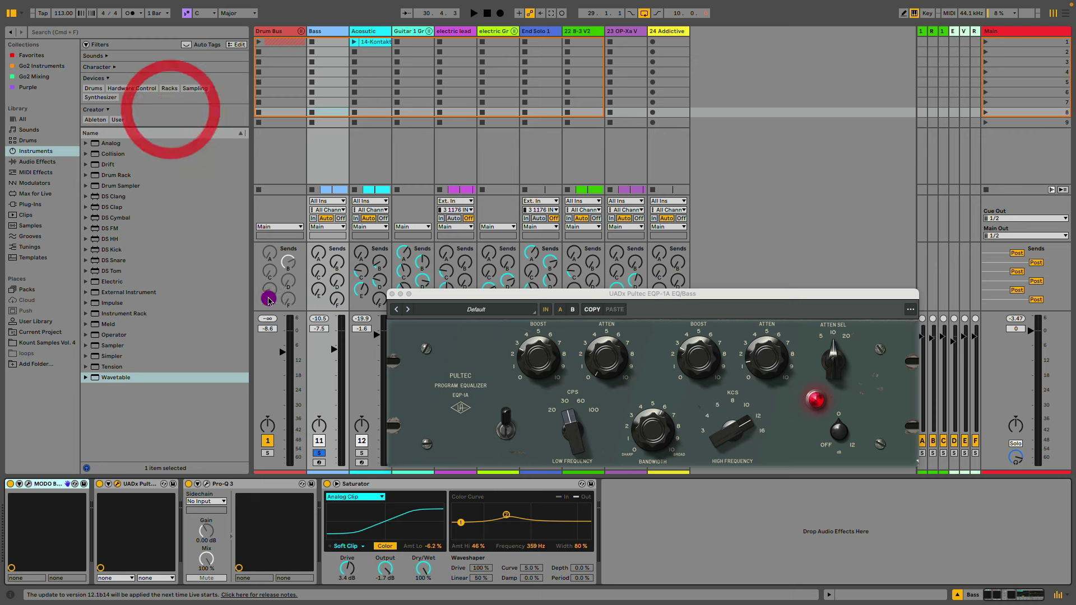
pyautogui.click(335, 484)
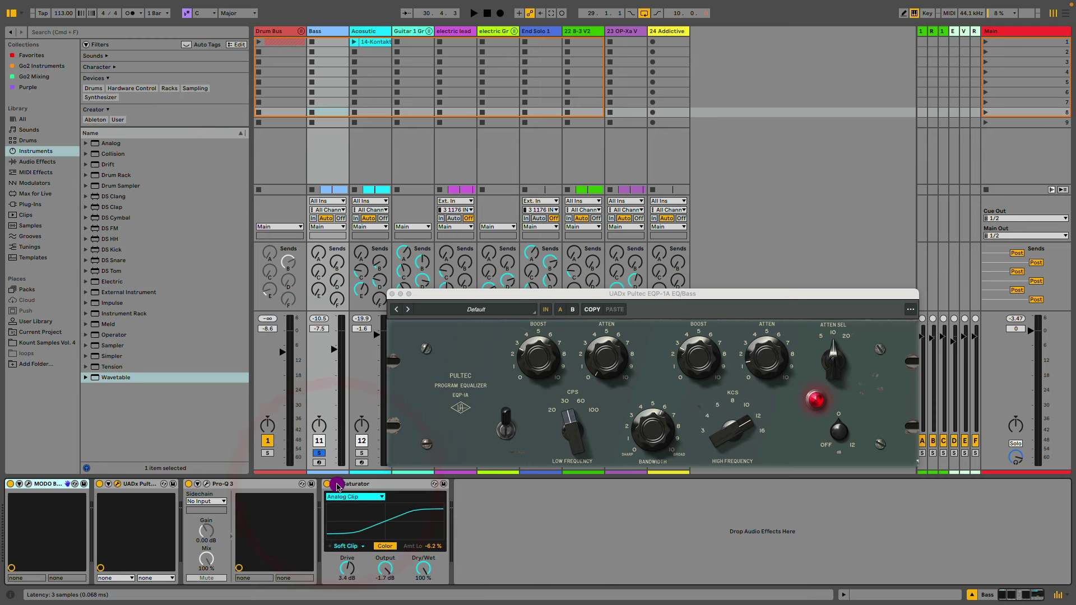
pyautogui.click(337, 484)
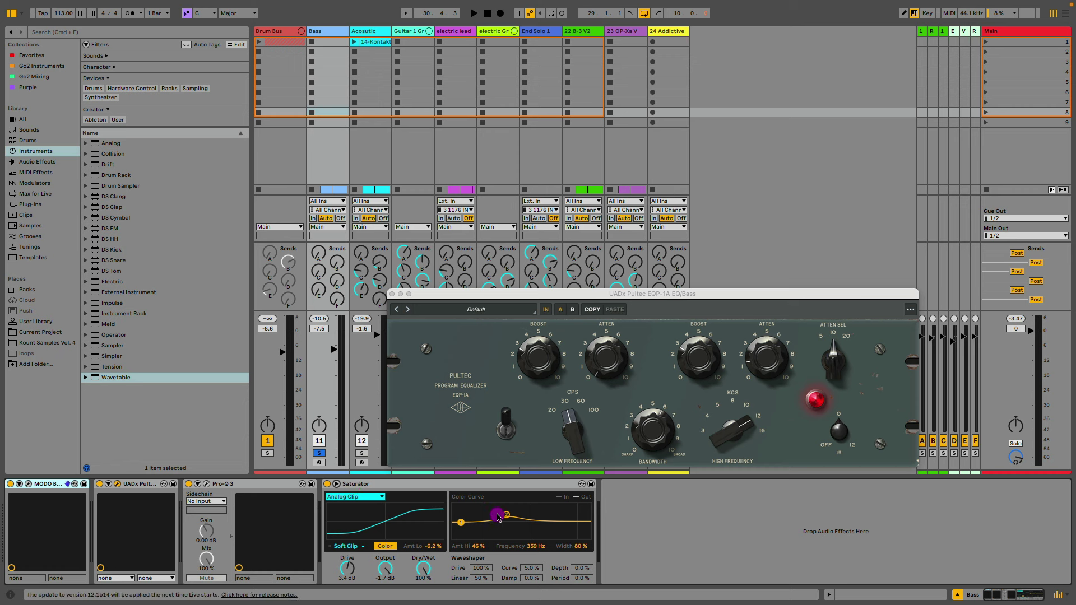
pyautogui.moveTo(501, 517); pyautogui.dragTo(506, 515)
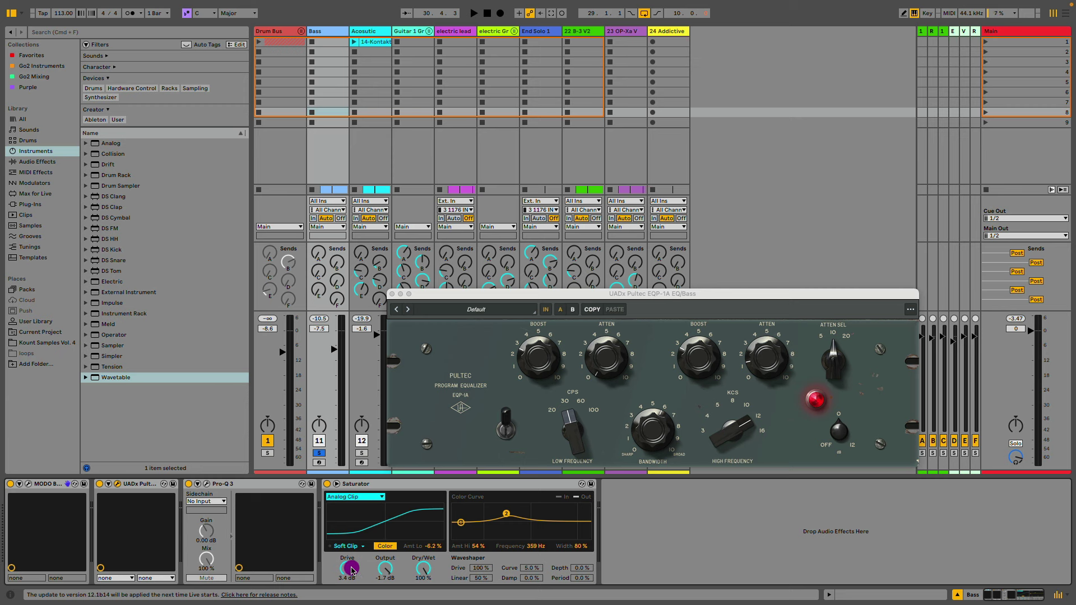
# Raise the Saturator drive to 5.1 dB during playback, A/B it with bypass, then fold it.
pyautogui.press('space')
pyautogui.moveTo(355, 570)
pyautogui.mouseDown()
pyautogui.moveTo(347, 562)
pyautogui.moveTo(347, 580)
pyautogui.mouseUp()
pyautogui.click(325, 482)
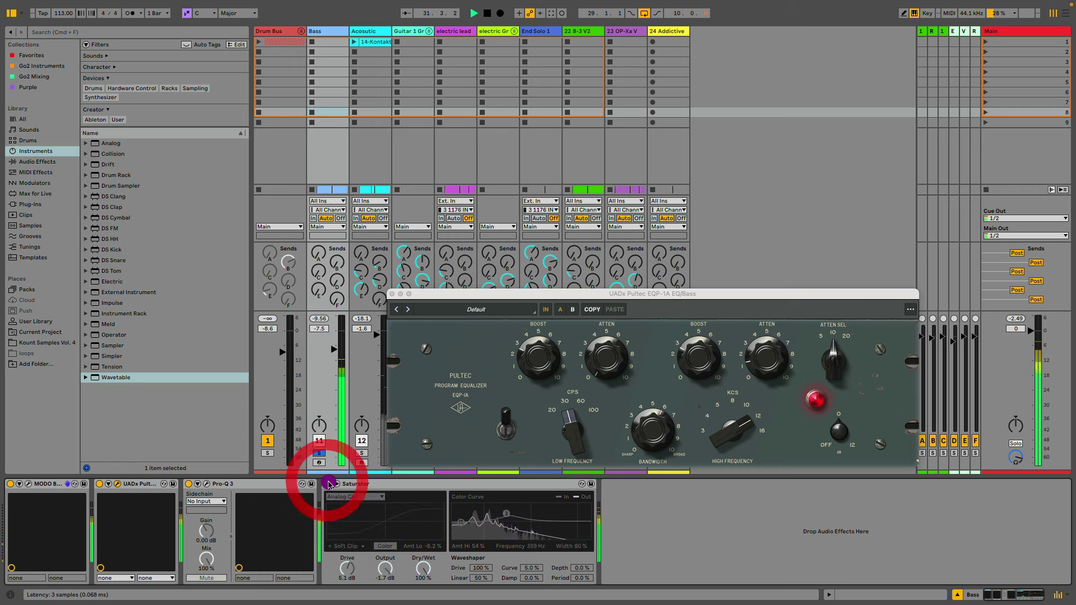
pyautogui.click(328, 486)
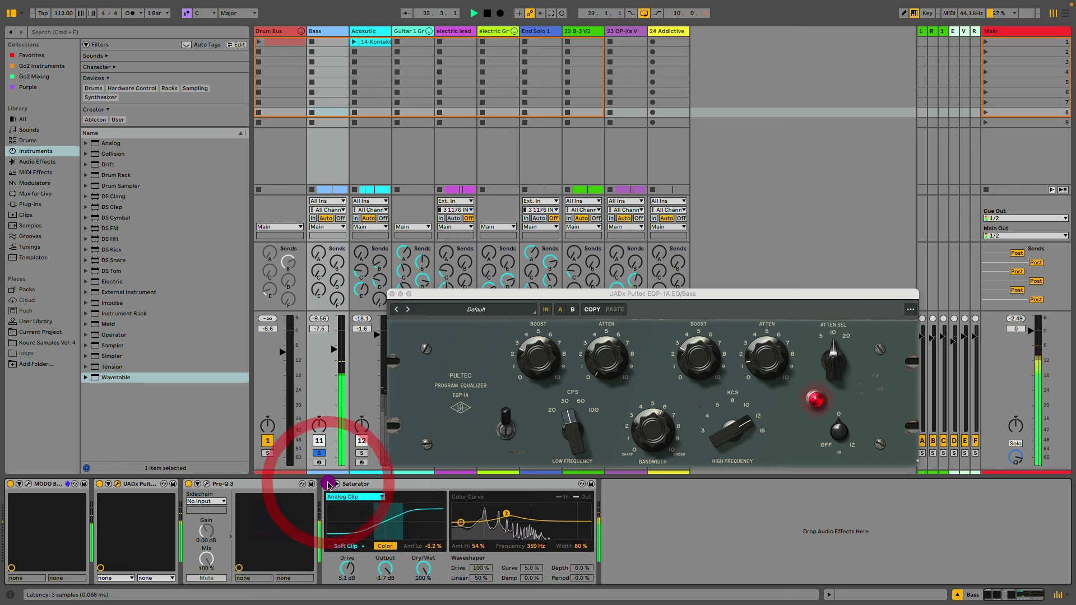
pyautogui.click(368, 484)
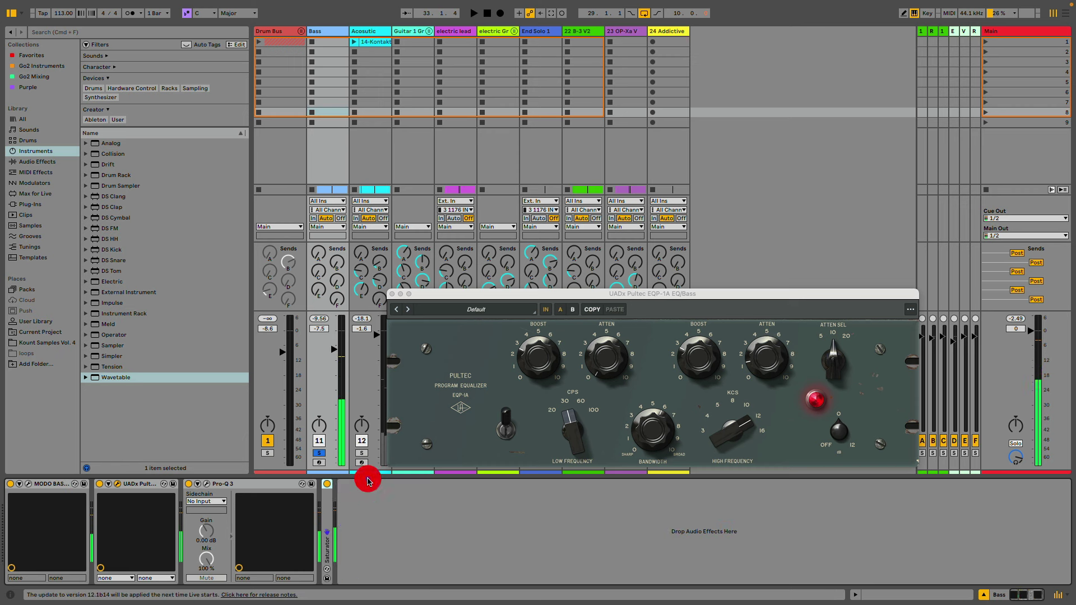
# Close the Pultec window and raise the Bass volume to -7.0 dB, restarting playback.
pyautogui.click(268, 455)
pyautogui.moveTo(334, 349); pyautogui.dragTo(334, 347)
pyautogui.press('space')
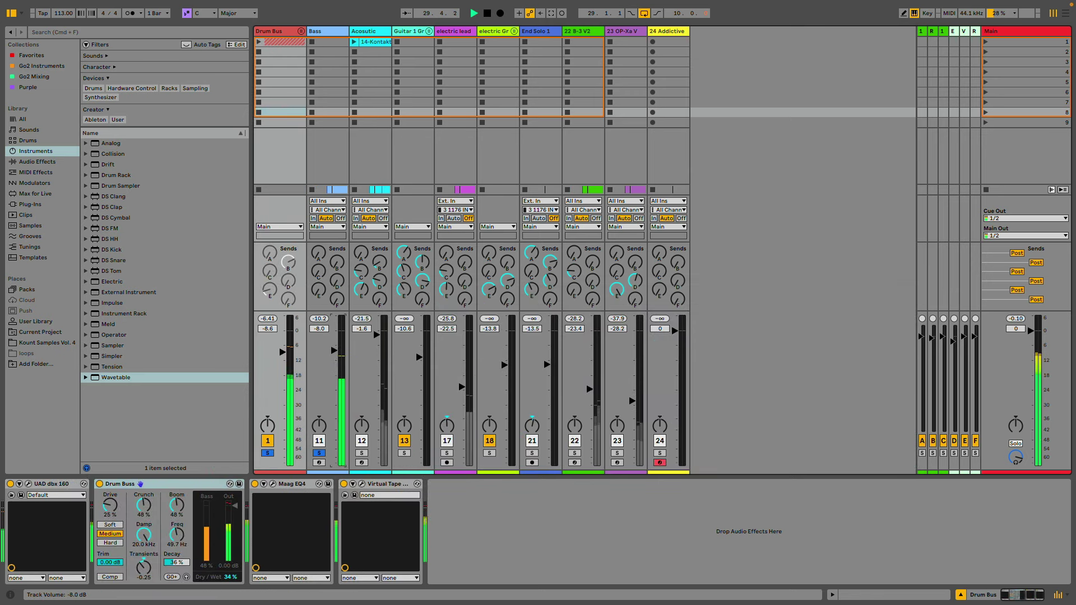
# Pull the Bass track fader down from -7.0 dB to -8.0 dB in the Session mixer.
pyautogui.moveTo(334, 348); pyautogui.dragTo(334, 352)
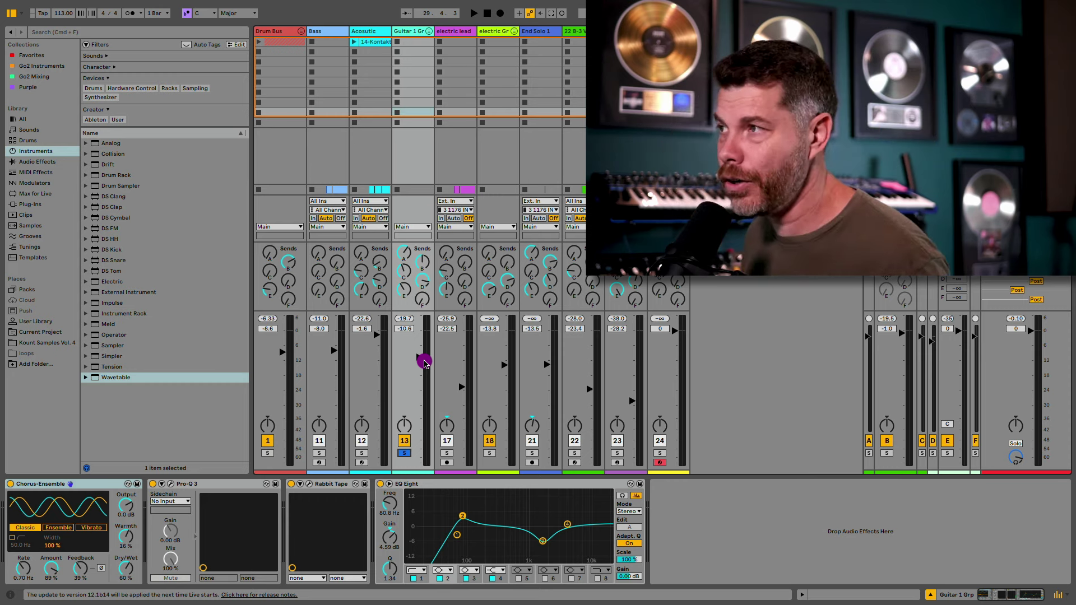
# In Arrangement view, select Guitar 1 and inspect the Guitar 1, Guitar 2 2 and Guitar Hi clips.
pyautogui.click(427, 35)
pyautogui.press('Tab')
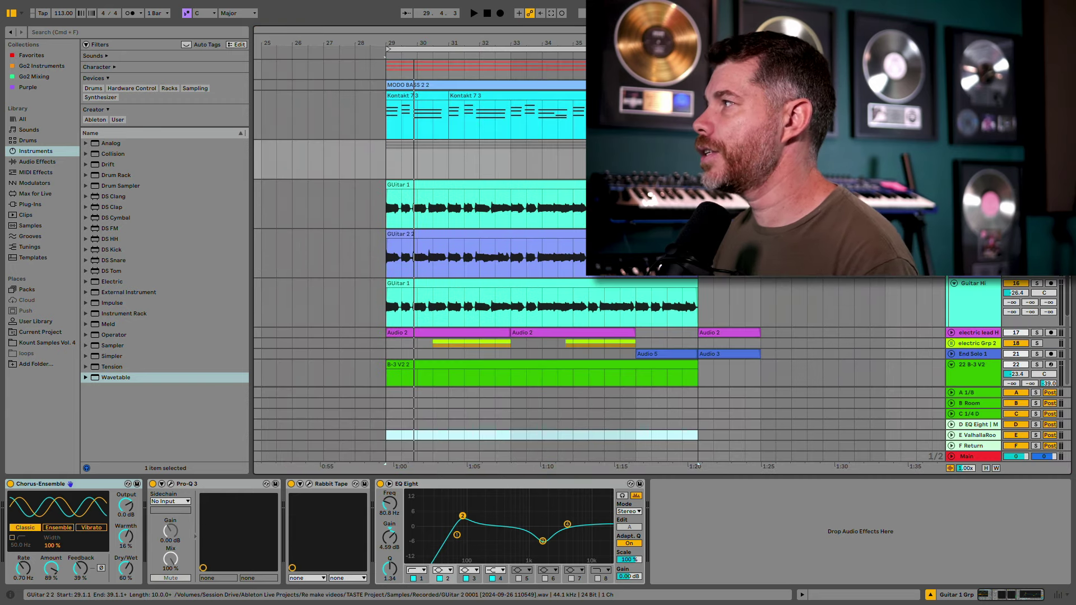
pyautogui.click(540, 206)
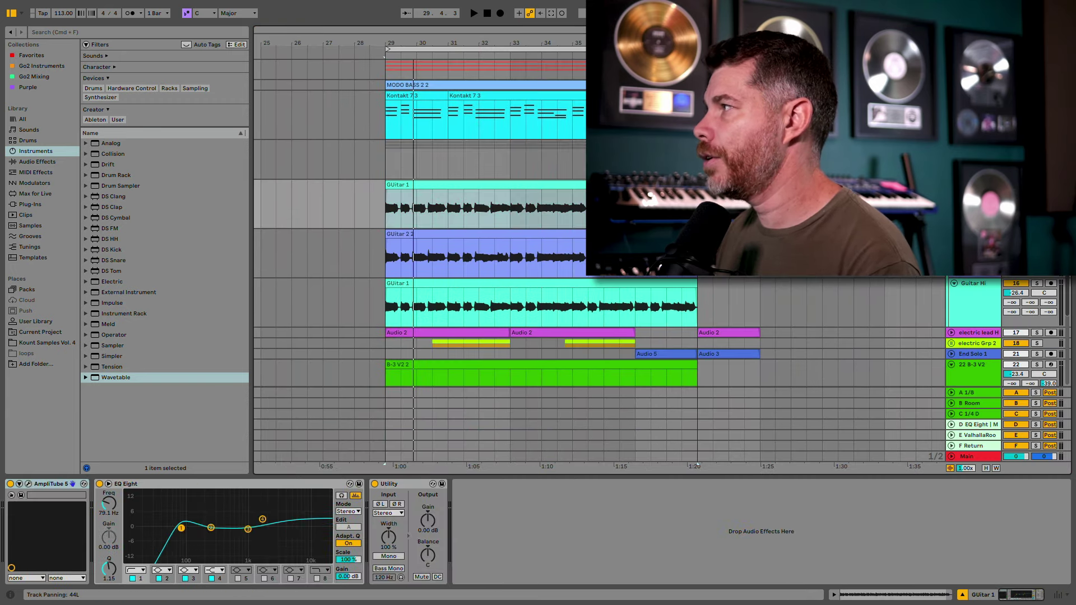
pyautogui.click(1039, 187)
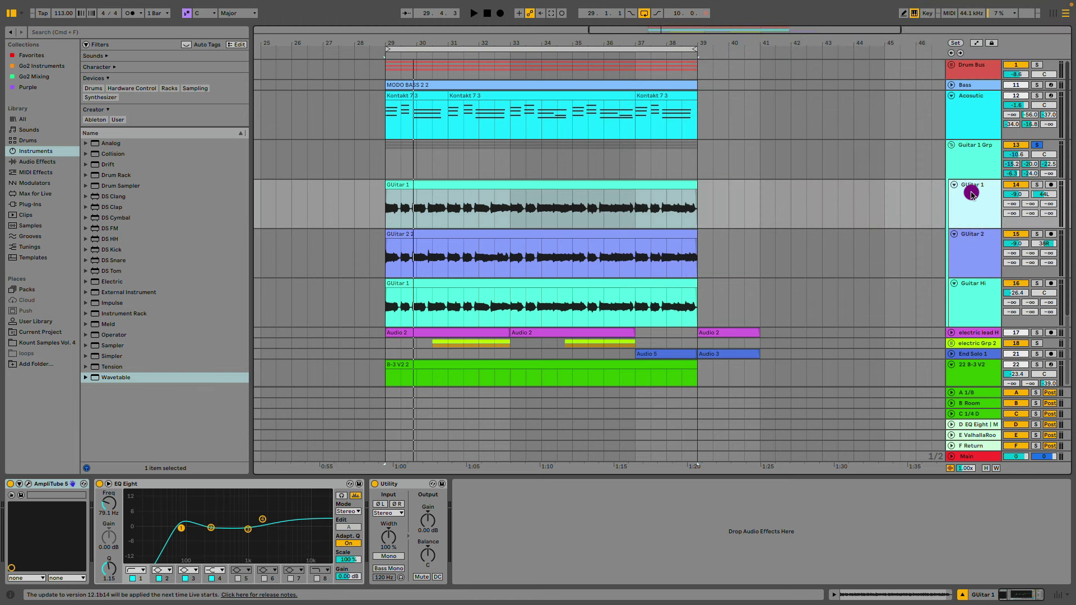
pyautogui.click(670, 214)
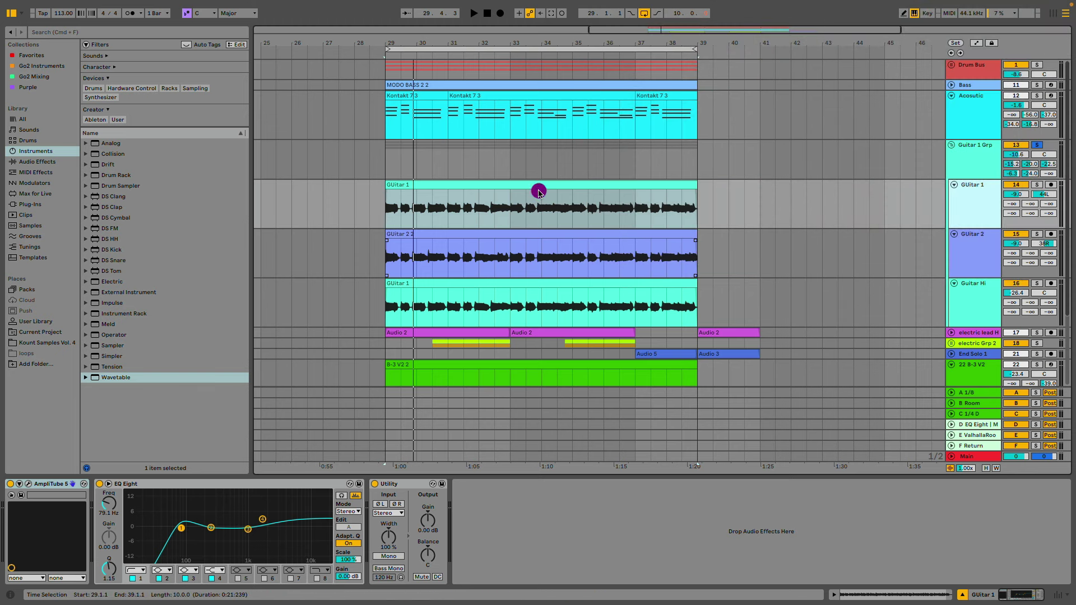
pyautogui.click(539, 235)
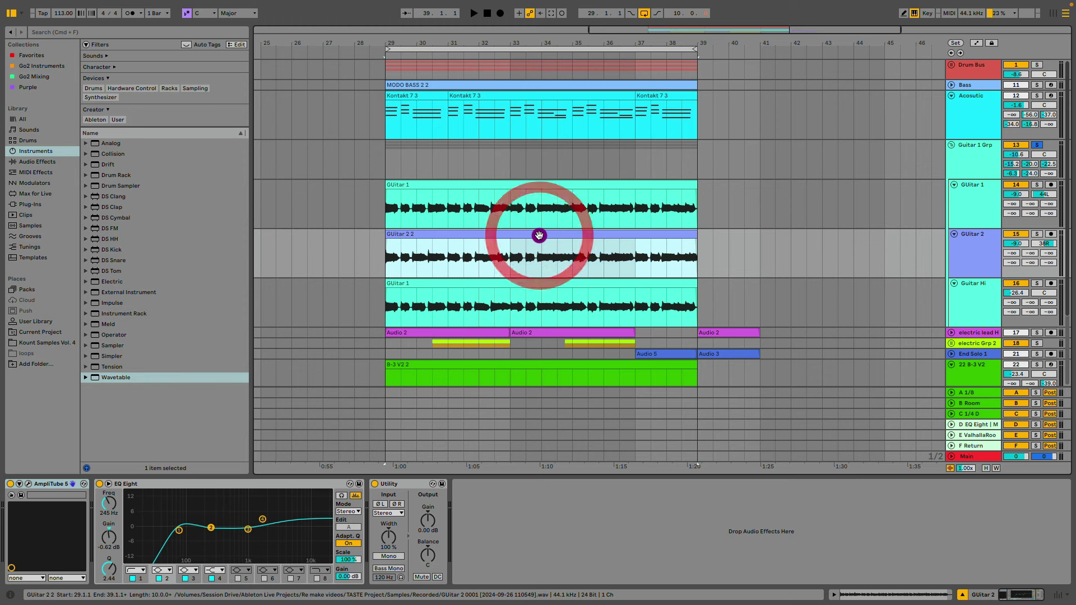
pyautogui.click(548, 183)
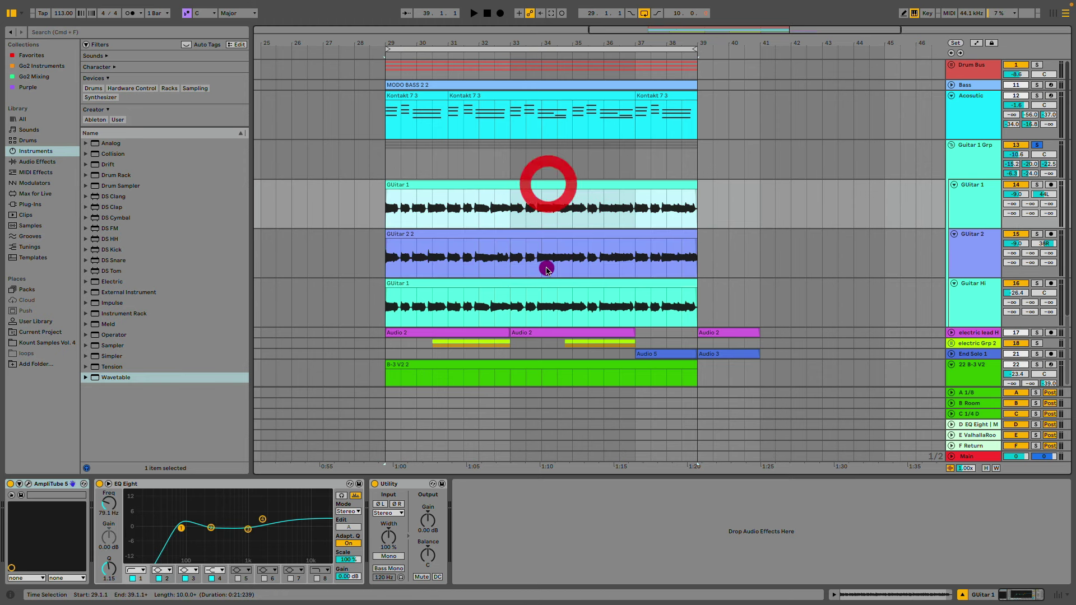
pyautogui.click(544, 284)
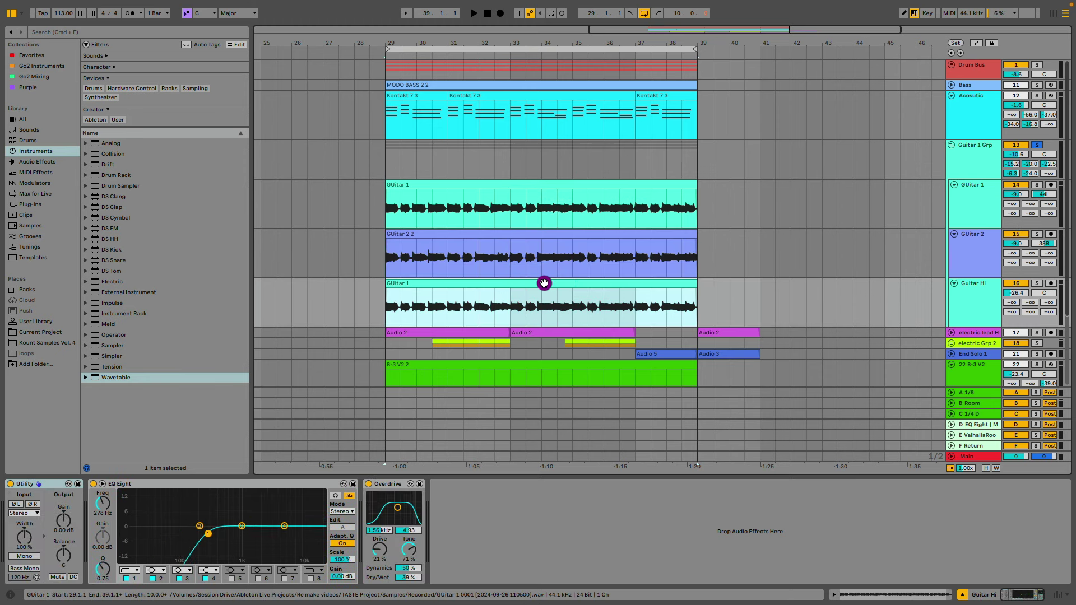
# Solo GUitar 1 and play its part from bar 29, then stop.
pyautogui.click(984, 203)
pyautogui.click(1038, 146)
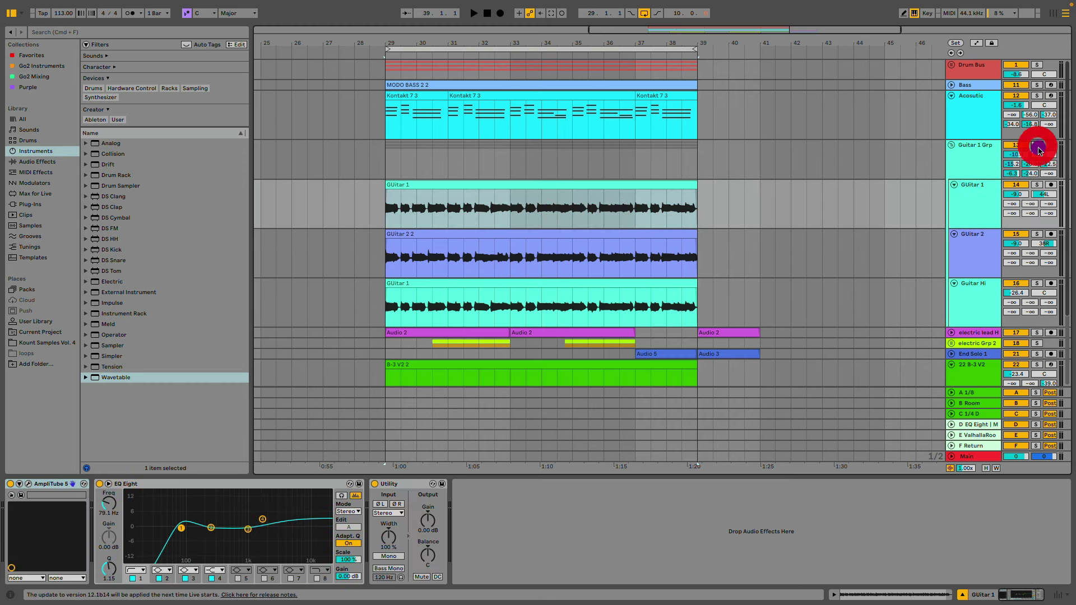
pyautogui.click(1037, 185)
pyautogui.click(564, 191)
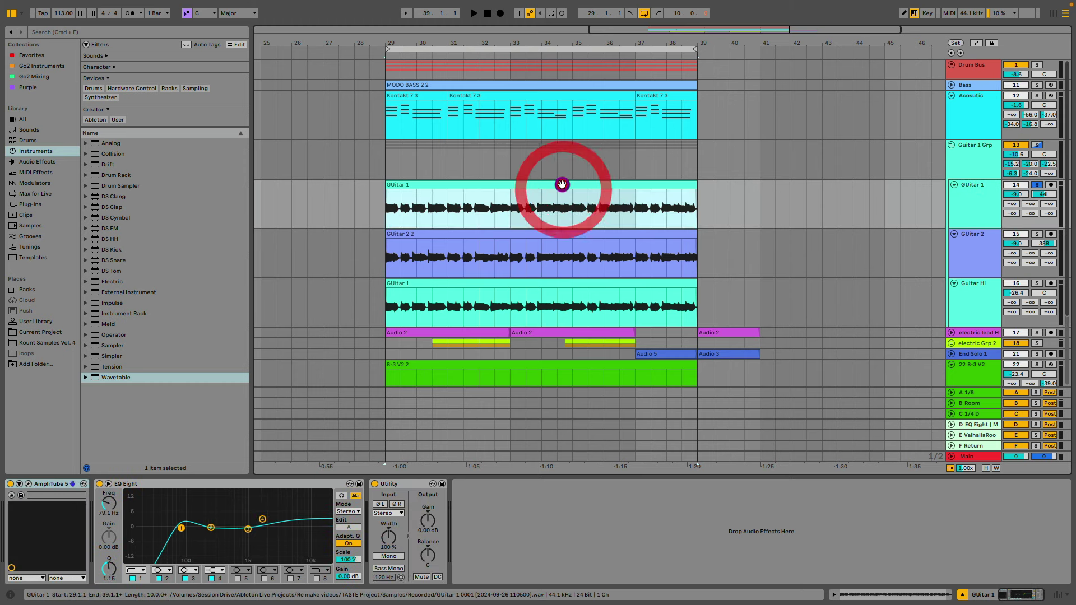
pyautogui.press('space')
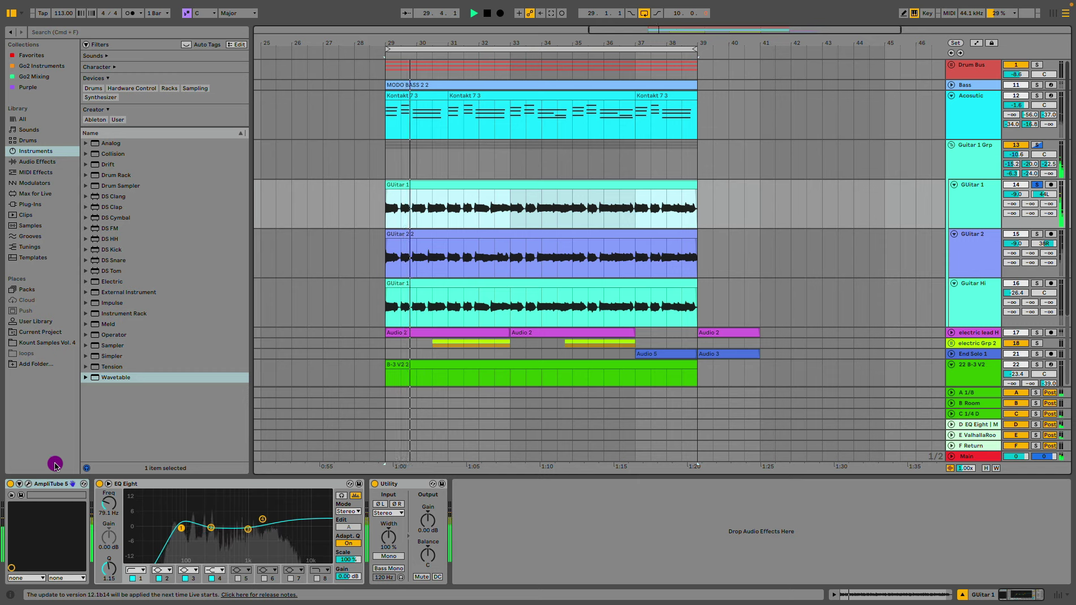
pyautogui.press('space')
# Bring AmpliTube 5 into view, show the Clean amps and OverScream pedal, and turn up its overdrive.
pyautogui.click(28, 485)
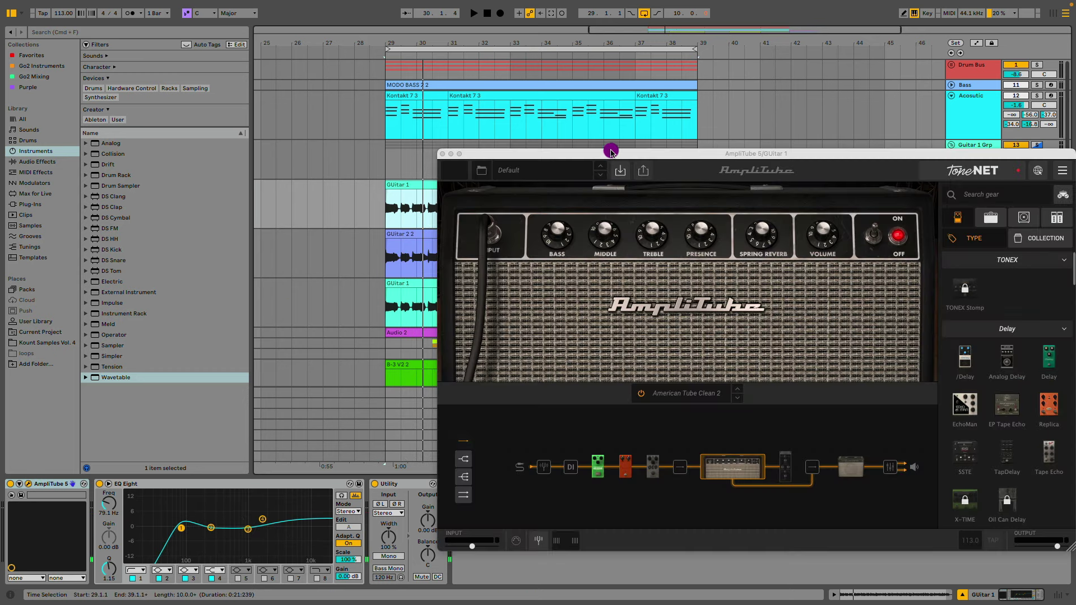
pyautogui.moveTo(609, 150); pyautogui.dragTo(469, 64)
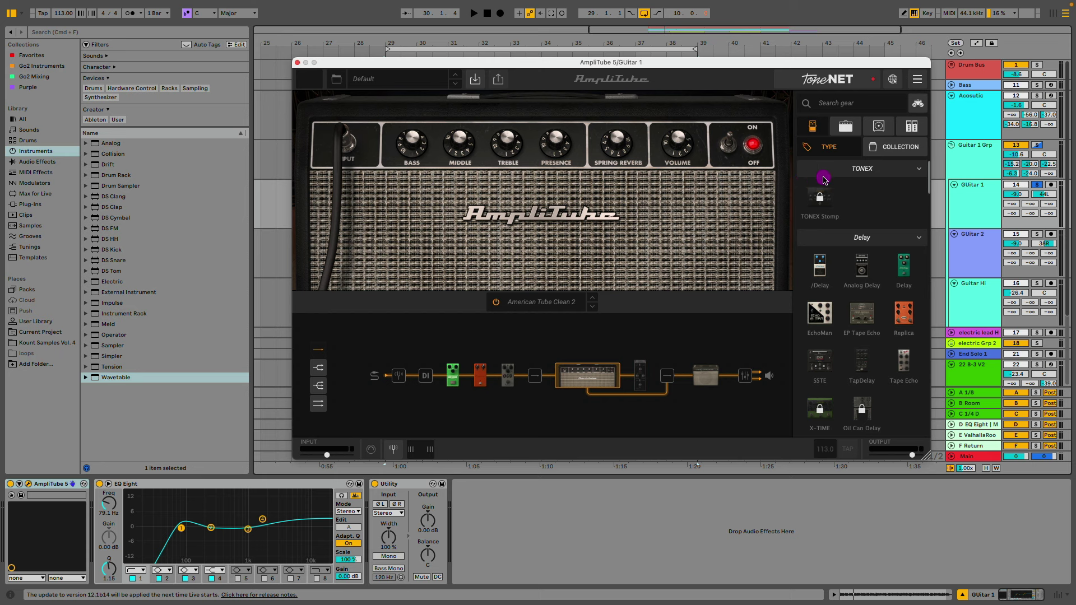
pyautogui.click(851, 130)
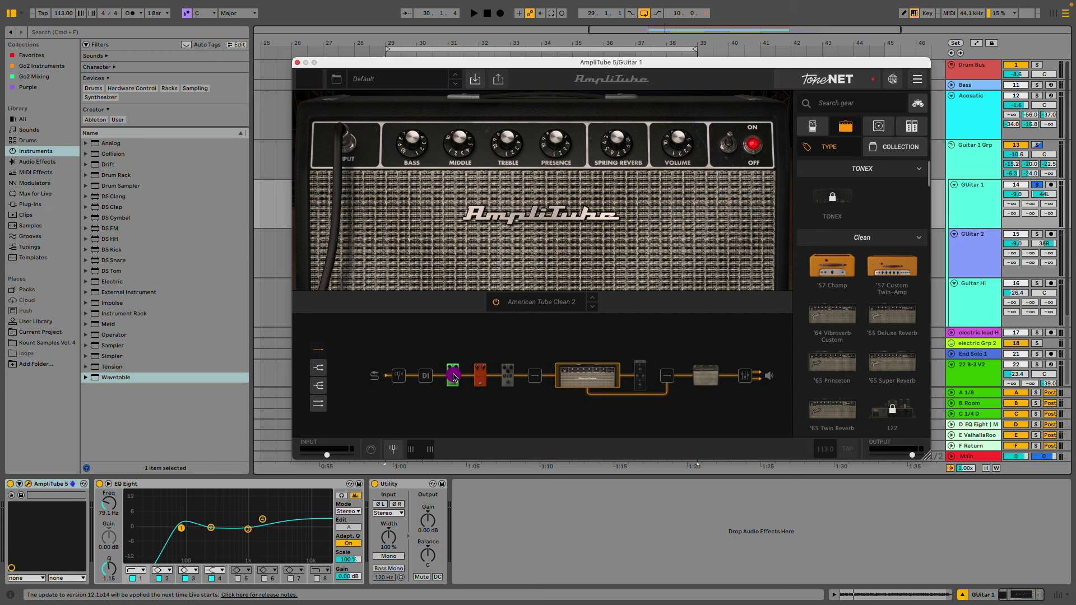
pyautogui.click(452, 377)
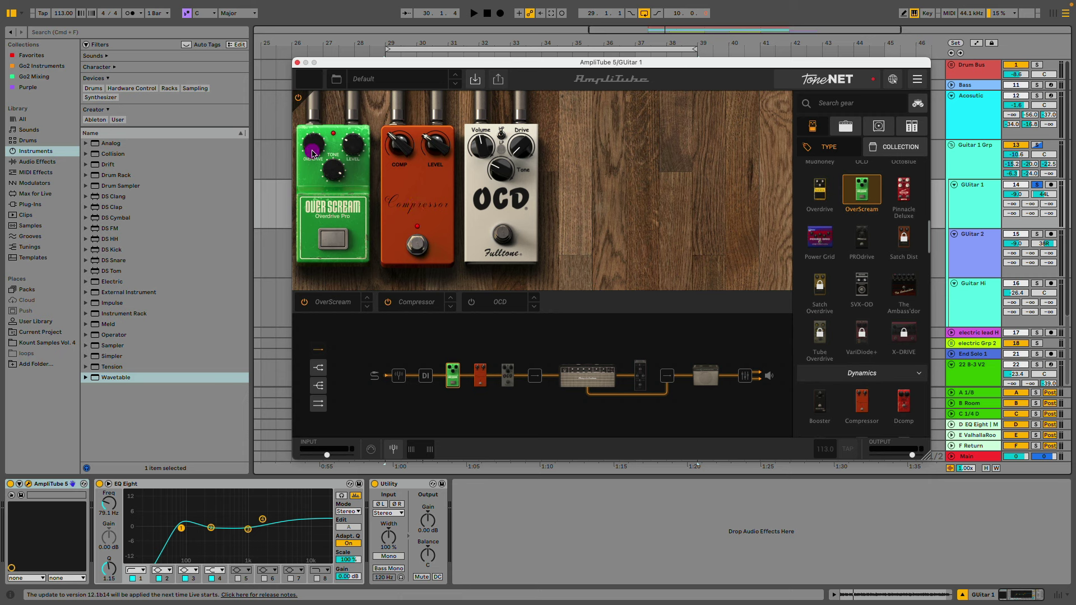
pyautogui.press('space')
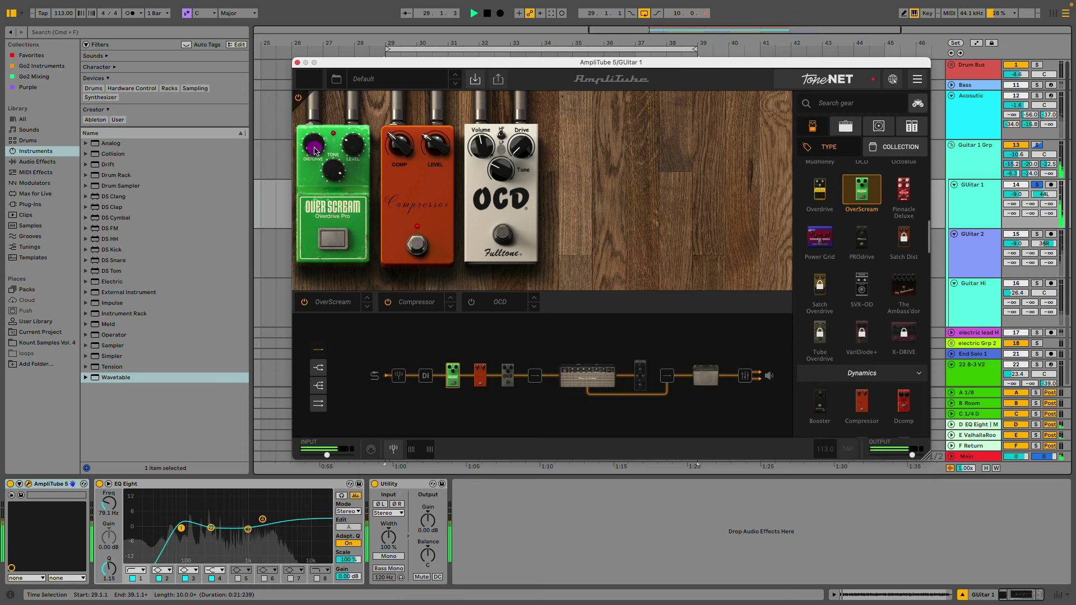
pyautogui.moveTo(315, 150); pyautogui.dragTo(316, 150)
# Set the OverScream tone, then raise the Analog Chorus amount to about 68.
pyautogui.click(334, 172)
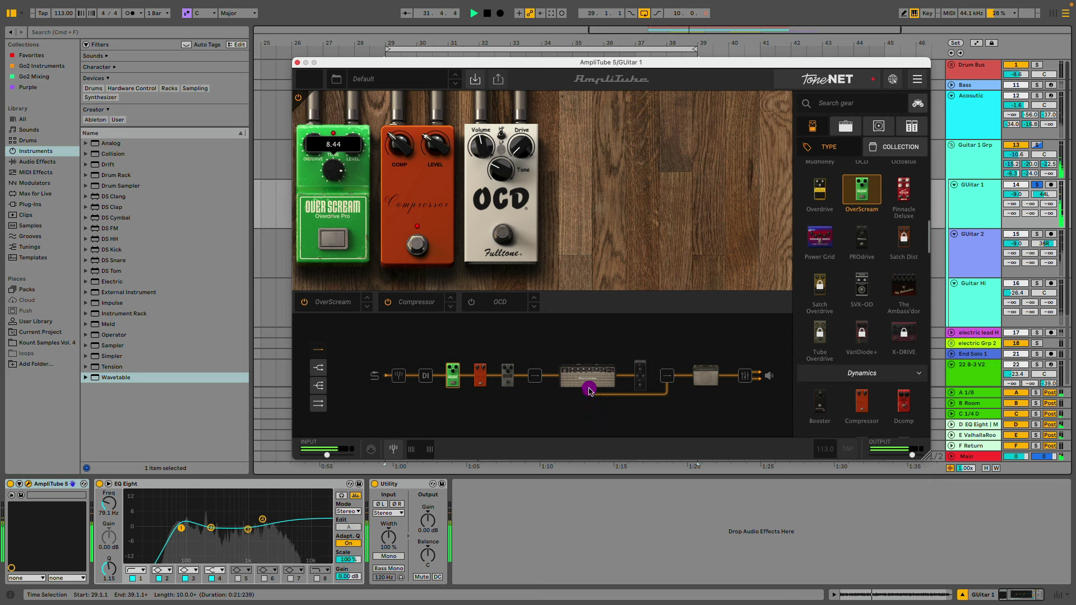
pyautogui.press('space')
pyautogui.click(640, 377)
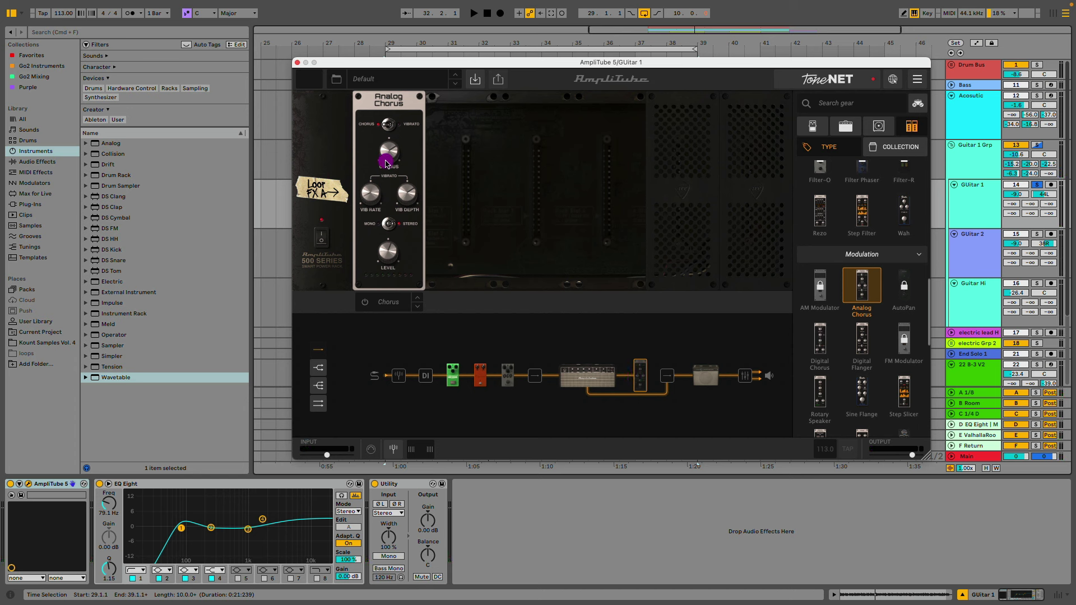
pyautogui.moveTo(386, 163); pyautogui.dragTo(396, 161)
# Audition the chorus, toggle it to mono and back to stereo, and close AmpliTube.
pyautogui.press('space')
pyautogui.click(386, 226)
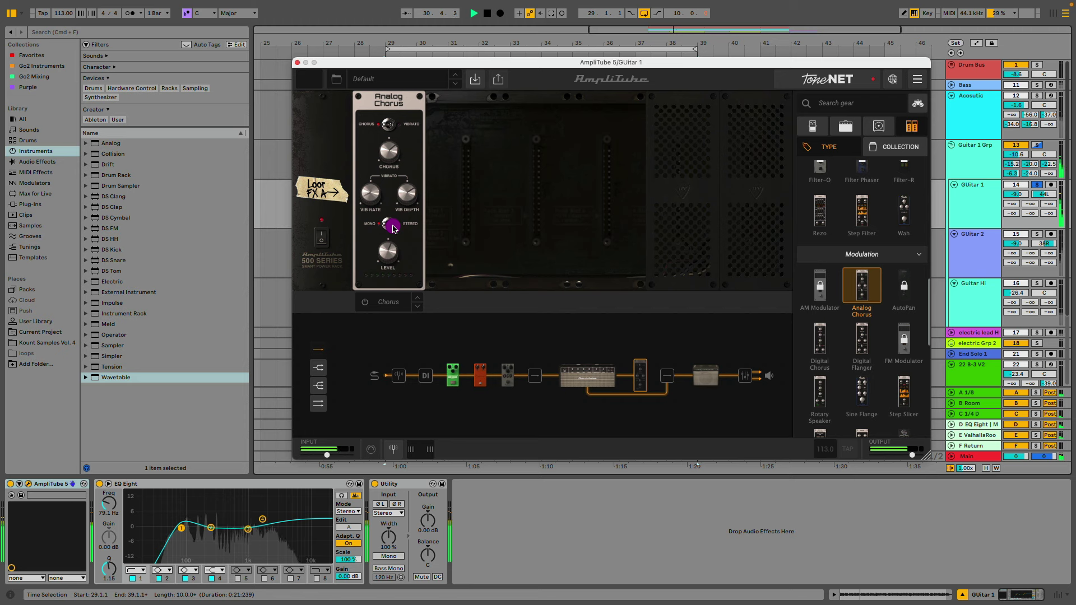
pyautogui.click(389, 224)
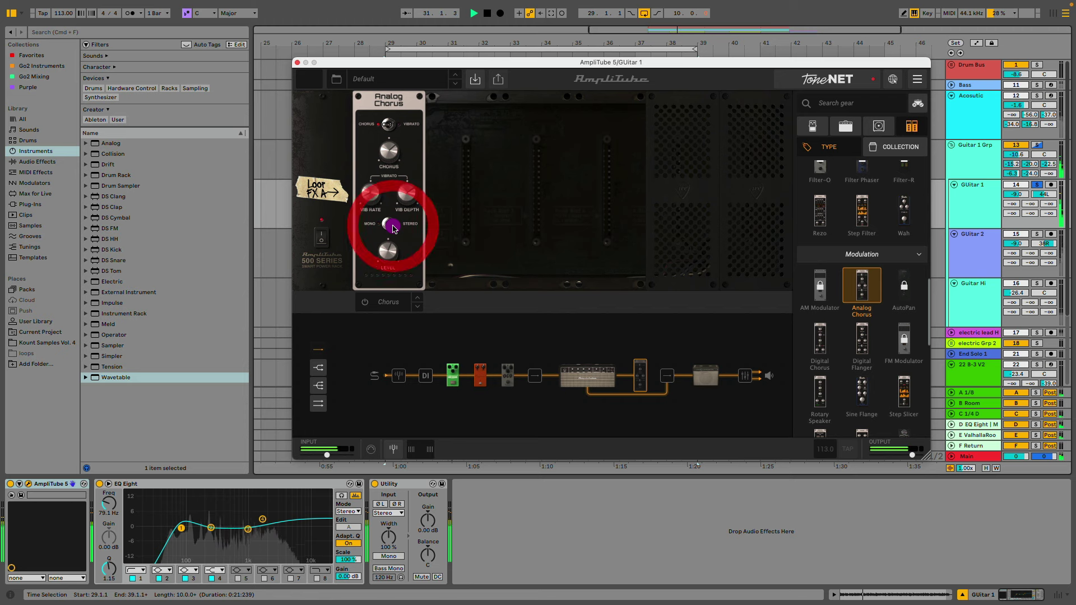
pyautogui.click(297, 63)
# Check Guitar 1's EQ Eight and AmpliTube 5 devices.
pyautogui.click(213, 480)
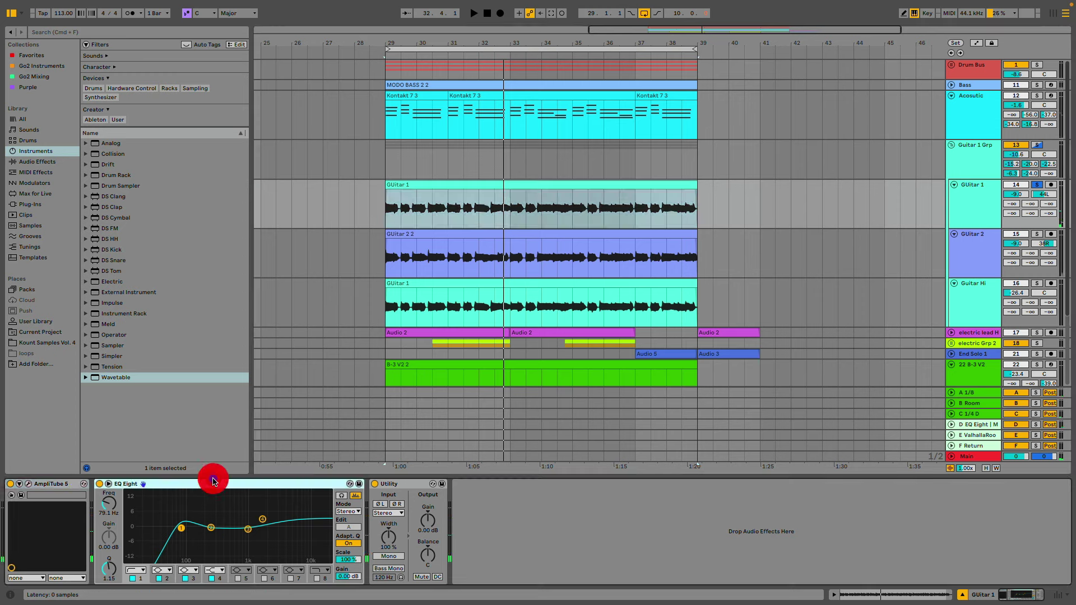
pyautogui.click(184, 482)
pyautogui.click(60, 483)
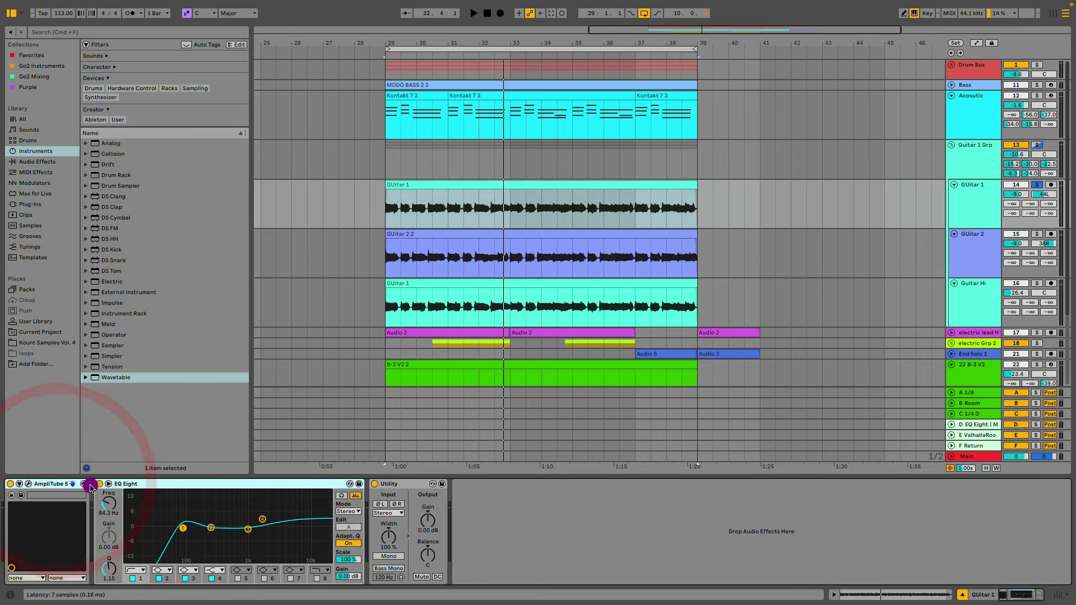
# In Session view, solo Guitar 2 and pan it right to 45R while playing.
pyautogui.press('Tab')
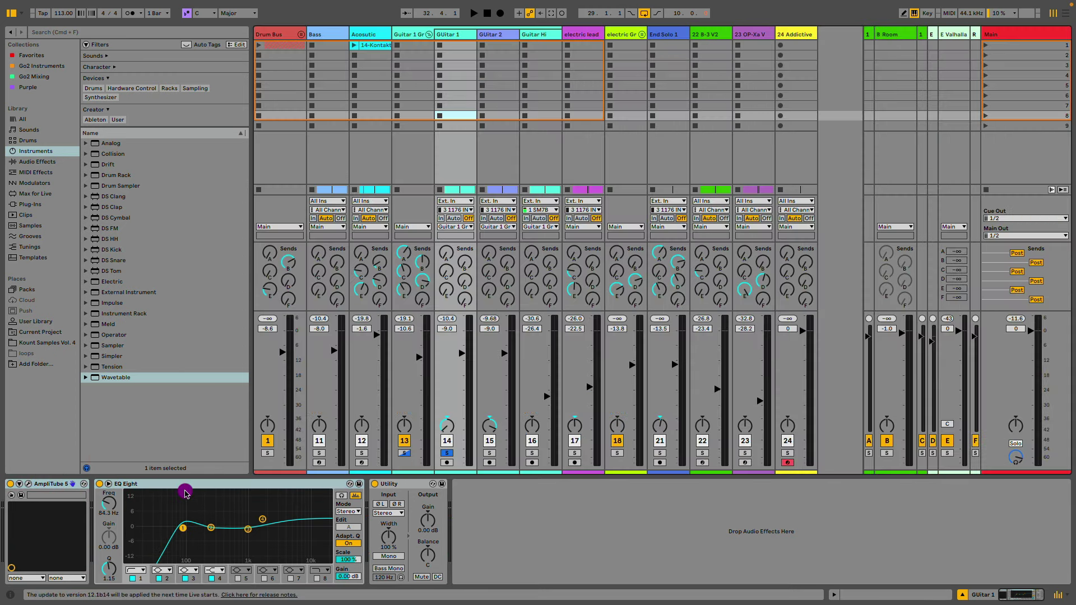
pyautogui.click(483, 29)
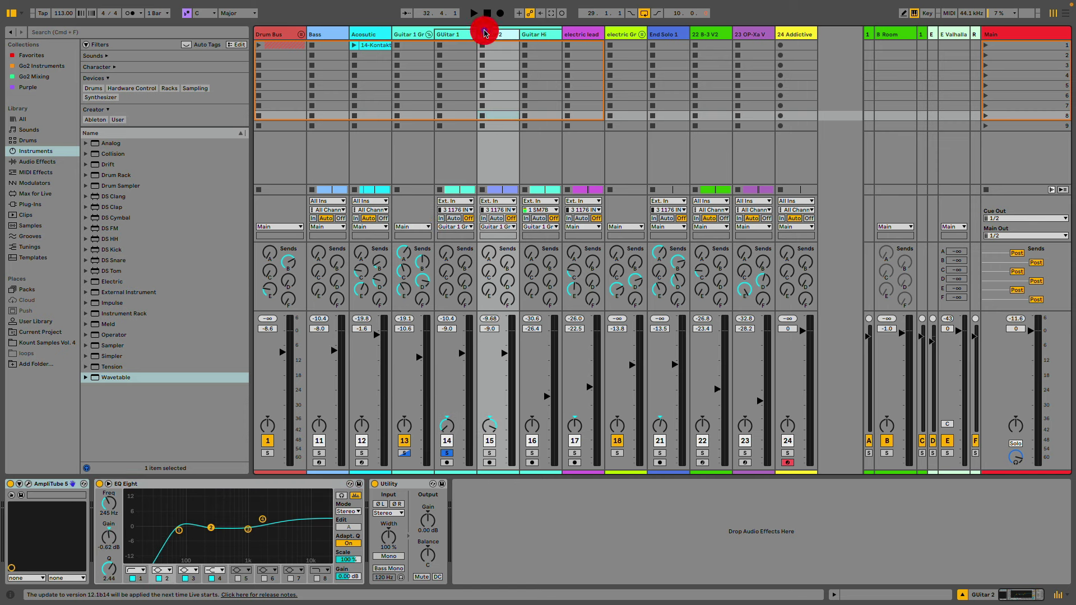
pyautogui.click(489, 454)
pyautogui.press('space')
pyautogui.moveTo(502, 351); pyautogui.dragTo(504, 355)
pyautogui.moveTo(490, 427); pyautogui.dragTo(509, 365)
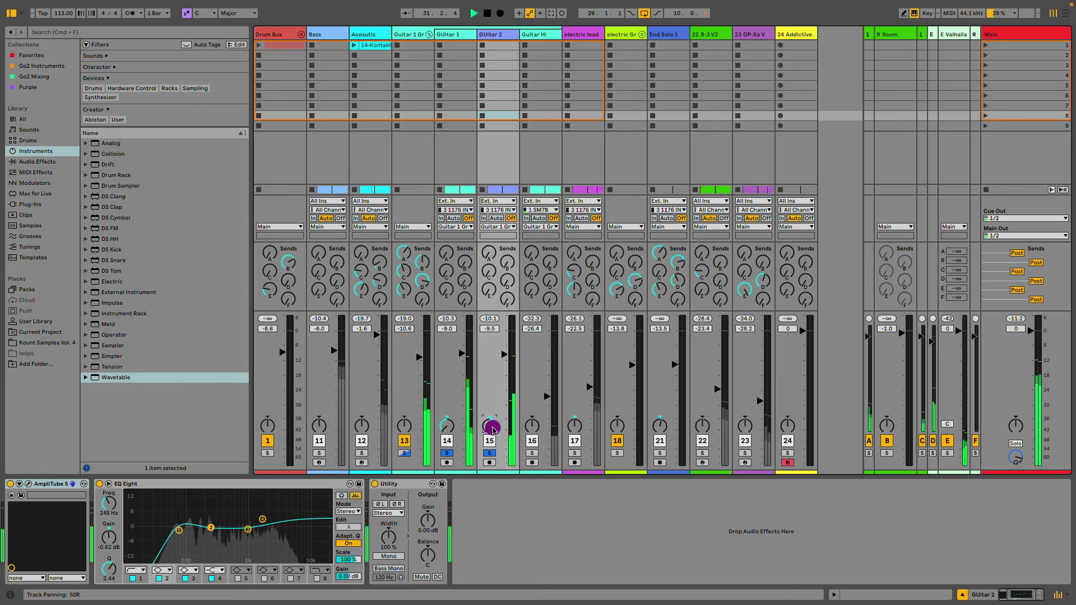
pyautogui.moveTo(446, 425); pyautogui.dragTo(482, 424)
# Solo Guitar Hi in the mixer and raise its fader to about -20 dB during playback.
pyautogui.press('space')
pyautogui.press('Tab')
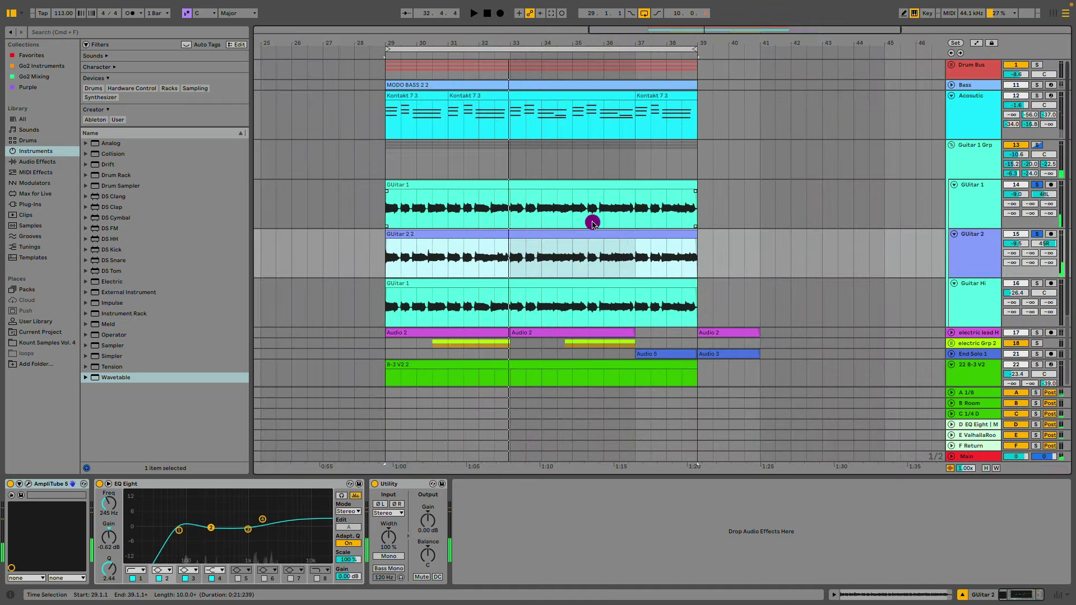
pyautogui.click(588, 283)
pyautogui.press('Tab')
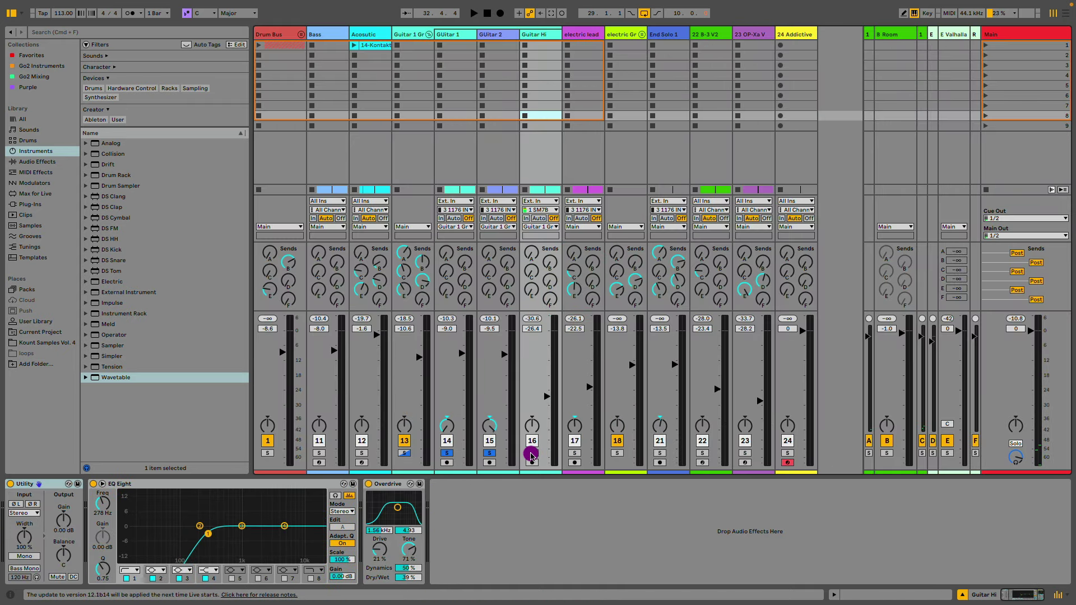
pyautogui.click(531, 454)
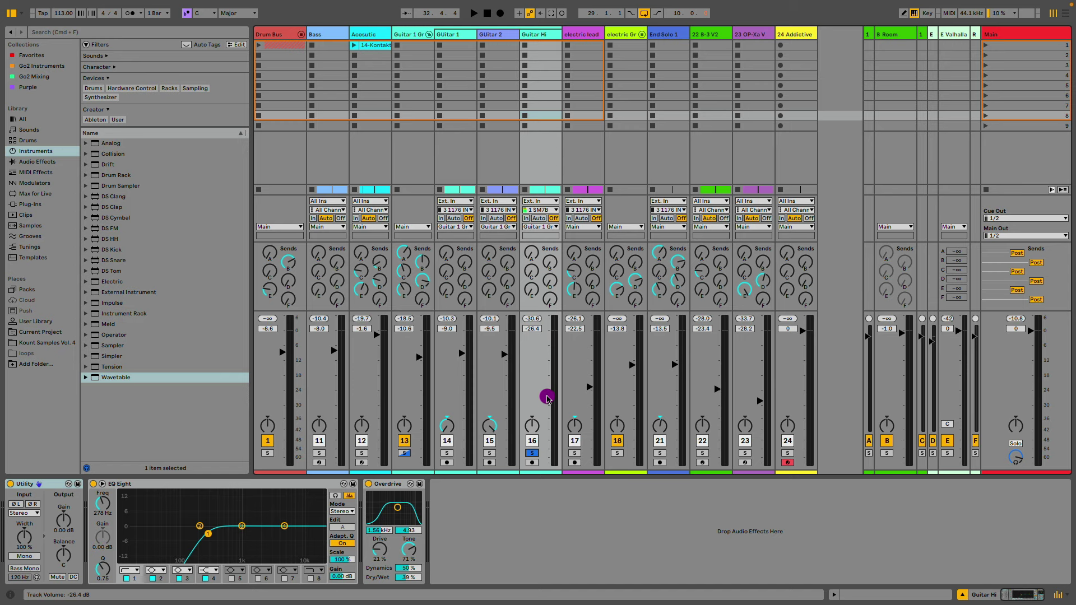
pyautogui.press('space')
pyautogui.moveTo(547, 398); pyautogui.dragTo(548, 378)
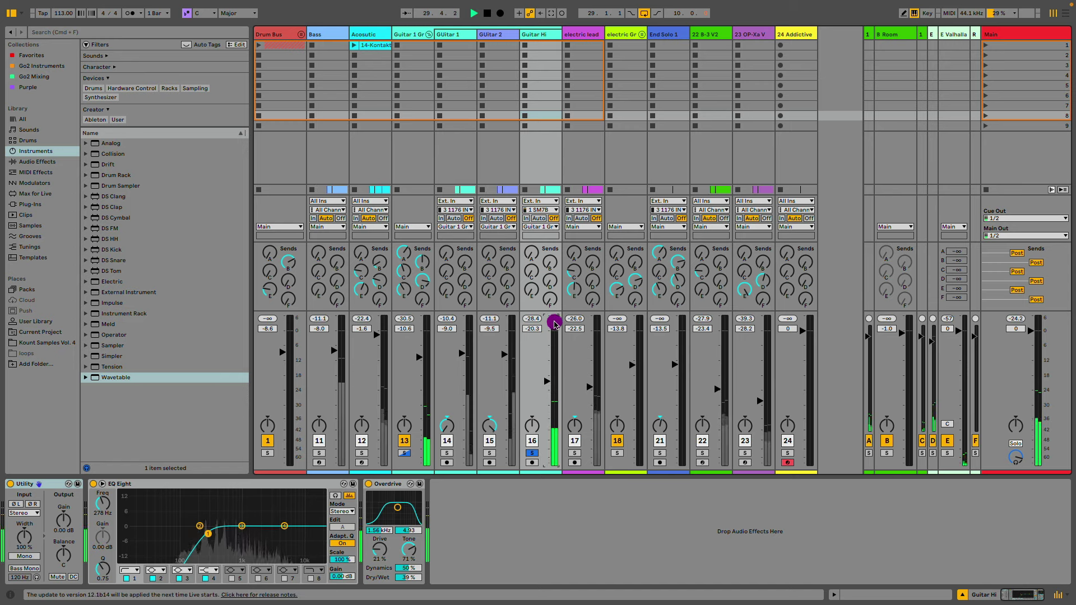
# Open the Guitar Hi clip's details and keep its warp mode at Complex.
pyautogui.press('Tab')
pyautogui.press('space')
pyautogui.doubleClick(596, 290)
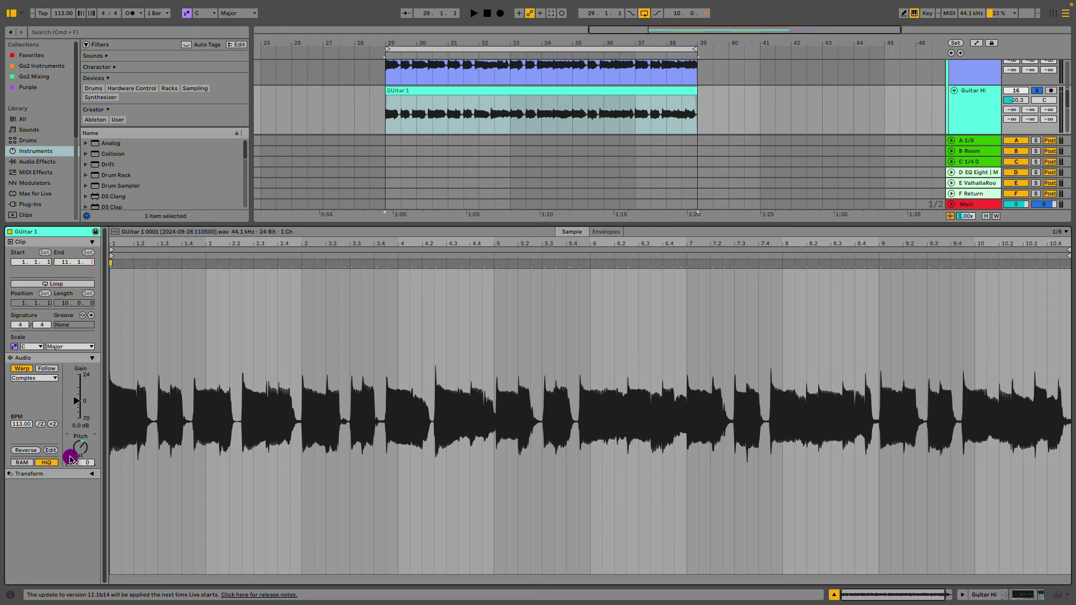
pyautogui.click(53, 378)
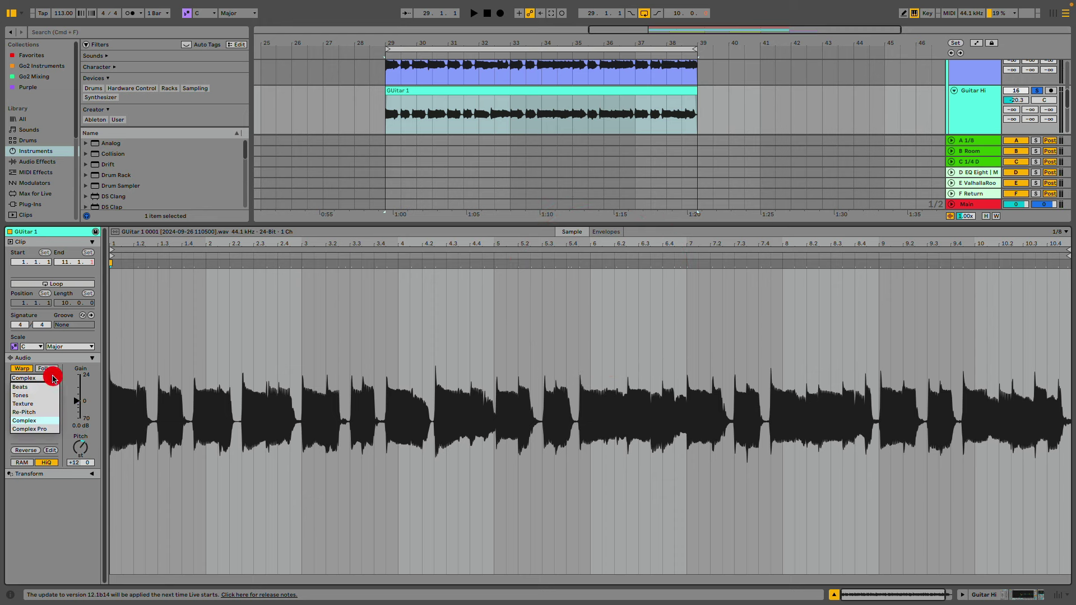
pyautogui.click(41, 418)
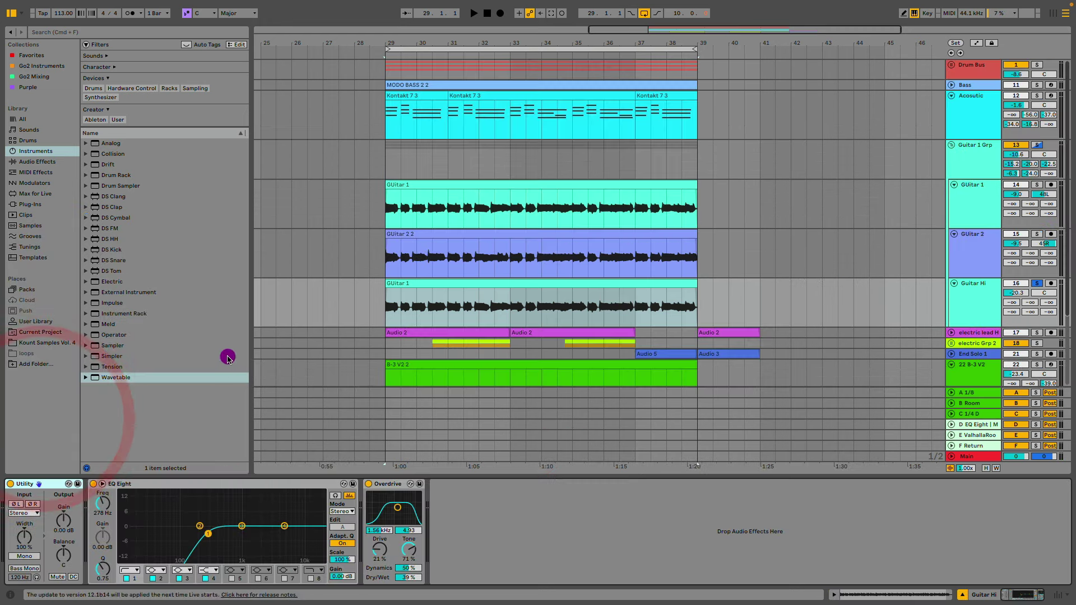
pyautogui.press('space')
pyautogui.click(464, 285)
pyautogui.press('Tab')
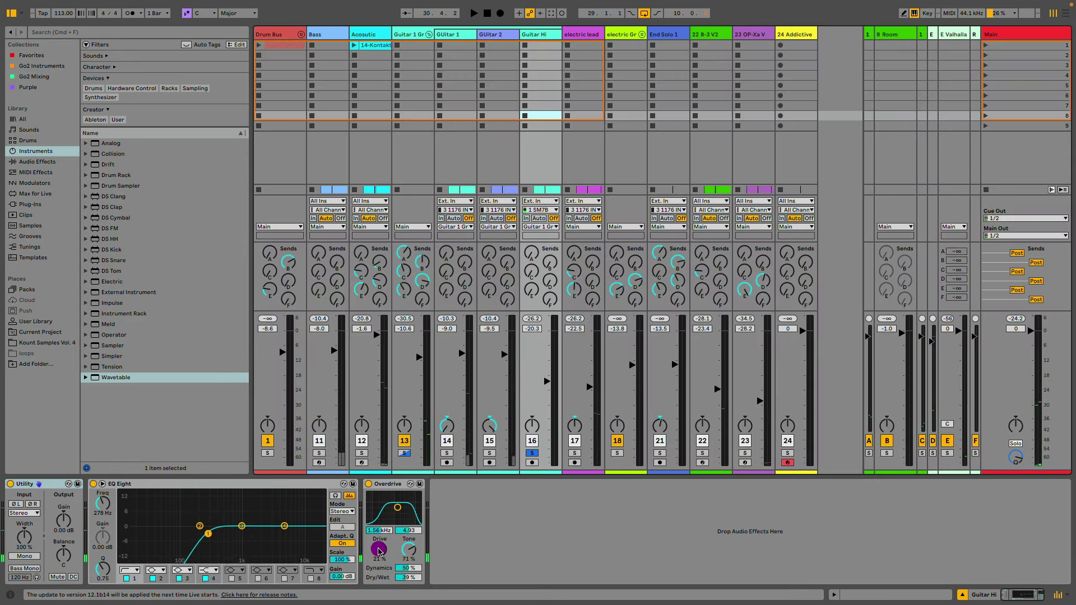
# Nudge Guitar Hi's Overdrive drive up to 23% and readjust its level during playback.
pyautogui.moveTo(380, 552); pyautogui.dragTo(380, 549)
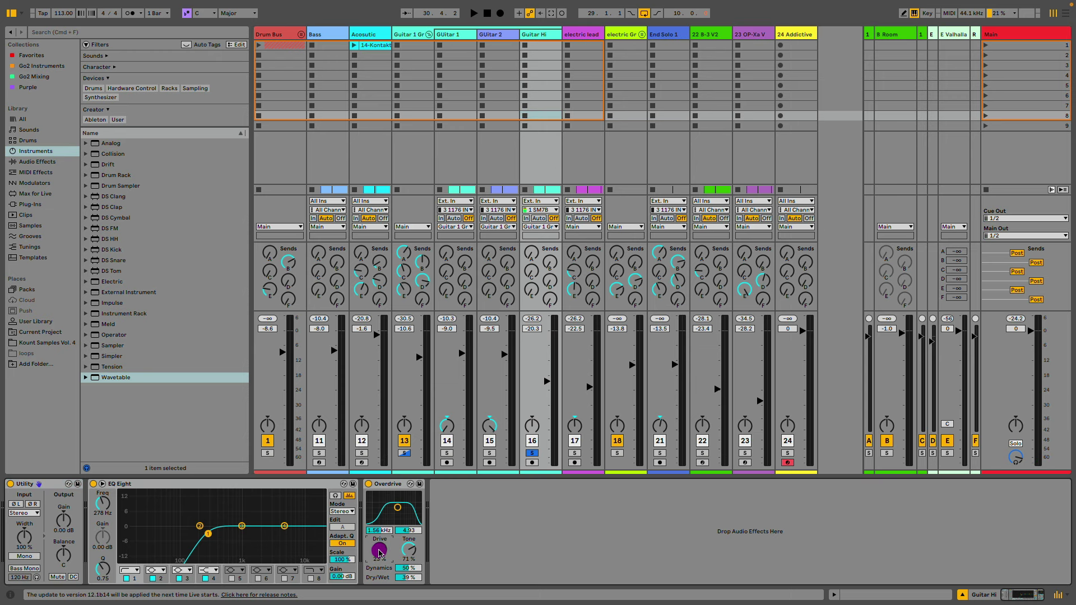
pyautogui.click(403, 453)
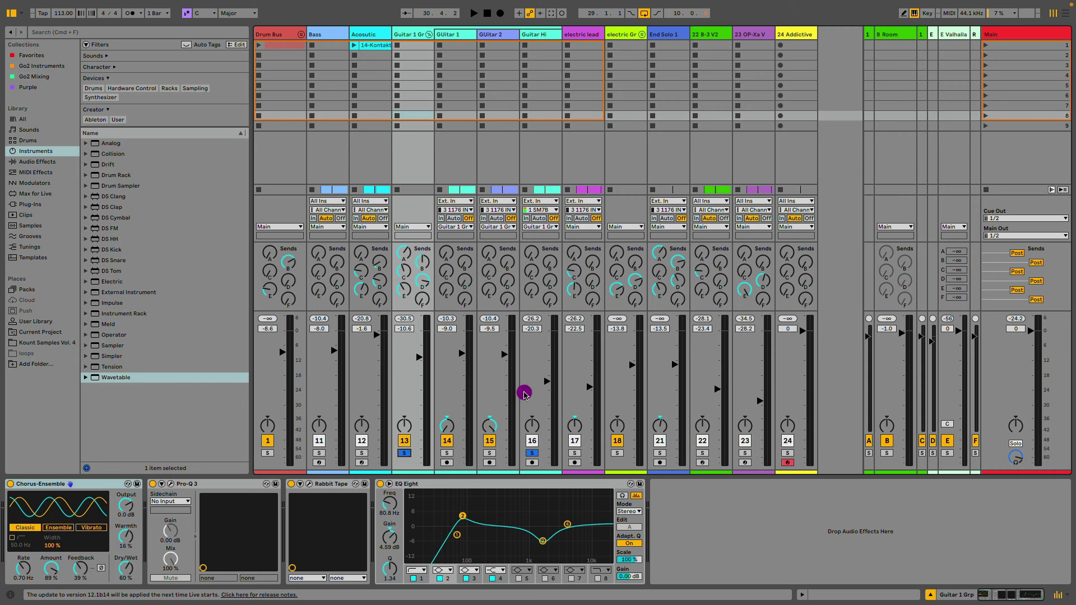
pyautogui.press('space')
pyautogui.moveTo(547, 389)
pyautogui.mouseDown()
pyautogui.moveTo(547, 415)
pyautogui.moveTo(547, 360)
pyautogui.moveTo(547, 370)
pyautogui.mouseUp()
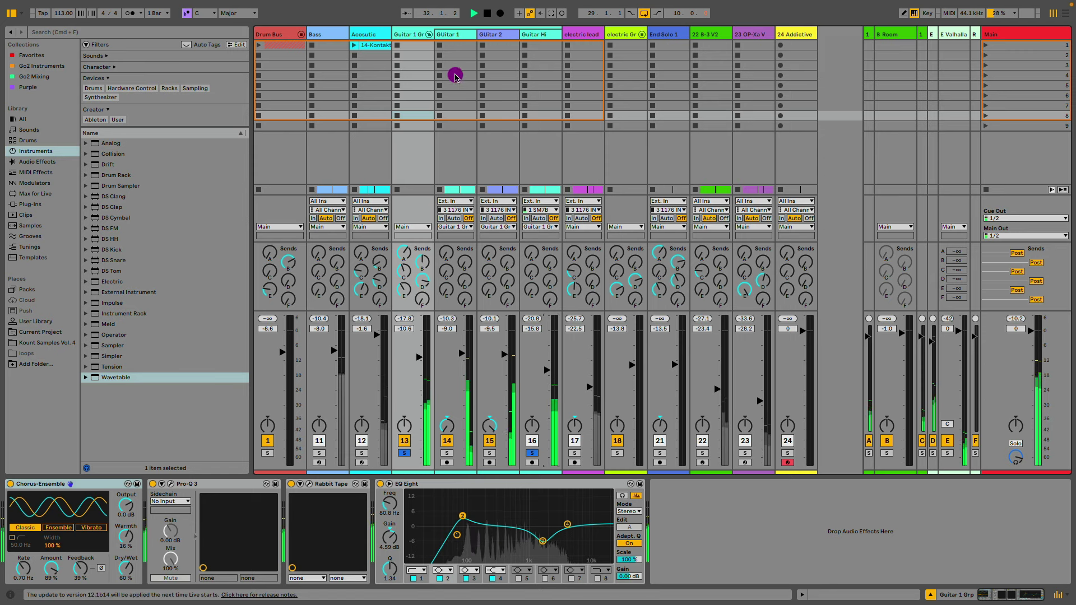
pyautogui.press('space')
# Fold the Guitar 1 group and raise its Chorus-Ensemble dry/wet from 60% to 68%.
pyautogui.click(428, 35)
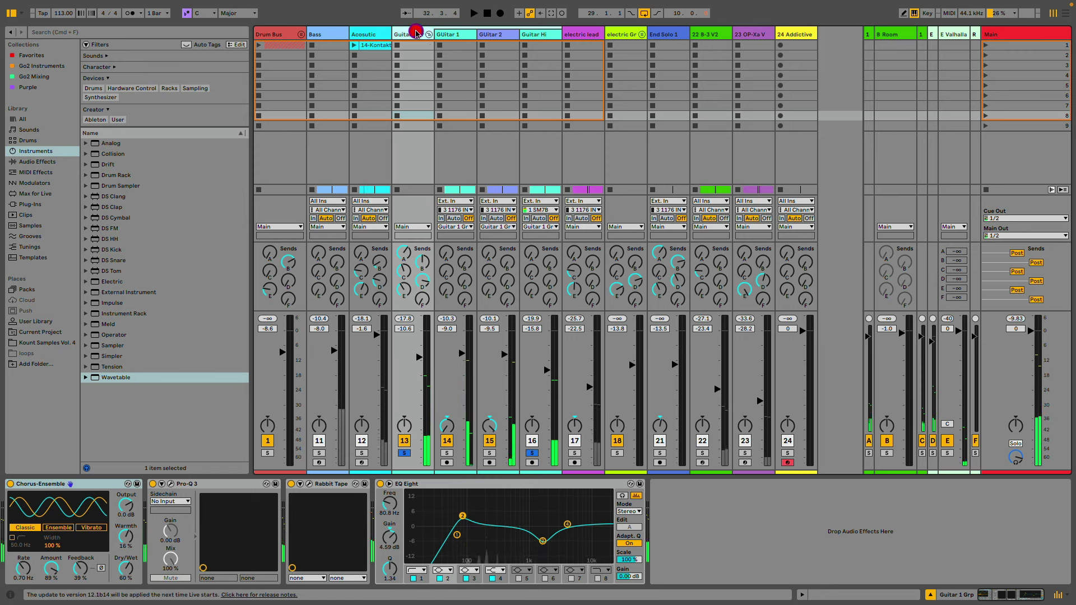
pyautogui.click(429, 35)
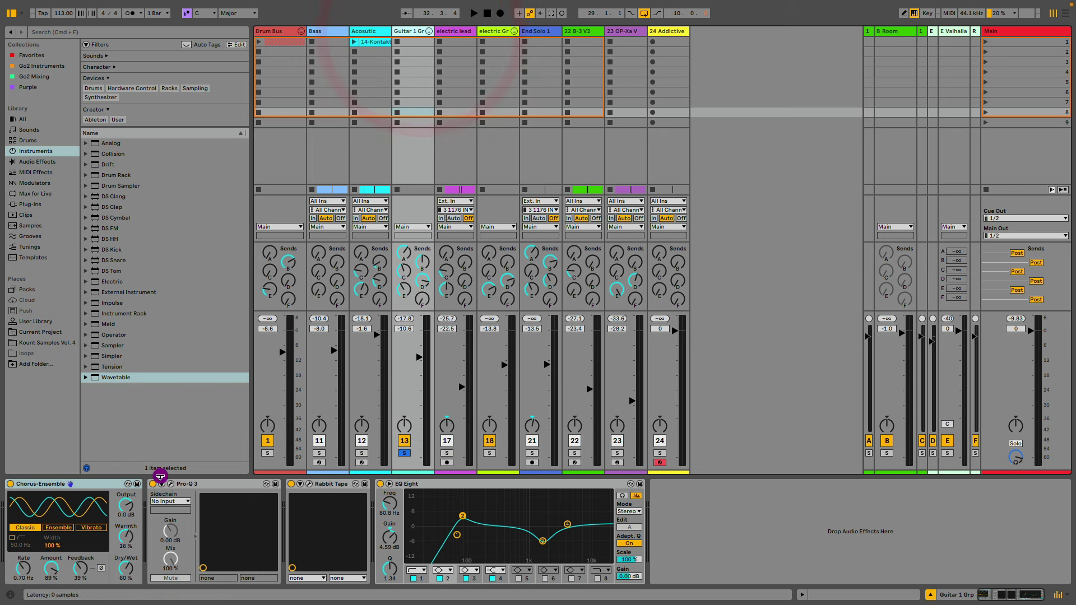
pyautogui.click(124, 572)
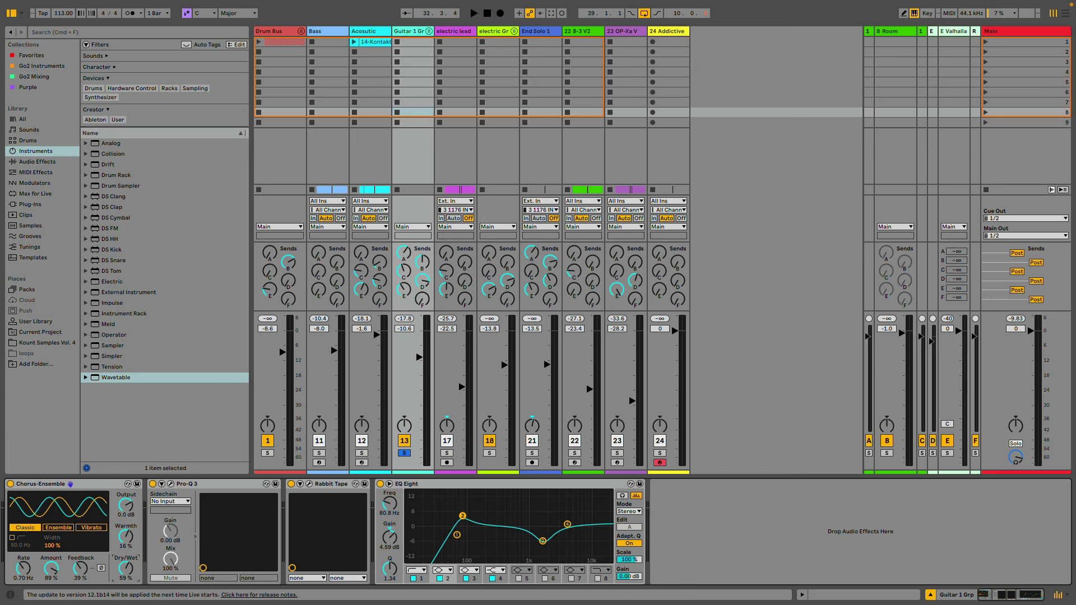
pyautogui.press('space')
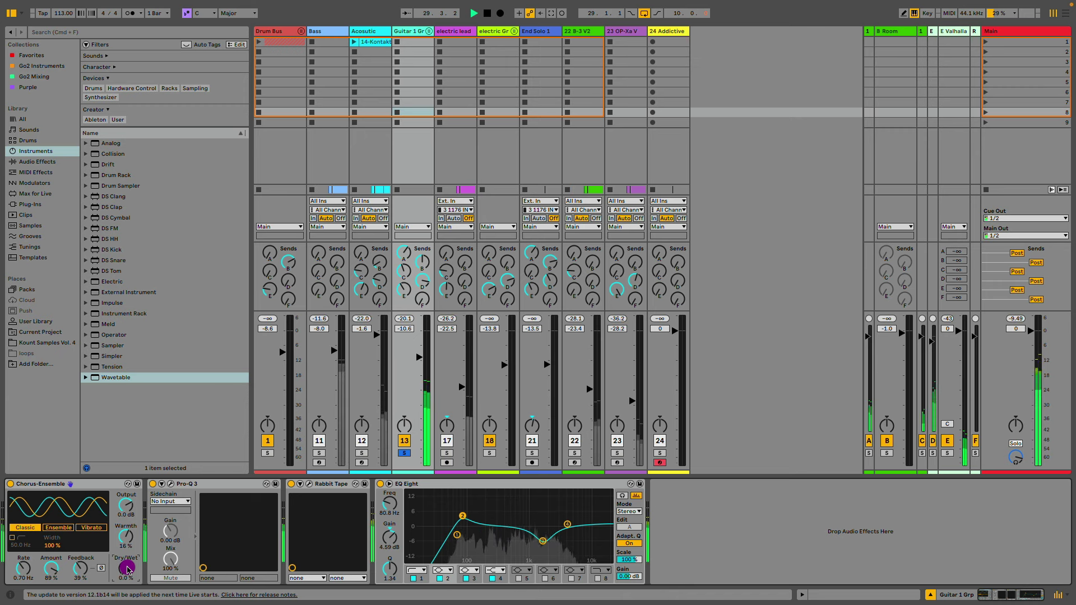
pyautogui.moveTo(128, 570); pyautogui.dragTo(127, 532)
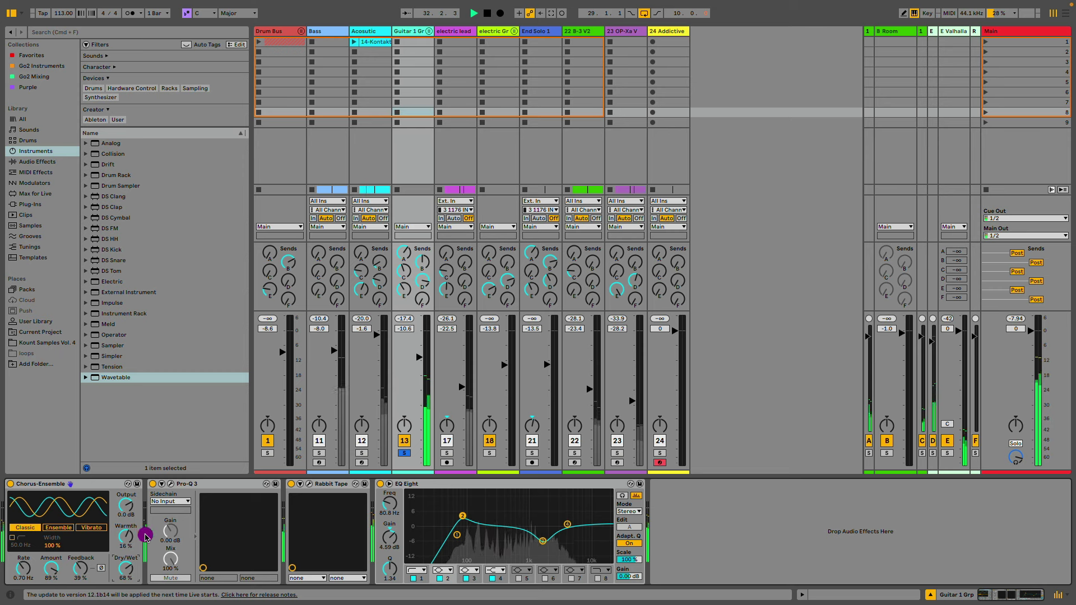
# Bring up Guitar 1 Grp's Pro-Q 3 window, then close it again.
pyautogui.click(168, 485)
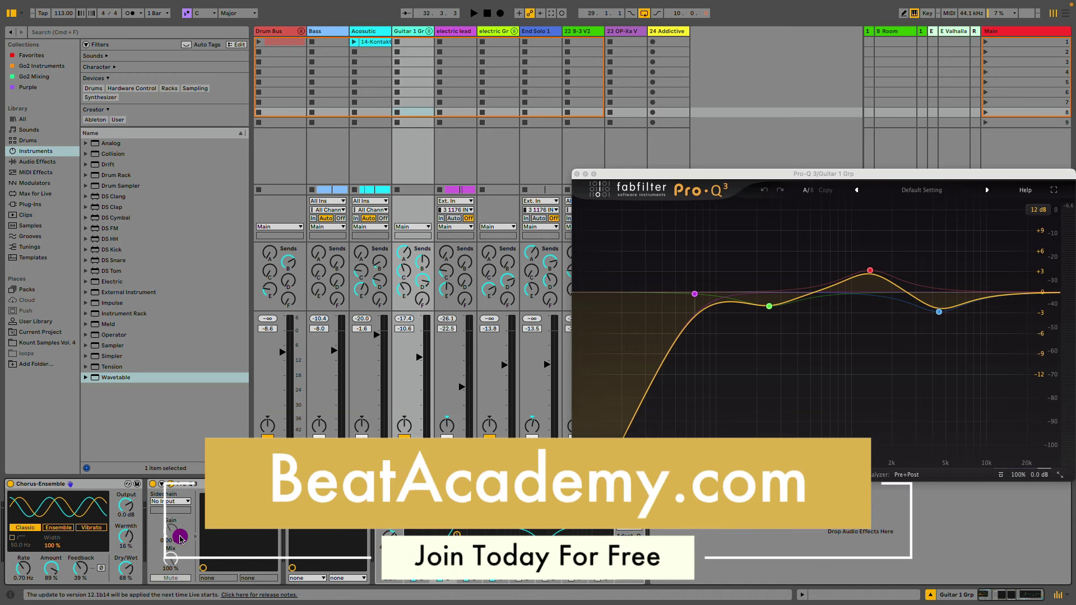
pyautogui.click(247, 504)
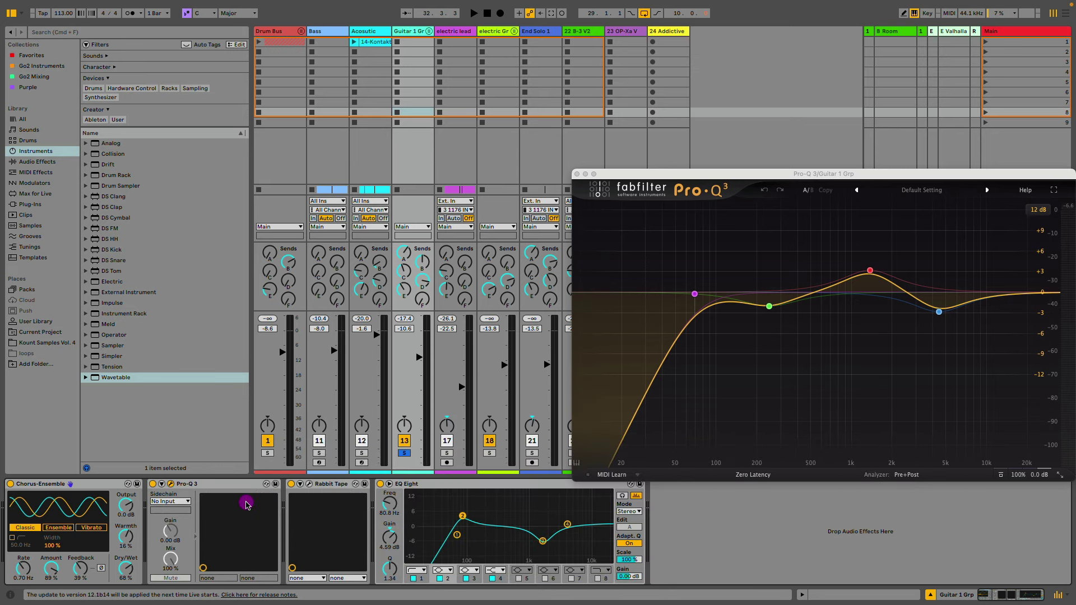
pyautogui.click(577, 174)
# Open Rabbit Tape and turn its Grit from 20% up to 70% while the song plays.
pyautogui.click(309, 484)
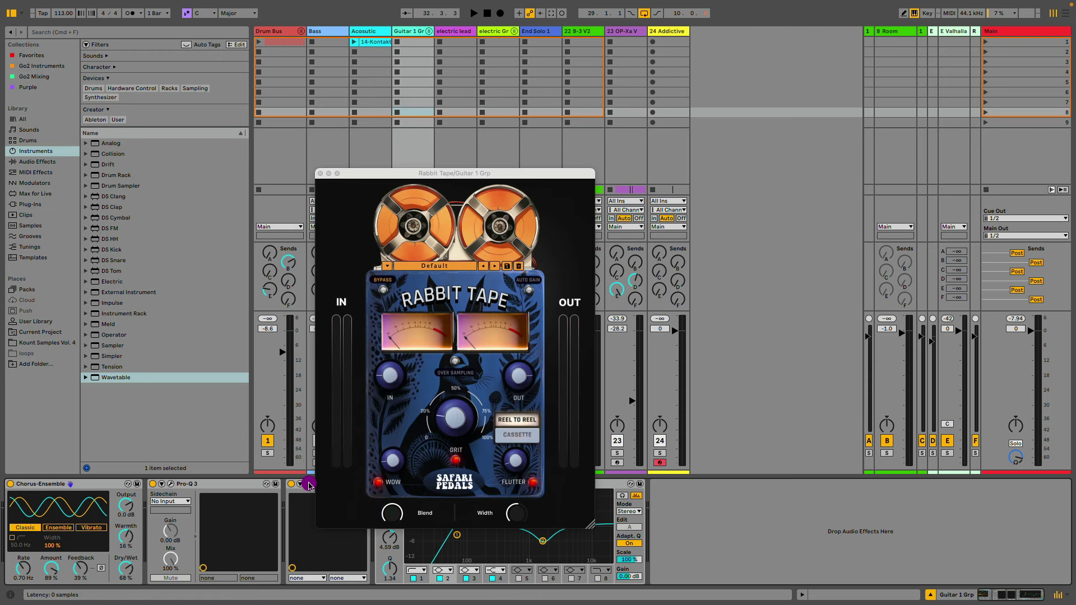
pyautogui.click(465, 420)
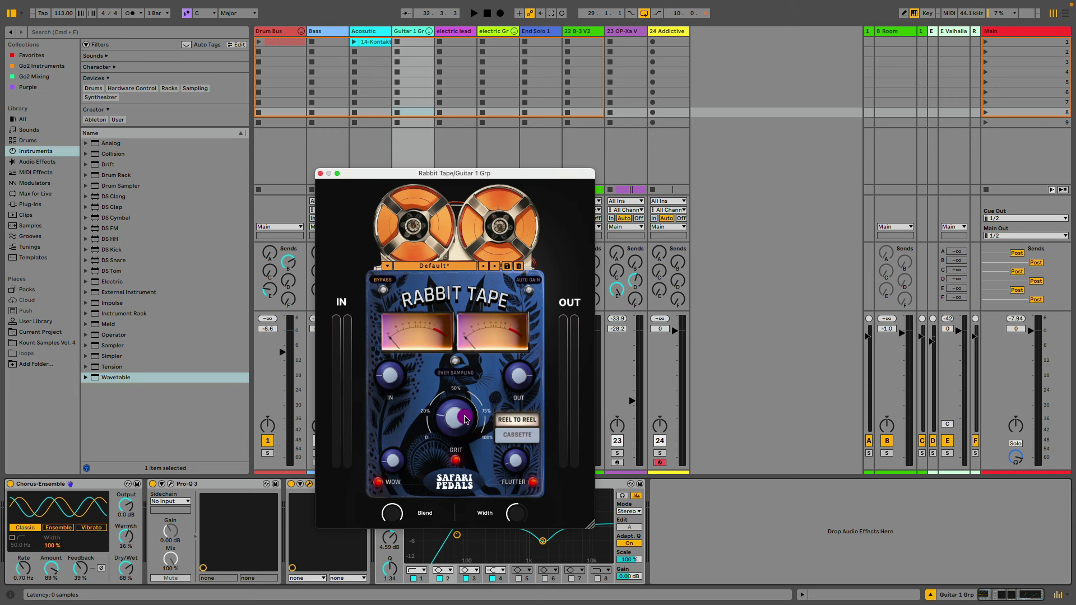
pyautogui.press('space')
pyautogui.moveTo(464, 420); pyautogui.dragTo(399, 457)
# Close the Rabbit Tape window, stop playback and solo Guitar 1 Grp.
pyautogui.click(320, 174)
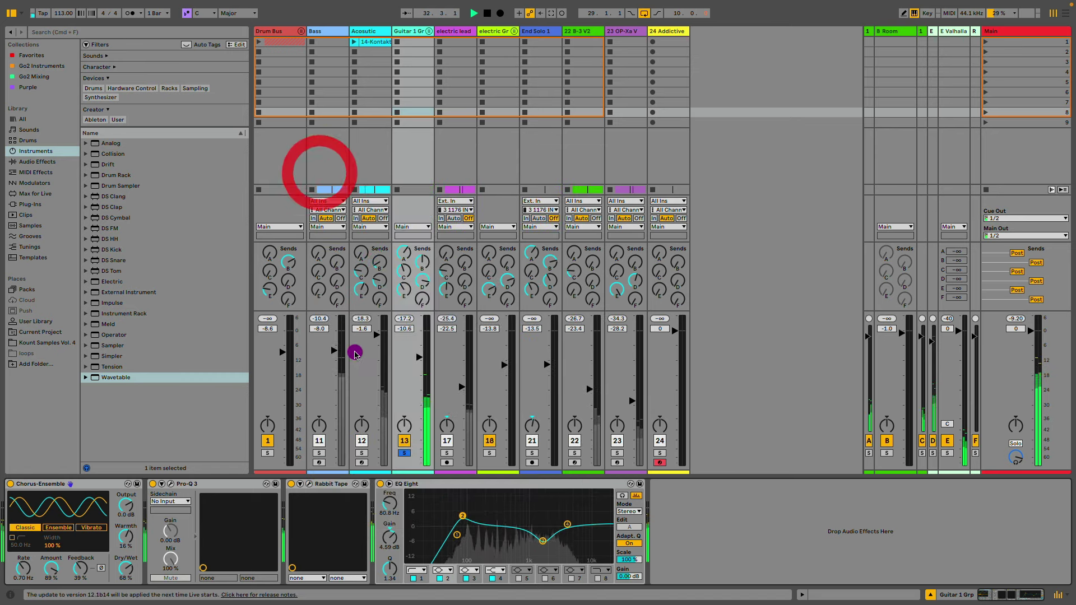
pyautogui.press('space')
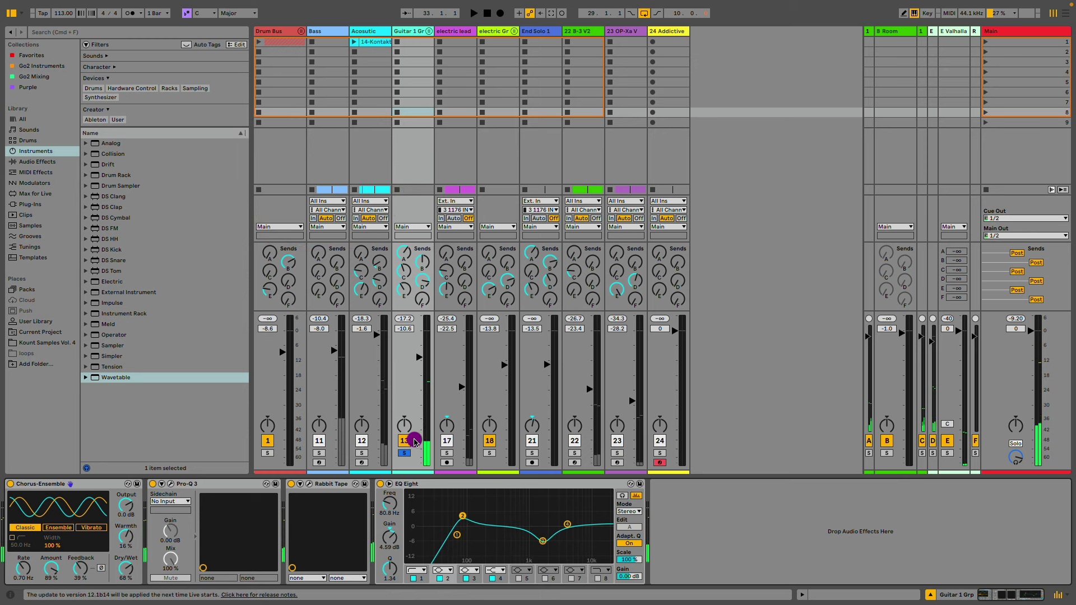
pyautogui.click(405, 453)
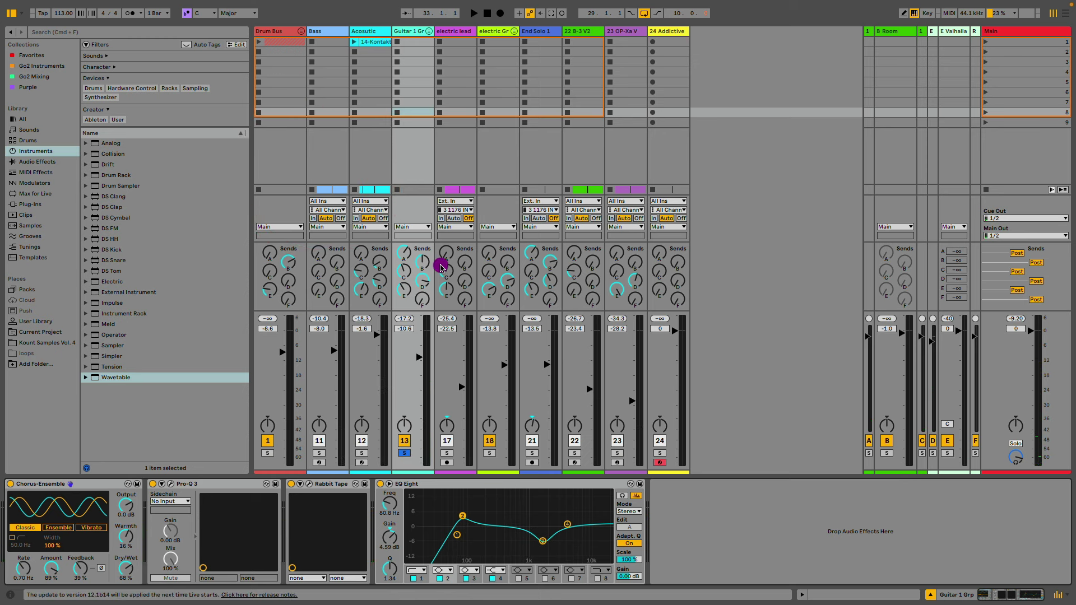
# Disable all sends on Guitar 1 Grp and play the dry guitars briefly.
pyautogui.click(403, 252)
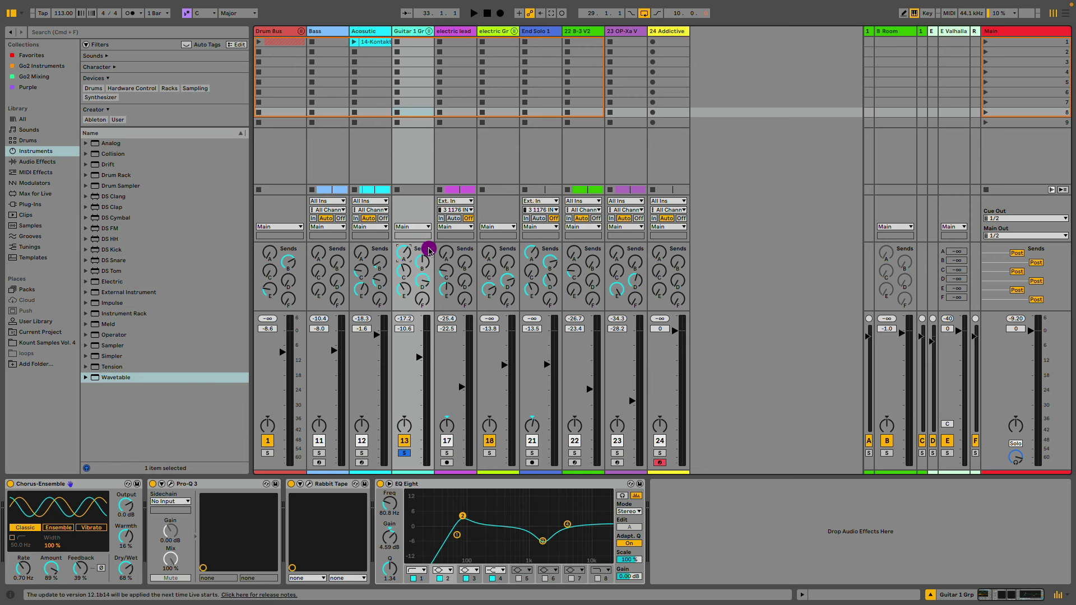
pyautogui.rightClick(423, 255)
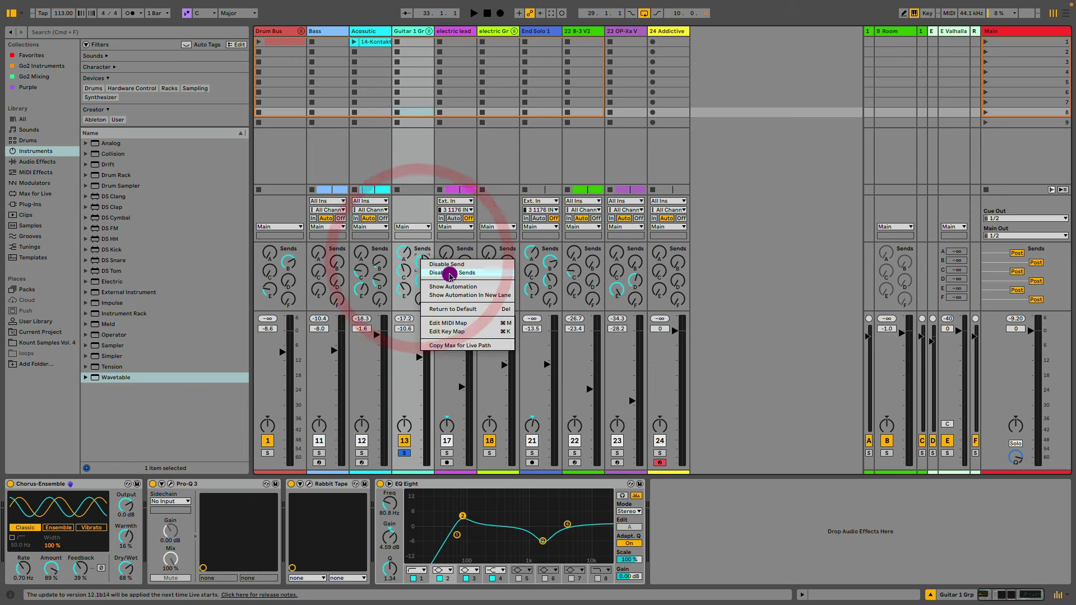
pyautogui.click(444, 276)
pyautogui.press('space')
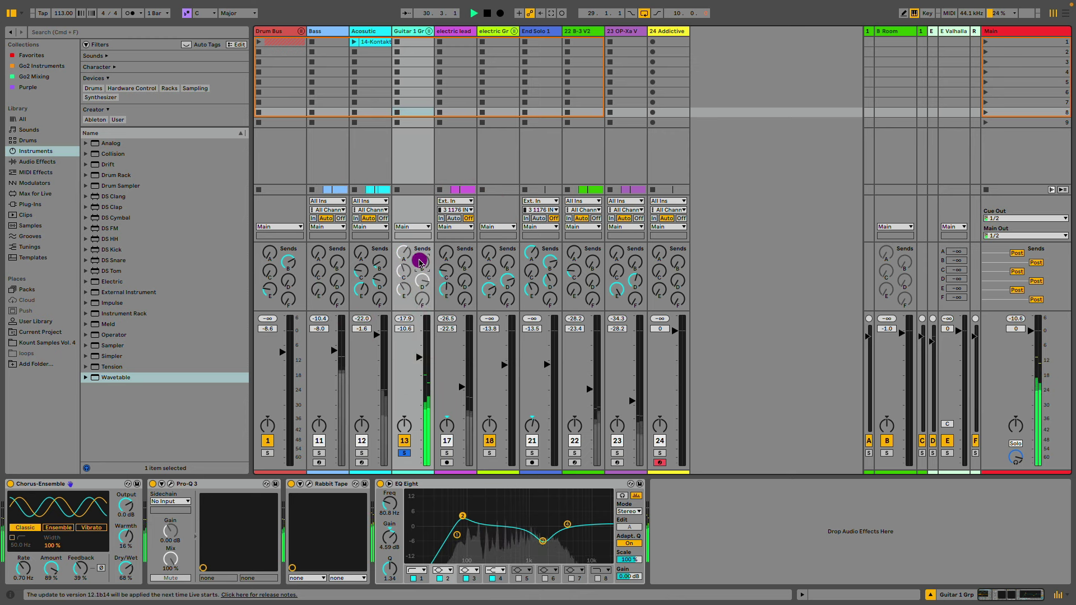
pyautogui.press('space')
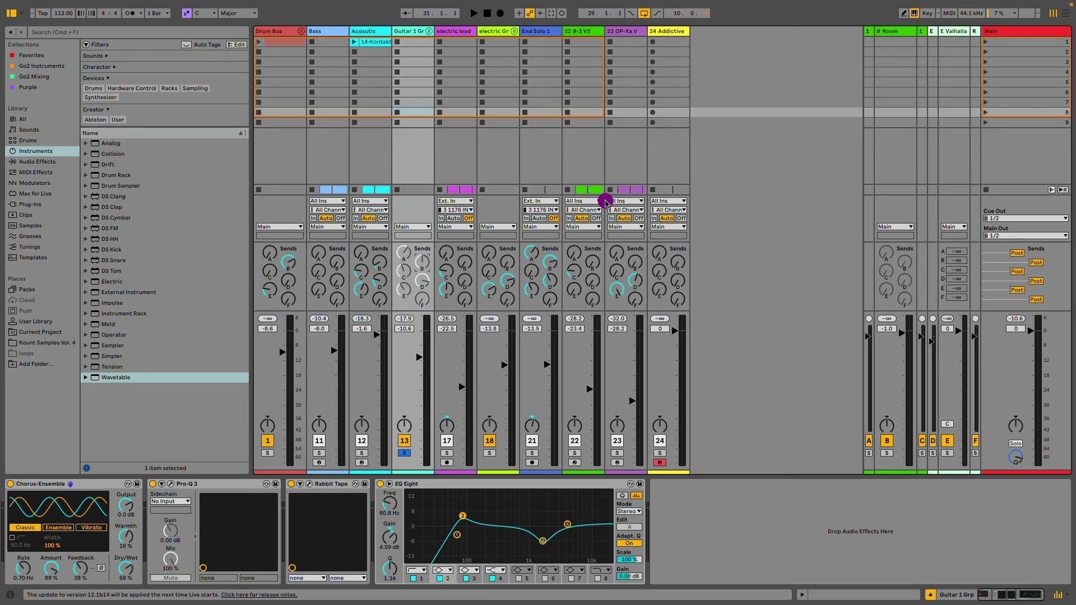
# Re-enable Guitar 1 Grp's sends and view the Echo on return A.
pyautogui.rightClick(406, 252)
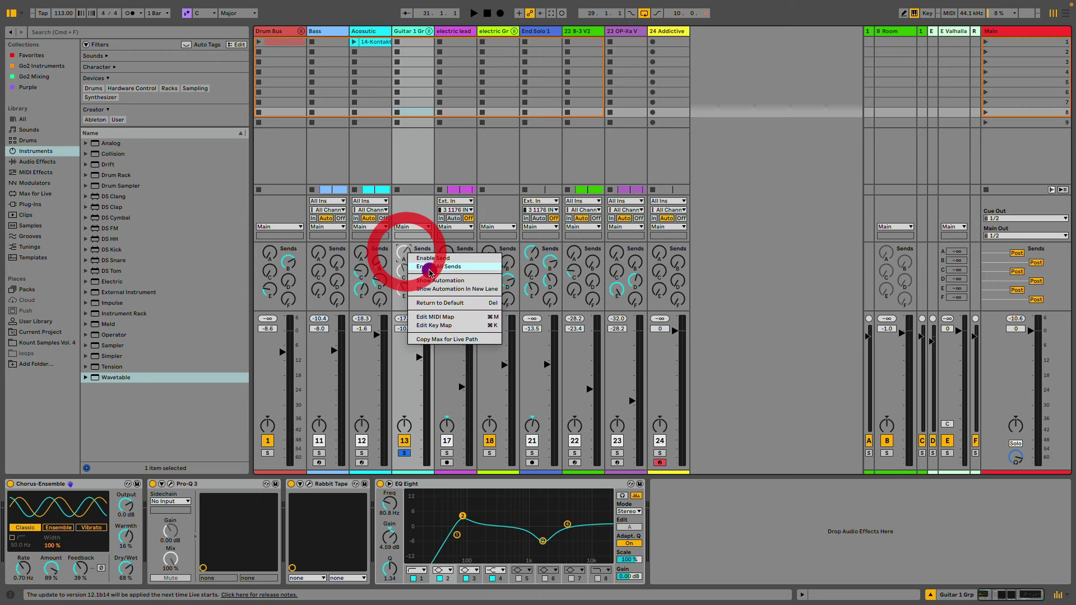
pyautogui.click(432, 266)
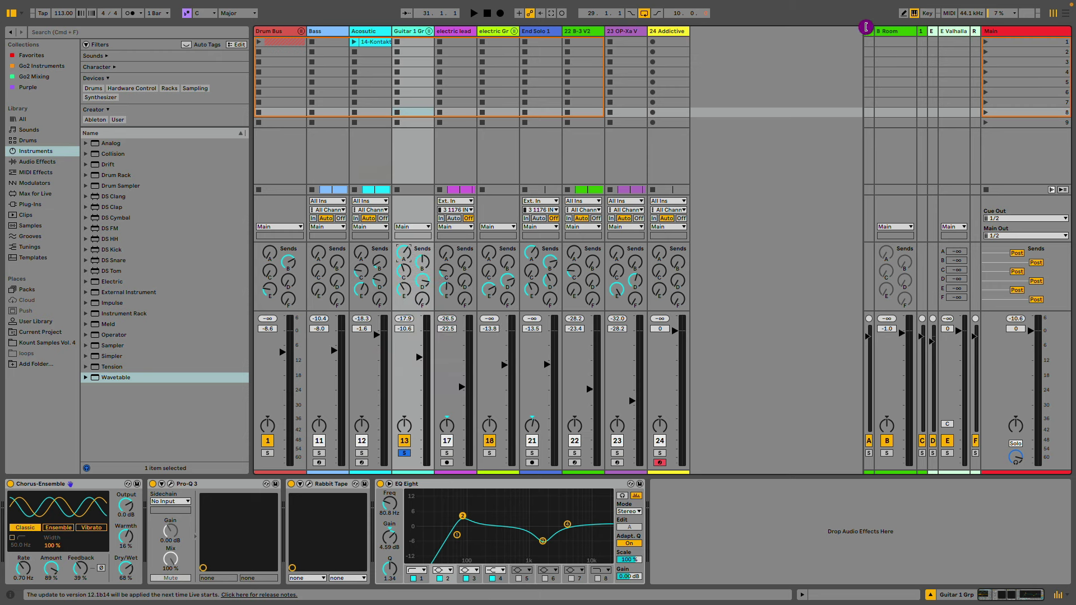
pyautogui.moveTo(866, 29); pyautogui.dragTo(828, 35)
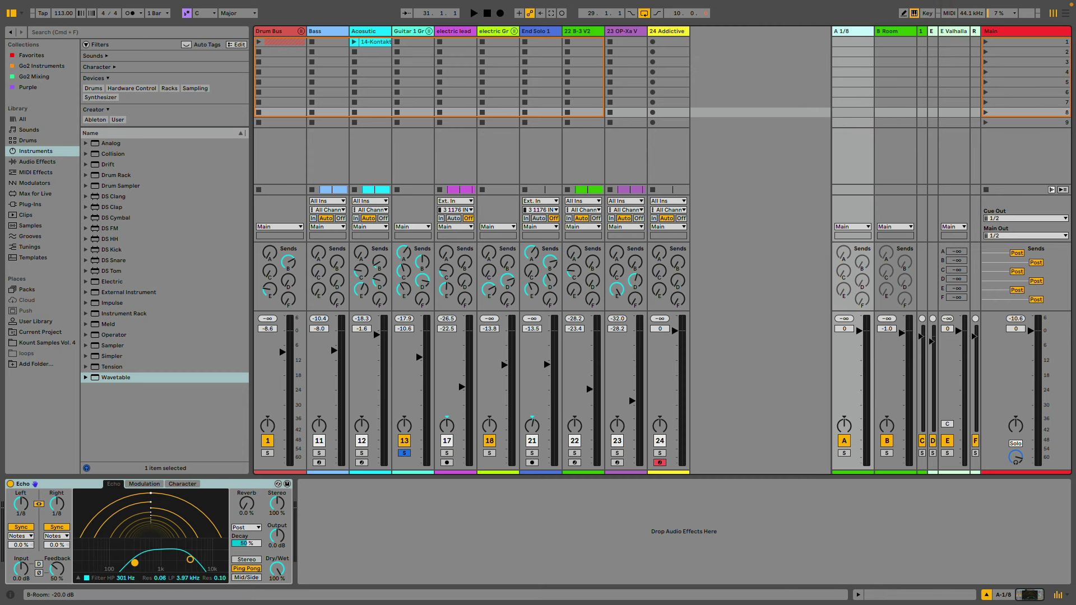
pyautogui.click(787, 66)
# Inspect the Dirty Dog reverb on the B Room return and the Echo on return C.
pyautogui.click(894, 32)
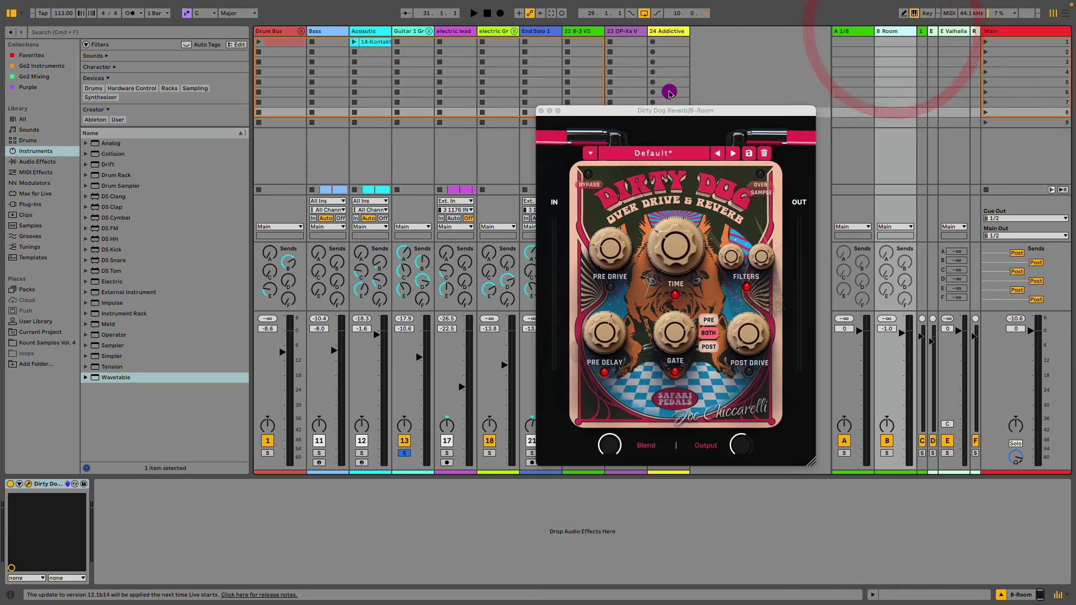
pyautogui.click(543, 110)
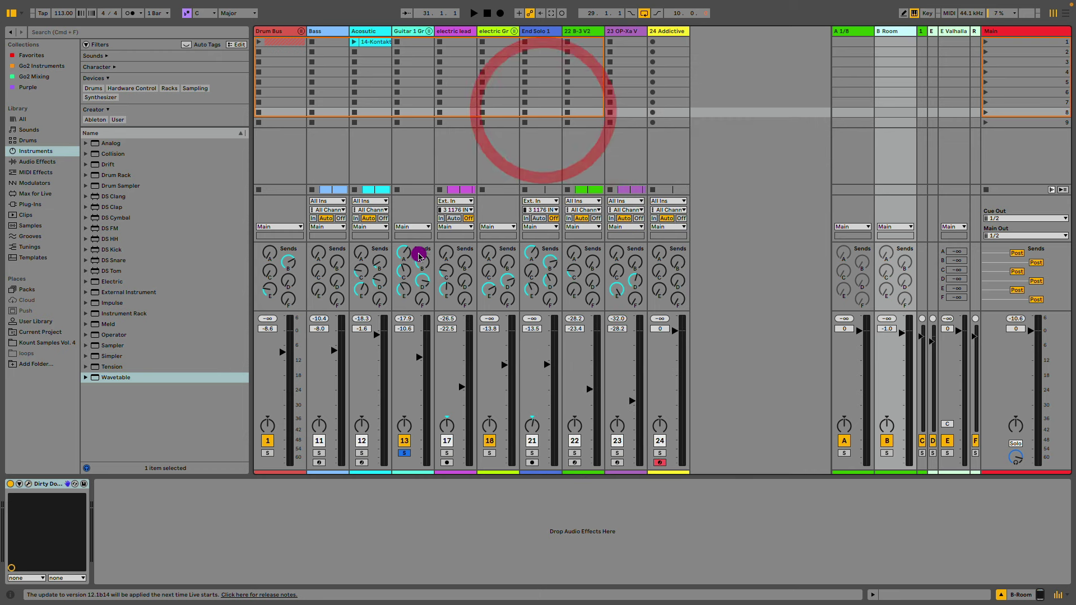
pyautogui.click(918, 32)
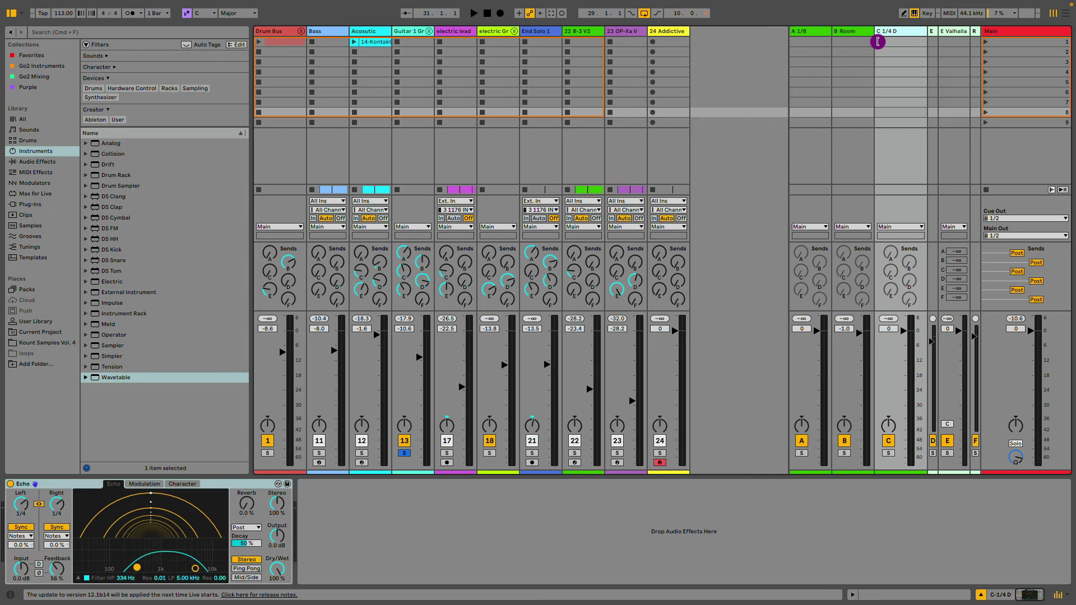
pyautogui.click(879, 43)
# Review the MetaFlanger settings on return D, then close its window.
pyautogui.click(934, 30)
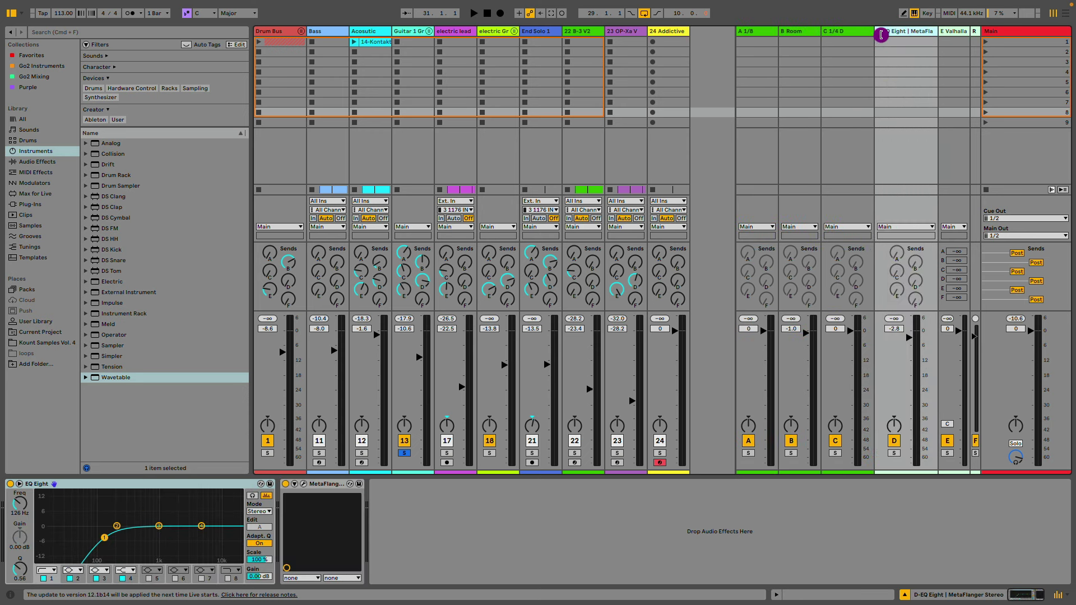
pyautogui.click(297, 491)
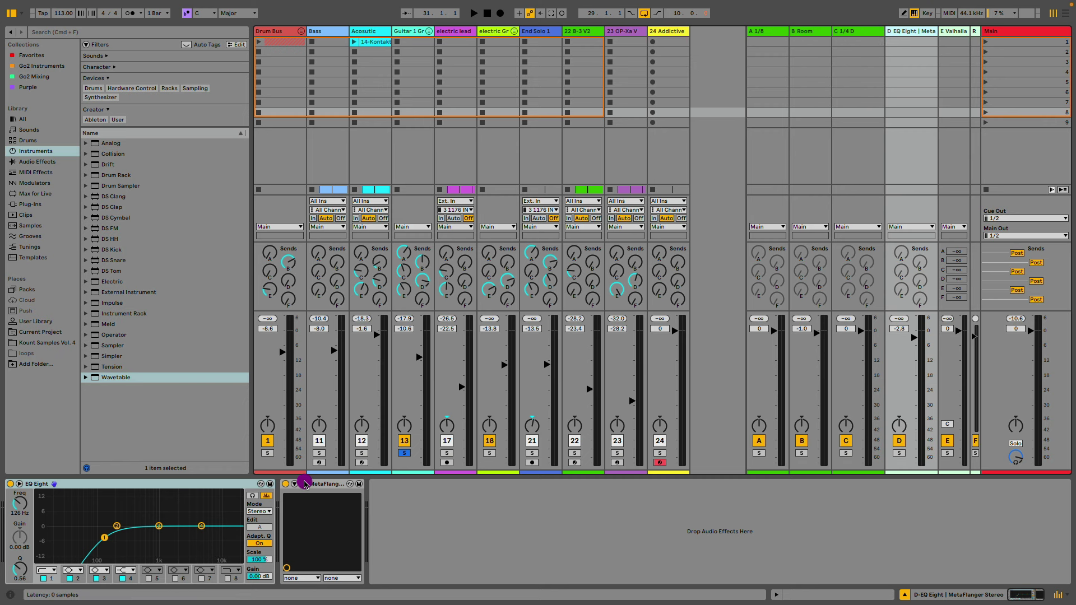
pyautogui.click(890, 179)
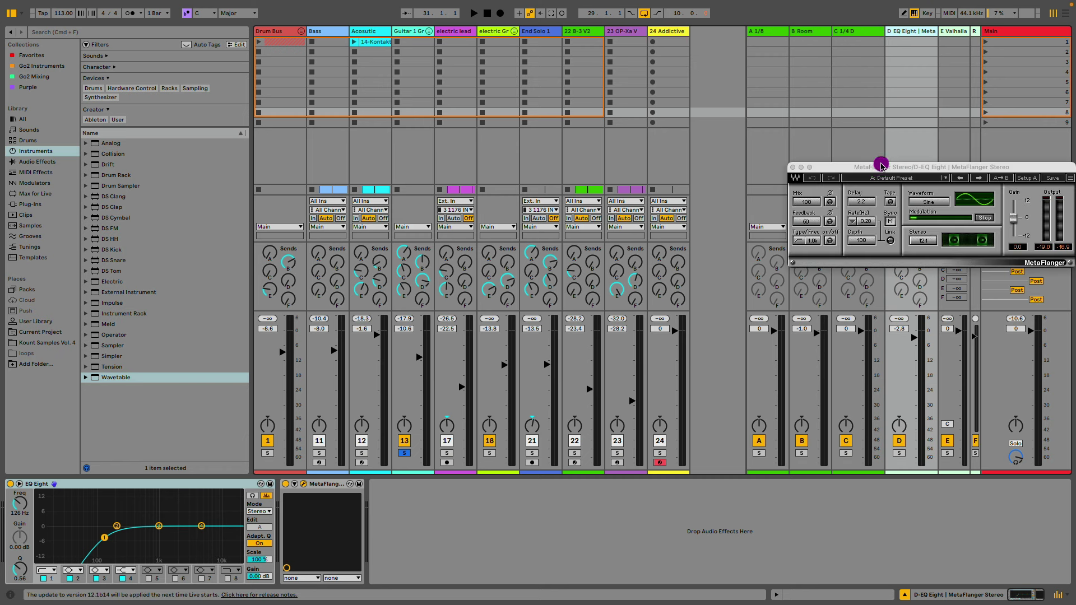
pyautogui.moveTo(881, 164); pyautogui.dragTo(723, 200)
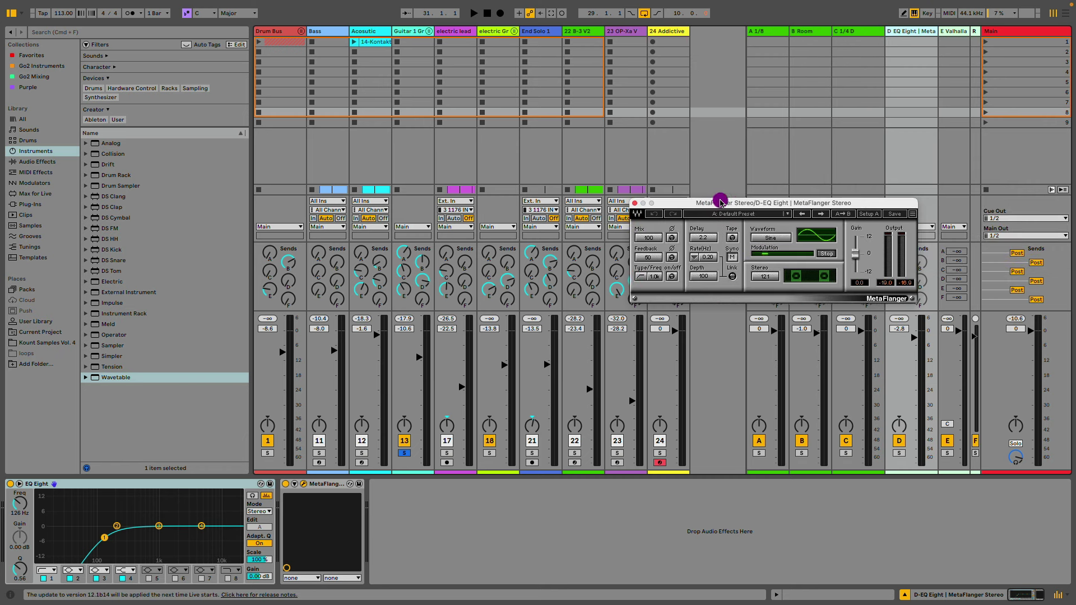
pyautogui.click(634, 210)
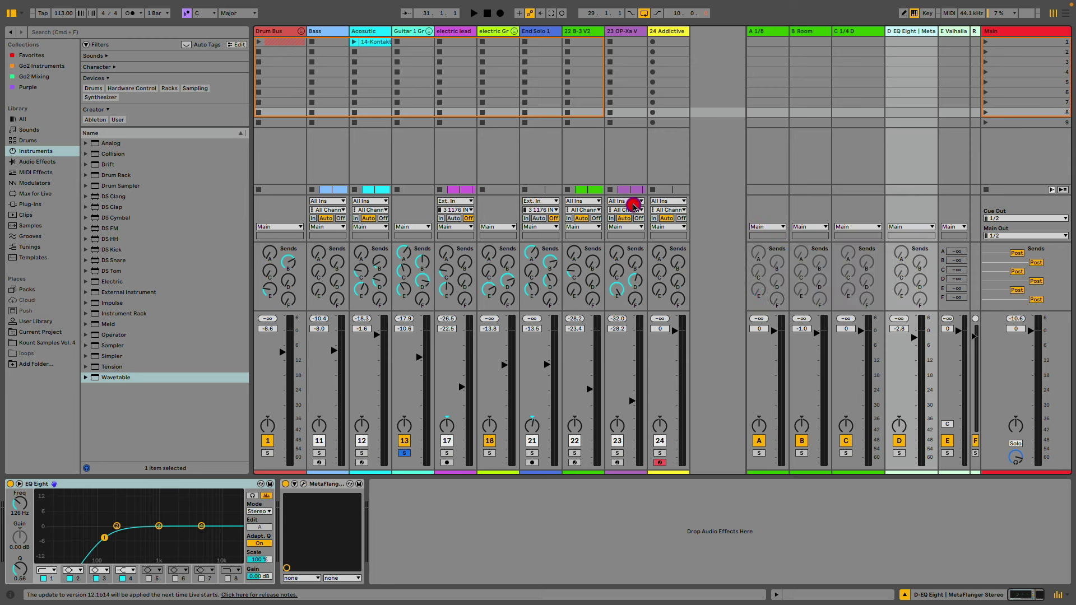
# Adjust Guitar 1 Grp's Send D amount and listen back briefly.
pyautogui.click(421, 279)
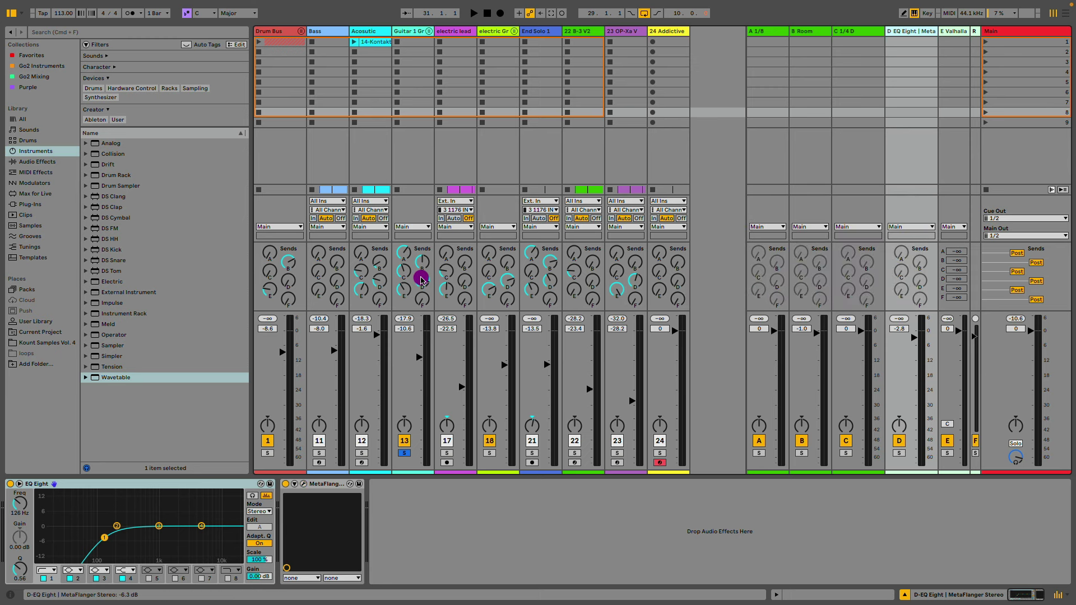
pyautogui.press('space')
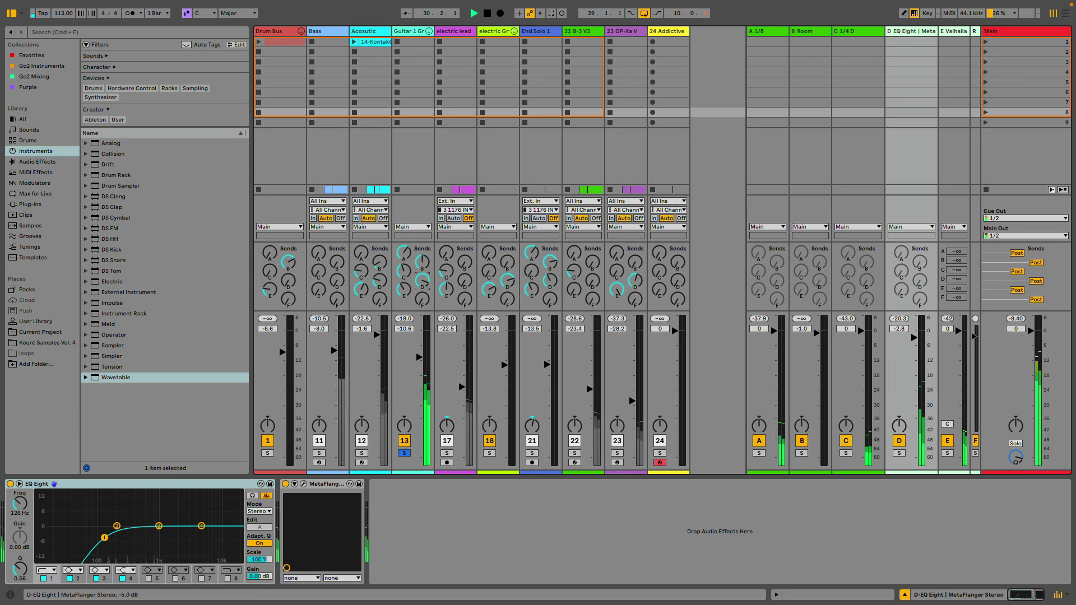
pyautogui.click(613, 180)
pyautogui.press('space')
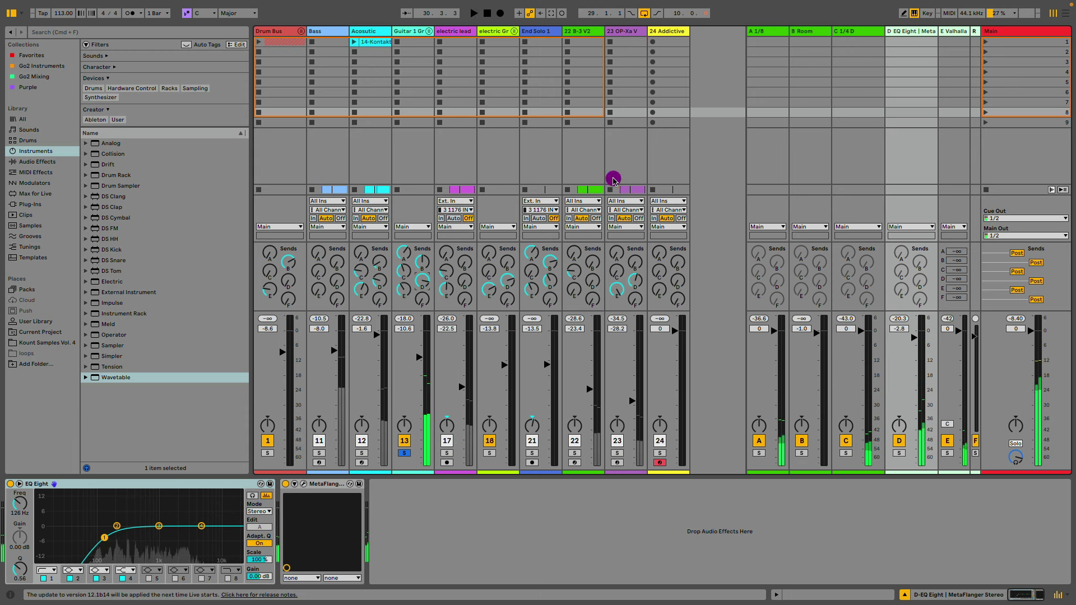
# Check the ValhallaRoom reverb on return E and audition a playback pass.
pyautogui.click(947, 31)
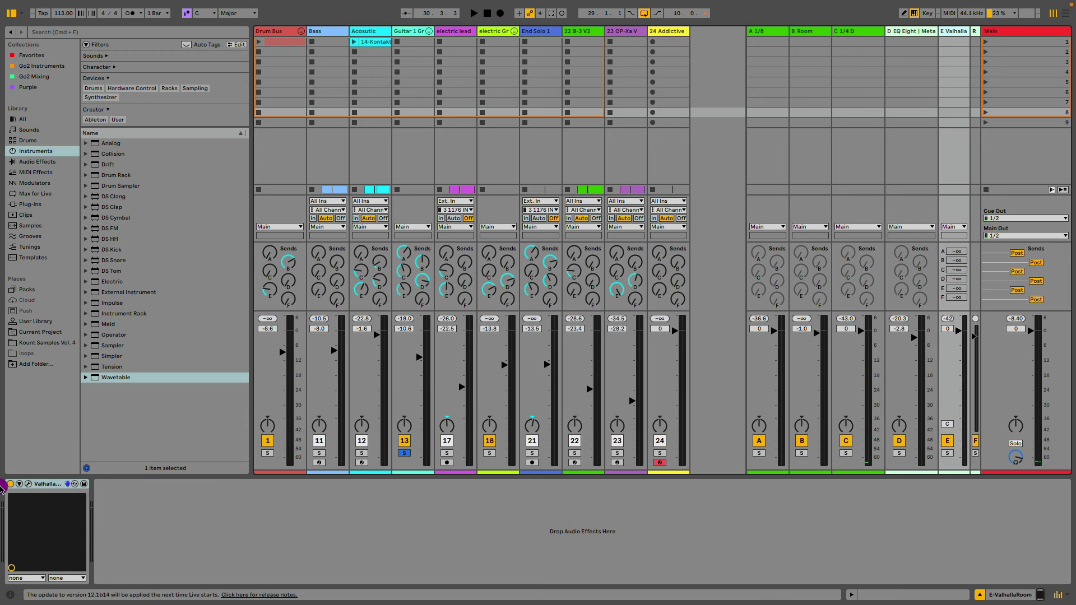
pyautogui.click(28, 483)
pyautogui.click(28, 483)
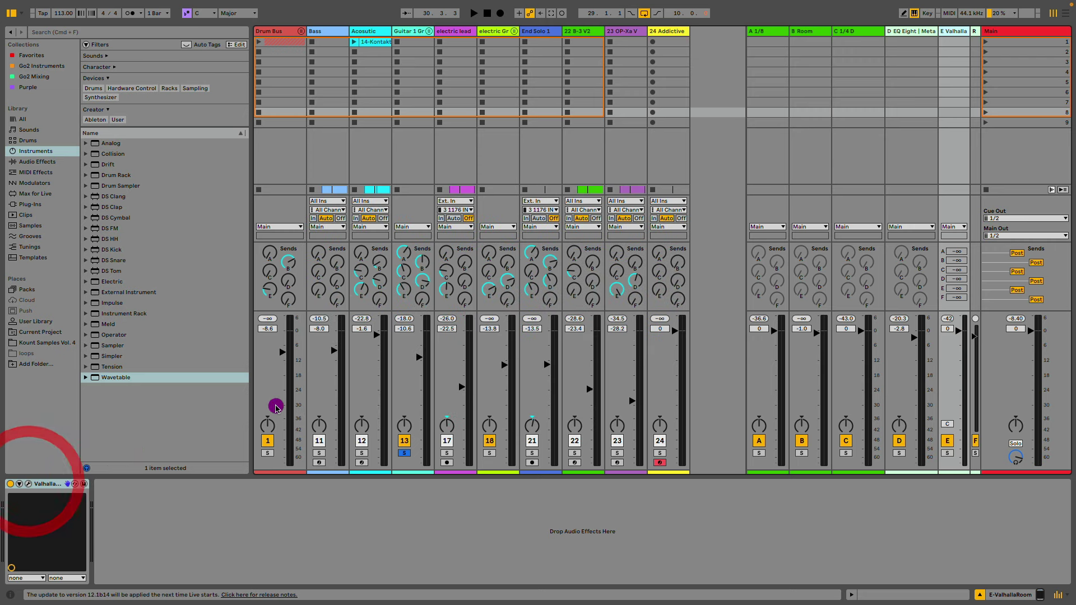
pyautogui.press('space')
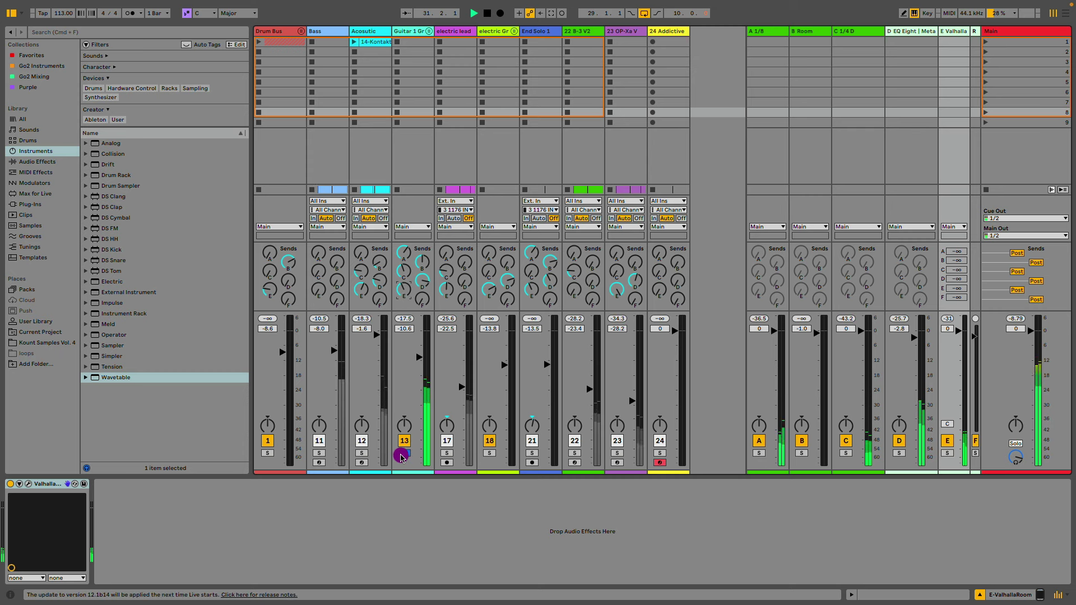
pyautogui.press('space')
# Solo Drum Bus and Bass with the guitars and set Guitar 1 Grp to -8.4 dB.
pyautogui.keyDown('super'); pyautogui.click(268, 452); pyautogui.keyUp('super')
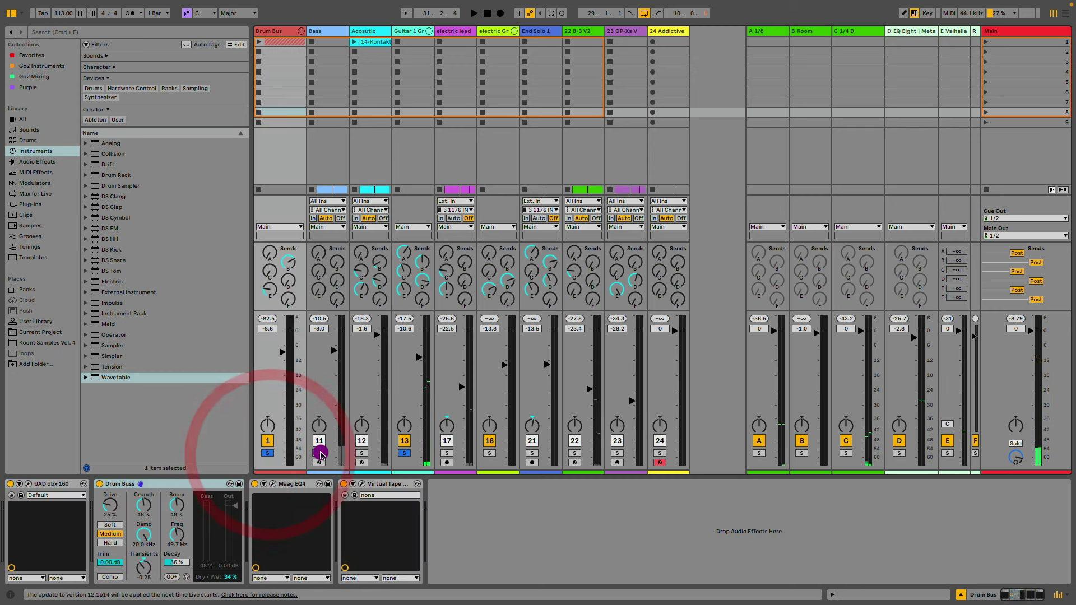
pyautogui.keyDown('super'); pyautogui.click(319, 452); pyautogui.keyUp('super')
pyautogui.click(412, 353)
pyautogui.click(397, 295)
pyautogui.press('space')
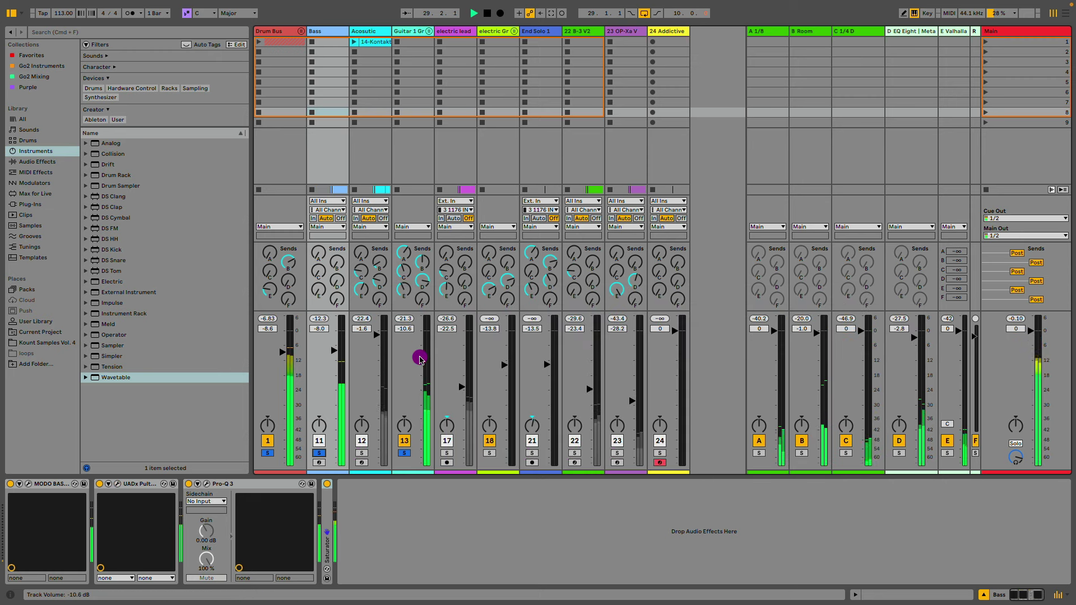
pyautogui.moveTo(419, 354); pyautogui.dragTo(418, 351)
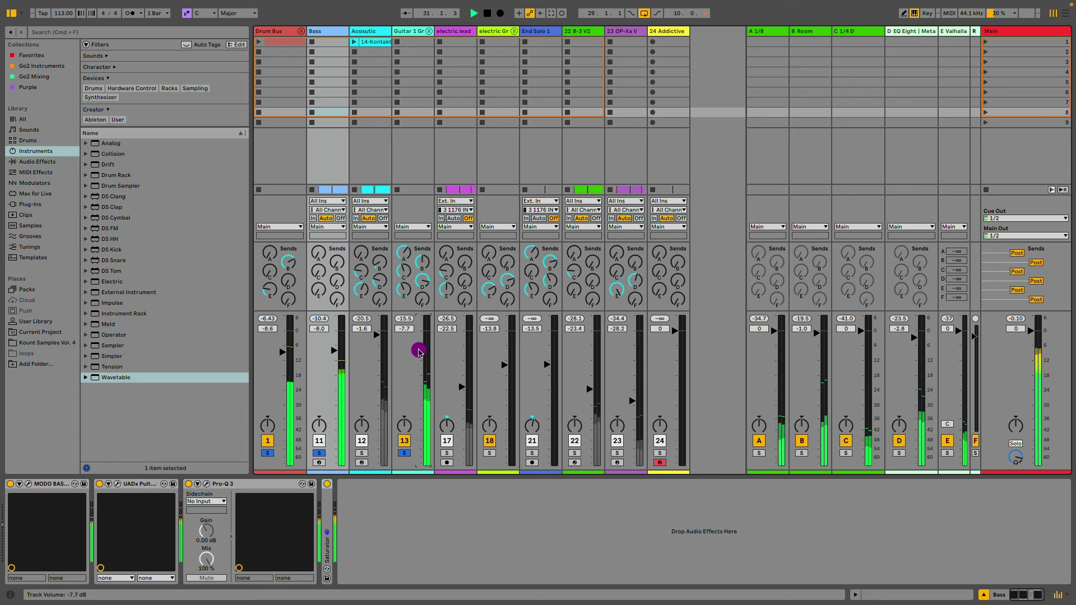
pyautogui.moveTo(419, 351); pyautogui.dragTo(419, 353)
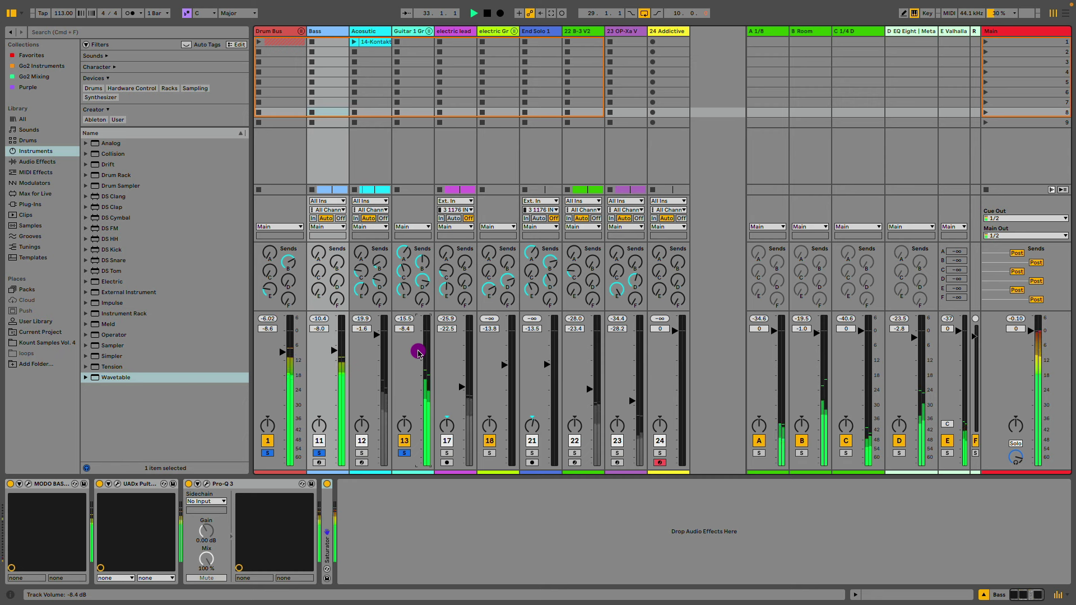
# Solo the electric lead and raise the Mudhoney pedal's GAIN in its AmpliTube 5 chain.
pyautogui.click(448, 453)
pyautogui.click(447, 31)
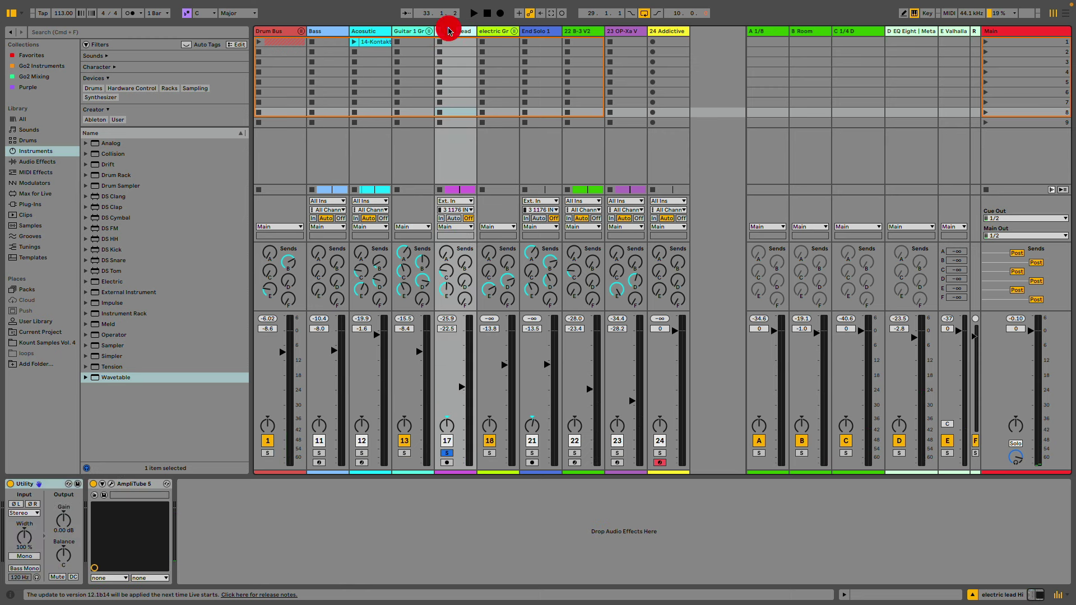
pyautogui.click(112, 484)
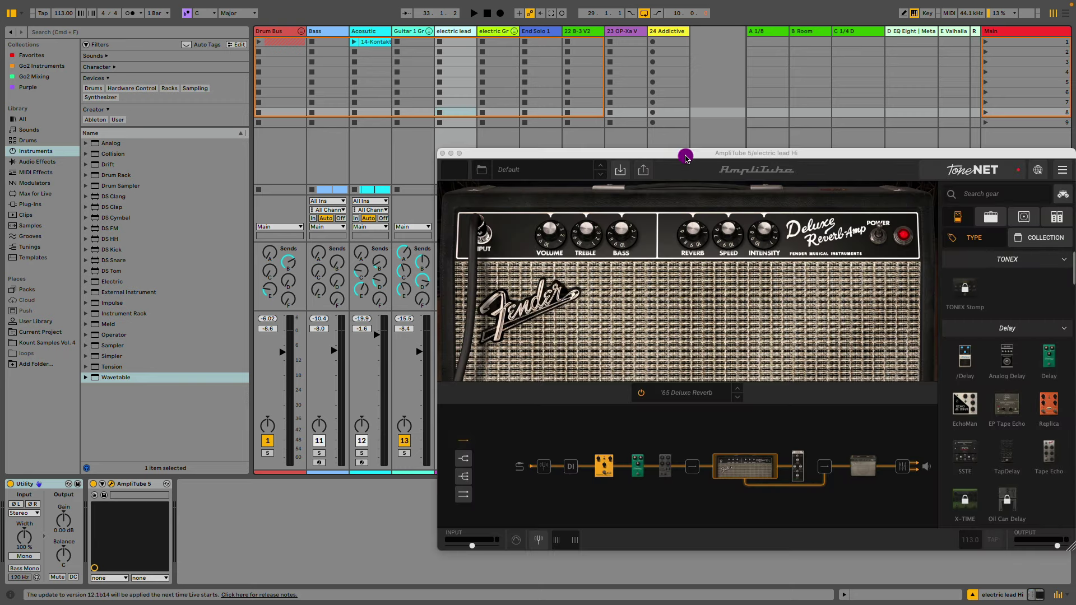
pyautogui.moveTo(685, 157); pyautogui.dragTo(592, 100)
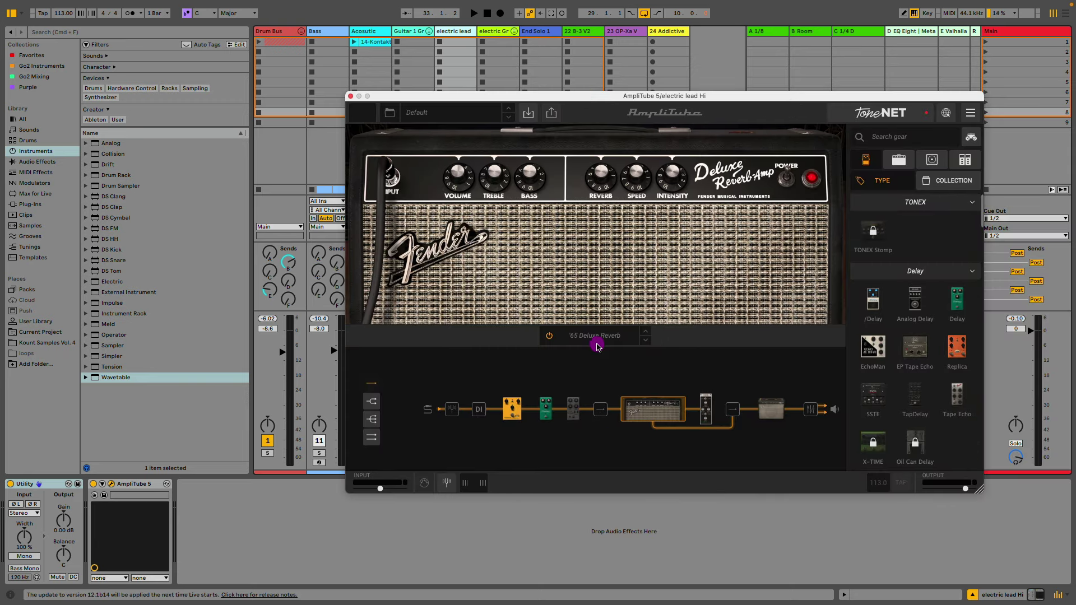
pyautogui.click(520, 408)
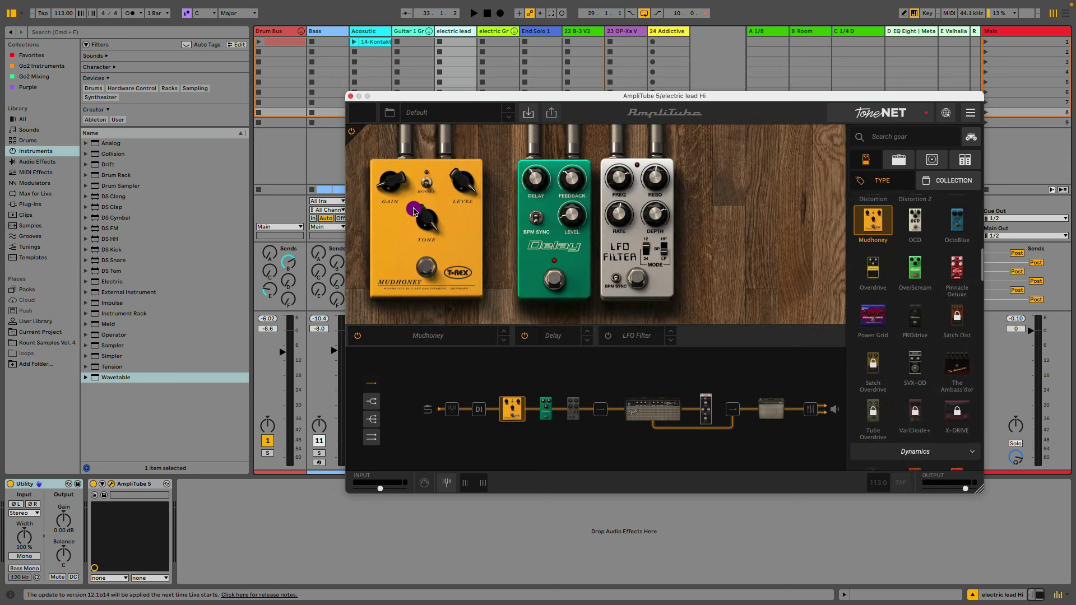
pyautogui.moveTo(396, 192)
pyautogui.mouseDown()
pyautogui.moveTo(394, 158)
pyautogui.moveTo(402, 165)
pyautogui.mouseUp()
pyautogui.click(350, 96)
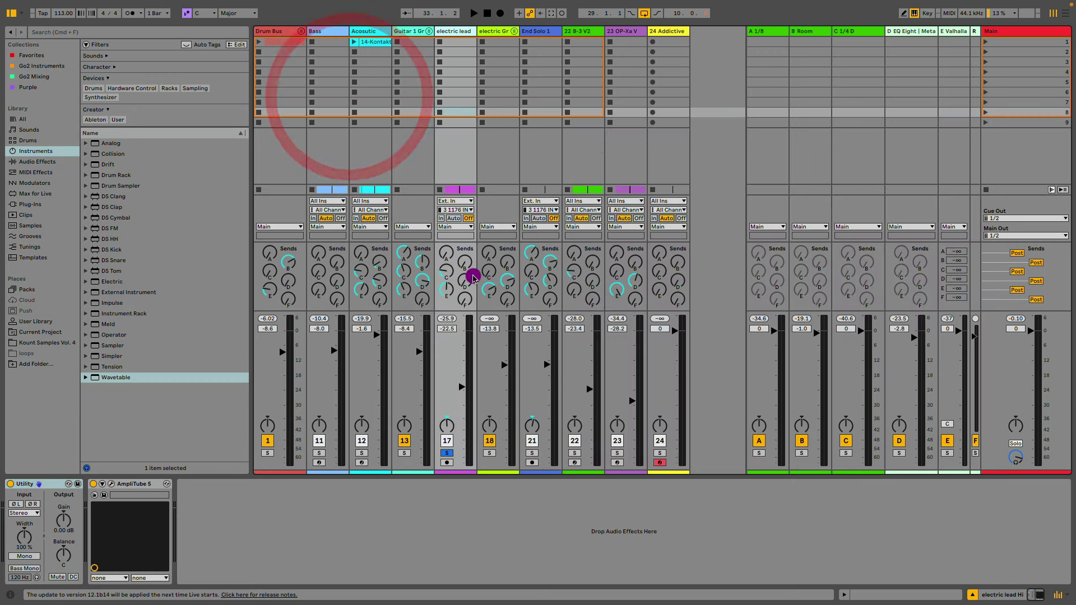
# Solo Guitar 1 Grp with electric lead Hi and raise the lead's volume to -20.0 dB.
pyautogui.click(446, 454)
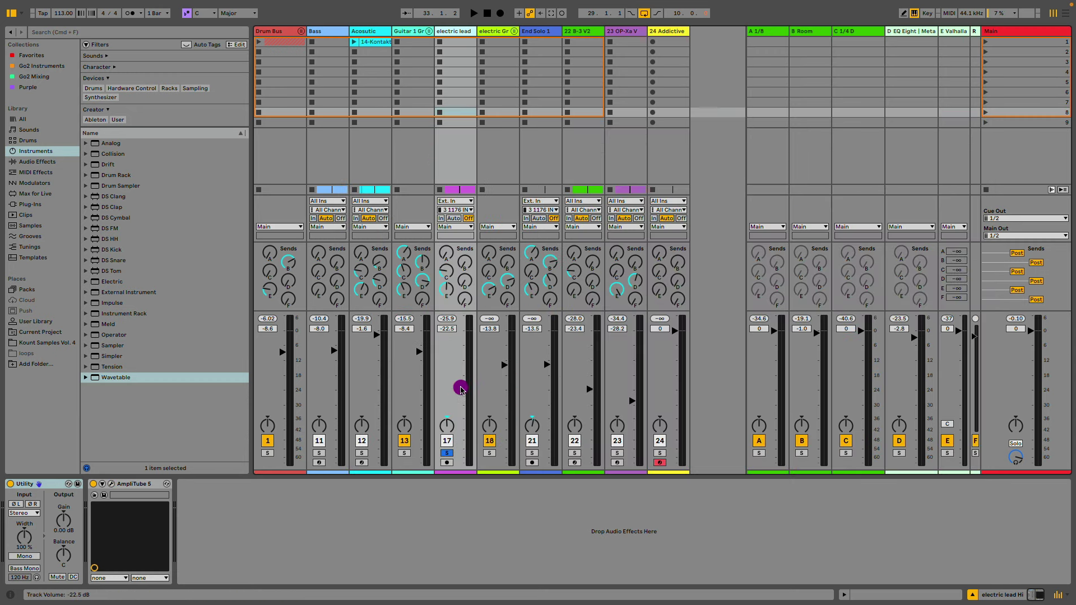
pyautogui.press('Tab')
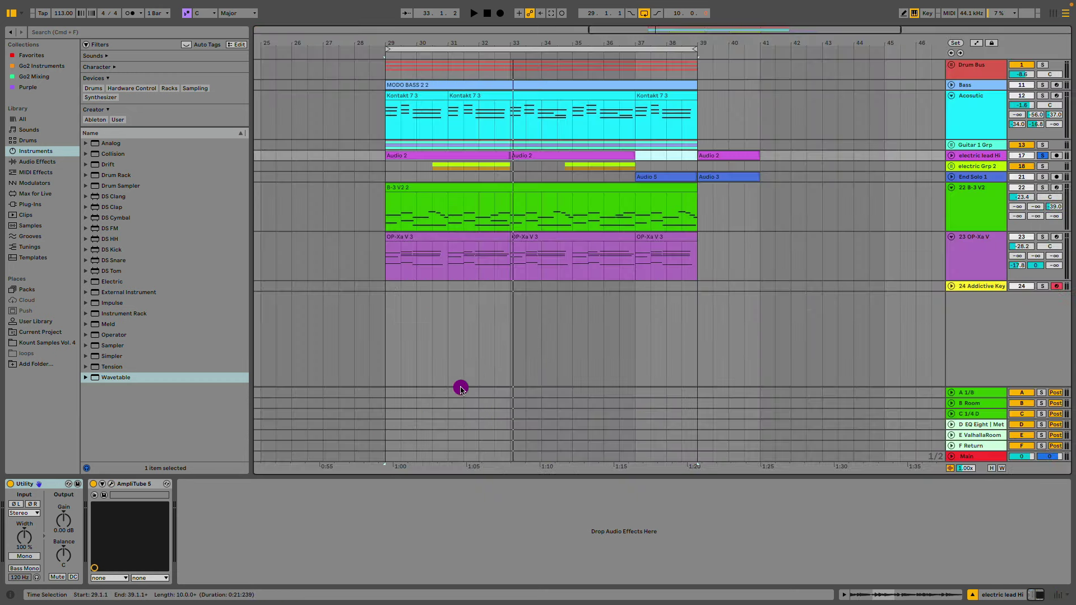
pyautogui.click(950, 157)
pyautogui.press('Tab')
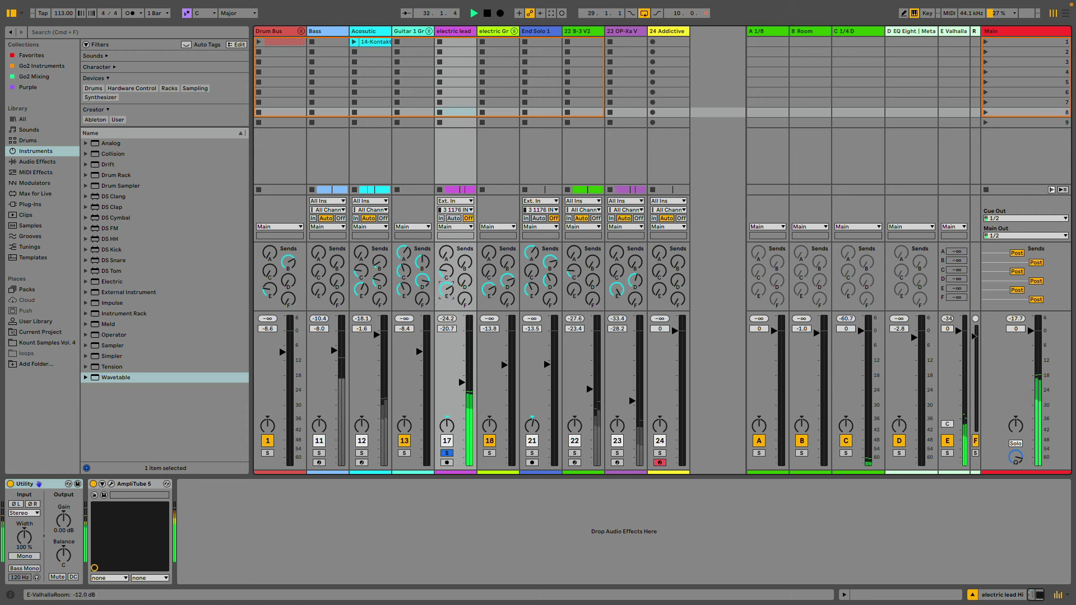
pyautogui.click(400, 455)
pyautogui.moveTo(461, 387); pyautogui.dragTo(447, 451)
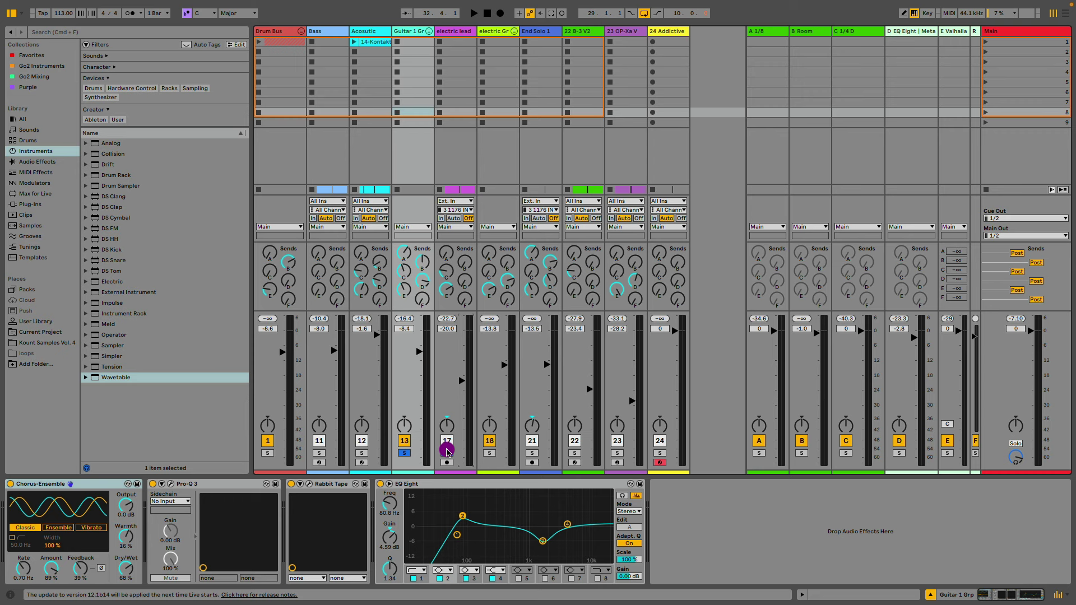
# Solo electric Grp 2 and expand the electric guitar group in the Arrangement.
pyautogui.click(446, 453)
pyautogui.click(489, 452)
pyautogui.click(517, 33)
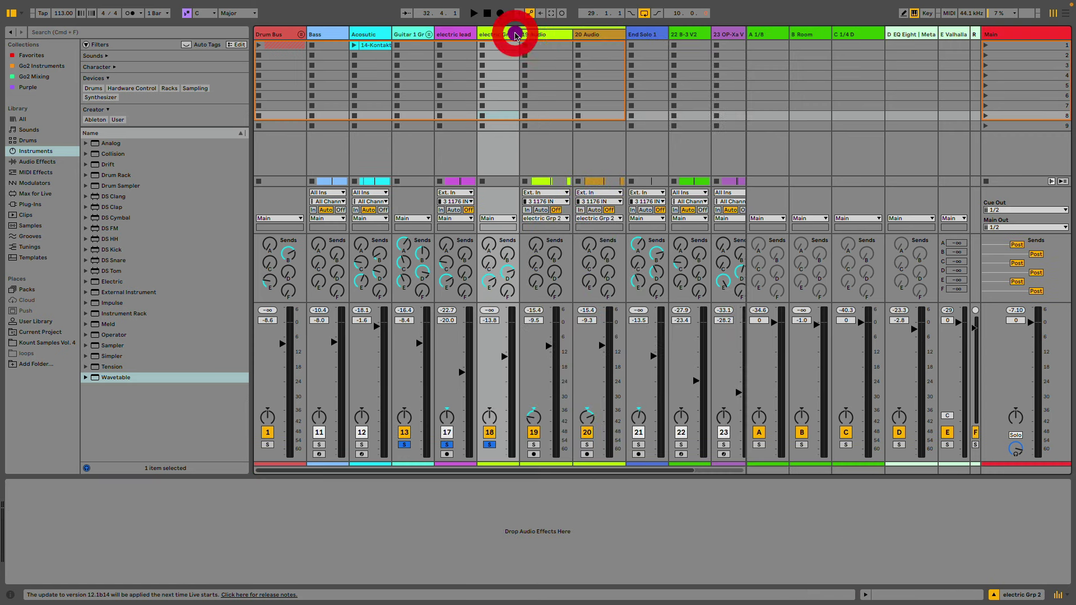
pyautogui.press('Tab')
pyautogui.scroll(-3, 549, 157)
# Delete the lead-in of the track 19 and 20 clips so they start at 30.4.1, then play.
pyautogui.click(492, 200)
pyautogui.click(408, 267)
pyautogui.press('+')
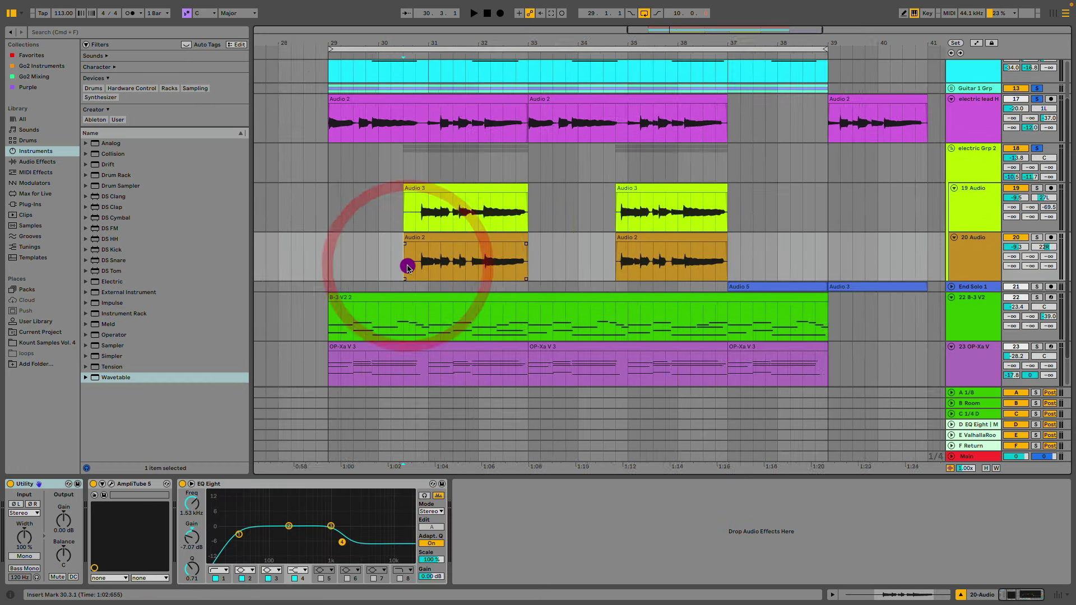
pyautogui.moveTo(430, 263); pyautogui.dragTo(375, 209)
pyautogui.press('Delete')
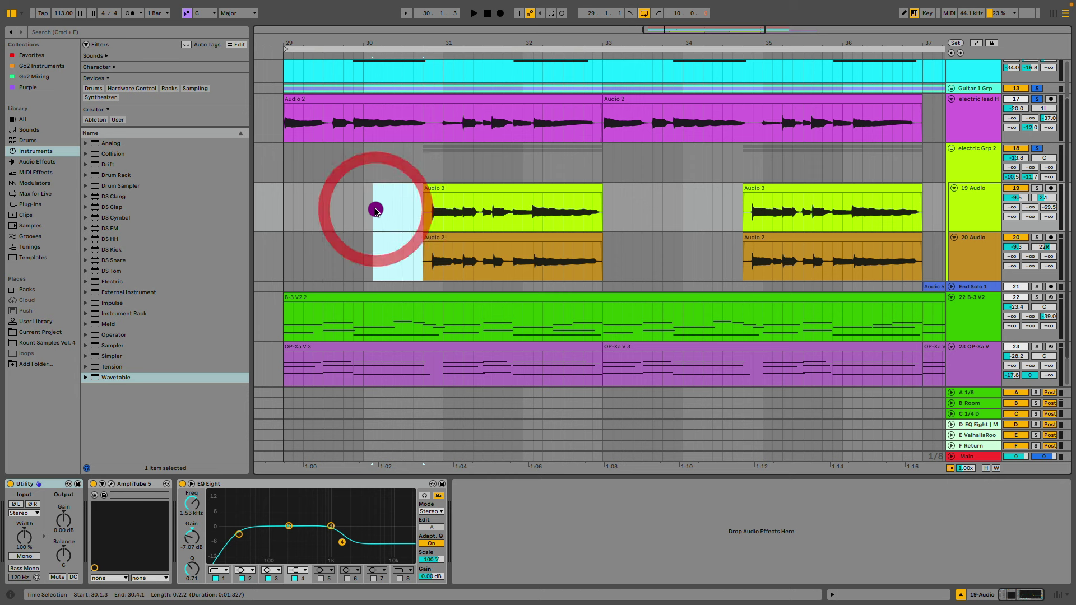
pyautogui.click(414, 261)
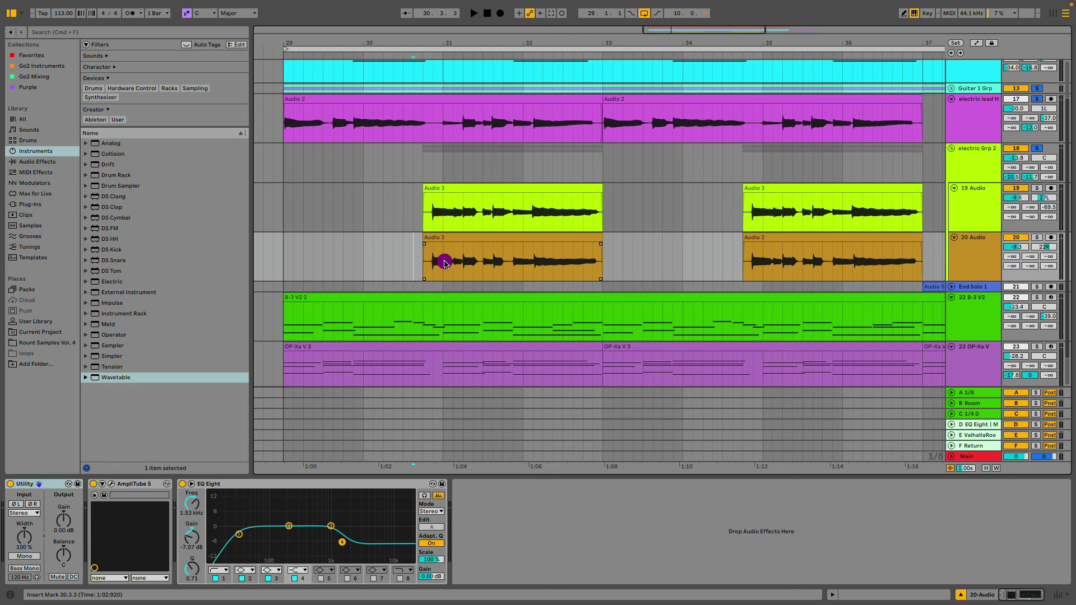
pyautogui.press('space')
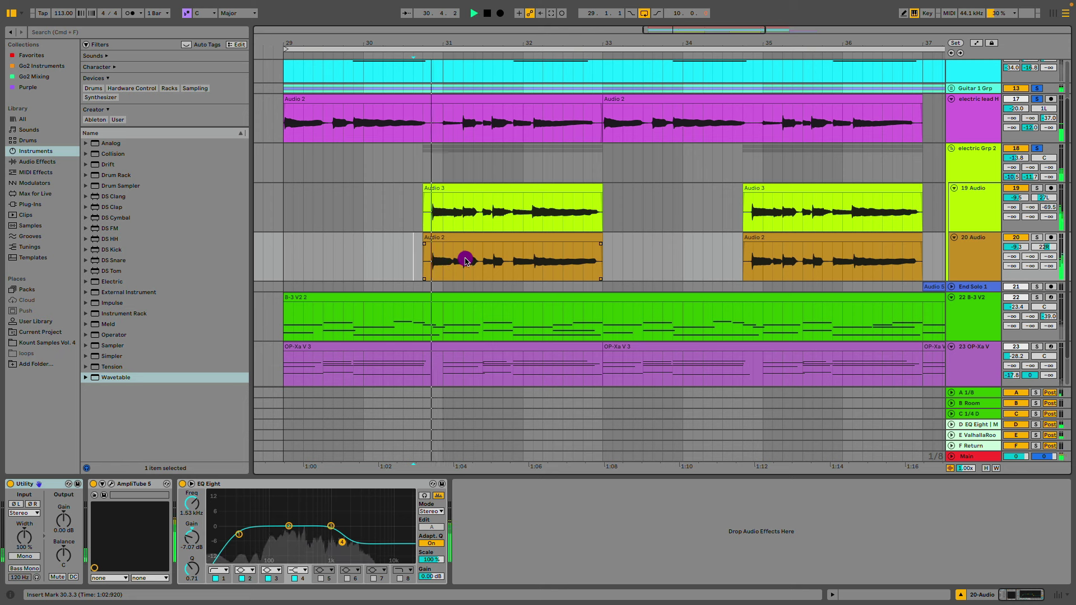
pyautogui.press('Tab')
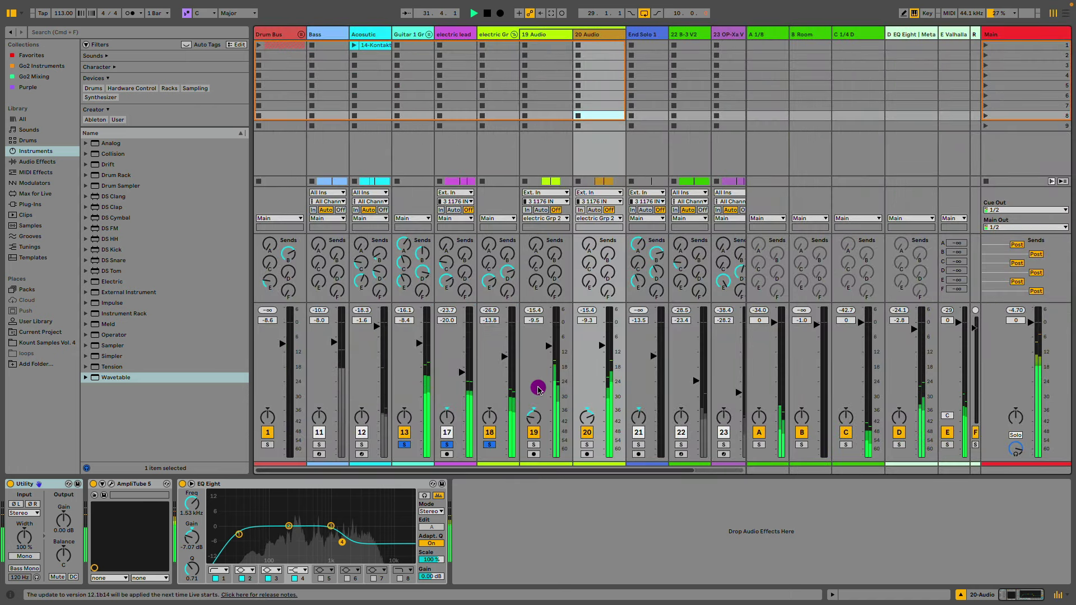
# Raise electric Grp 2's volume to about -8.6 dB and stop playback.
pyautogui.moveTo(505, 357); pyautogui.dragTo(504, 347)
pyautogui.click(489, 432)
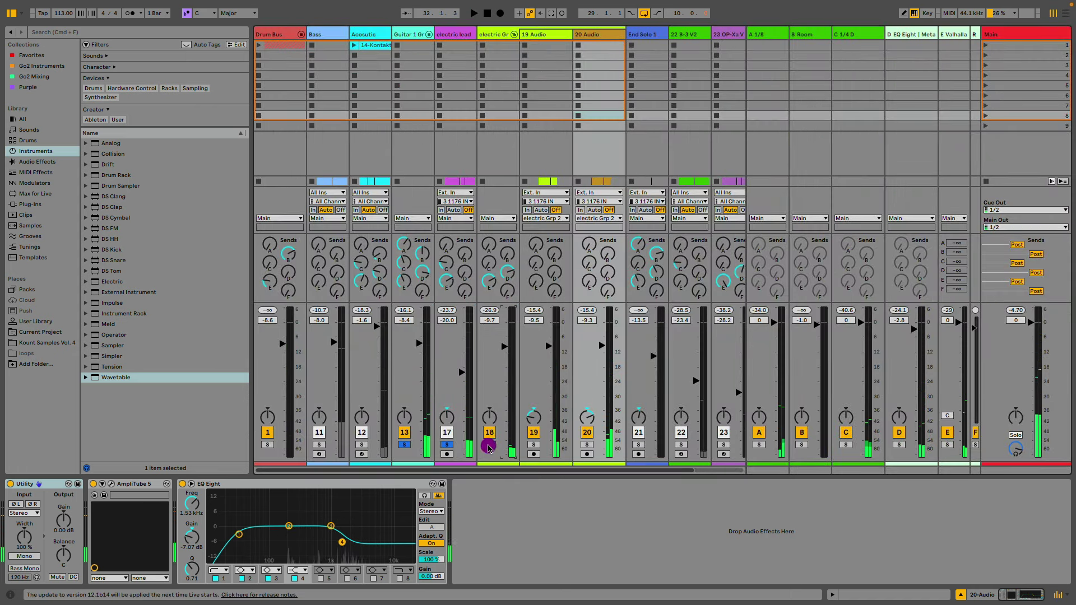
pyautogui.press('Tab')
pyautogui.press('Tab')
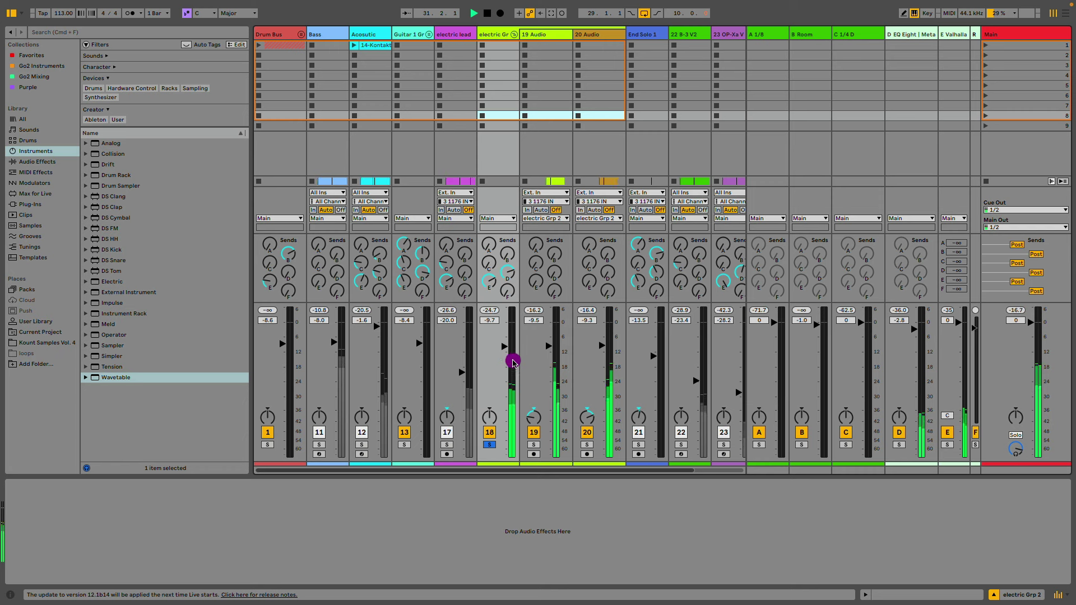
pyautogui.moveTo(510, 355); pyautogui.dragTo(509, 350)
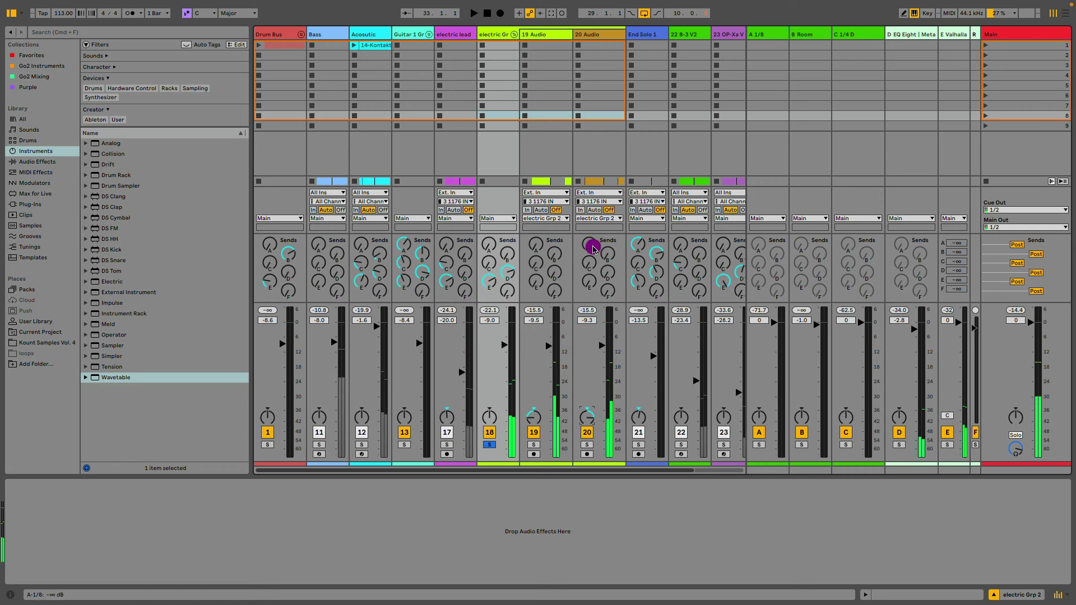
pyautogui.press('space')
# Inspect the AmpliTube 5 amp settings on 19 Audio, then close the editor.
pyautogui.click(541, 35)
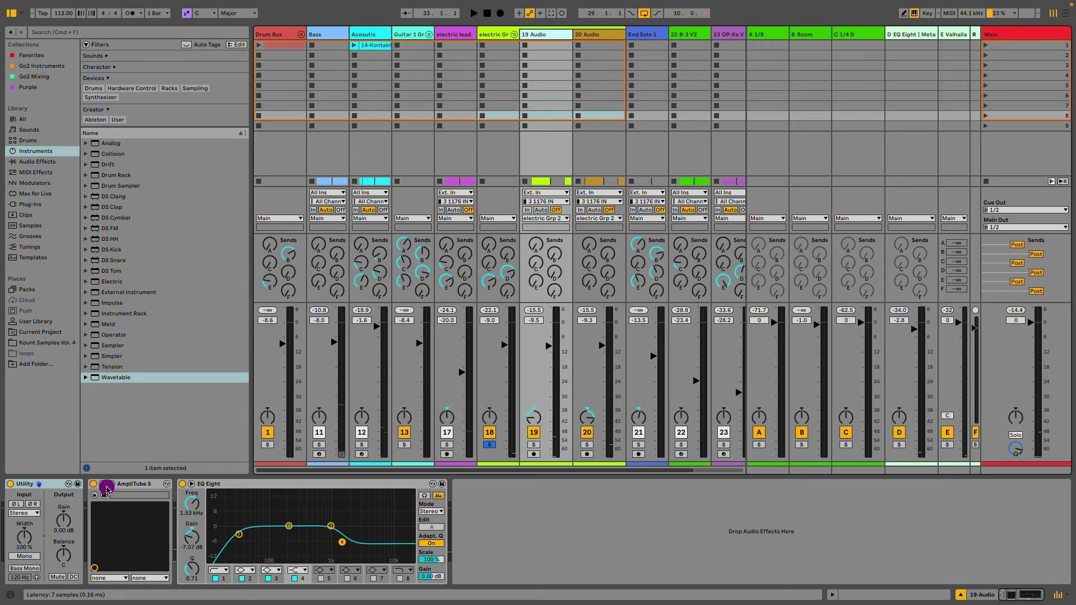
pyautogui.click(110, 484)
pyautogui.click(111, 483)
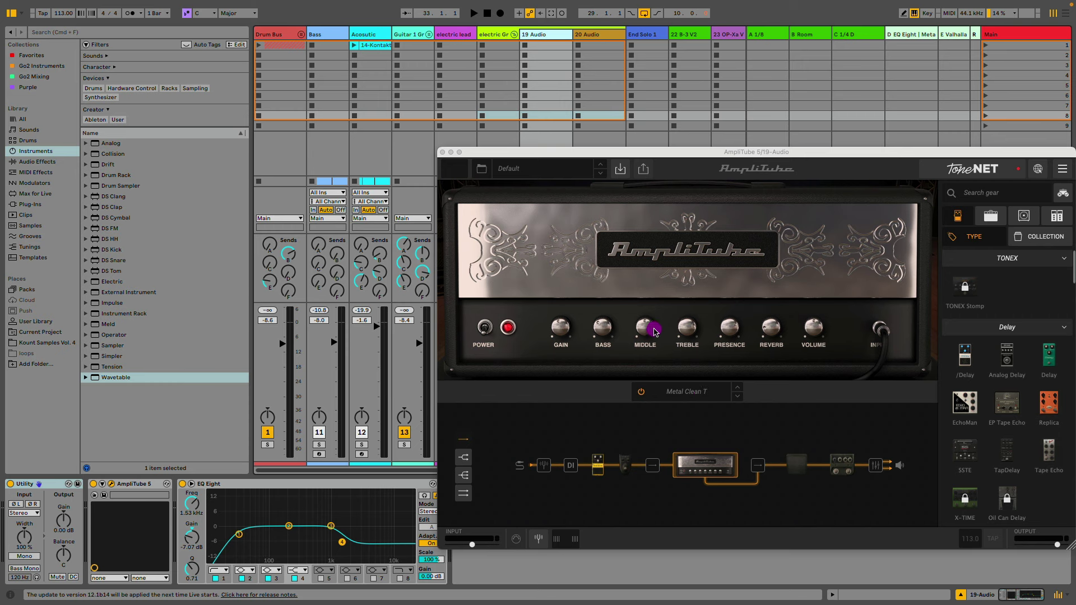
pyautogui.click(440, 152)
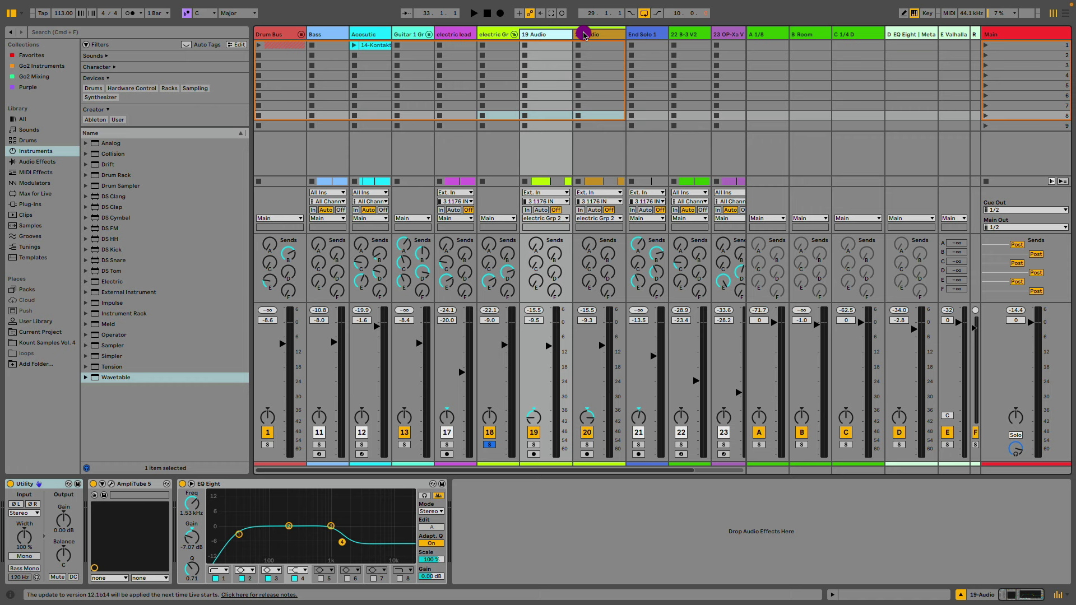
# Select a short stretch around bar 31 across the guitar and electric lead clips.
pyautogui.click(498, 33)
pyautogui.press('Tab')
pyautogui.moveTo(433, 257); pyautogui.dragTo(432, 144)
pyautogui.scroll(3, 602, 177)
pyautogui.click(598, 248)
pyautogui.click(401, 233)
pyautogui.press('Tab')
# While playing, solo Guitar 1 Grp, lower electric Grp 2 to -10.9 dB and pan 20 Audio 25R.
pyautogui.press('space')
pyautogui.click(404, 445)
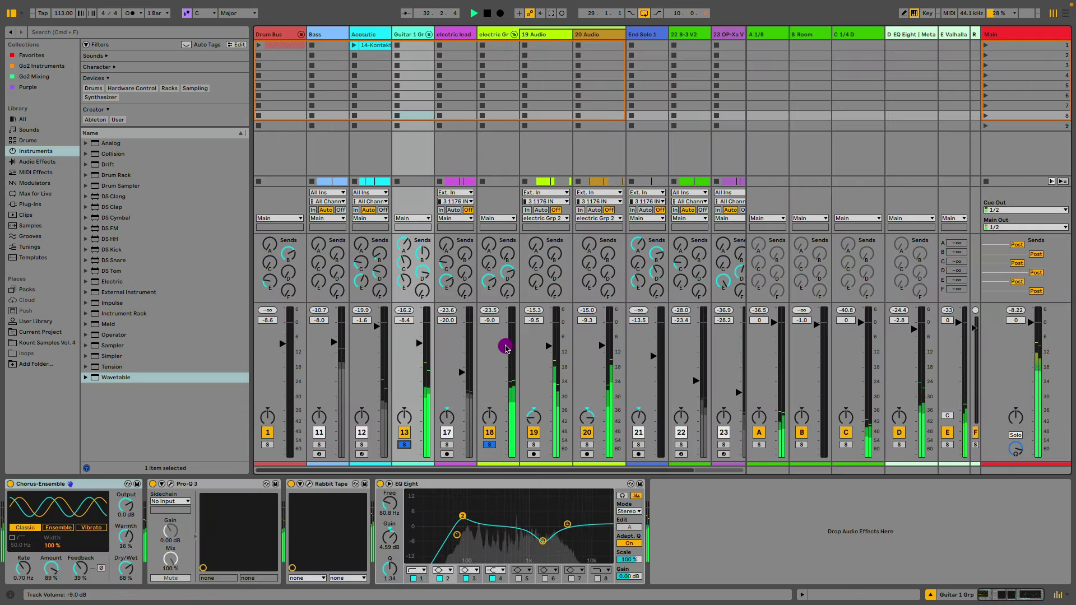
pyautogui.moveTo(505, 345); pyautogui.dragTo(505, 349)
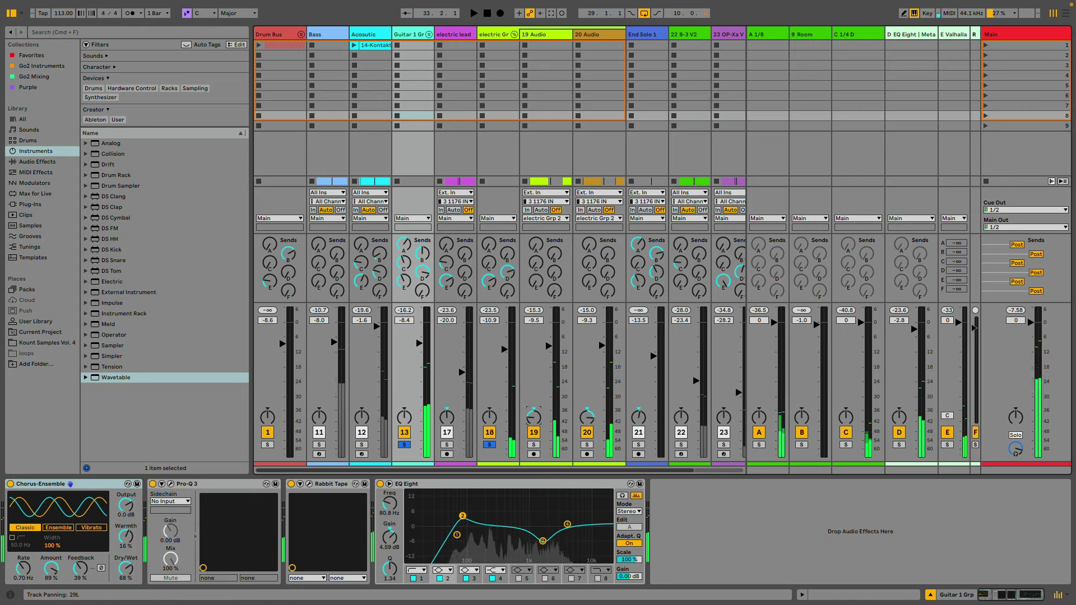
pyautogui.moveTo(586, 417); pyautogui.dragTo(587, 411)
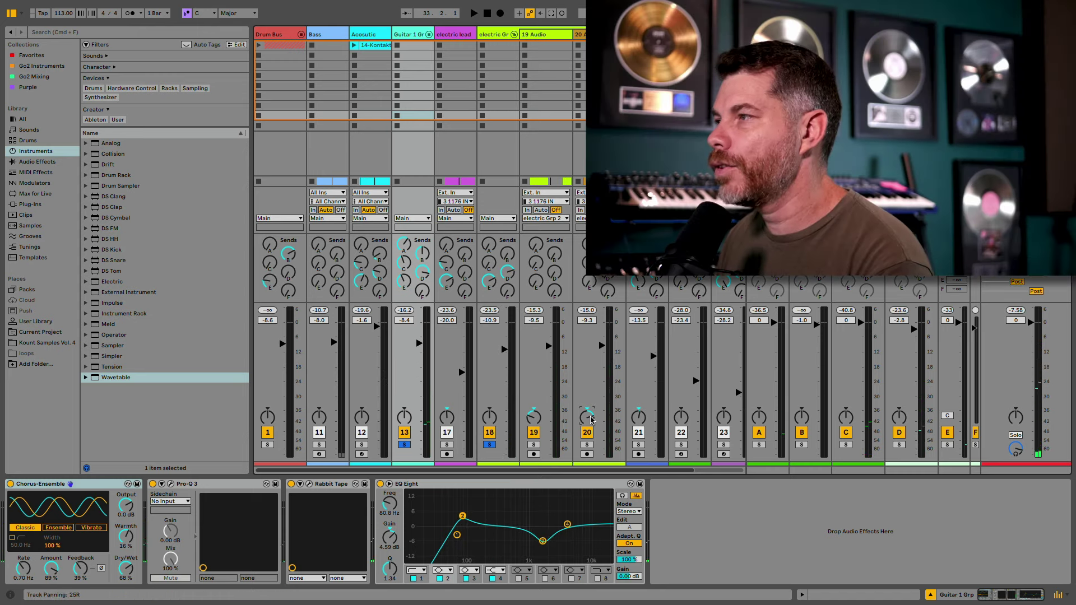
pyautogui.click(445, 445)
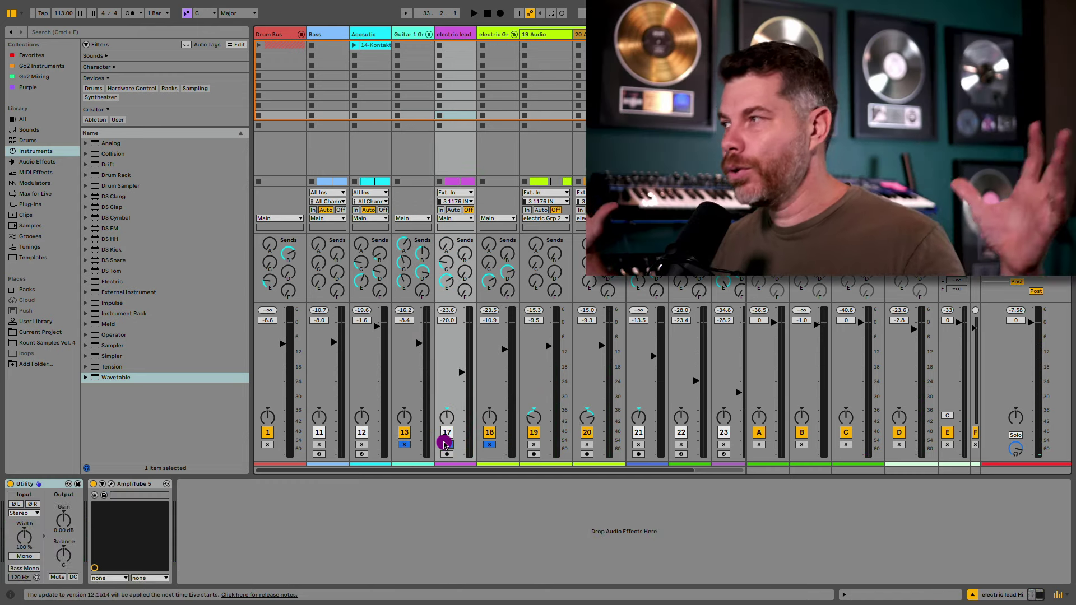
# Collapse the electric guitar group and unfold End Solo 1 around bar 37 in the Arrangement.
pyautogui.click(513, 34)
pyautogui.press('Tab')
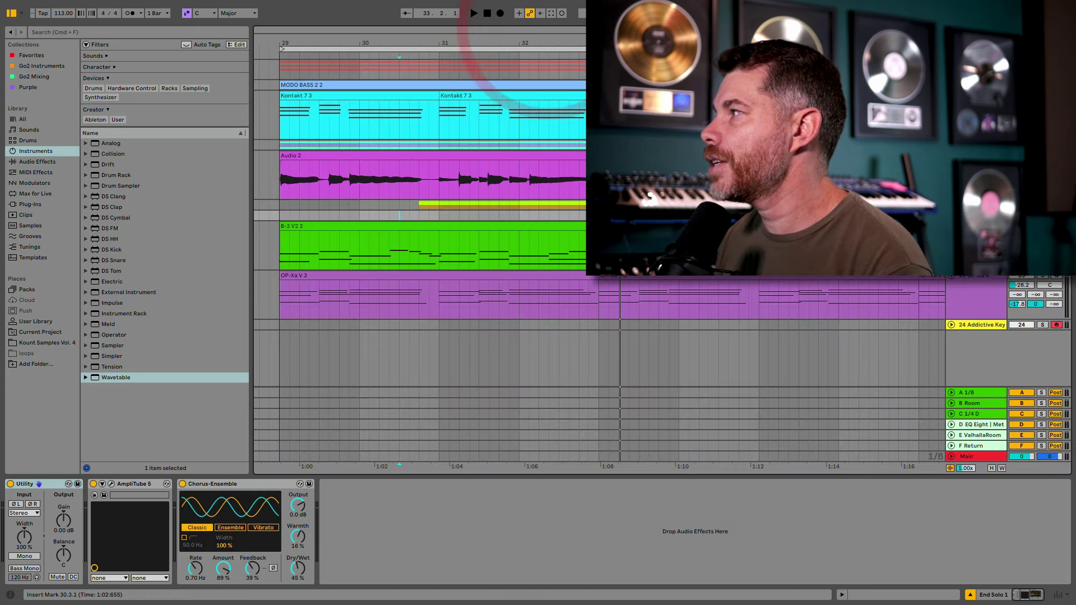
pyautogui.hscroll(5, 592, 224)
pyautogui.click(591, 224)
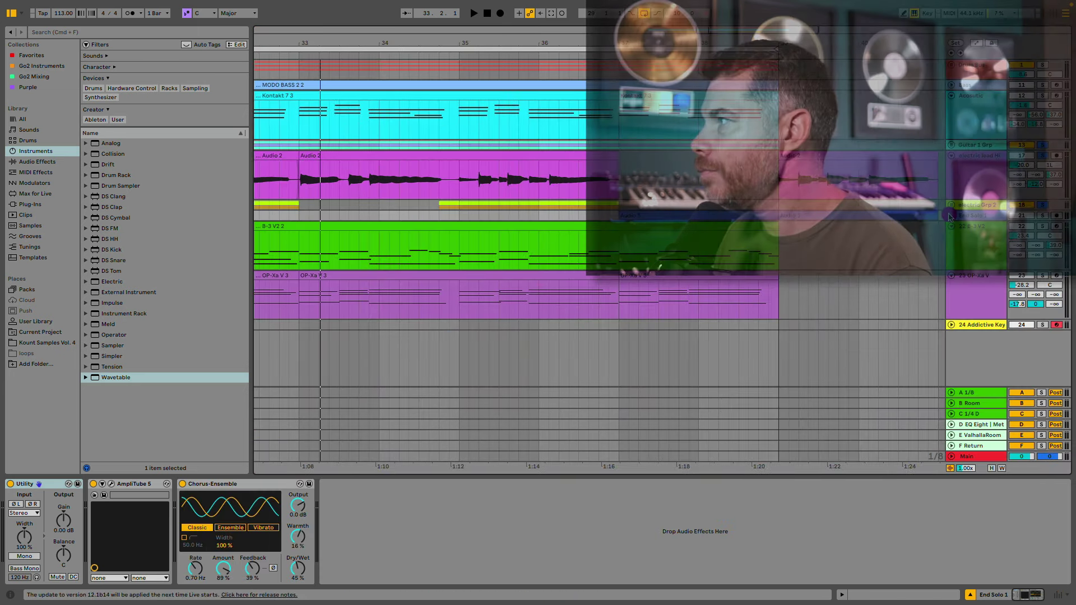
pyautogui.click(951, 214)
pyautogui.click(620, 245)
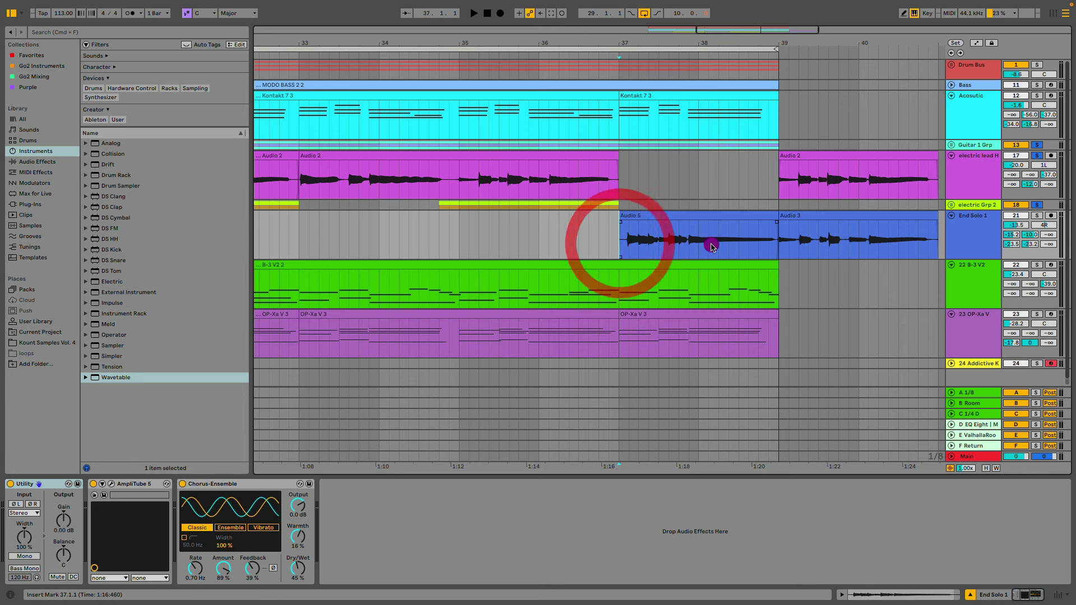
pyautogui.click(868, 251)
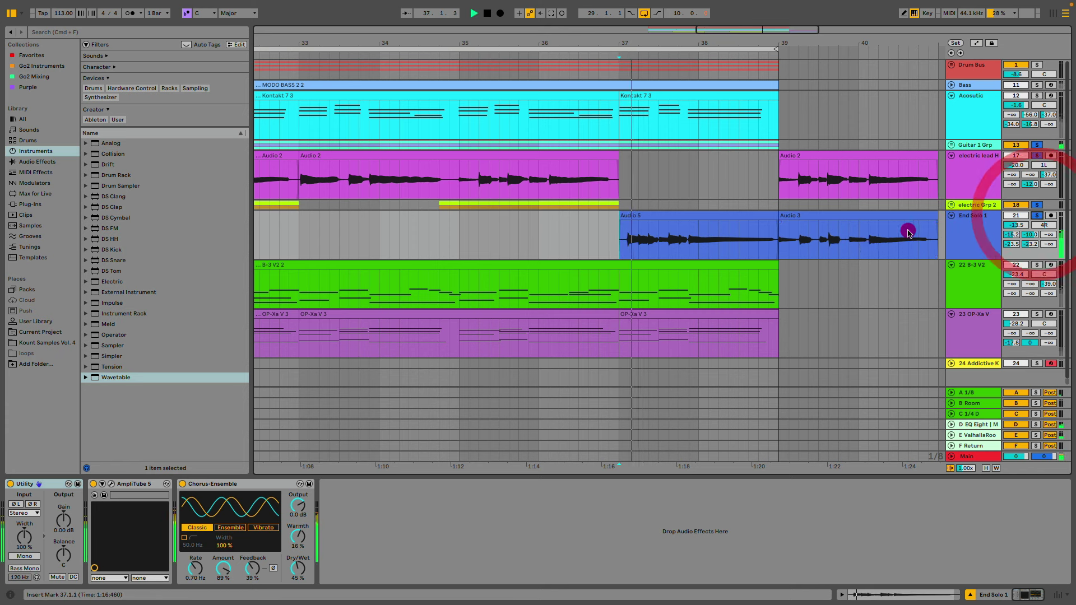
# Play from bar 37 and solo only the End Solo 1 track.
pyautogui.press('Tab')
pyautogui.press('space')
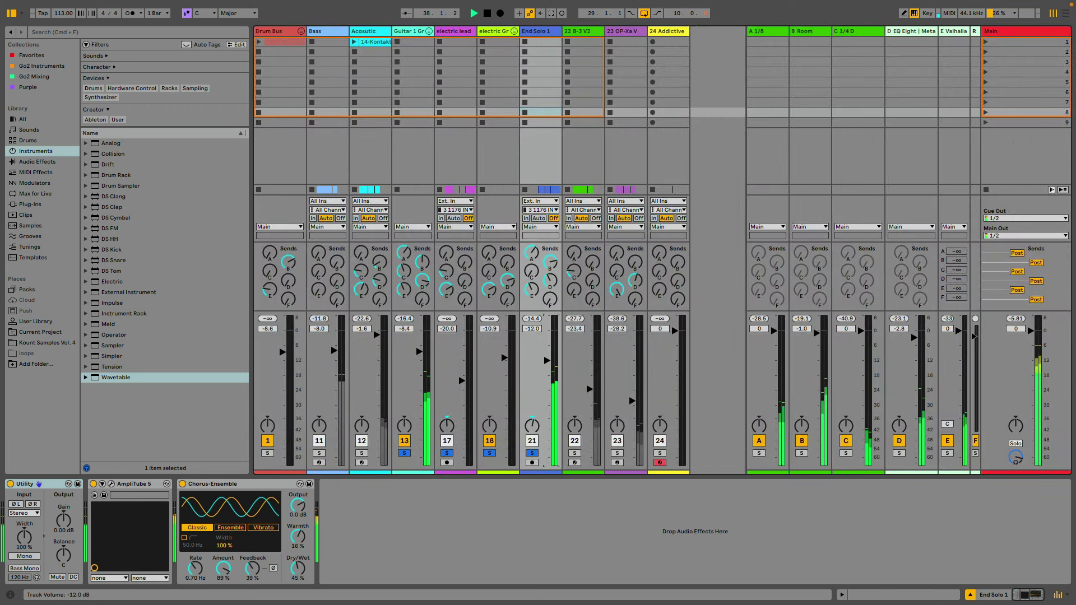
pyautogui.click(540, 31)
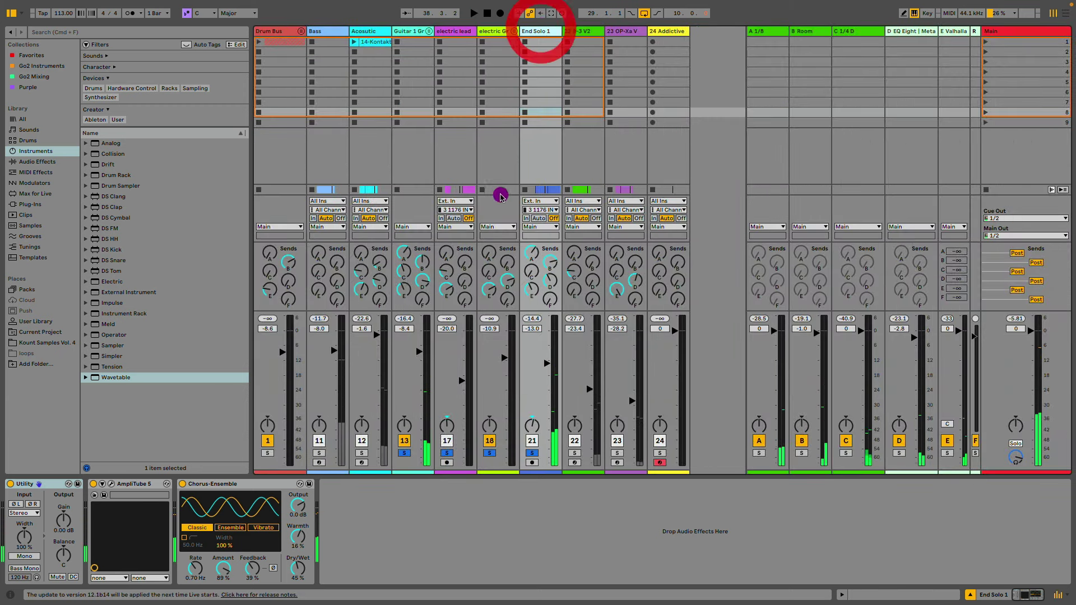
pyautogui.click(531, 452)
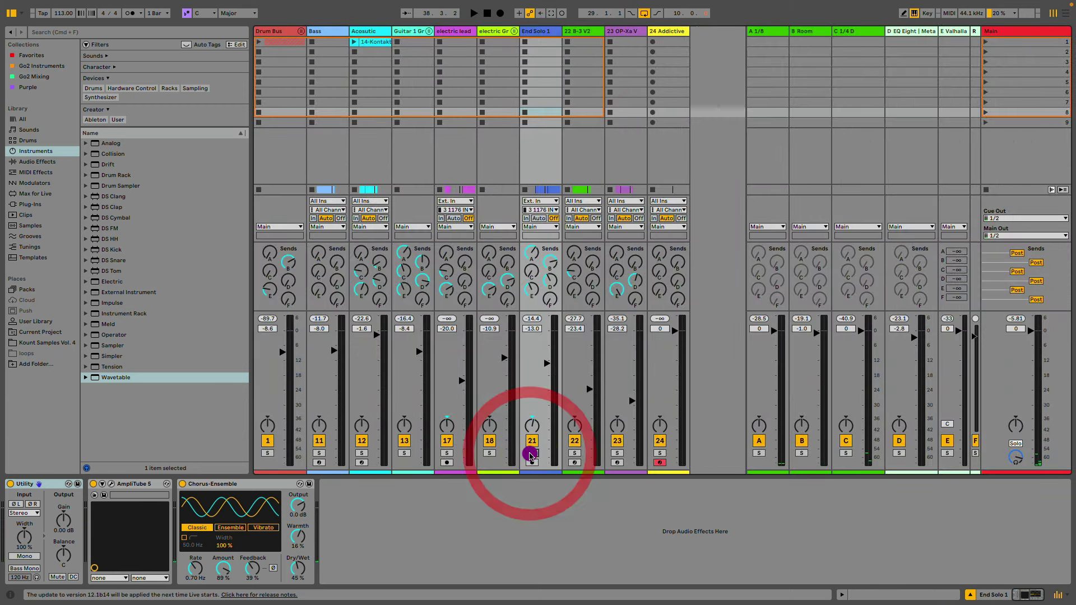
# Solo End Solo 1 and audition the '65 Deluxe Reverb amp tone in its AmpliTube 5 editor.
pyautogui.click(531, 454)
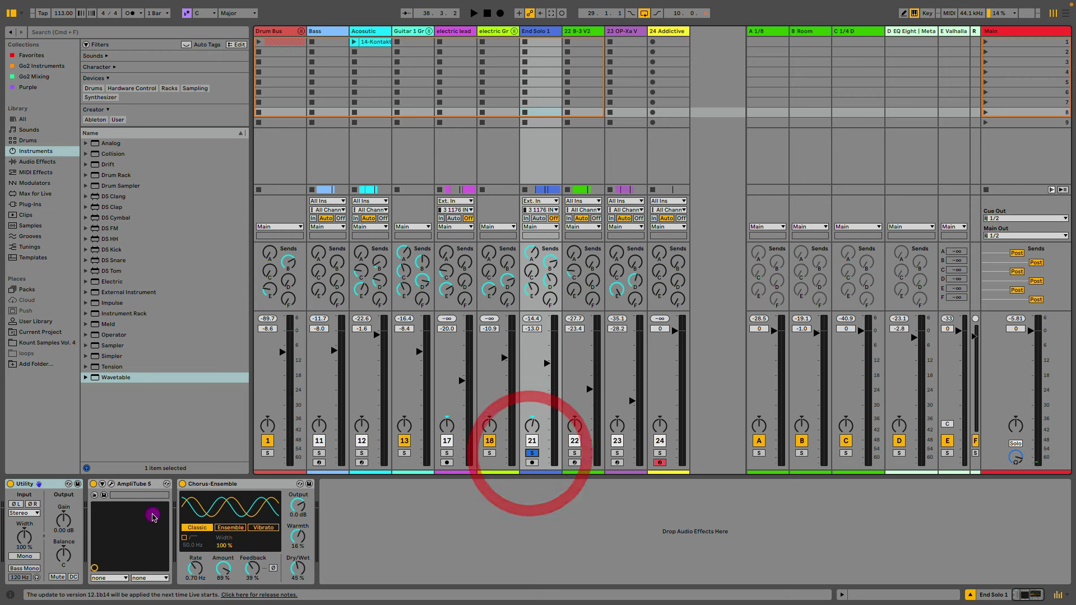
pyautogui.click(113, 485)
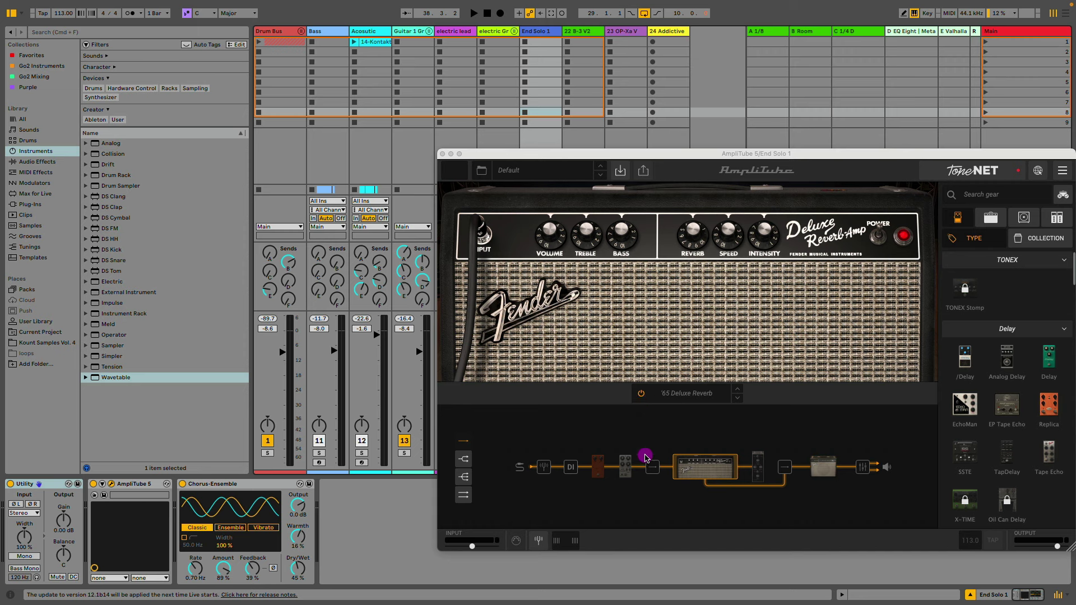
pyautogui.click(596, 475)
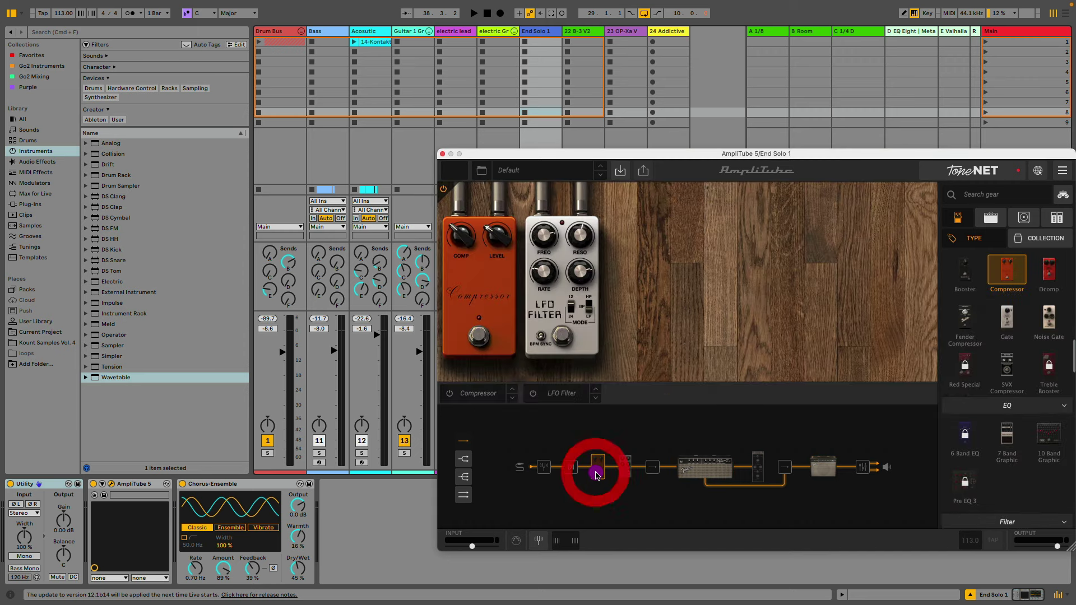
pyautogui.click(708, 471)
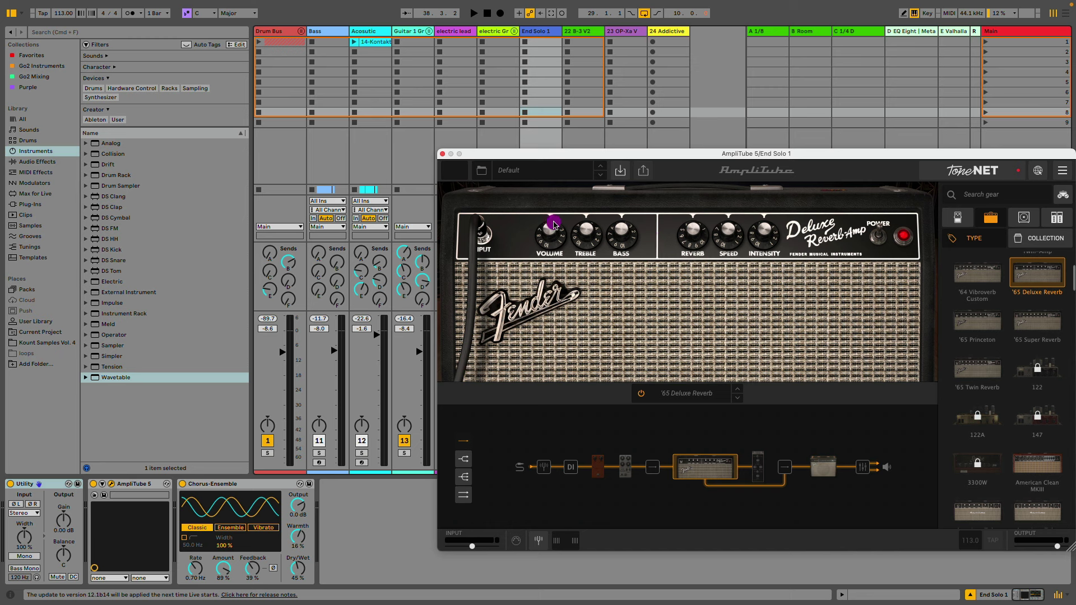
pyautogui.press('space')
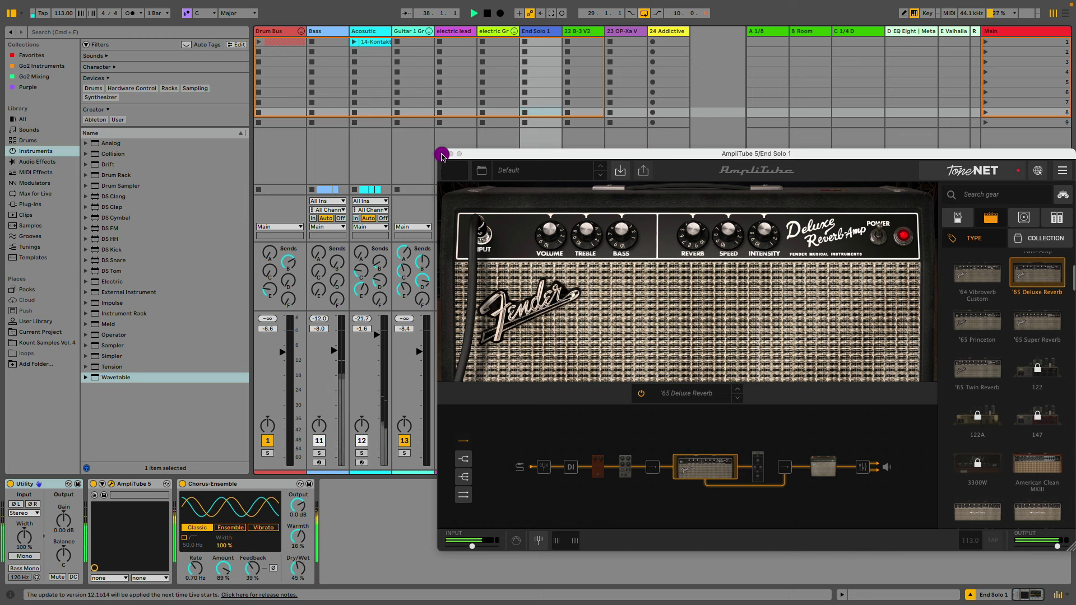
pyautogui.click(527, 252)
pyautogui.press('space')
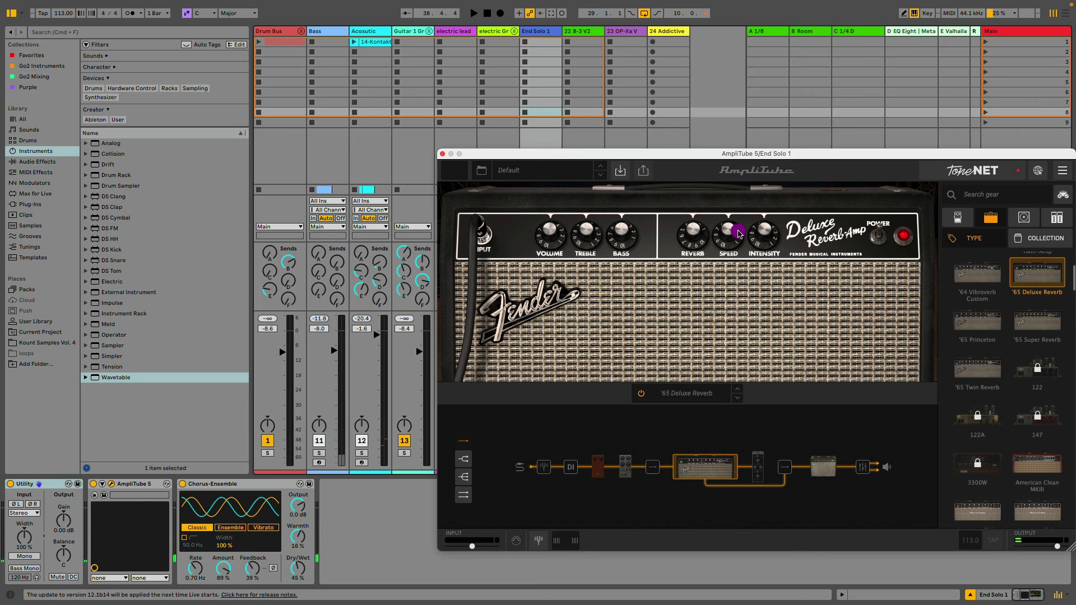
# Close AmpliTube and raise End Solo 1's Chorus-Ensemble wet mix to about 54%, then audition it.
pyautogui.click(445, 155)
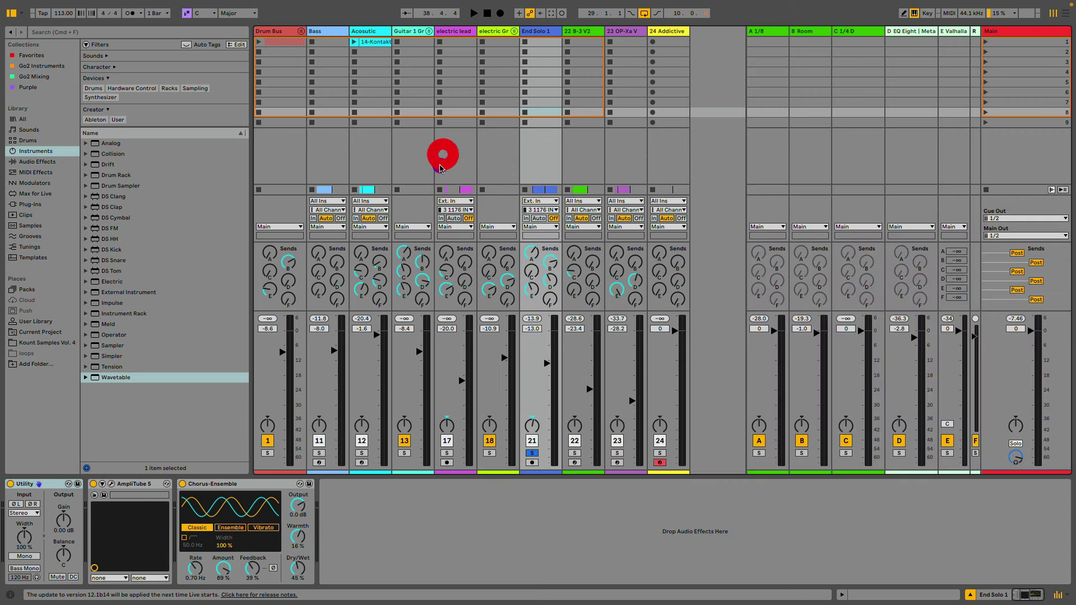
pyautogui.moveTo(298, 567); pyautogui.dragTo(298, 570)
pyautogui.press('space')
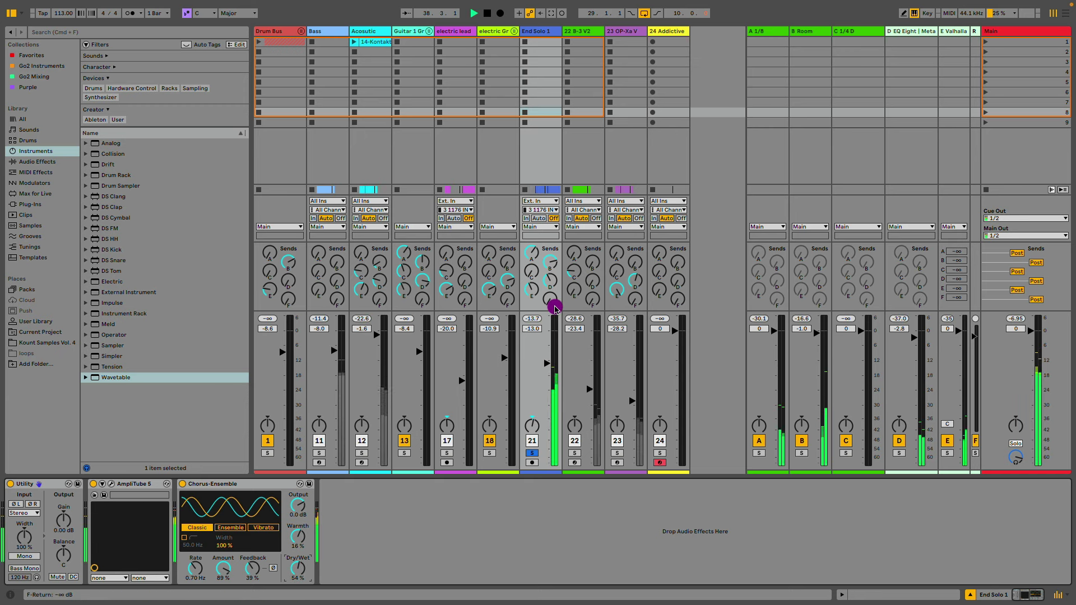
pyautogui.press('space')
# Solo Grp 2, lead, Guitar 1 Grp, Bass and Drum Bus, then lower End Solo 1 to -13.8 dB.
pyautogui.click(531, 453)
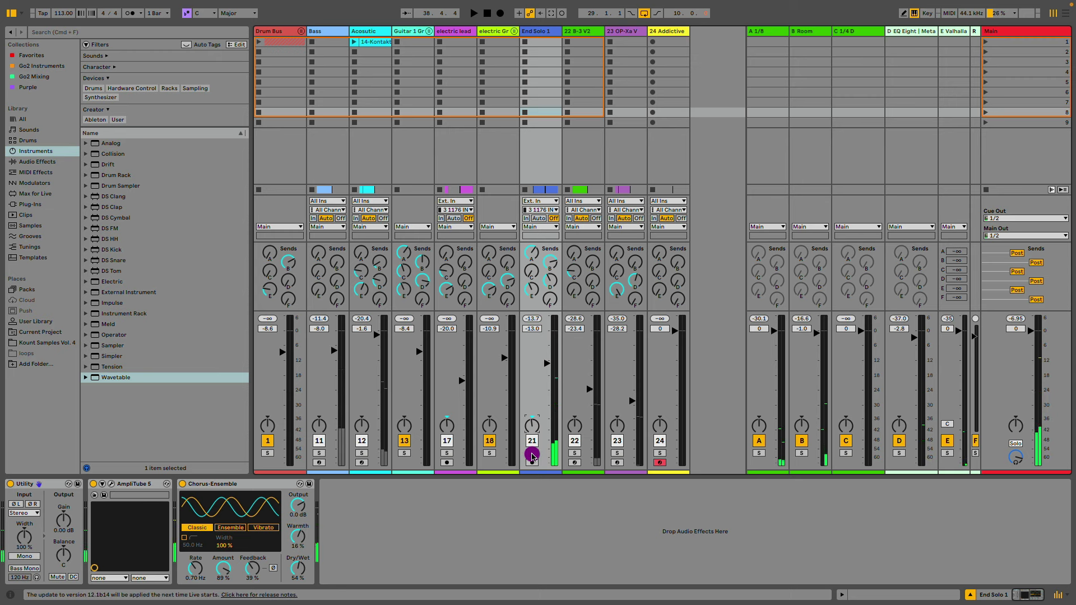
pyautogui.click(489, 453)
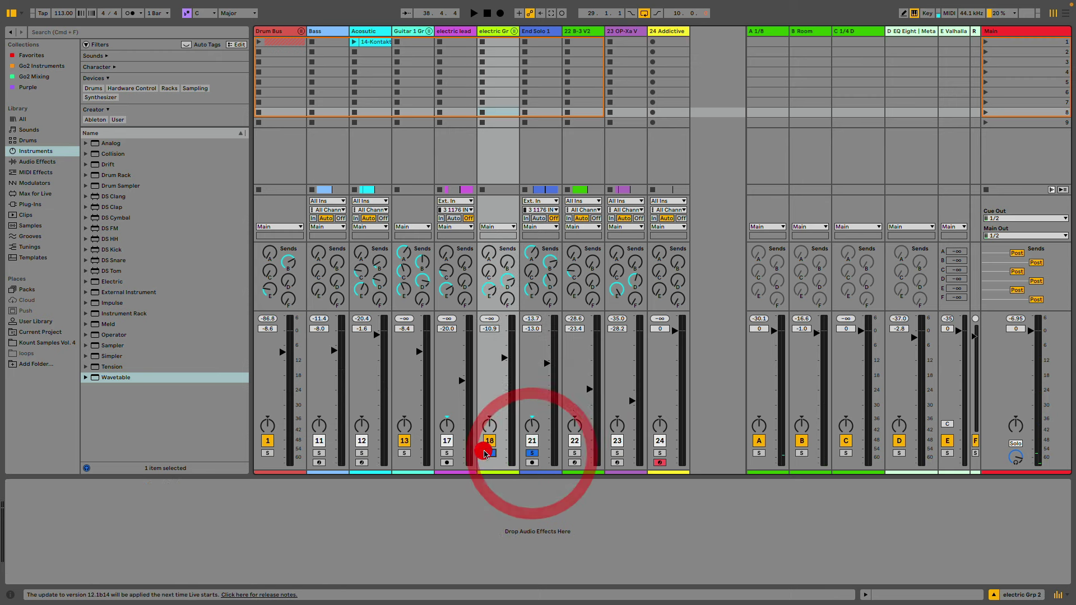
pyautogui.click(447, 453)
pyautogui.click(404, 453)
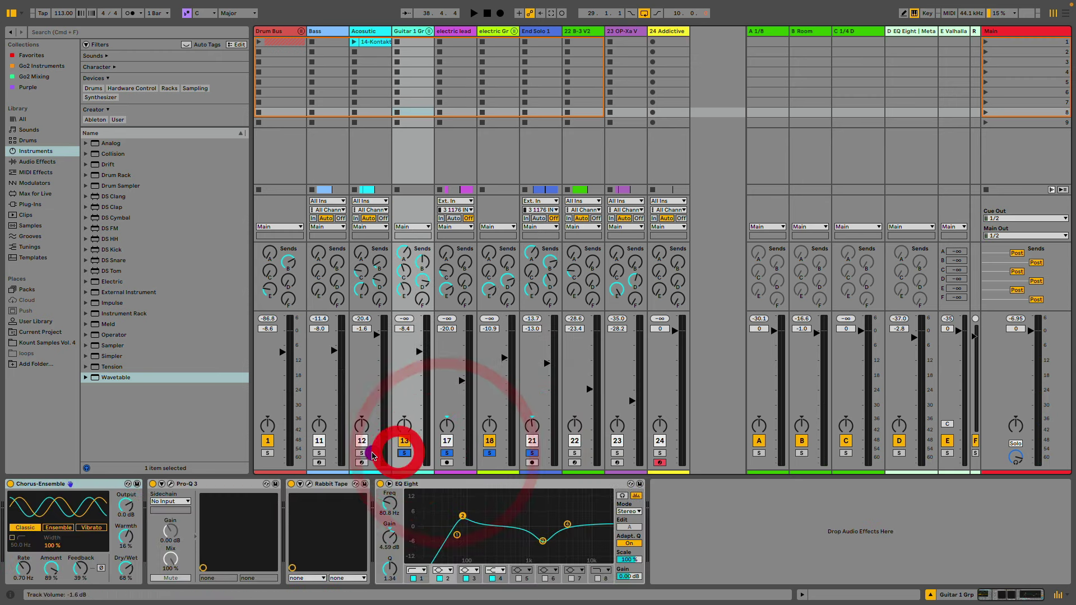
pyautogui.click(319, 453)
pyautogui.click(267, 453)
pyautogui.press('space')
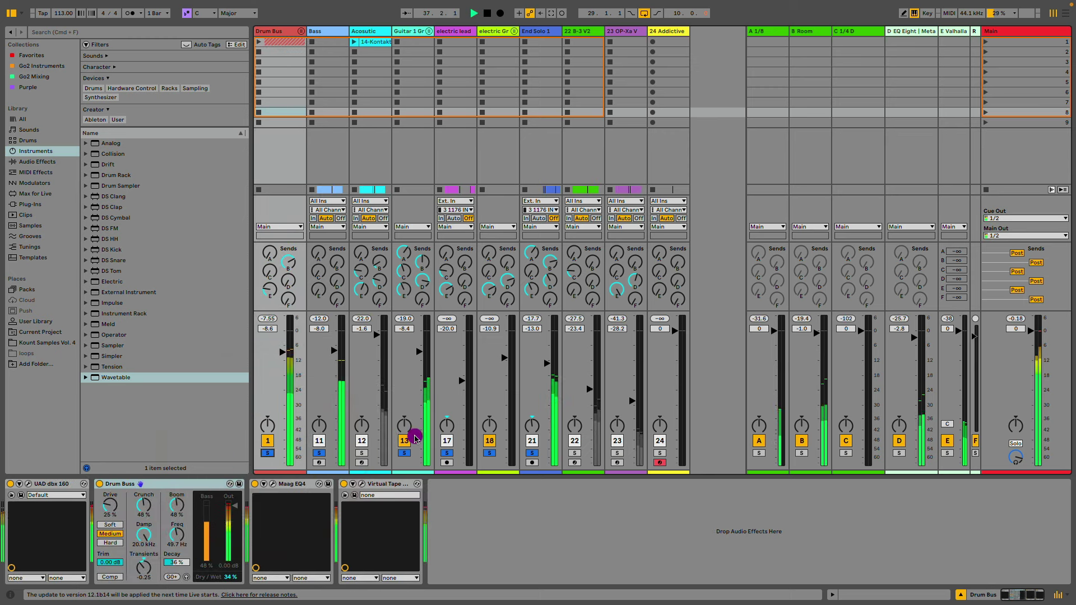
pyautogui.moveTo(547, 371); pyautogui.dragTo(504, 362)
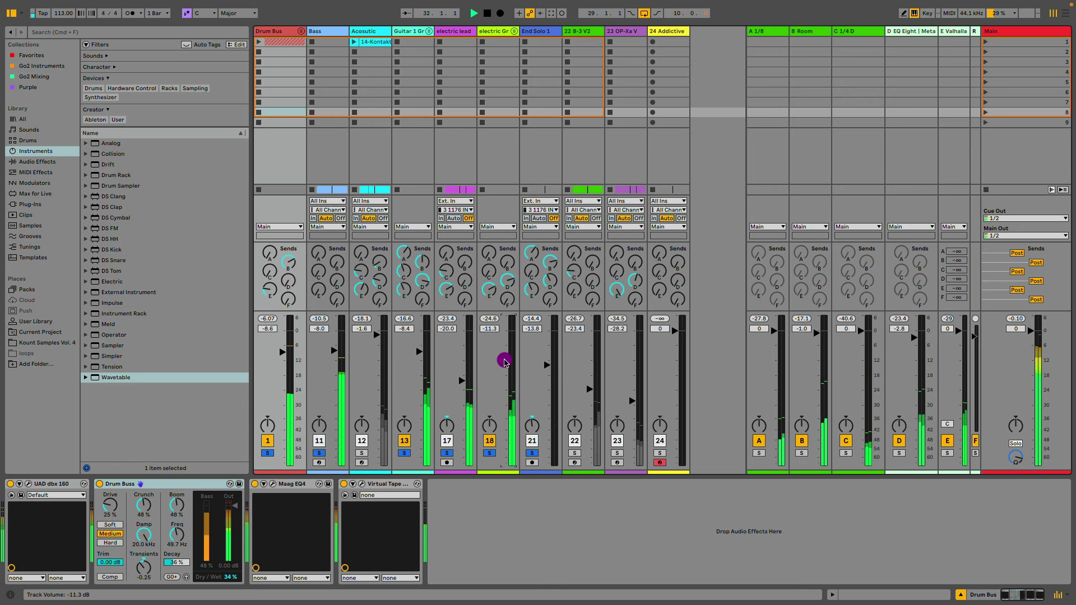
pyautogui.click(549, 367)
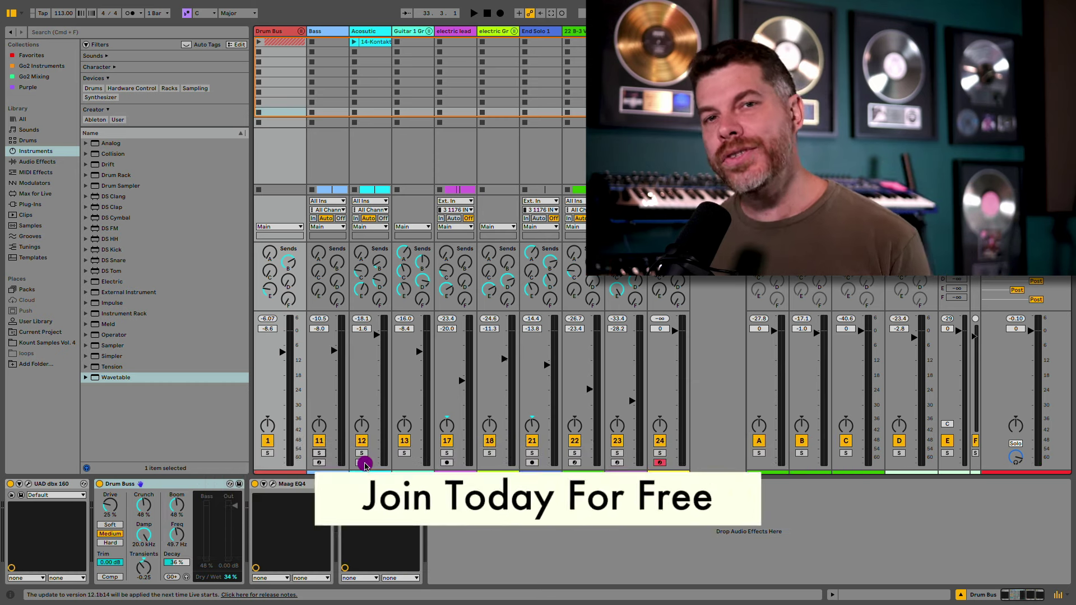
# Select the Acoustic track and open its Kontakt 7 Strummed Acoustic 2 - 6-String instrument window.
pyautogui.click(363, 464)
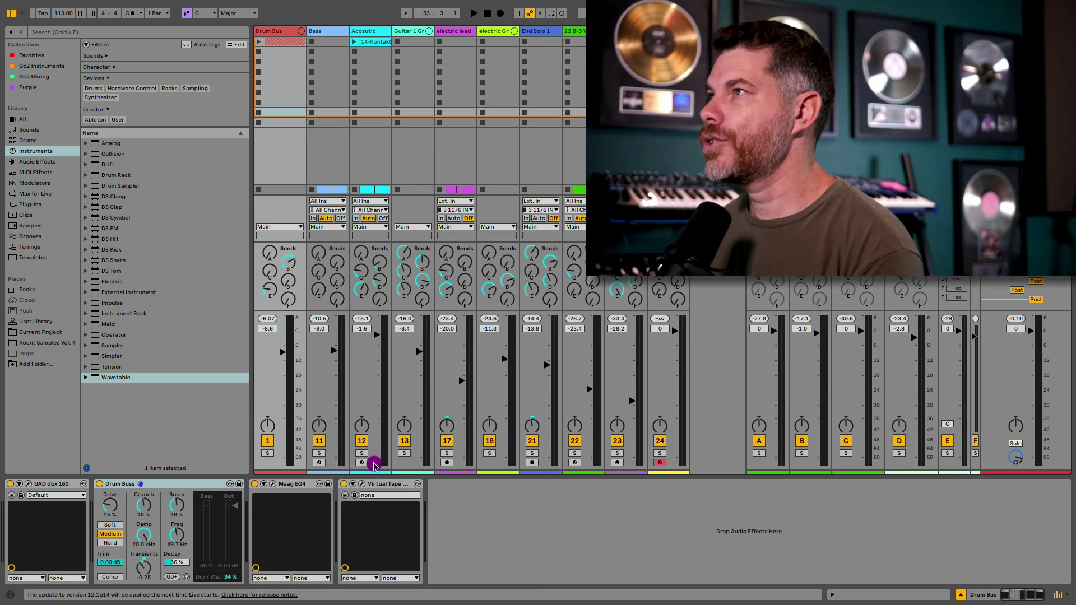
pyautogui.click(364, 449)
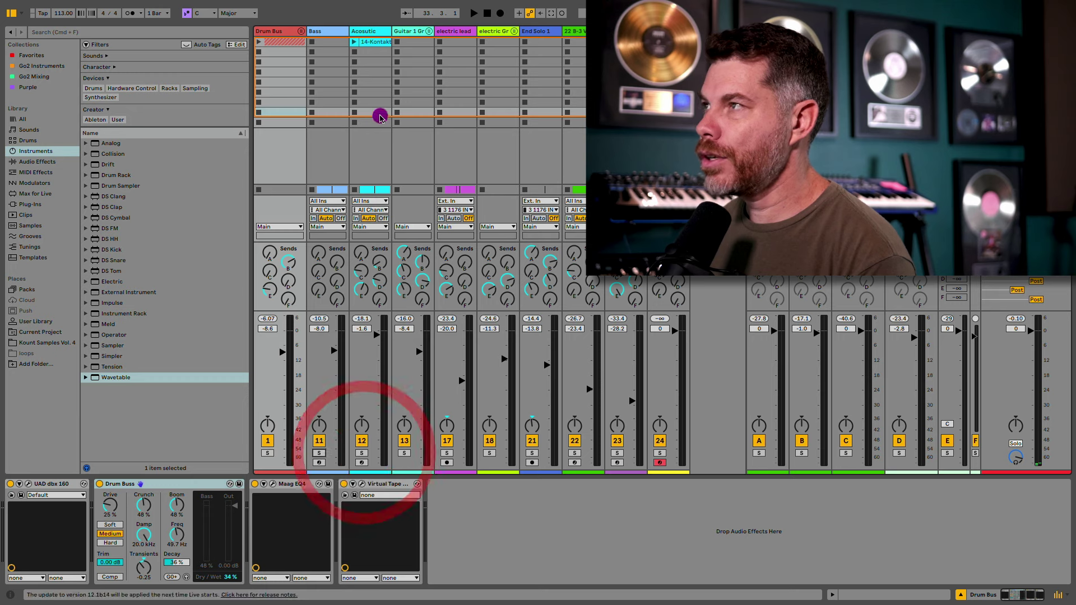
pyautogui.click(364, 33)
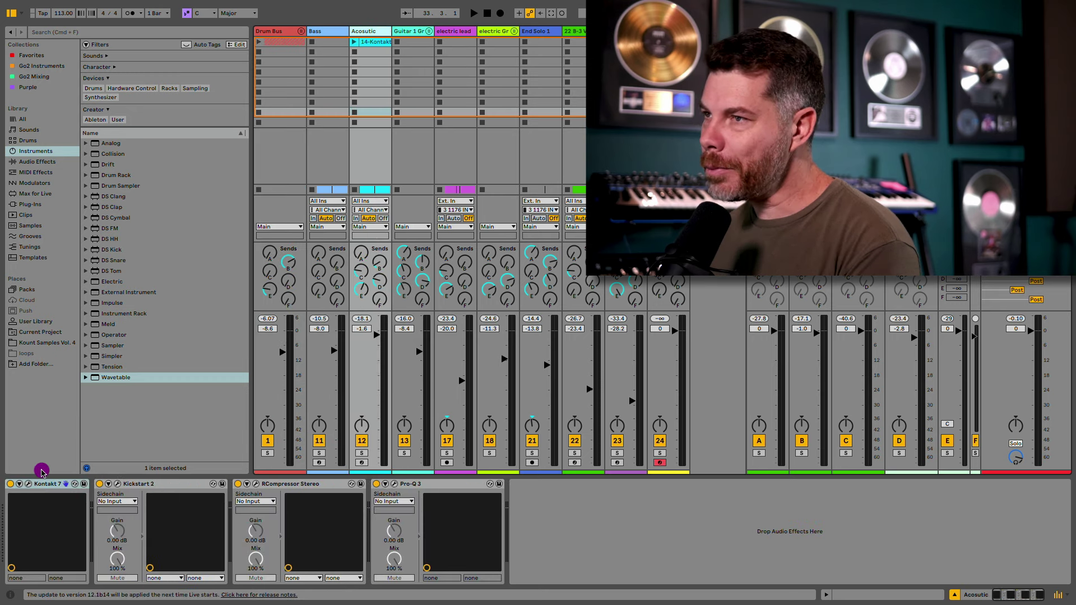
pyautogui.click(29, 482)
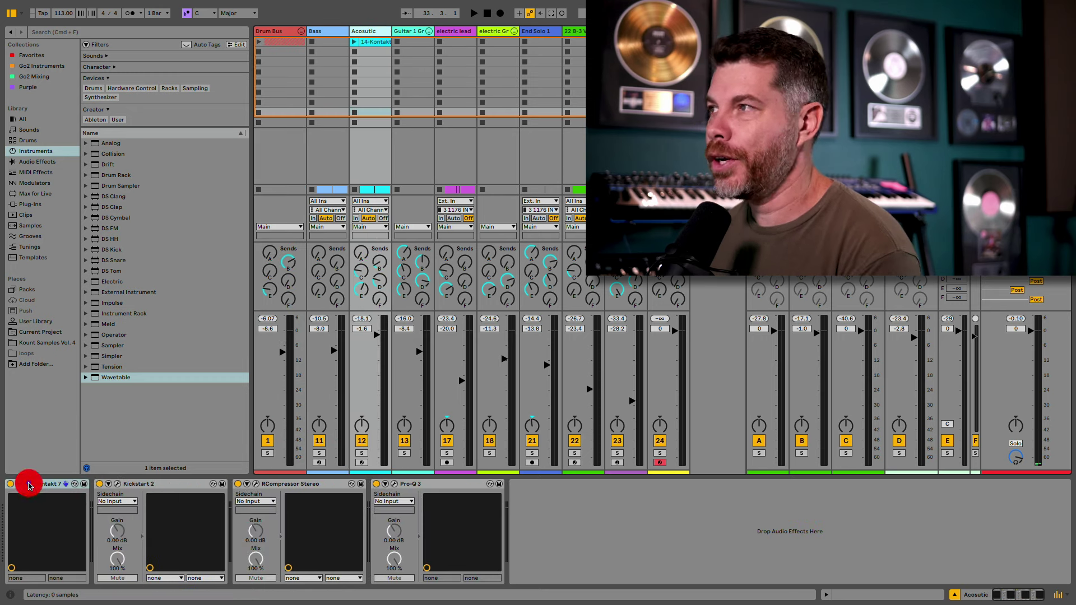
pyautogui.click(85, 483)
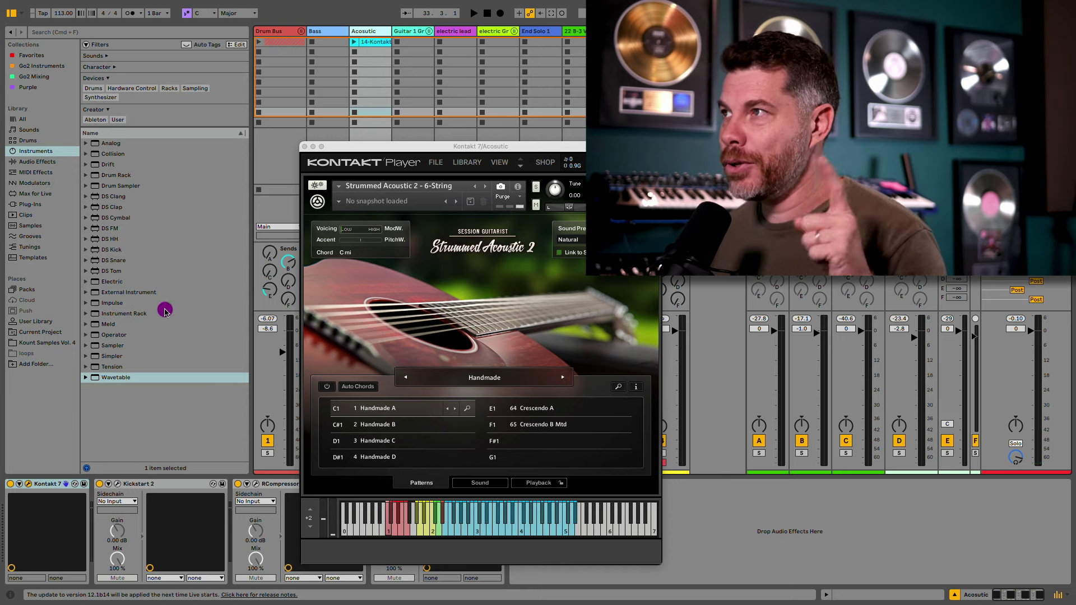
# Solo the Acoustic track and raise its volume to -0.3 dB while listening.
pyautogui.moveTo(375, 147); pyautogui.dragTo(706, 54)
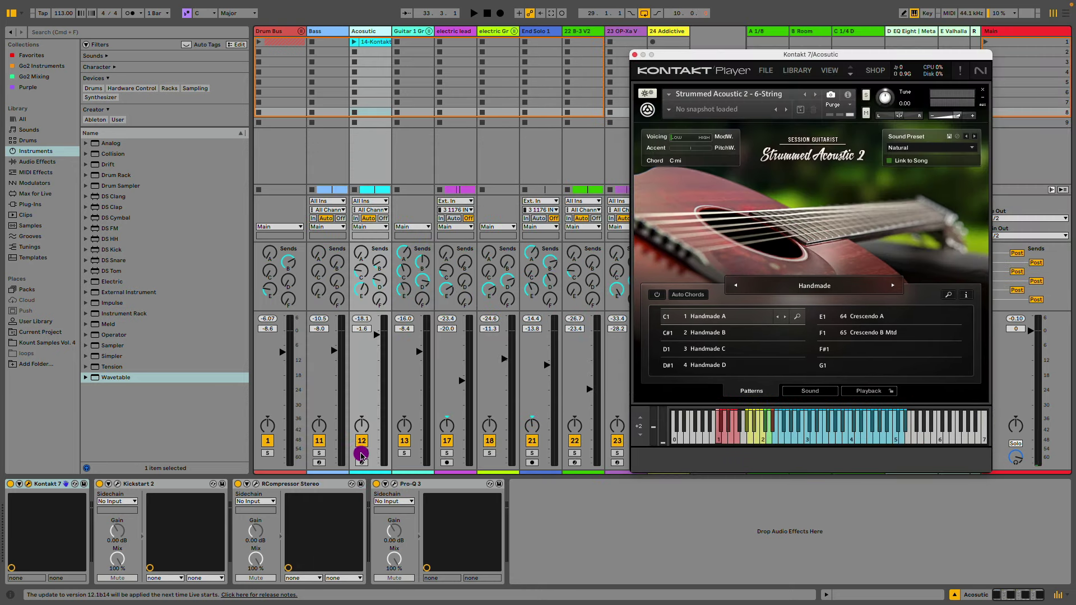
pyautogui.click(361, 454)
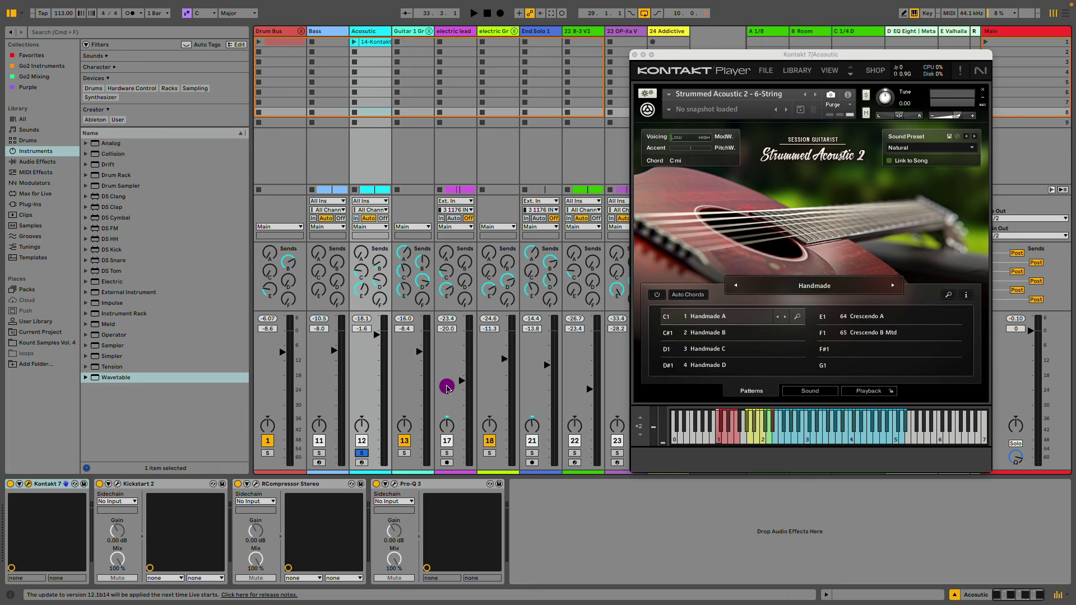
pyautogui.press('space')
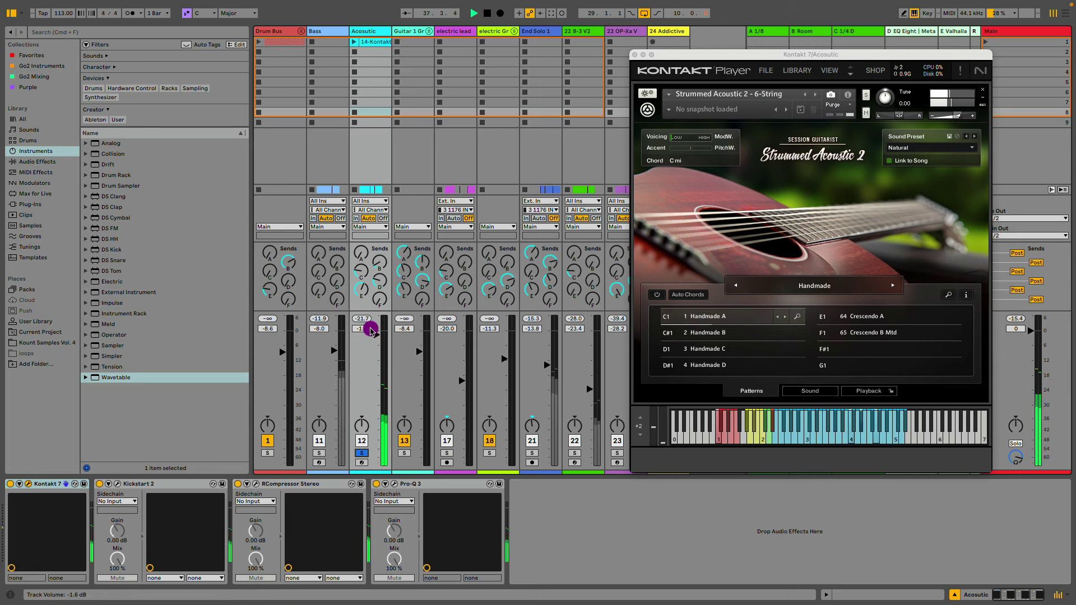
pyautogui.moveTo(370, 329); pyautogui.dragTo(378, 334)
pyautogui.press('space')
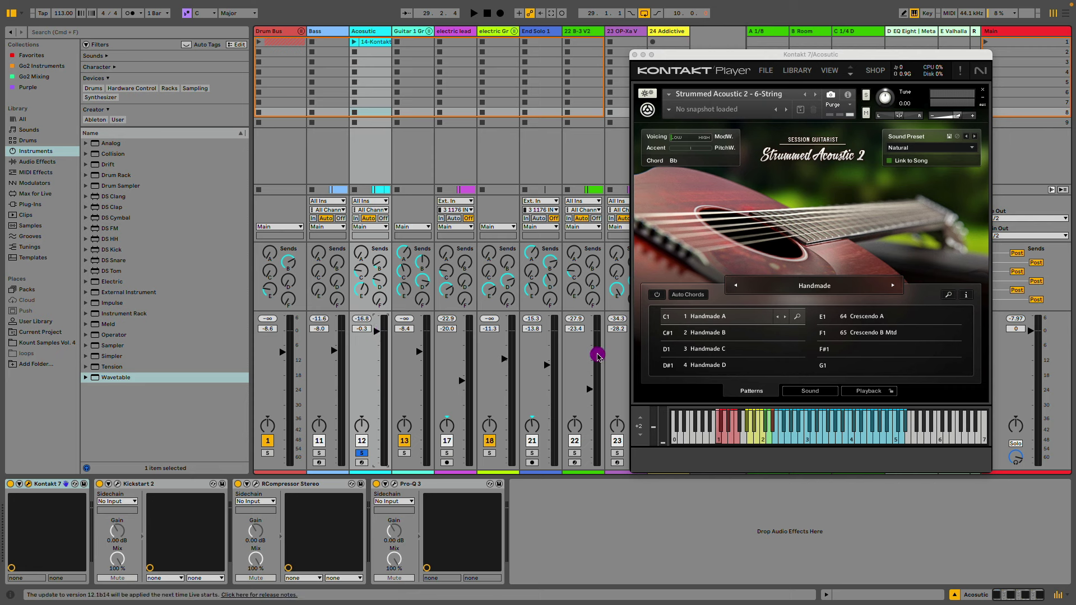
# Show the Arrangement View zoomed out to bars 24–52.
pyautogui.click(700, 317)
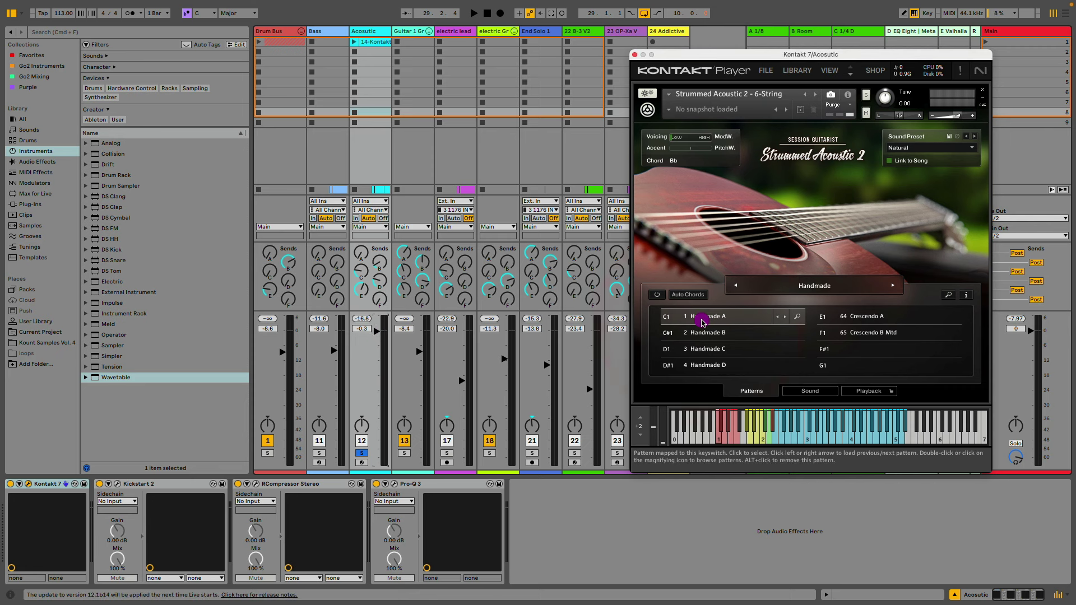
pyautogui.press('Tab')
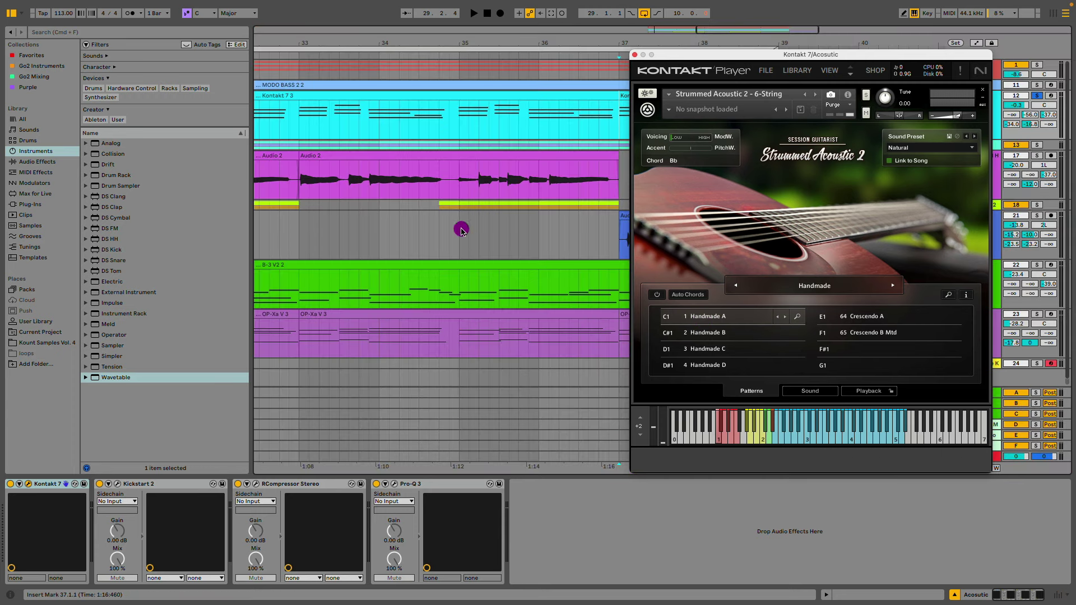
pyautogui.moveTo(537, 63); pyautogui.dragTo(493, 68)
# Open the Kontakt 7 3 clip and nudge its G4, D#4, C4 chord one sixteenth earlier.
pyautogui.click(416, 98)
pyautogui.doubleClick(416, 97)
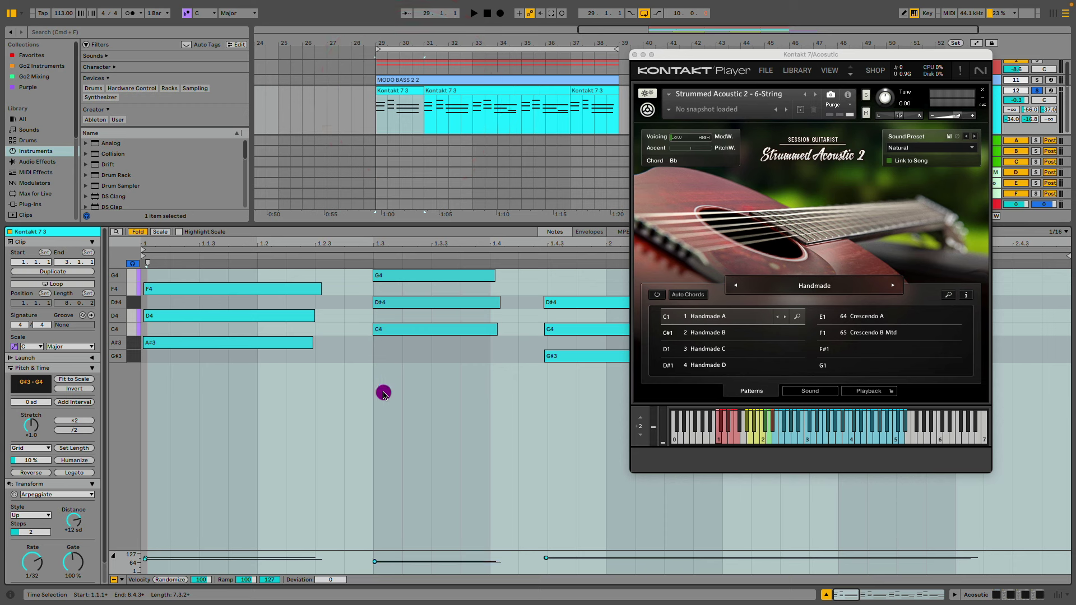
pyautogui.press('space')
pyautogui.press('space')
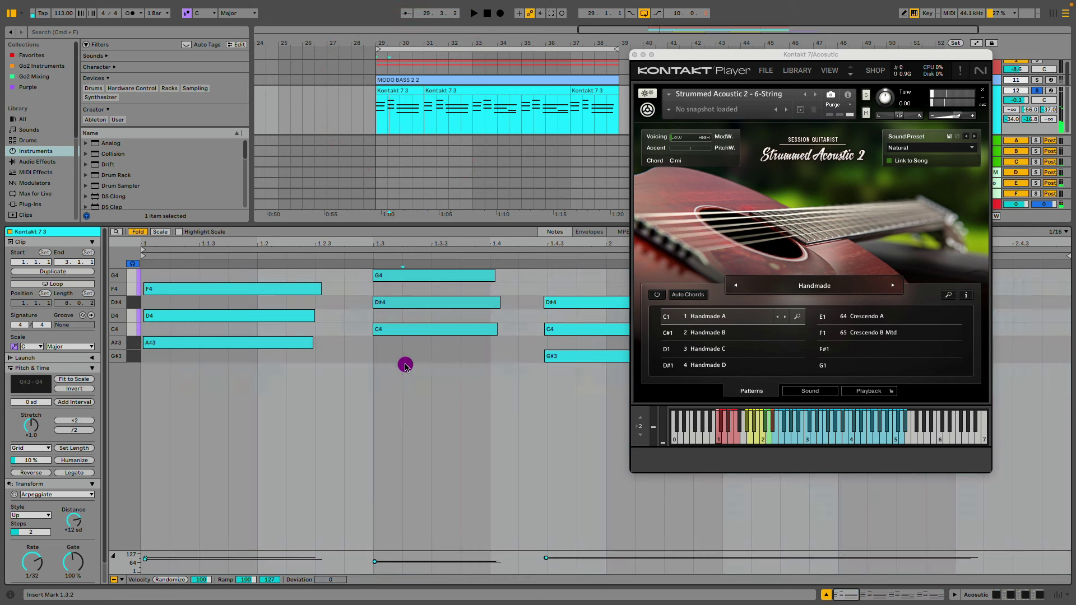
pyautogui.click(424, 242)
pyautogui.press('Left')
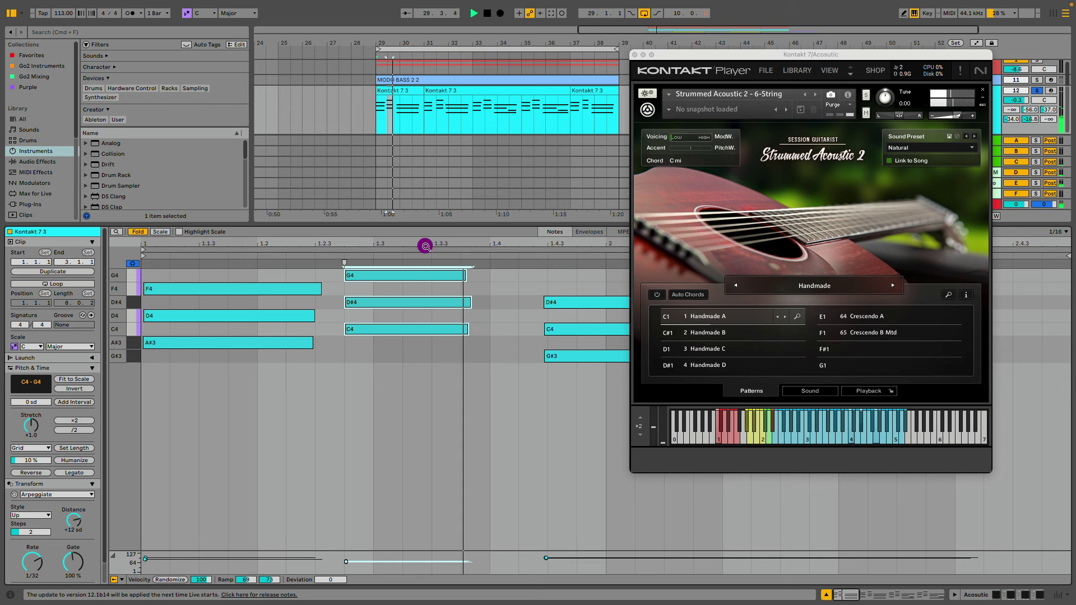
pyautogui.press('space')
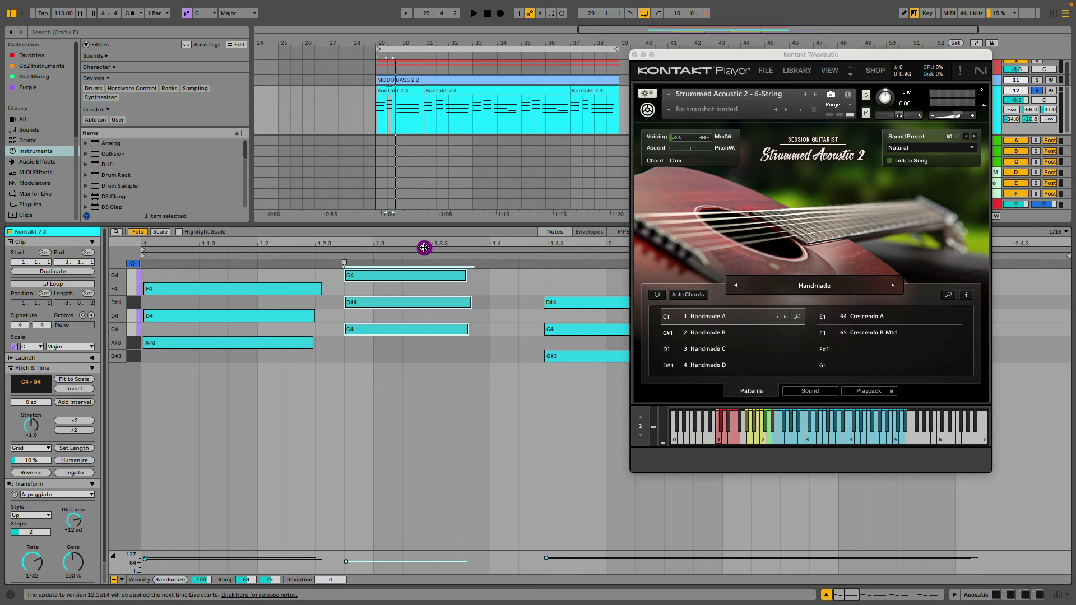
# Compare the chord on beat 1.3, leave it at 1.2.4, and close Kontakt.
pyautogui.moveTo(390, 325); pyautogui.dragTo(423, 325)
pyautogui.press('space')
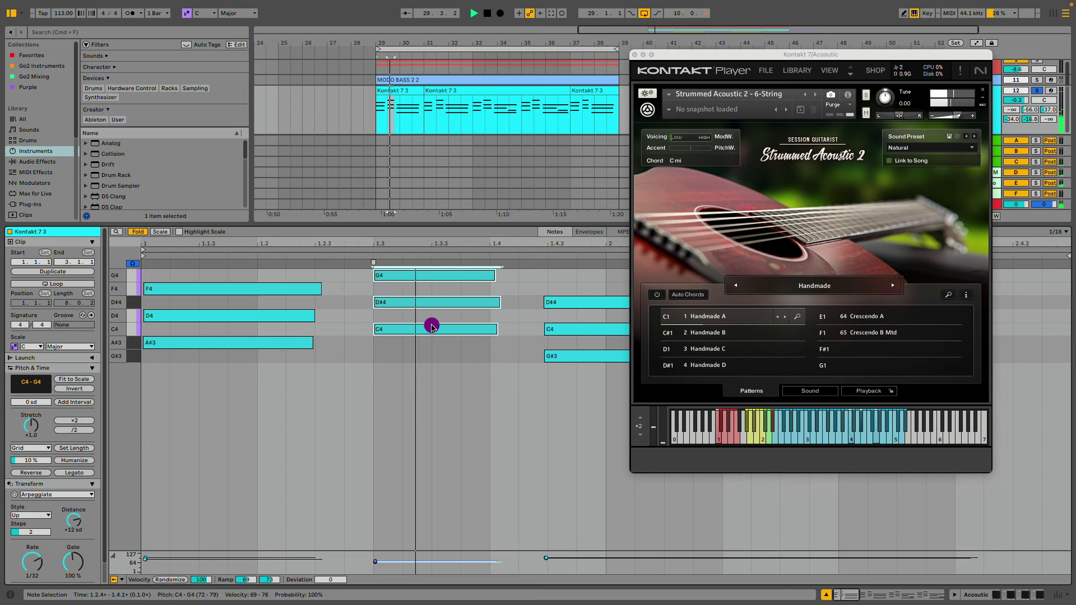
pyautogui.press('space')
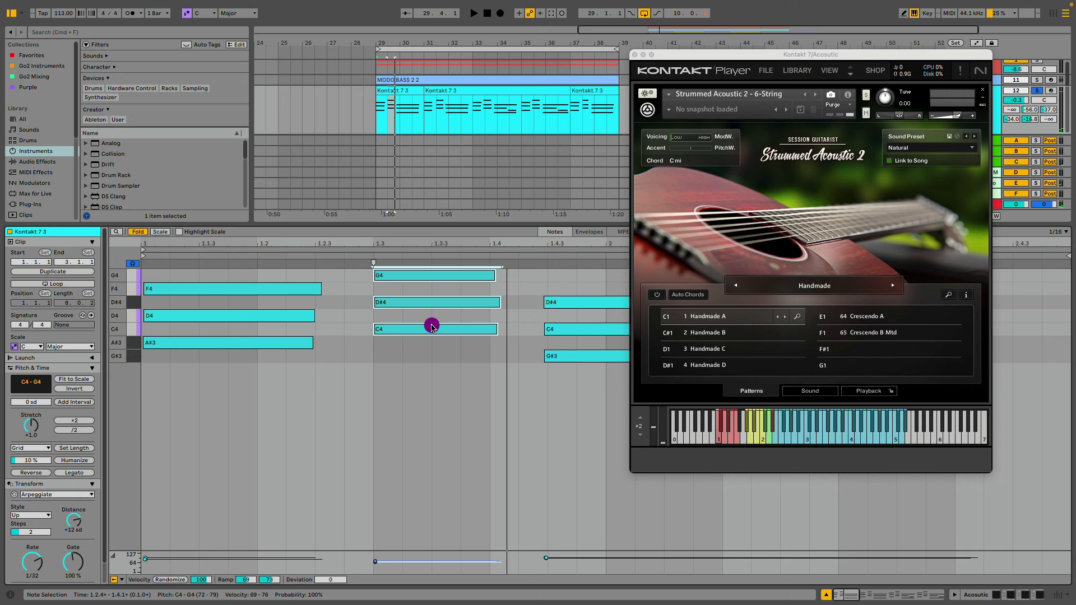
pyautogui.press('Left')
pyautogui.press('space')
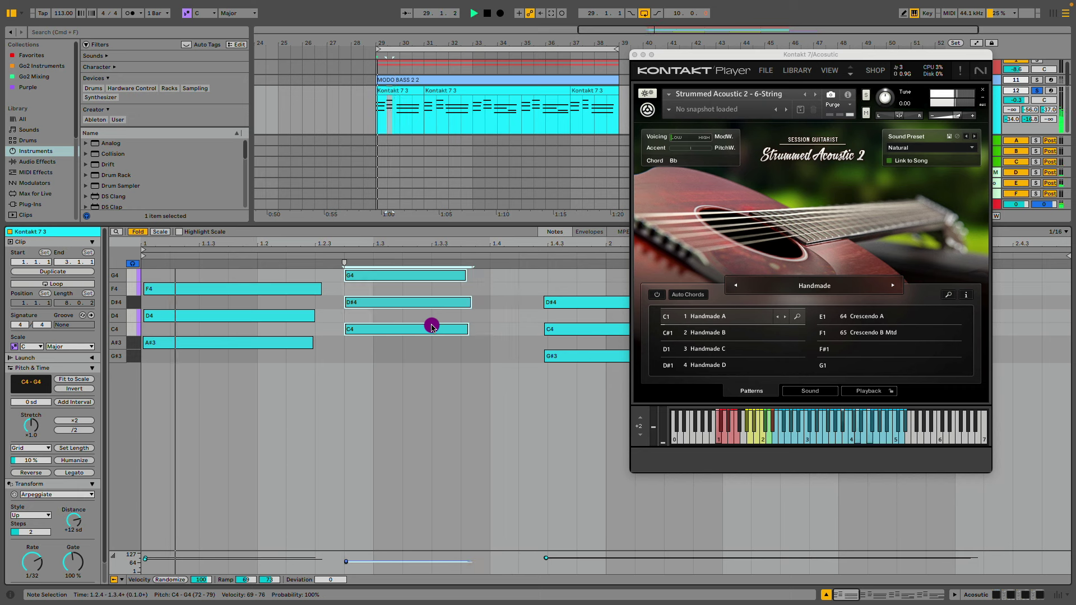
pyautogui.click(634, 54)
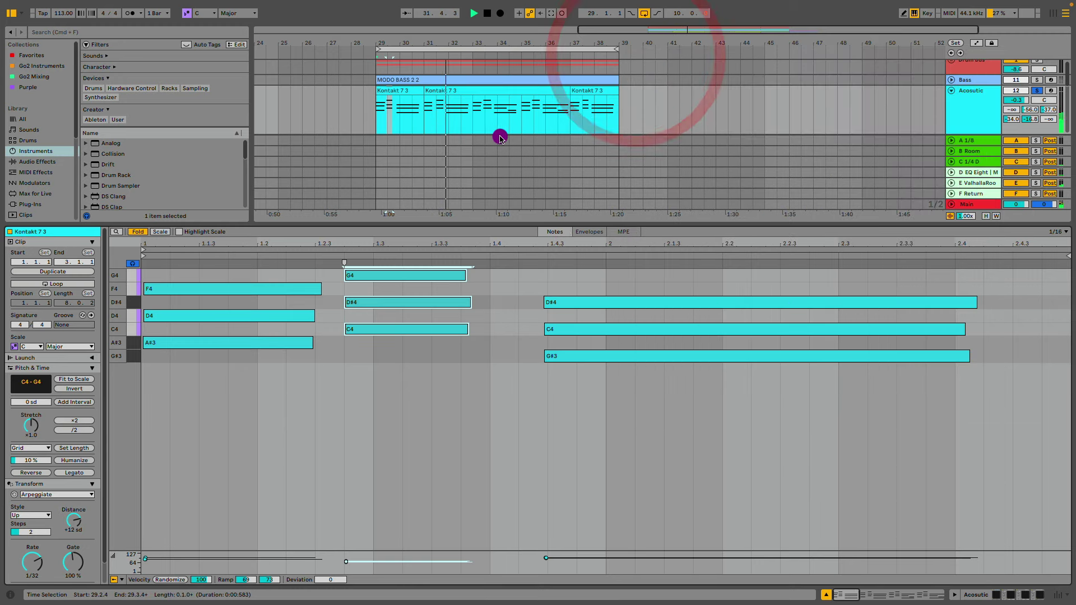
pyautogui.press('space')
# Raise the Acoustic track's Kickstart 2 mix to 53%, then open the RCompressor Stereo window.
pyautogui.hotkey('shift', 'Tab')
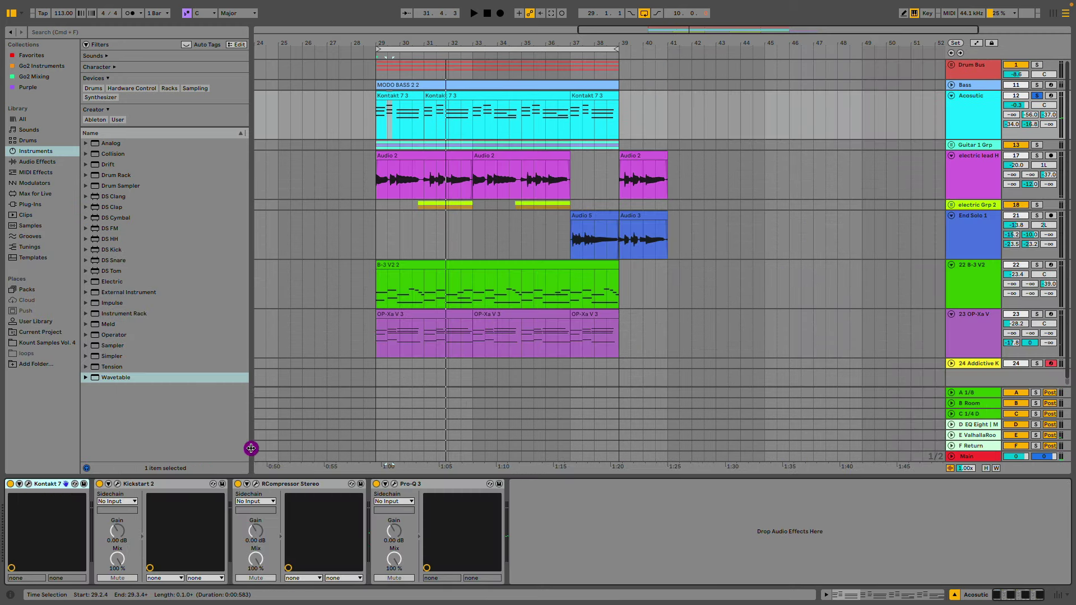
pyautogui.click(117, 484)
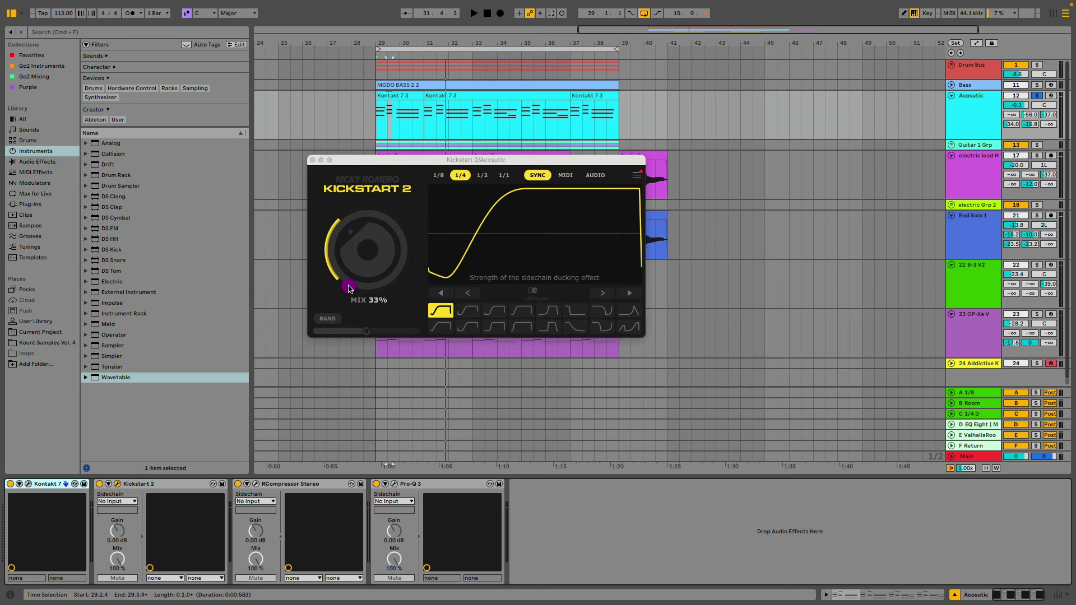
pyautogui.moveTo(354, 264); pyautogui.dragTo(354, 259)
pyautogui.press('space')
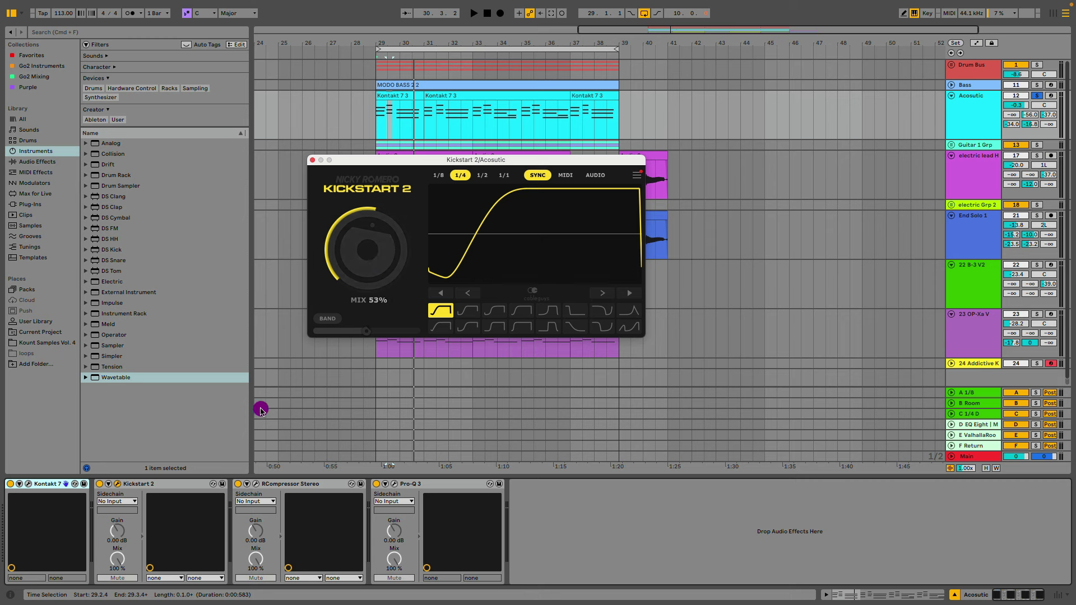
pyautogui.click(255, 483)
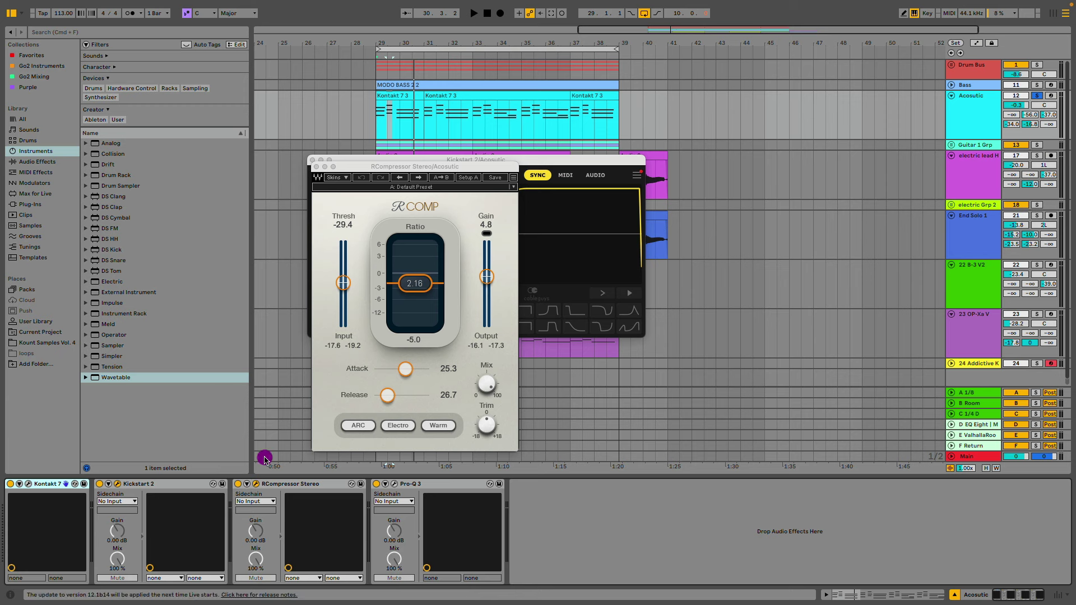
# Raise the RCompressor threshold from -29.4 to -28.2 dB and close both plugin windows.
pyautogui.press('space')
pyautogui.moveTo(342, 285); pyautogui.dragTo(342, 284)
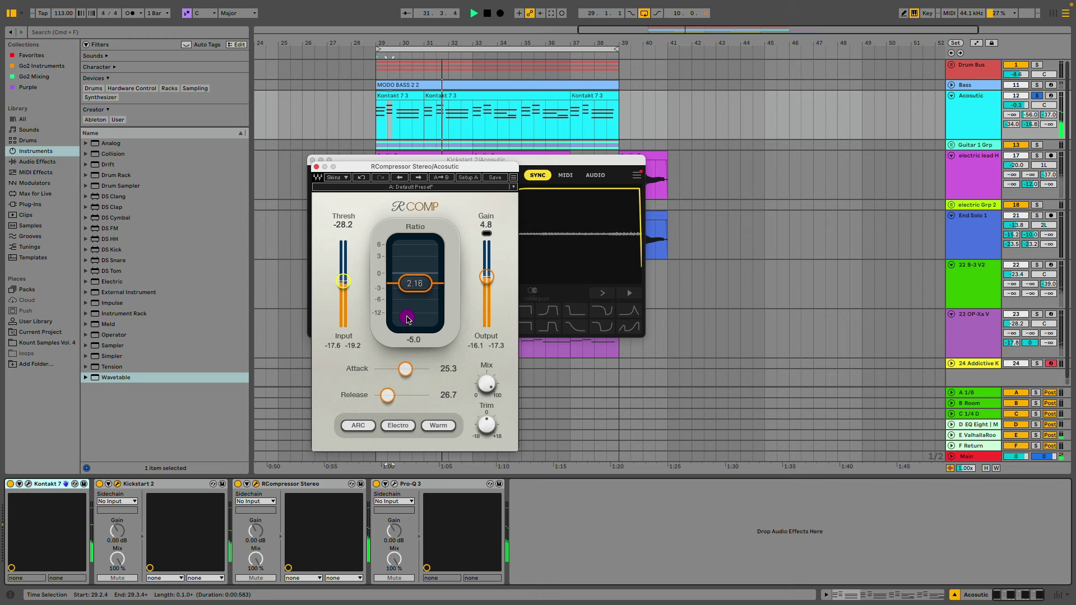
pyautogui.click(316, 169)
pyautogui.click(312, 161)
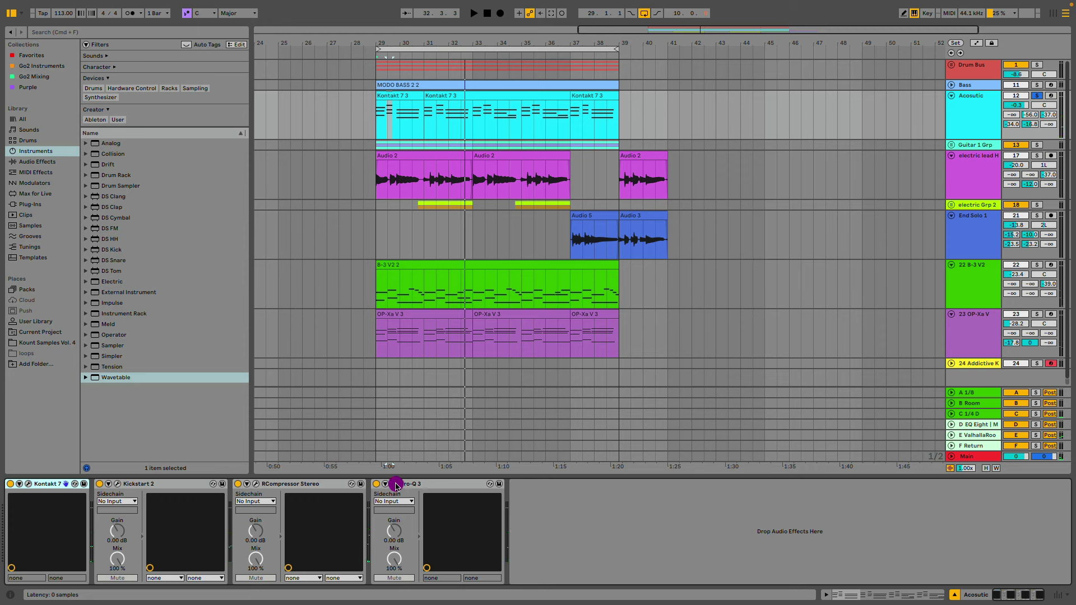
# Inspect Pro-Q 3's high-shelf and 279.9 Hz, -3.57 dB bands, then return to the session mixer.
pyautogui.click(396, 486)
pyautogui.click(939, 262)
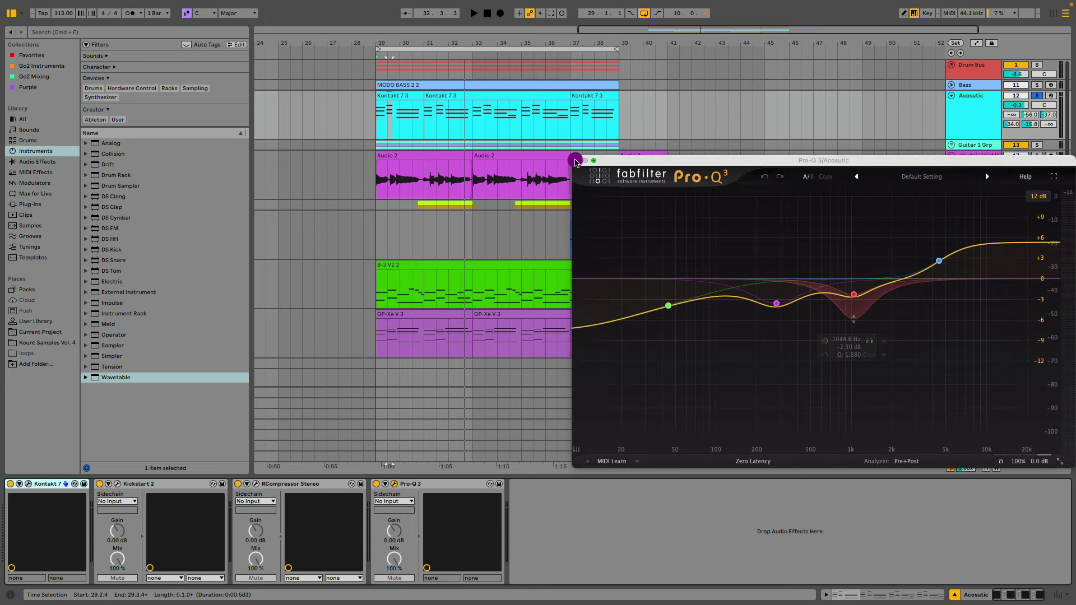
pyautogui.click(669, 308)
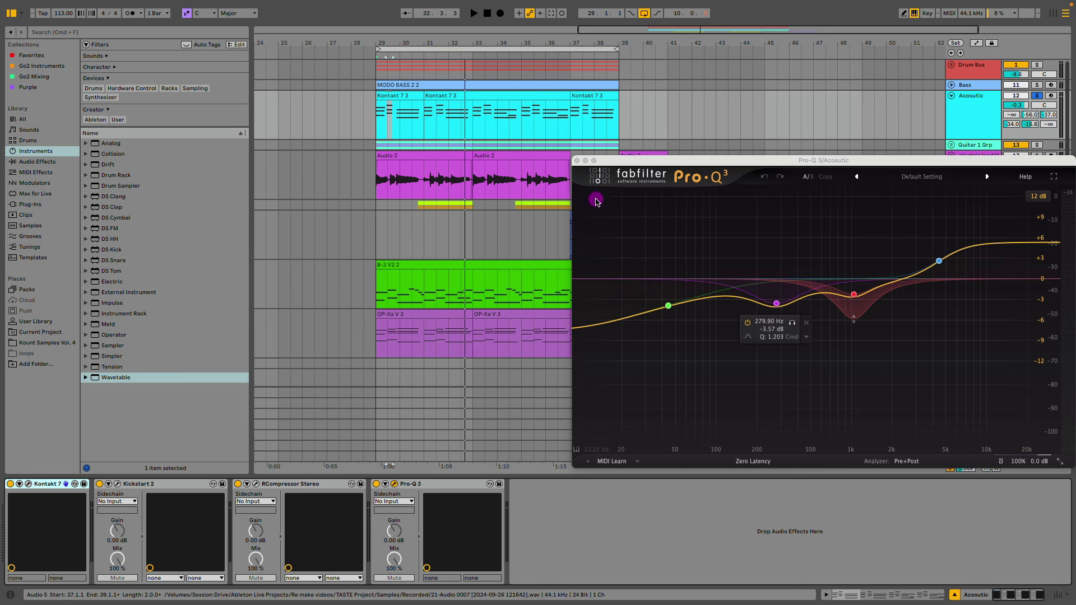
pyautogui.click(577, 160)
pyautogui.press('Tab')
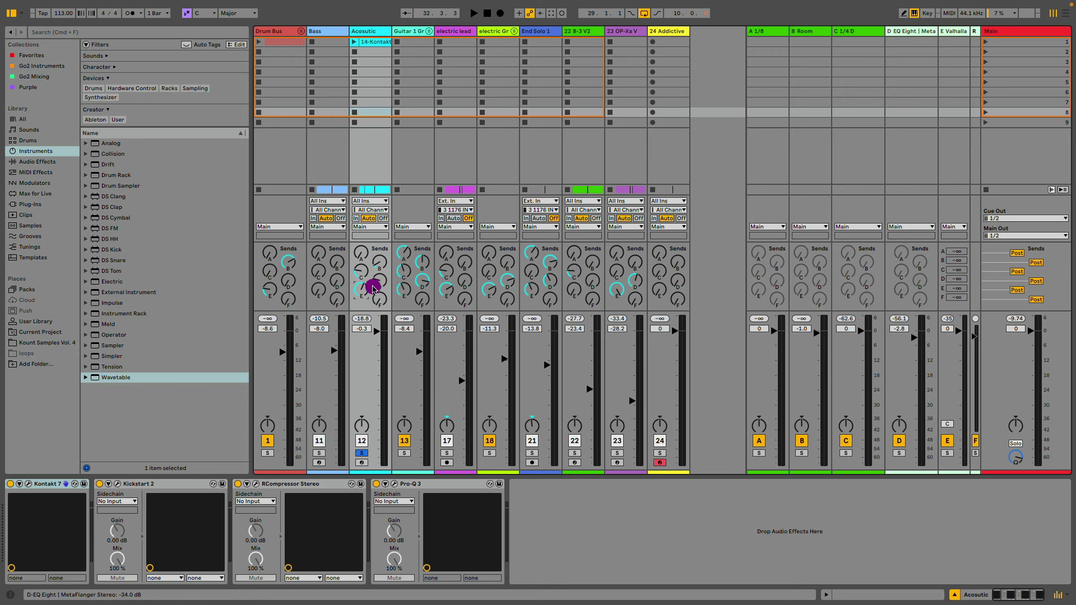
# Send the Acoustic track to the E Valhalla return and solo drums, bass and guitar tracks.
pyautogui.moveTo(357, 292); pyautogui.dragTo(395, 288)
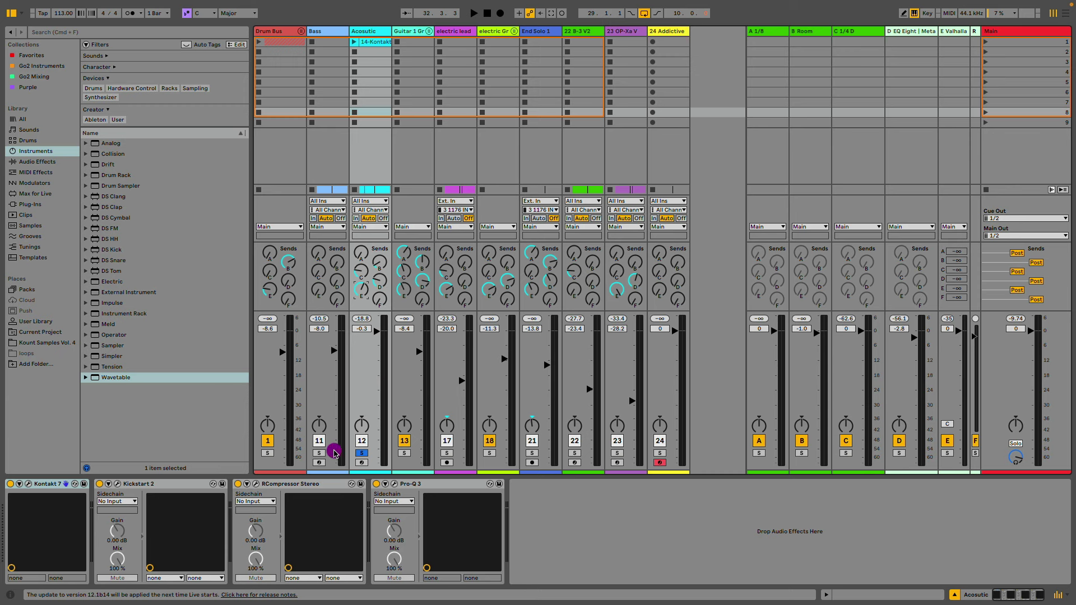
pyautogui.click(268, 453)
pyautogui.click(321, 453)
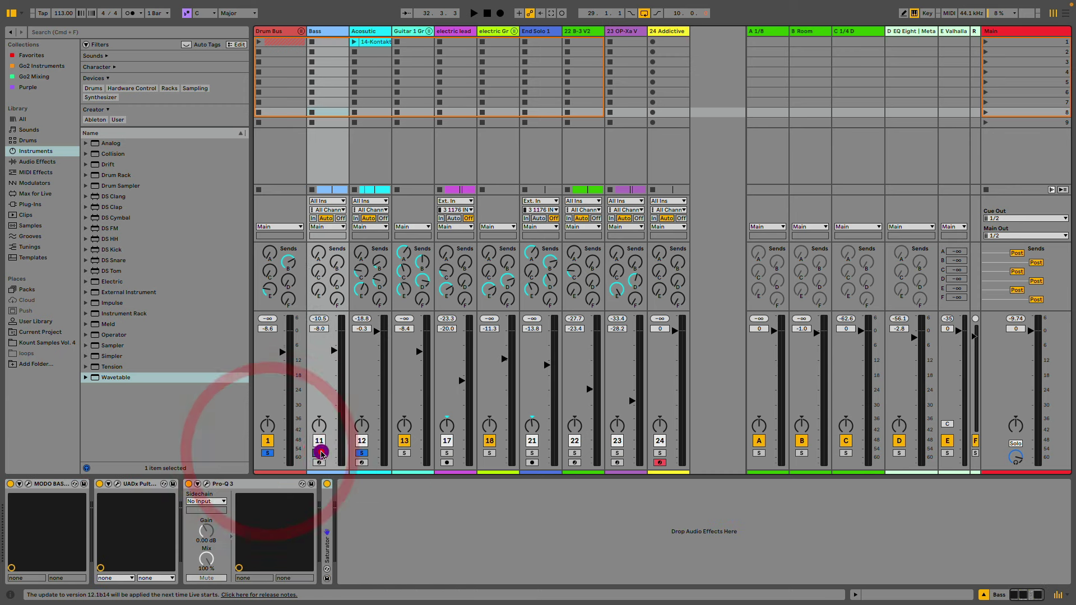
pyautogui.click(404, 453)
pyautogui.click(447, 453)
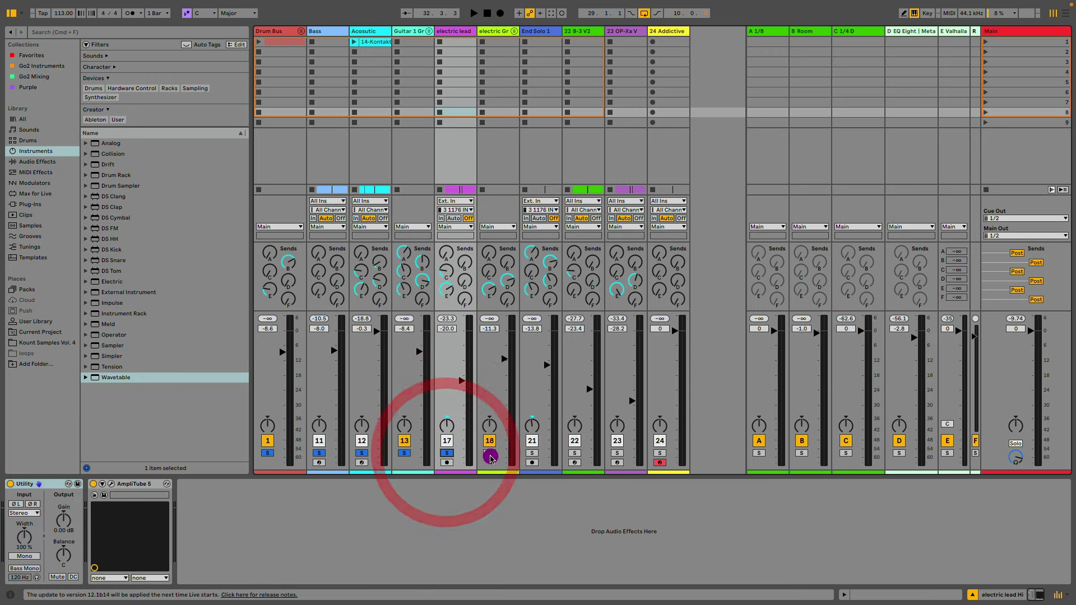
pyautogui.click(489, 453)
pyautogui.click(530, 453)
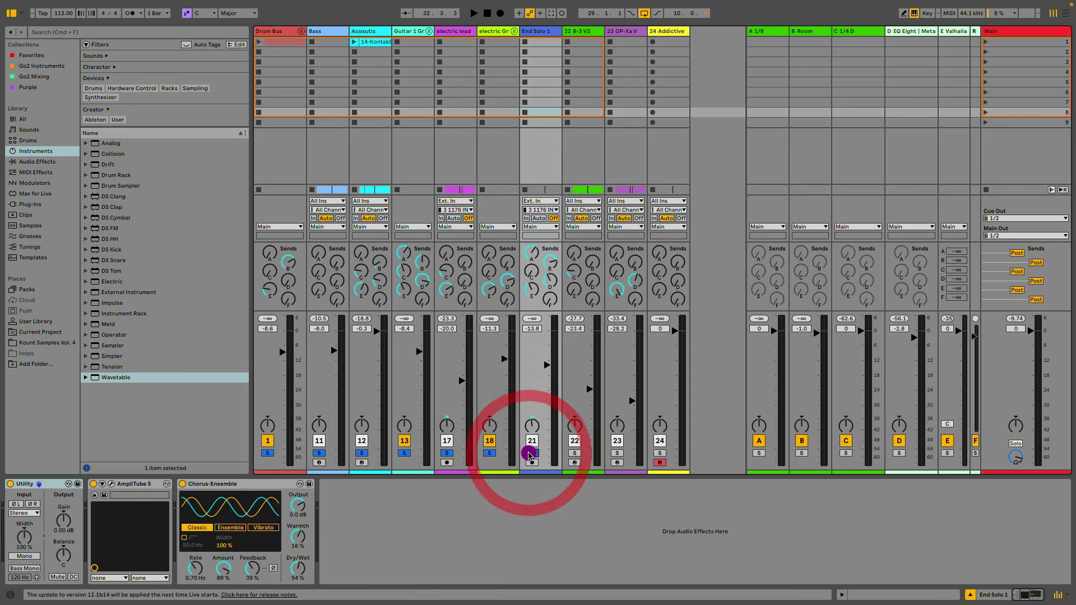
pyautogui.press('space')
# Add the Acoustic track to the solo and settle its volume back at -0.3 dB.
pyautogui.moveTo(381, 335); pyautogui.dragTo(376, 331)
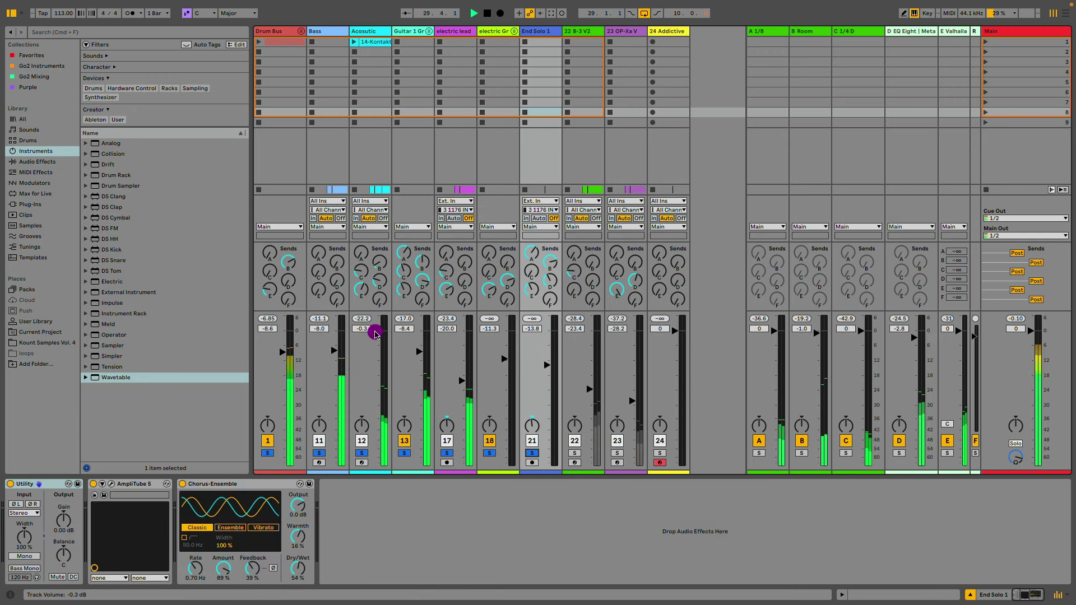
pyautogui.click(361, 453)
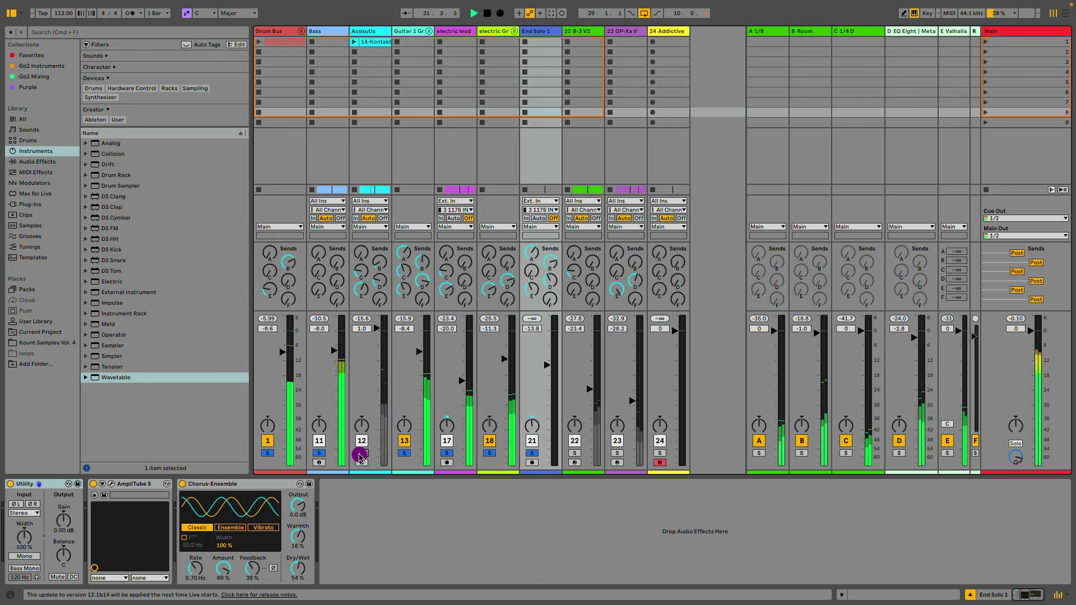
pyautogui.click(361, 449)
pyautogui.moveTo(377, 339); pyautogui.dragTo(377, 326)
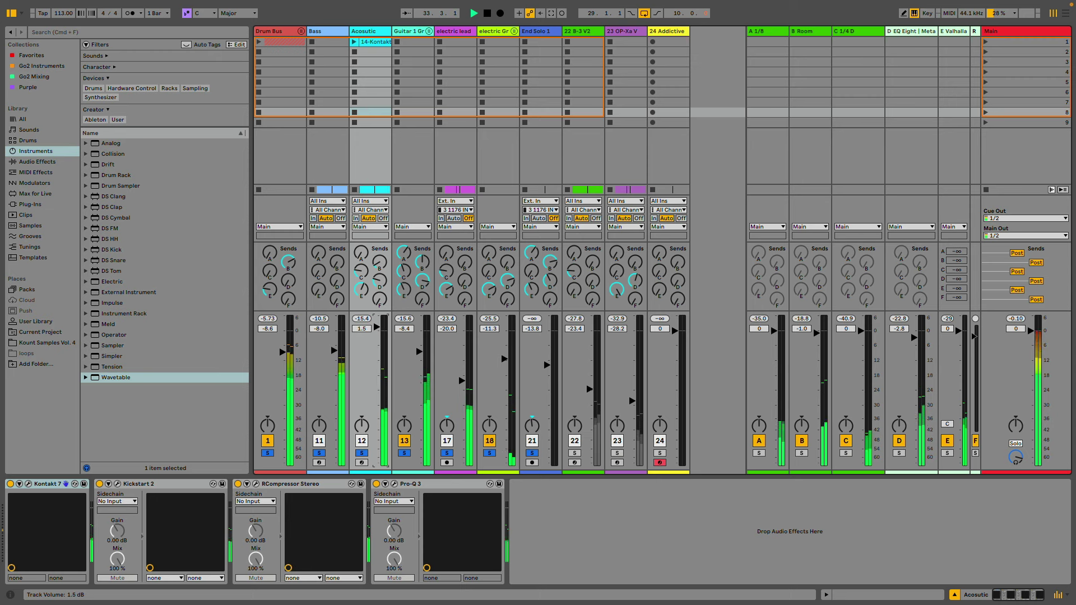
pyautogui.moveTo(377, 331); pyautogui.dragTo(451, 370)
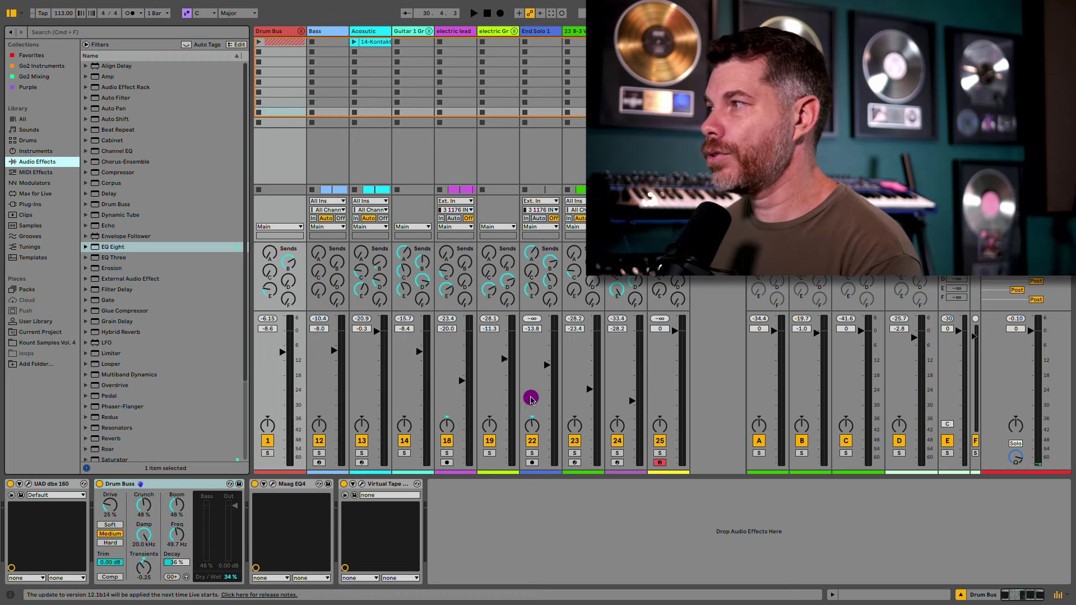
# Solo the B-3 V2 organ track and briefly open its B-3 V plugin window.
pyautogui.click(574, 453)
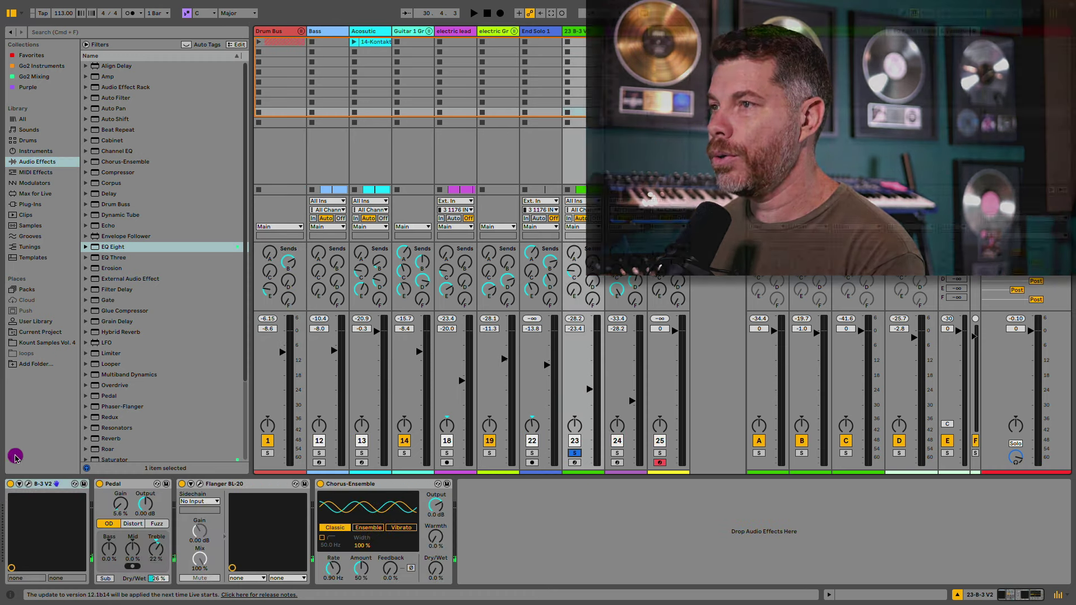
pyautogui.click(27, 485)
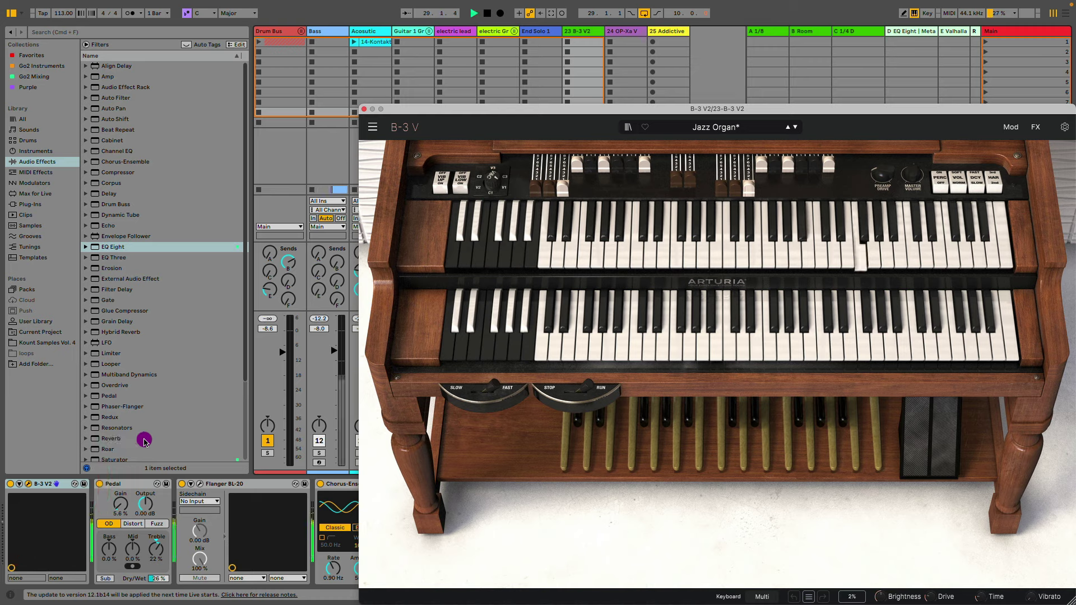
pyautogui.click(364, 110)
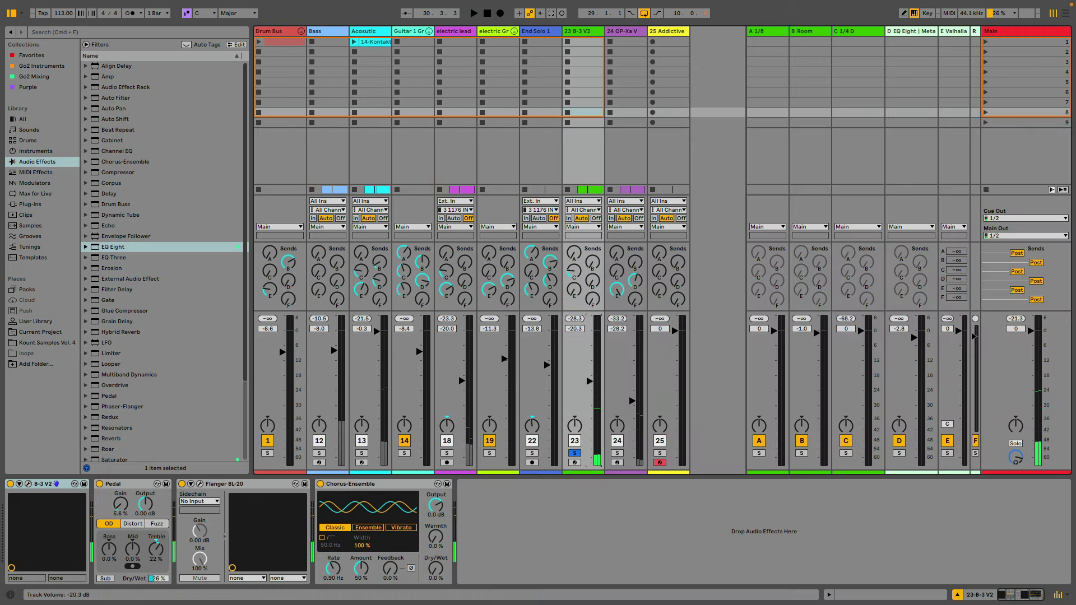
pyautogui.press('Tab')
pyautogui.press('Tab')
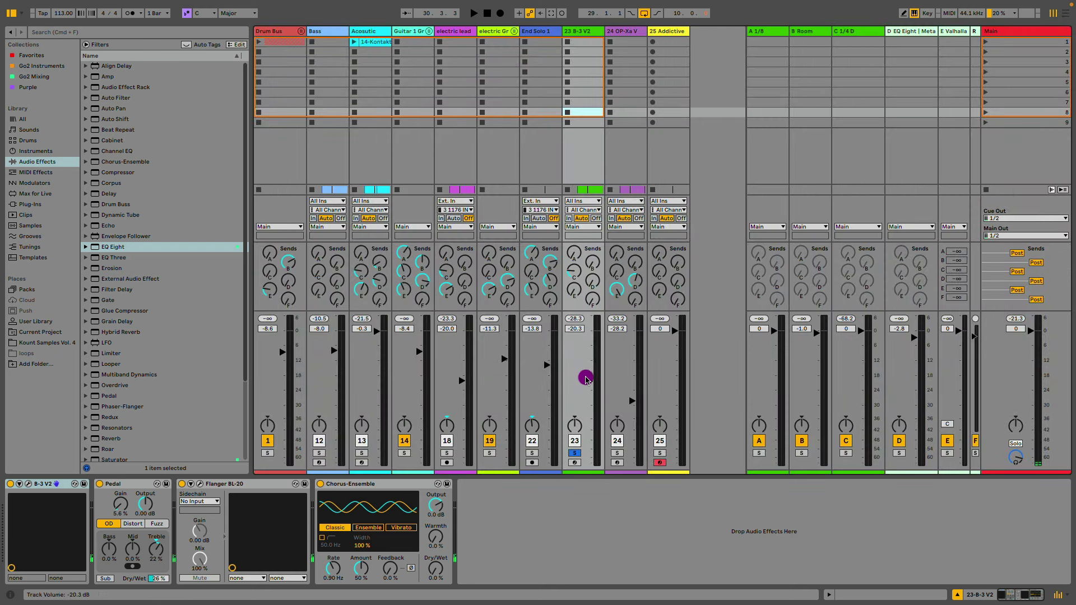
# Swap the solo to the OP-Xa V pad track and play it.
pyautogui.click(575, 453)
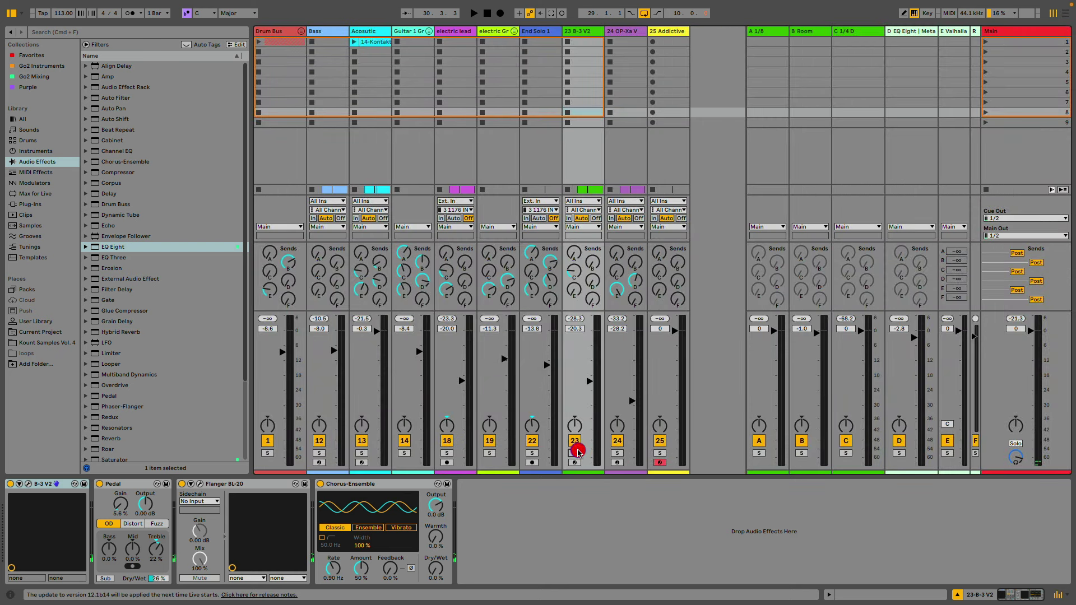
pyautogui.click(617, 453)
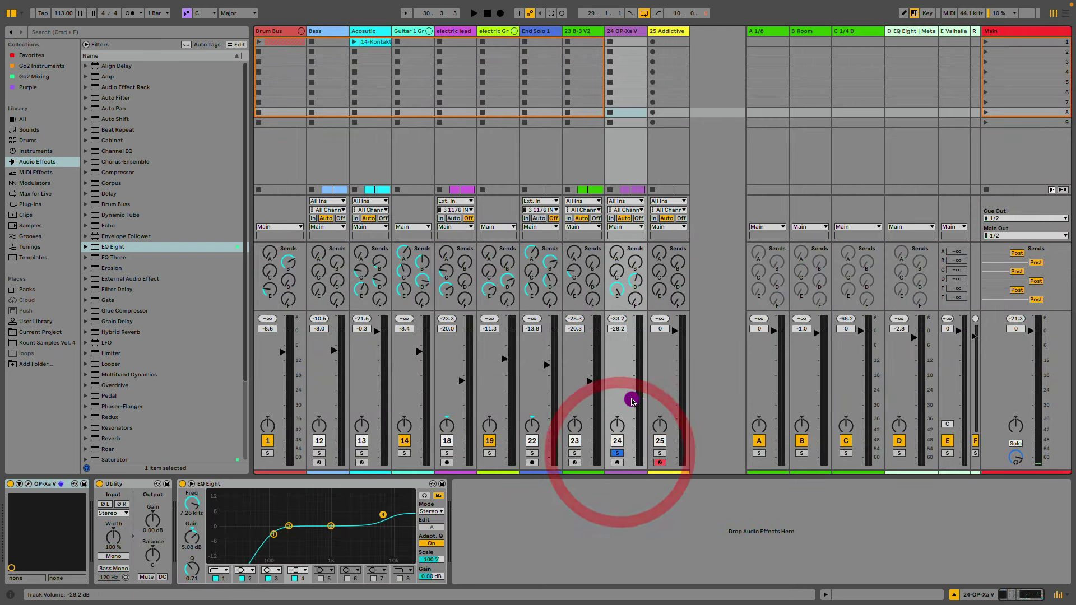
pyautogui.press('space')
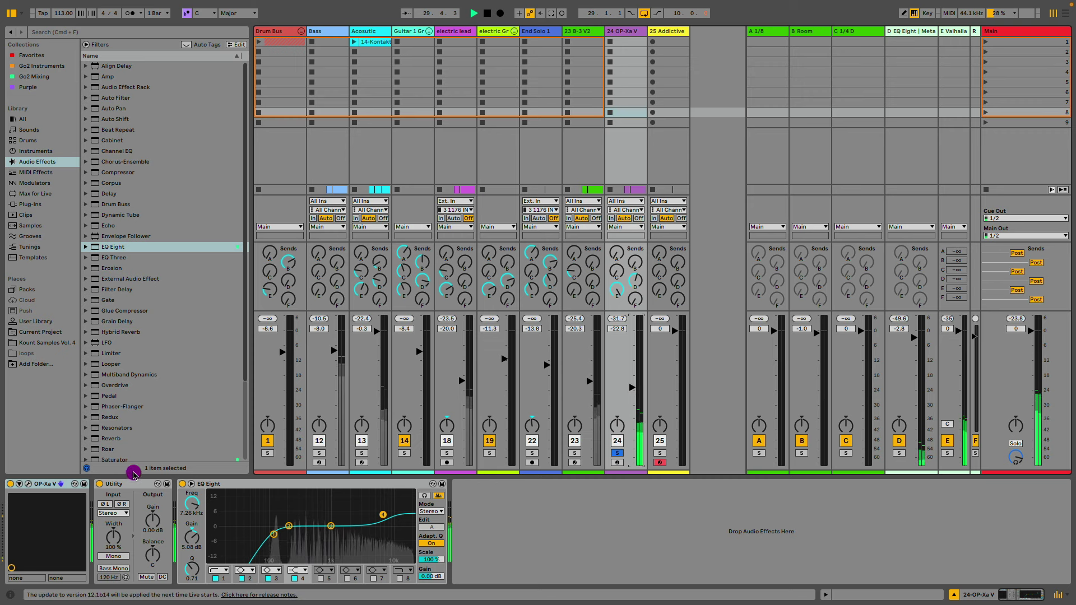
# Open the OP-Xa V synth window with its C-3 Slow Strings patch and move it up and left.
pyautogui.click(29, 485)
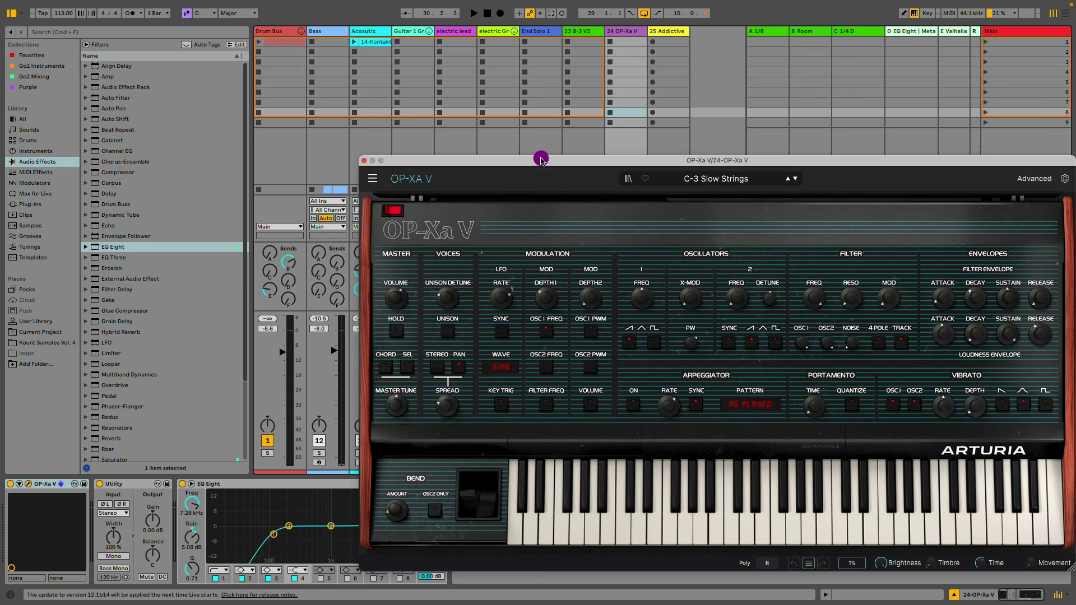
pyautogui.moveTo(540, 168); pyautogui.dragTo(477, 95)
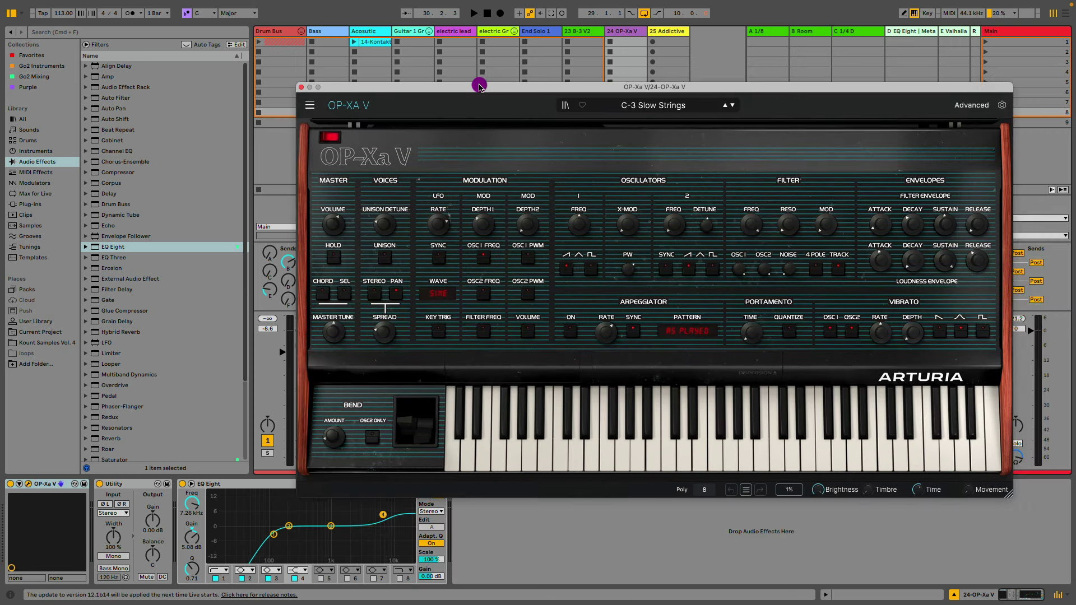
# Close the OP-Xa V window, then play while soloing the B-3 V2 organ and lowering the pad to -25.5 dB.
pyautogui.click(300, 87)
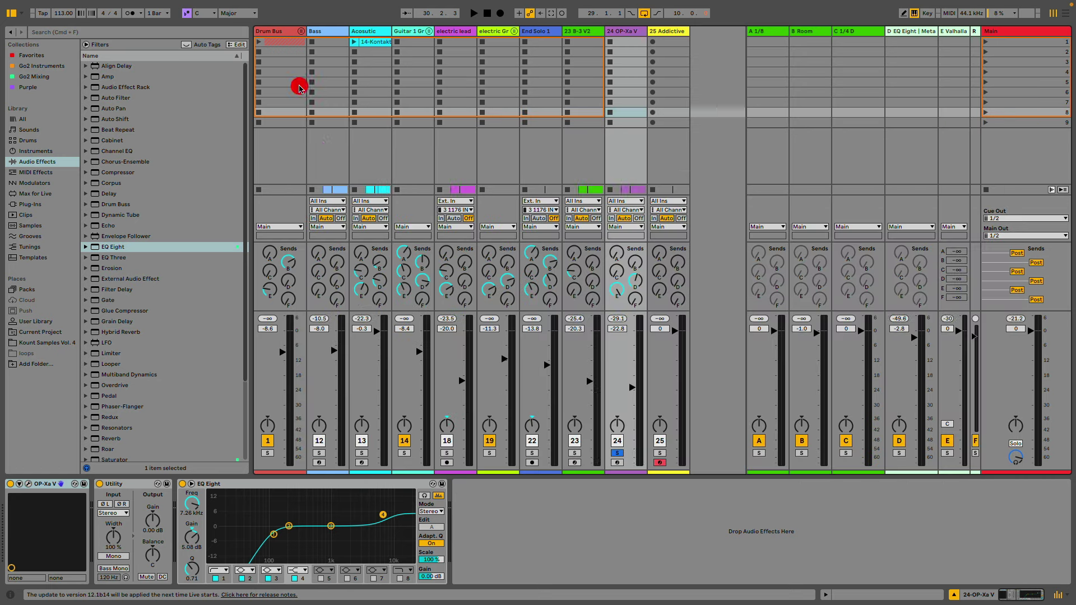
pyautogui.press('space')
pyautogui.click(618, 290)
pyautogui.click(574, 453)
pyautogui.moveTo(632, 387); pyautogui.dragTo(633, 397)
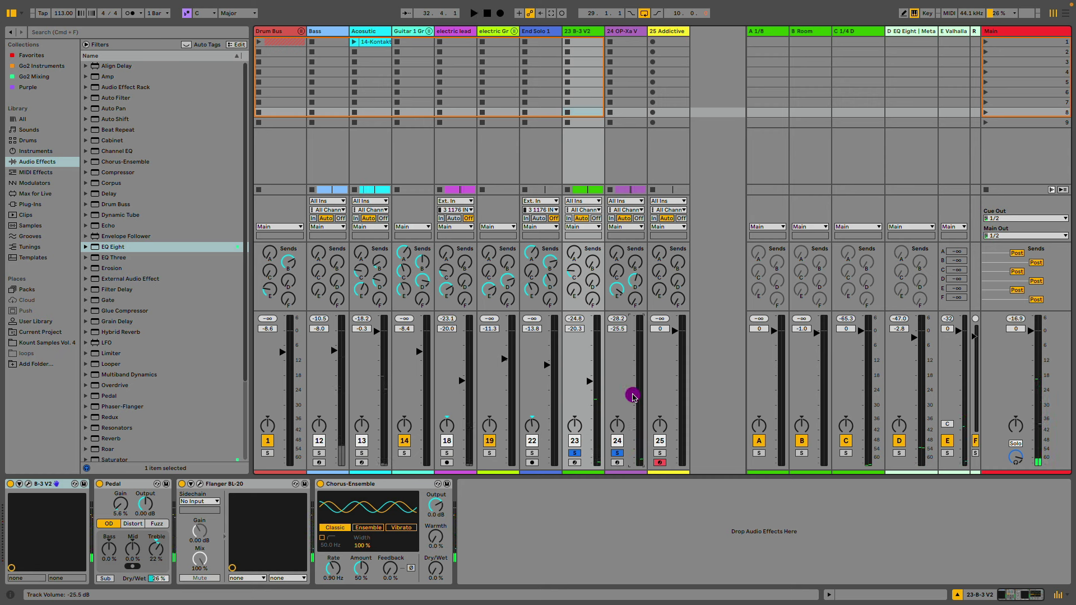
pyautogui.click(618, 454)
pyautogui.click(616, 454)
# Fine-tune the OP-Xa V pad volume to -24.1 dB and show return A-1/8's Echo settings.
pyautogui.moveTo(632, 394); pyautogui.dragTo(591, 388)
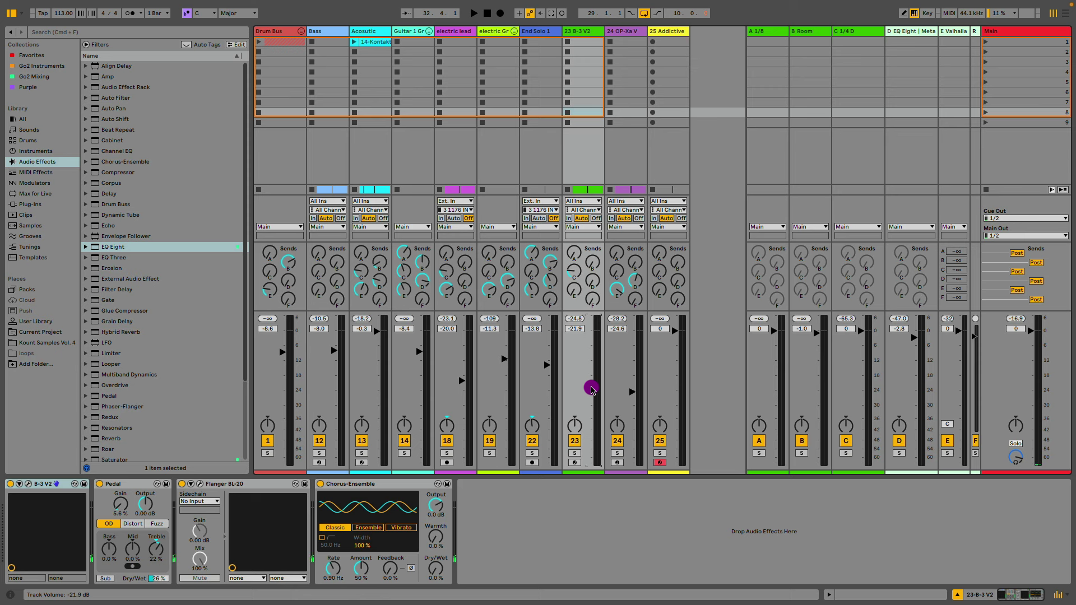
pyautogui.press('space')
pyautogui.moveTo(630, 390); pyautogui.dragTo(630, 404)
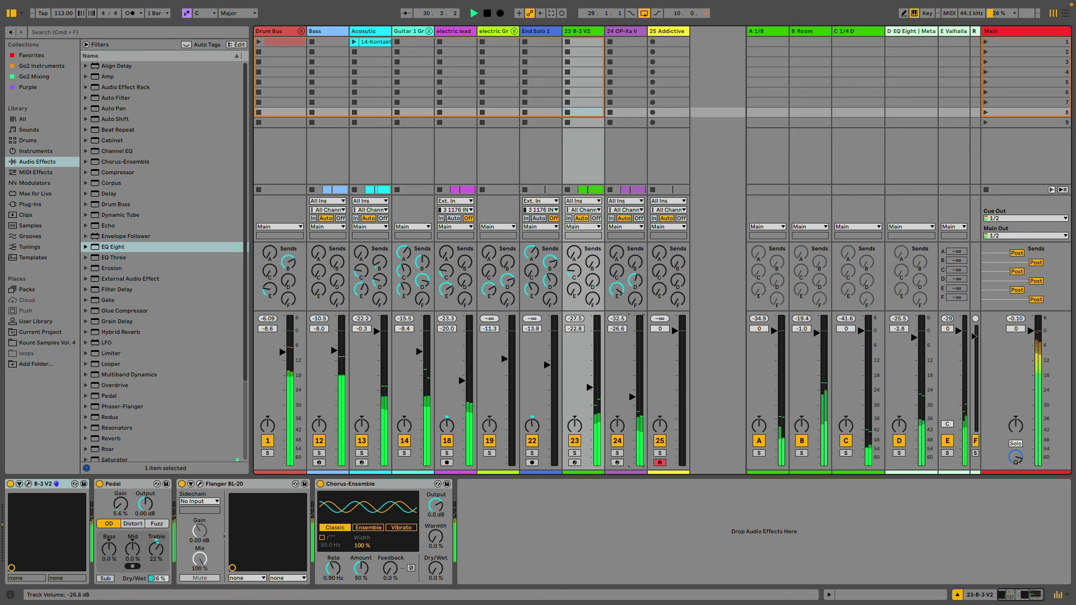
pyautogui.moveTo(632, 399); pyautogui.dragTo(632, 396)
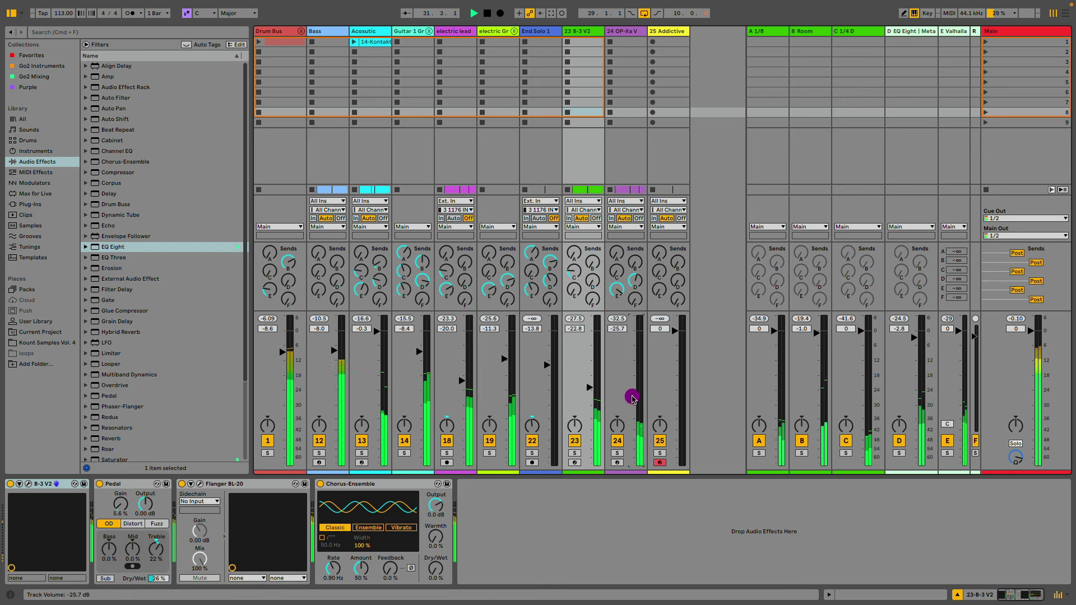
pyautogui.click(633, 396)
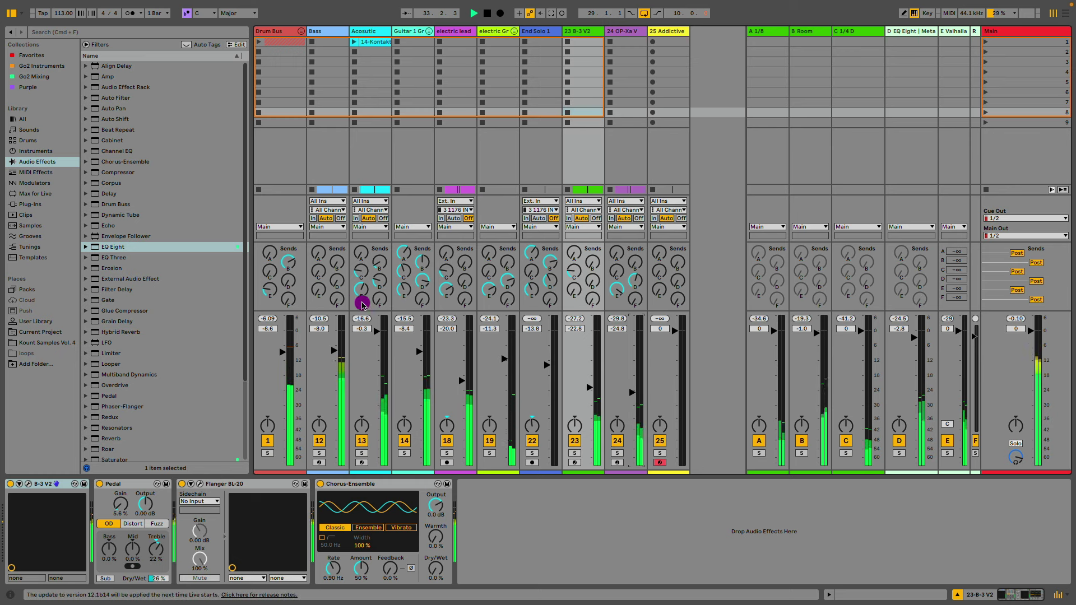
pyautogui.click(784, 39)
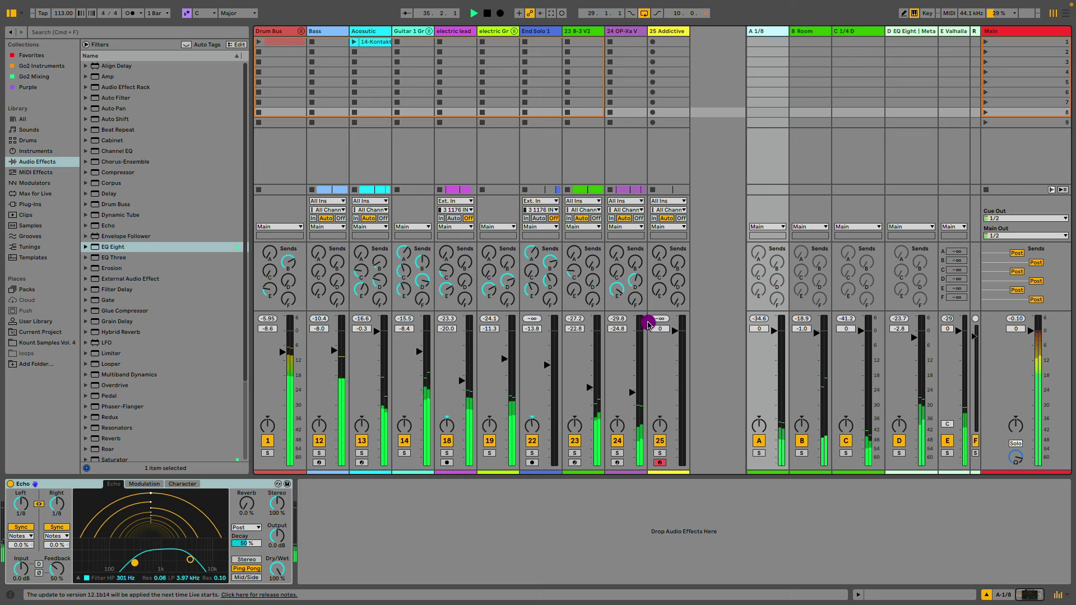
pyautogui.moveTo(634, 394); pyautogui.dragTo(547, 361)
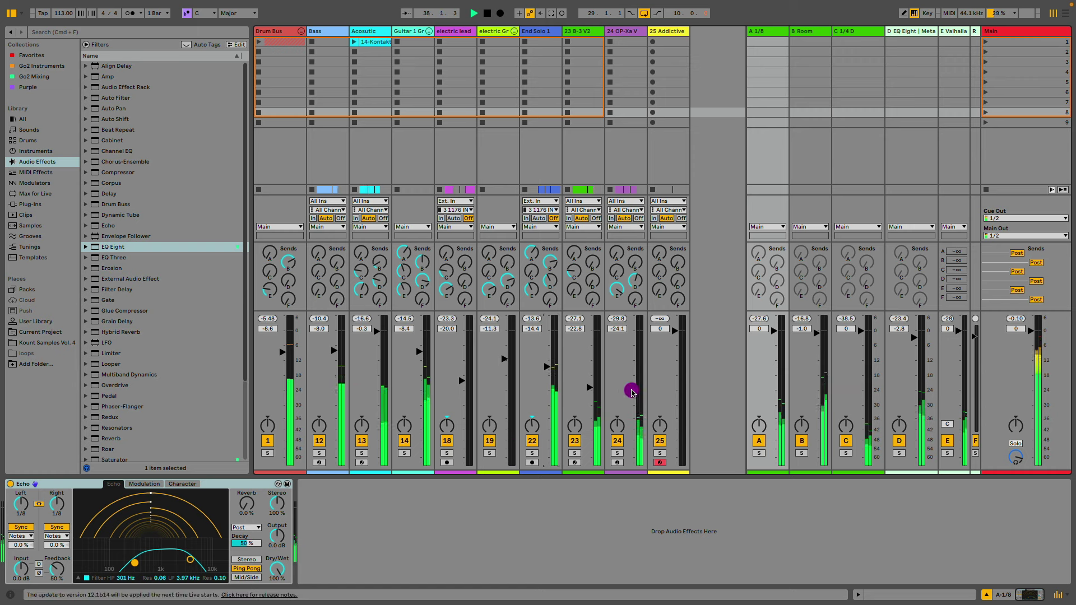